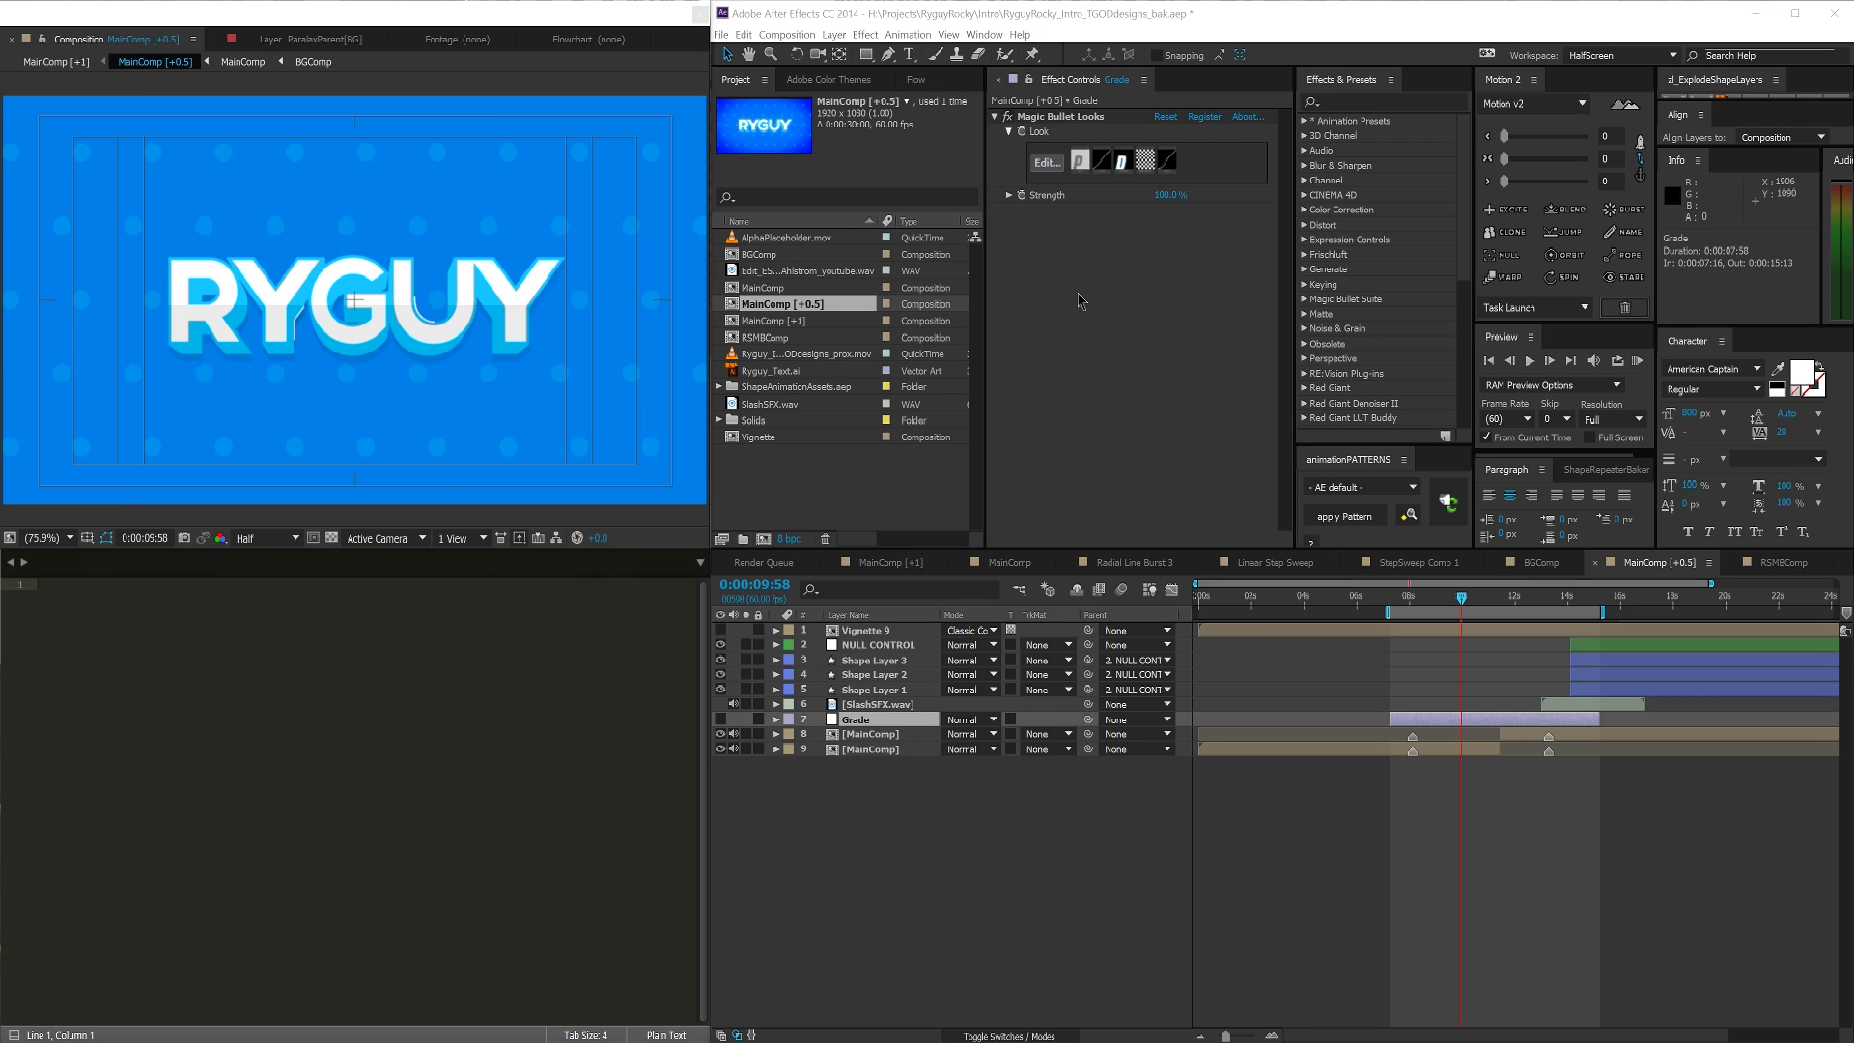
Switch the Grade and Vignette 9 layers' visibility on and off to compare the composition with and without grading
click(873, 799)
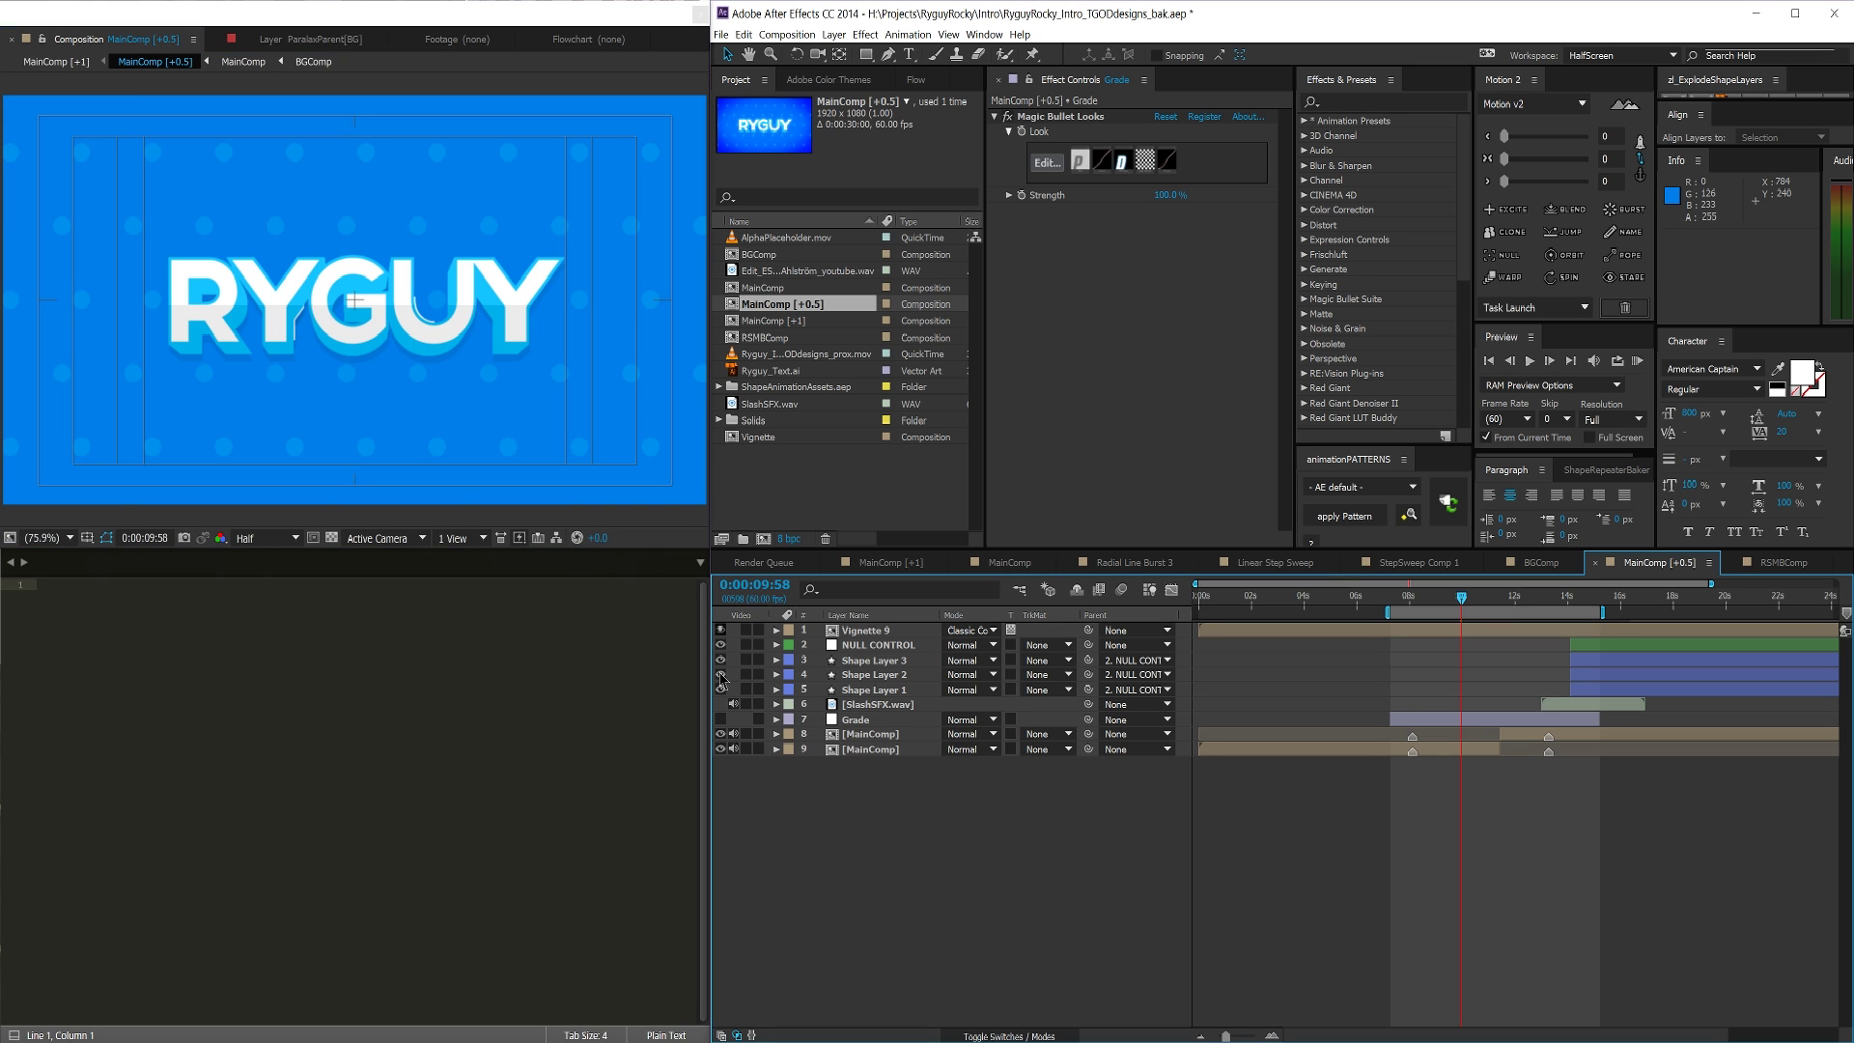
click(720, 719)
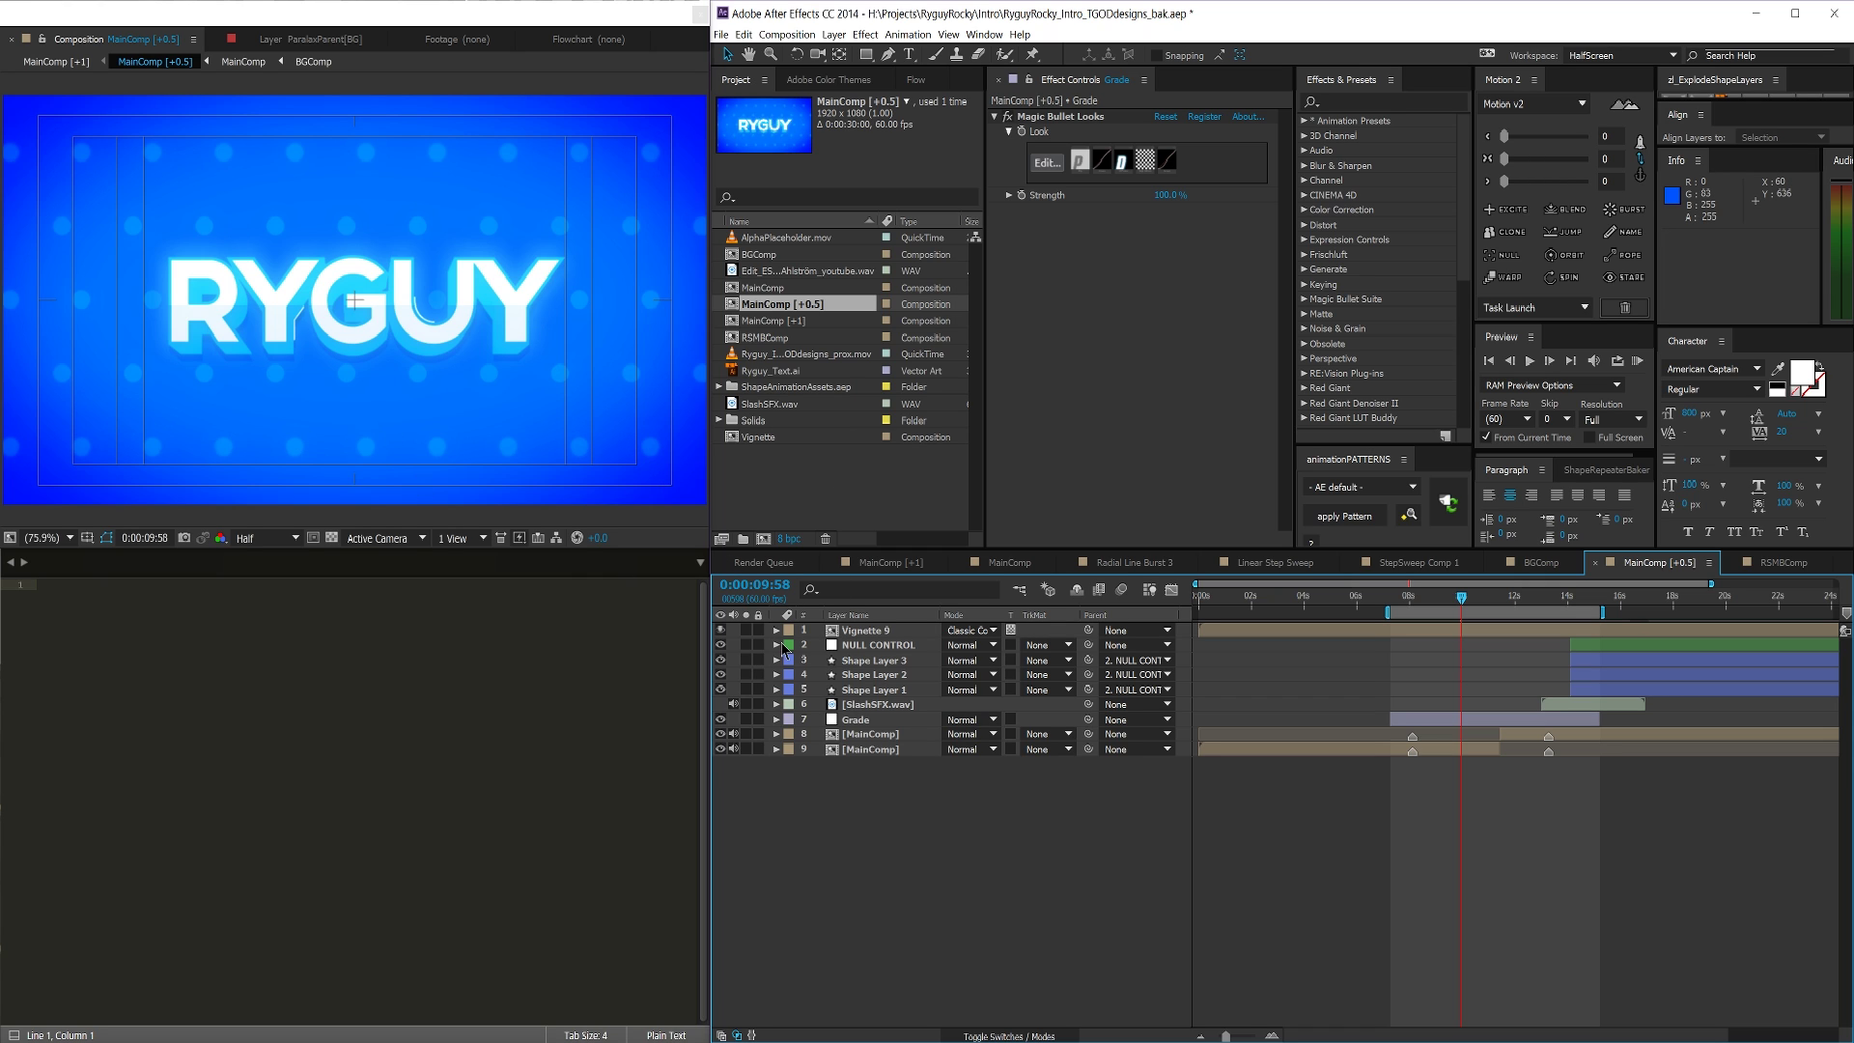
click(721, 629)
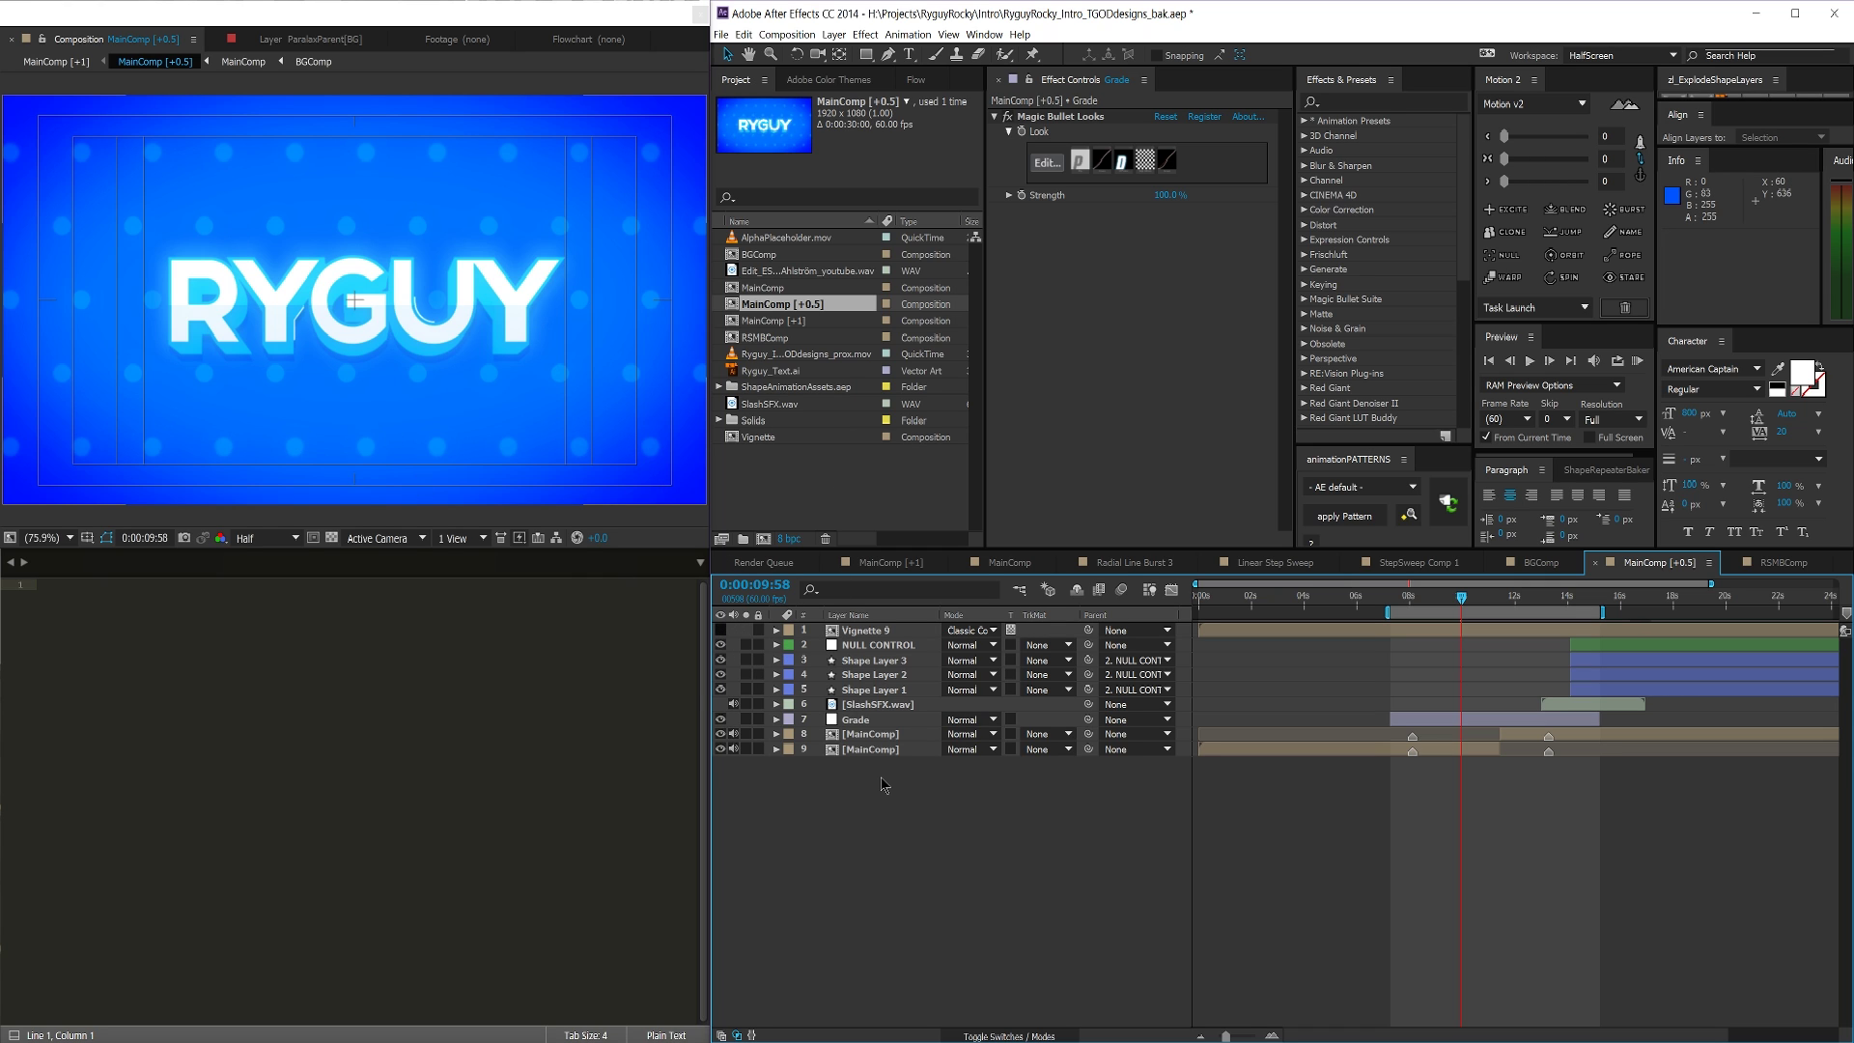
click(720, 720)
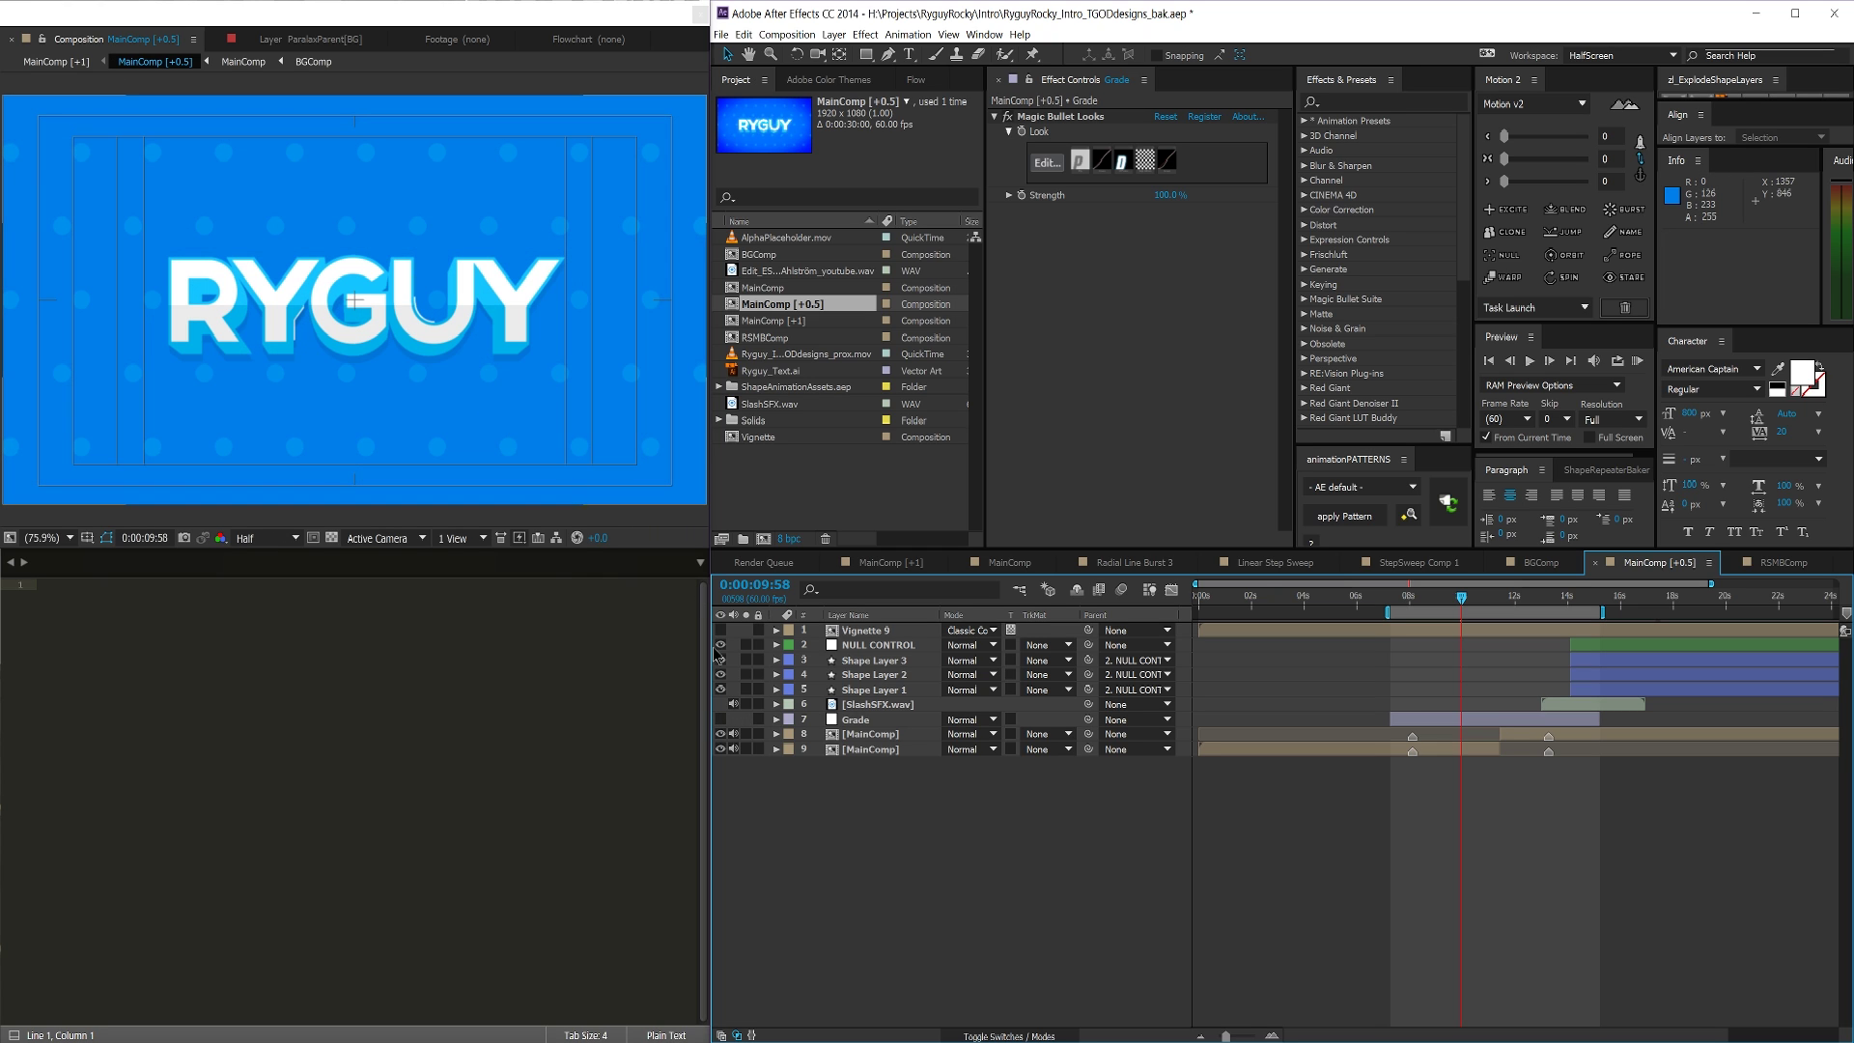
click(721, 719)
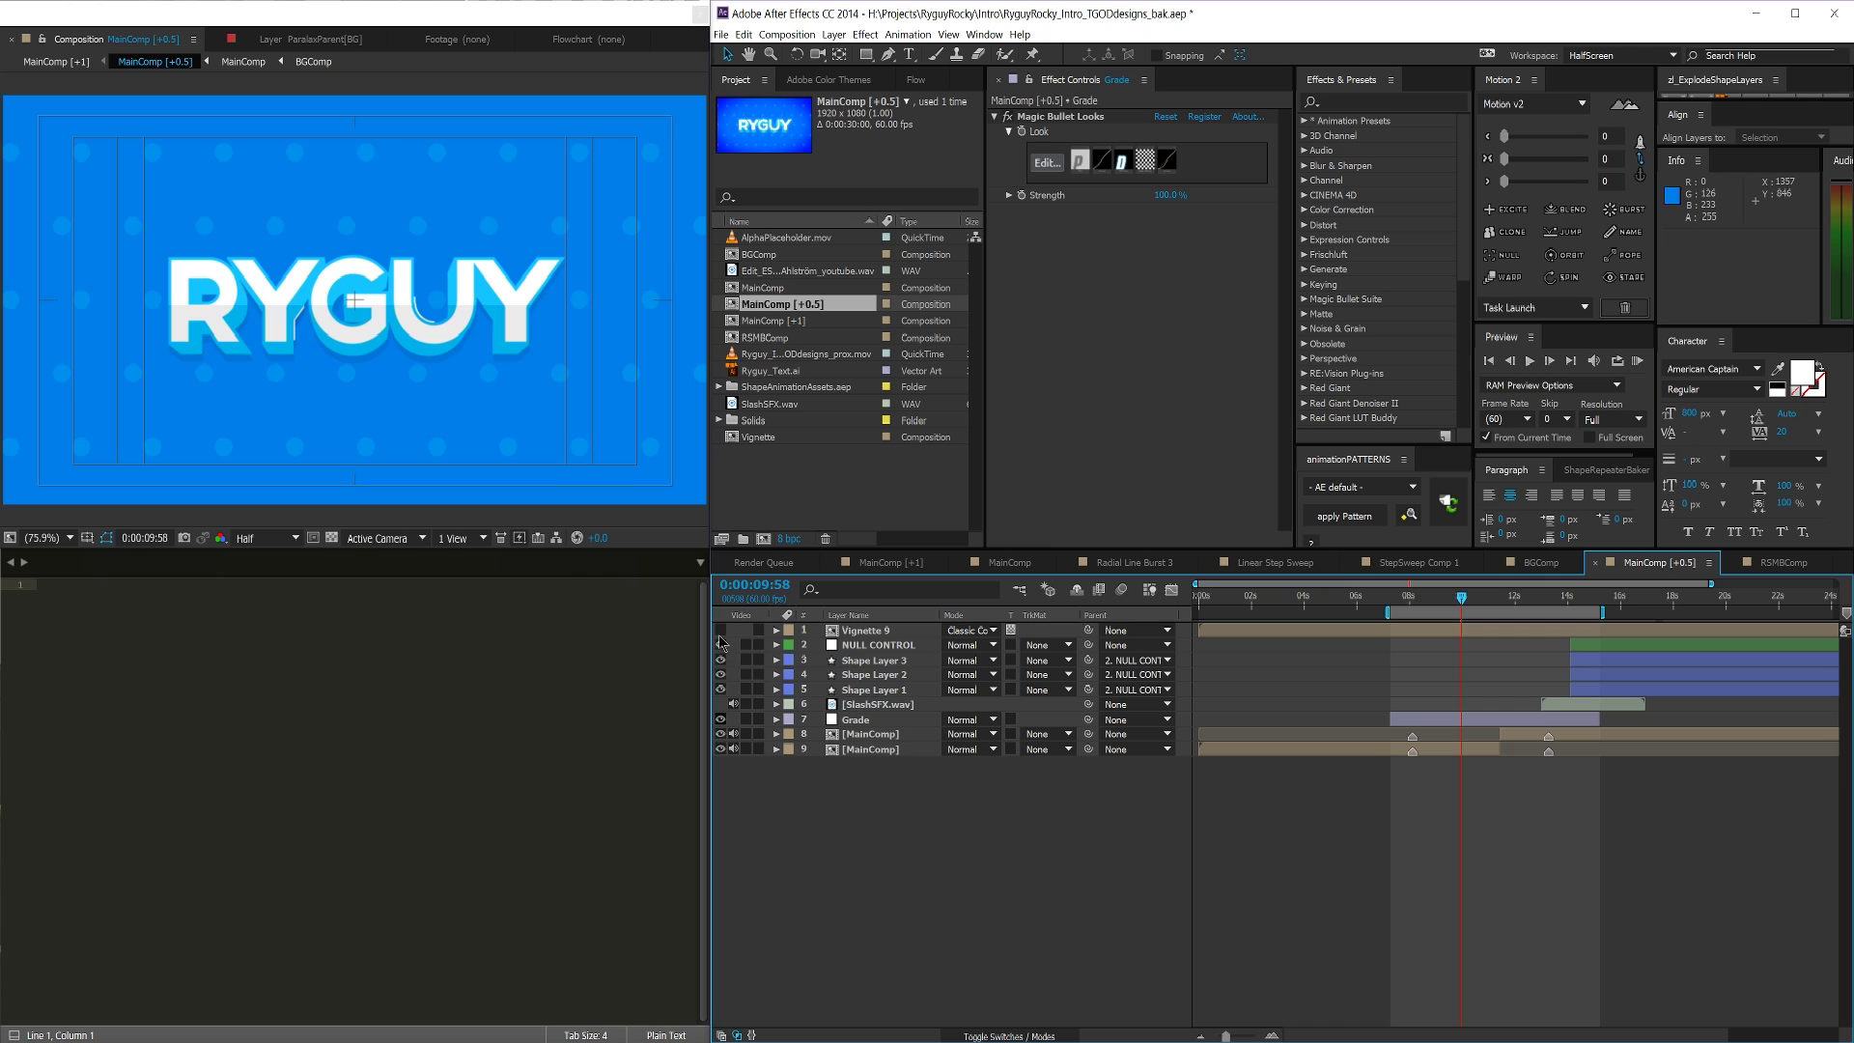
click(721, 629)
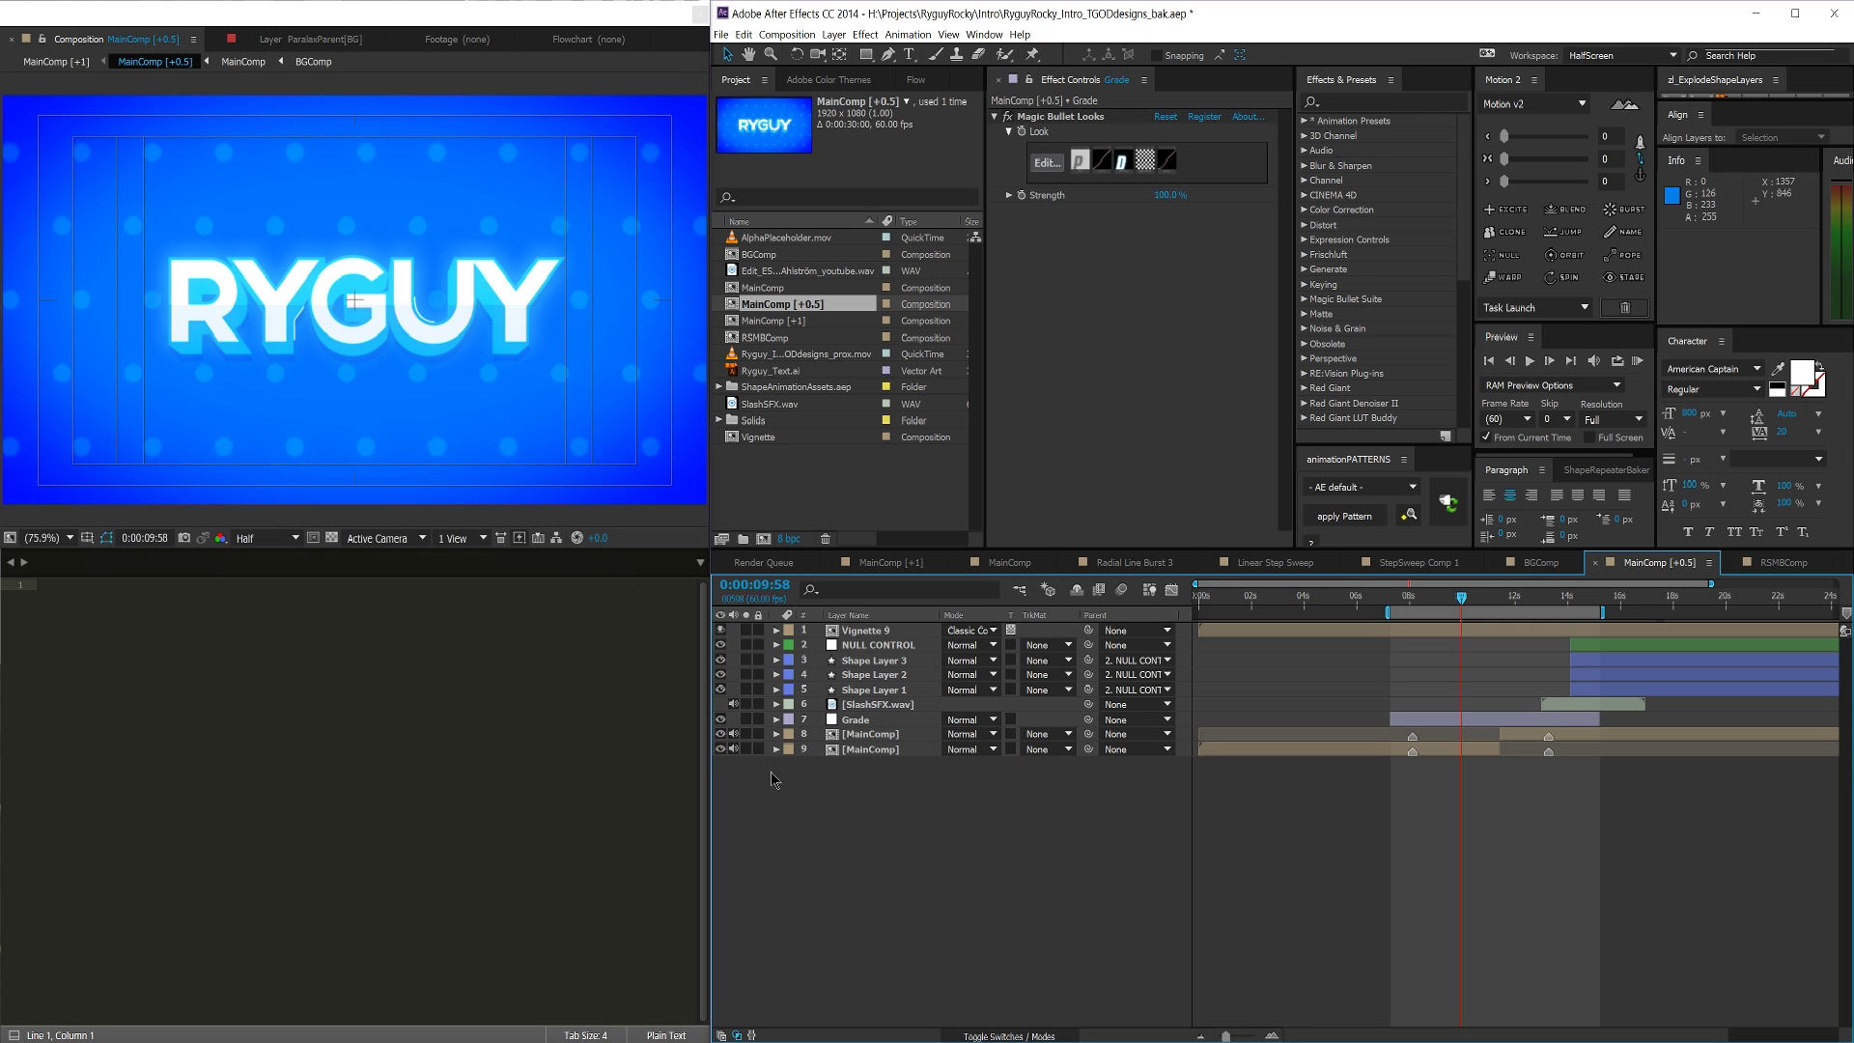
click(720, 719)
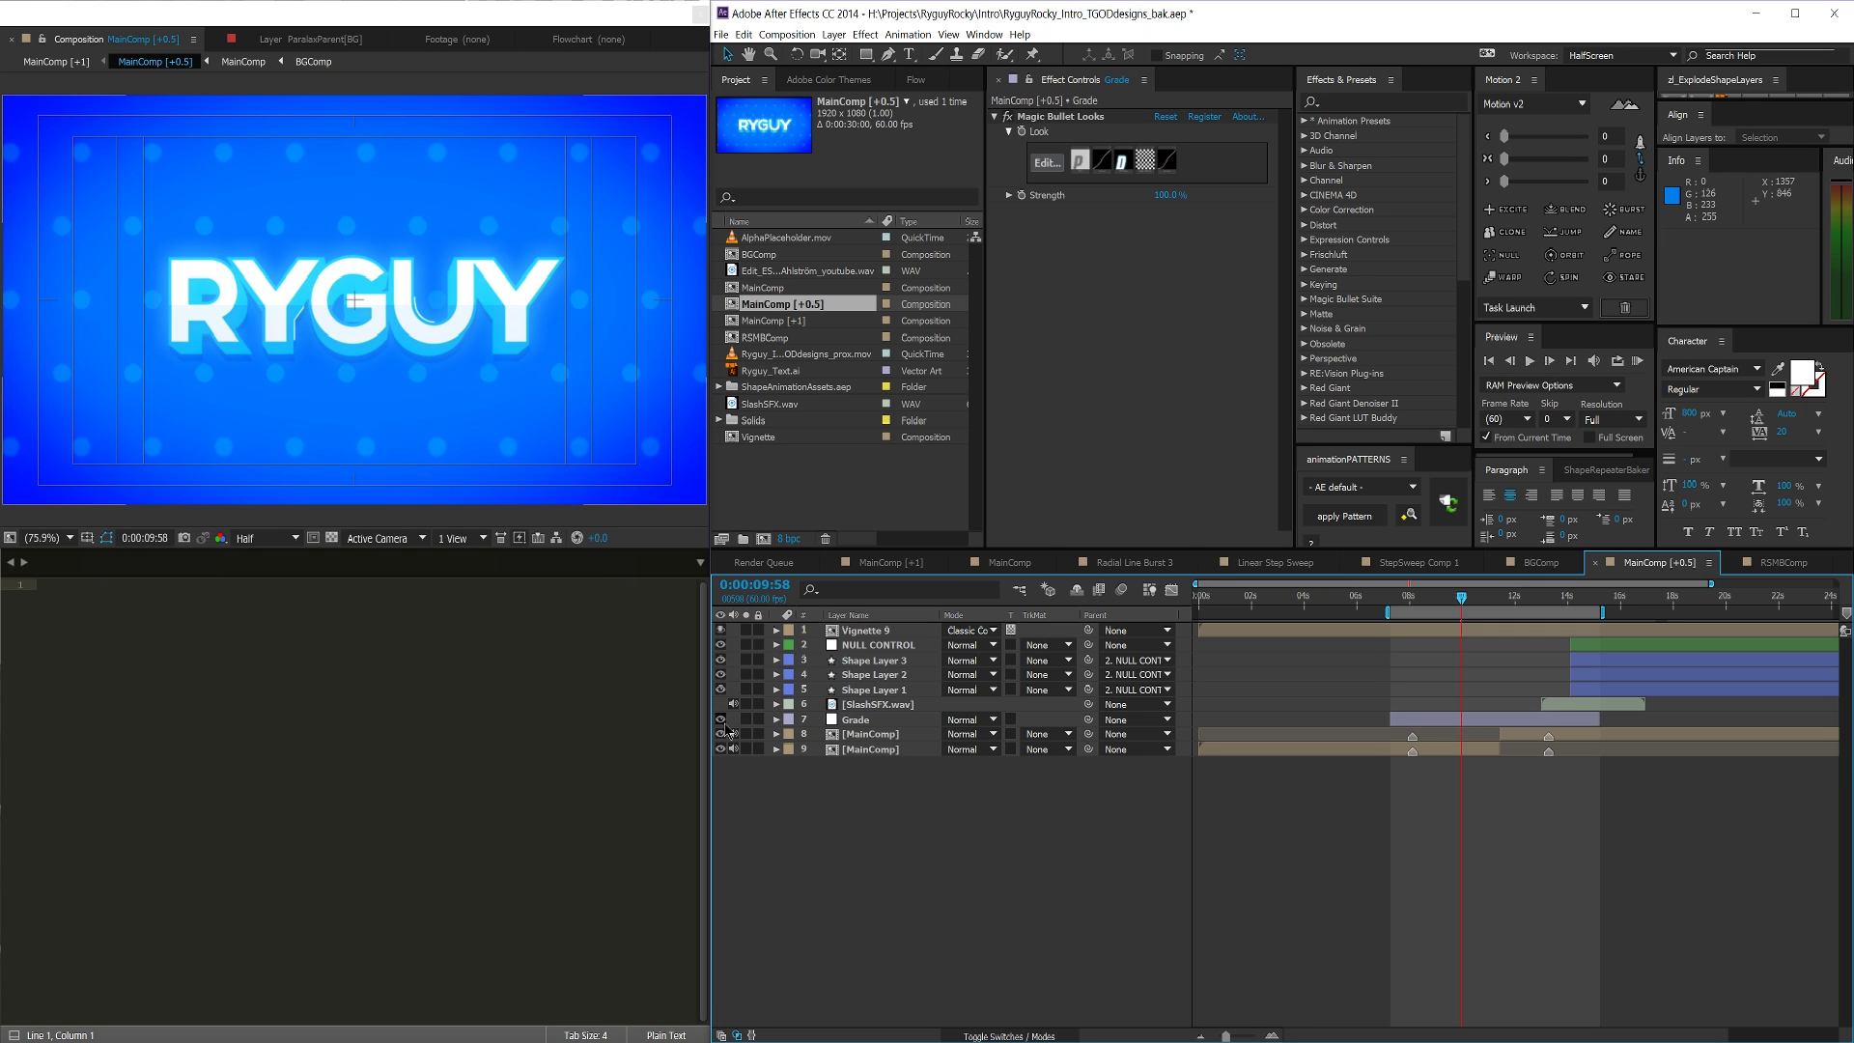
click(720, 629)
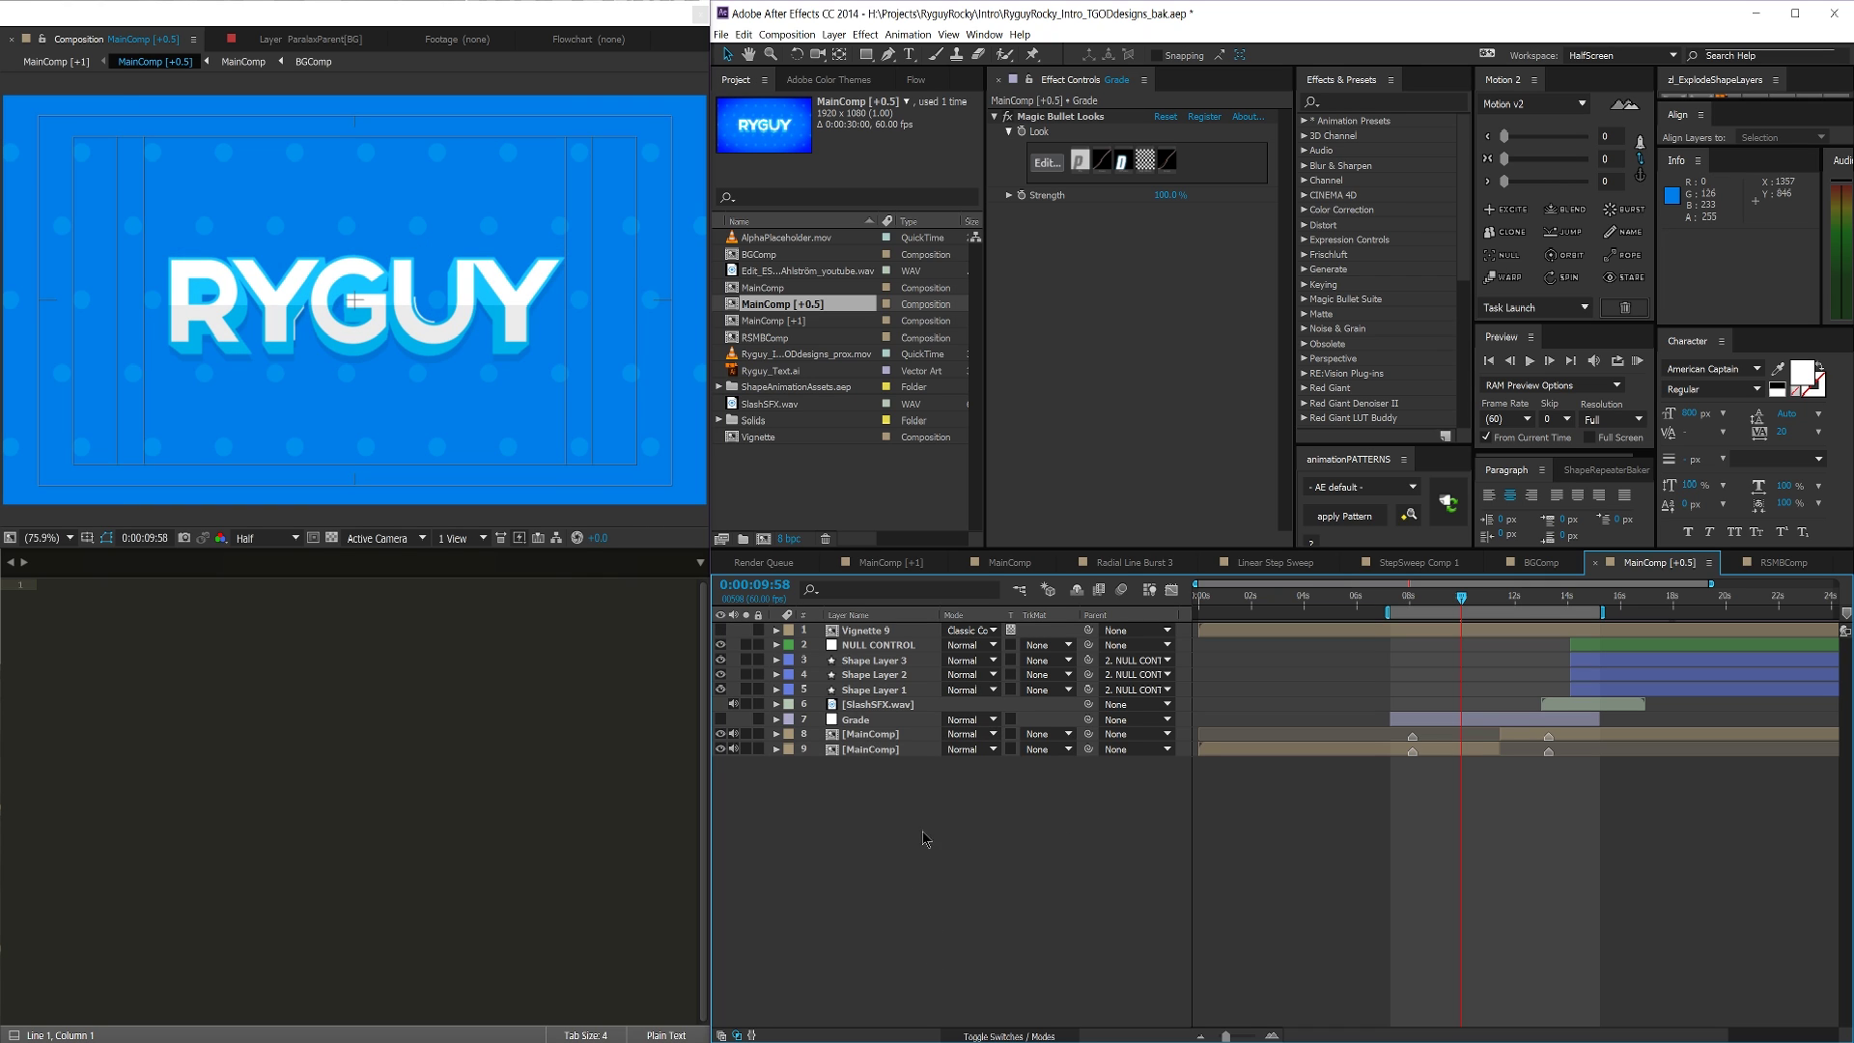
drag(927, 840, 851, 738)
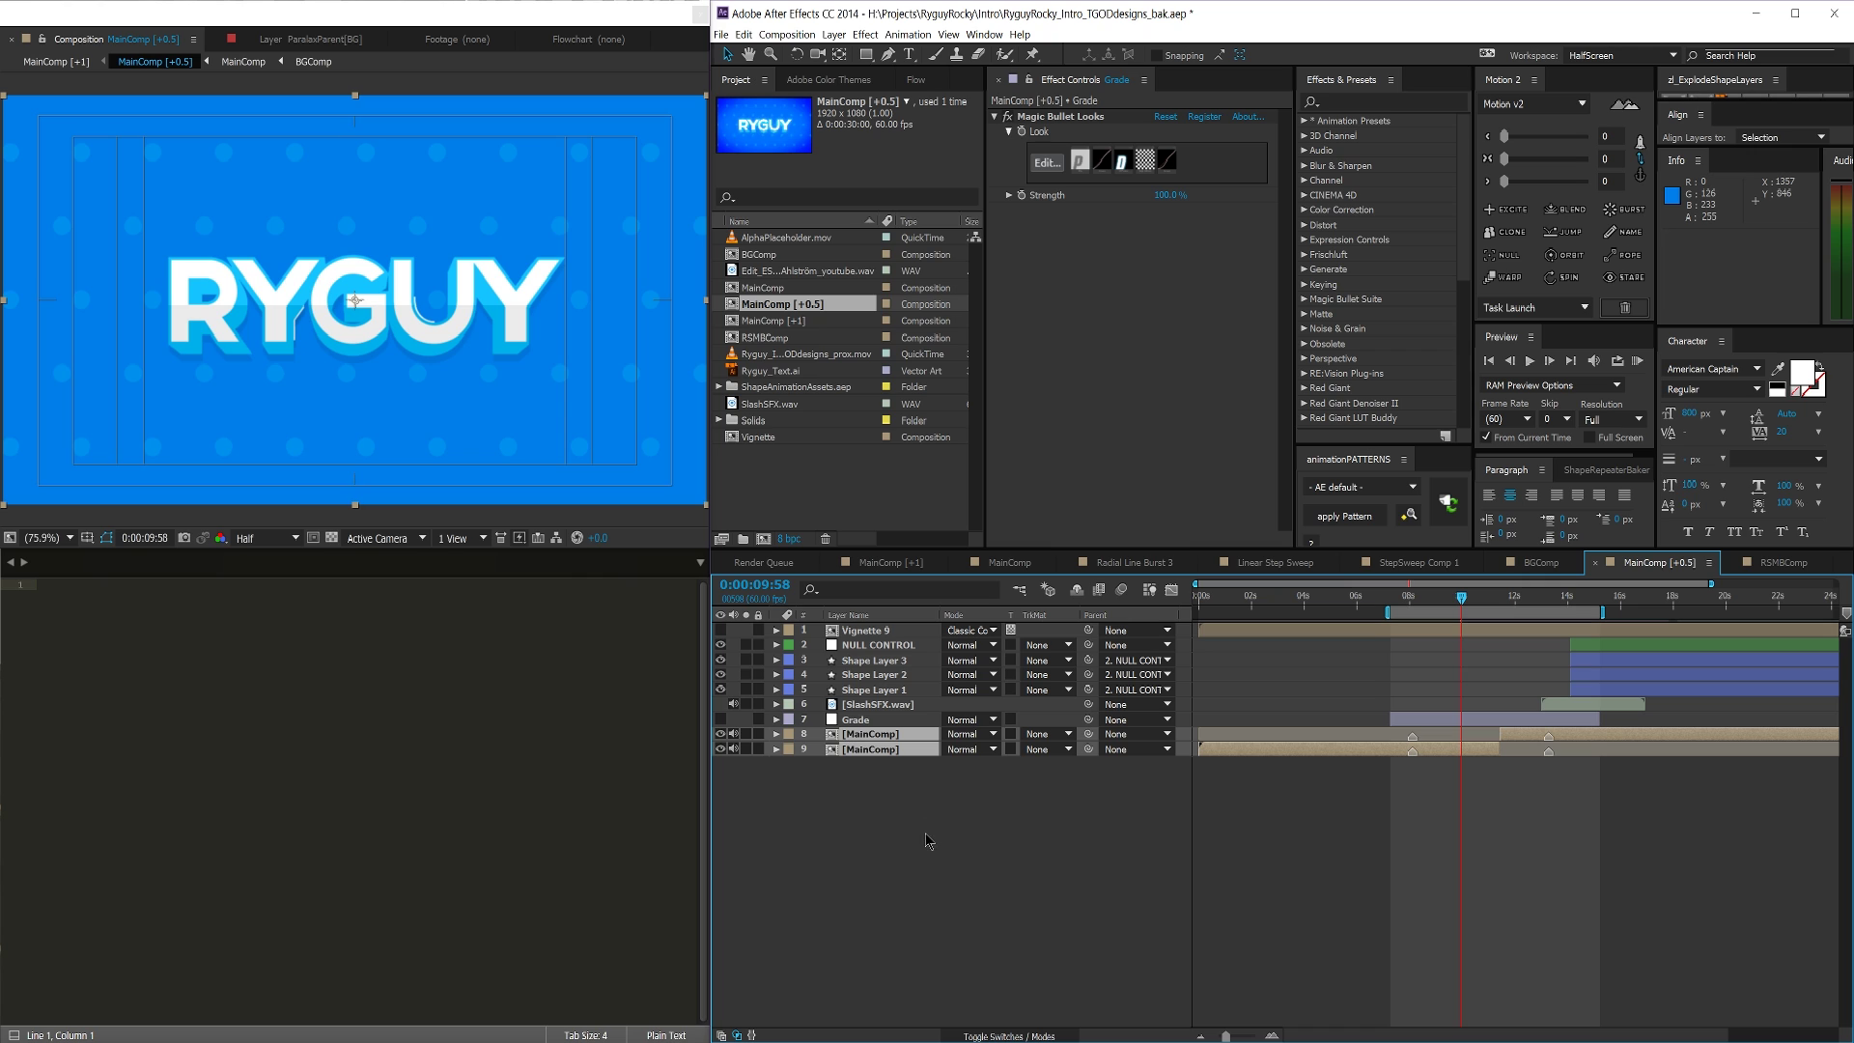
drag(924, 837, 850, 729)
click(924, 851)
drag(920, 849, 875, 726)
drag(911, 866, 864, 736)
drag(885, 790, 857, 737)
drag(902, 799, 876, 739)
drag(886, 809, 837, 731)
click(908, 794)
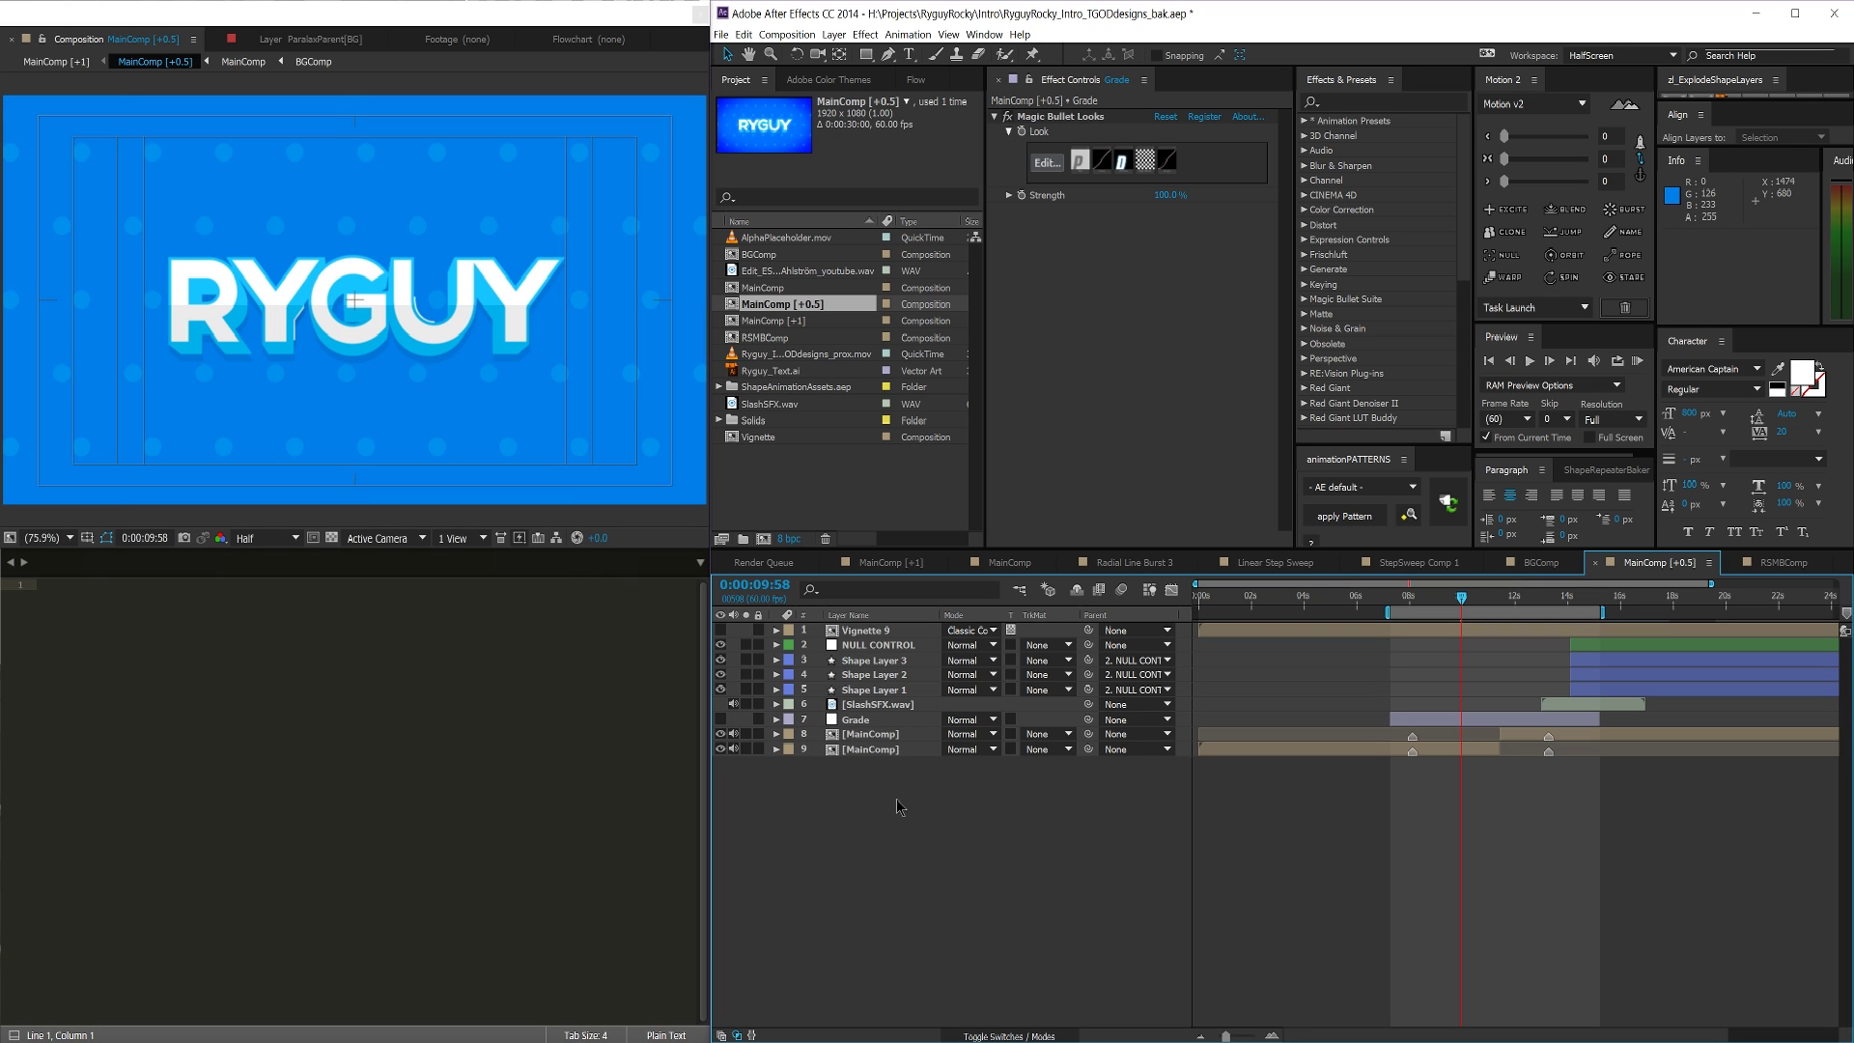
drag(896, 797, 855, 740)
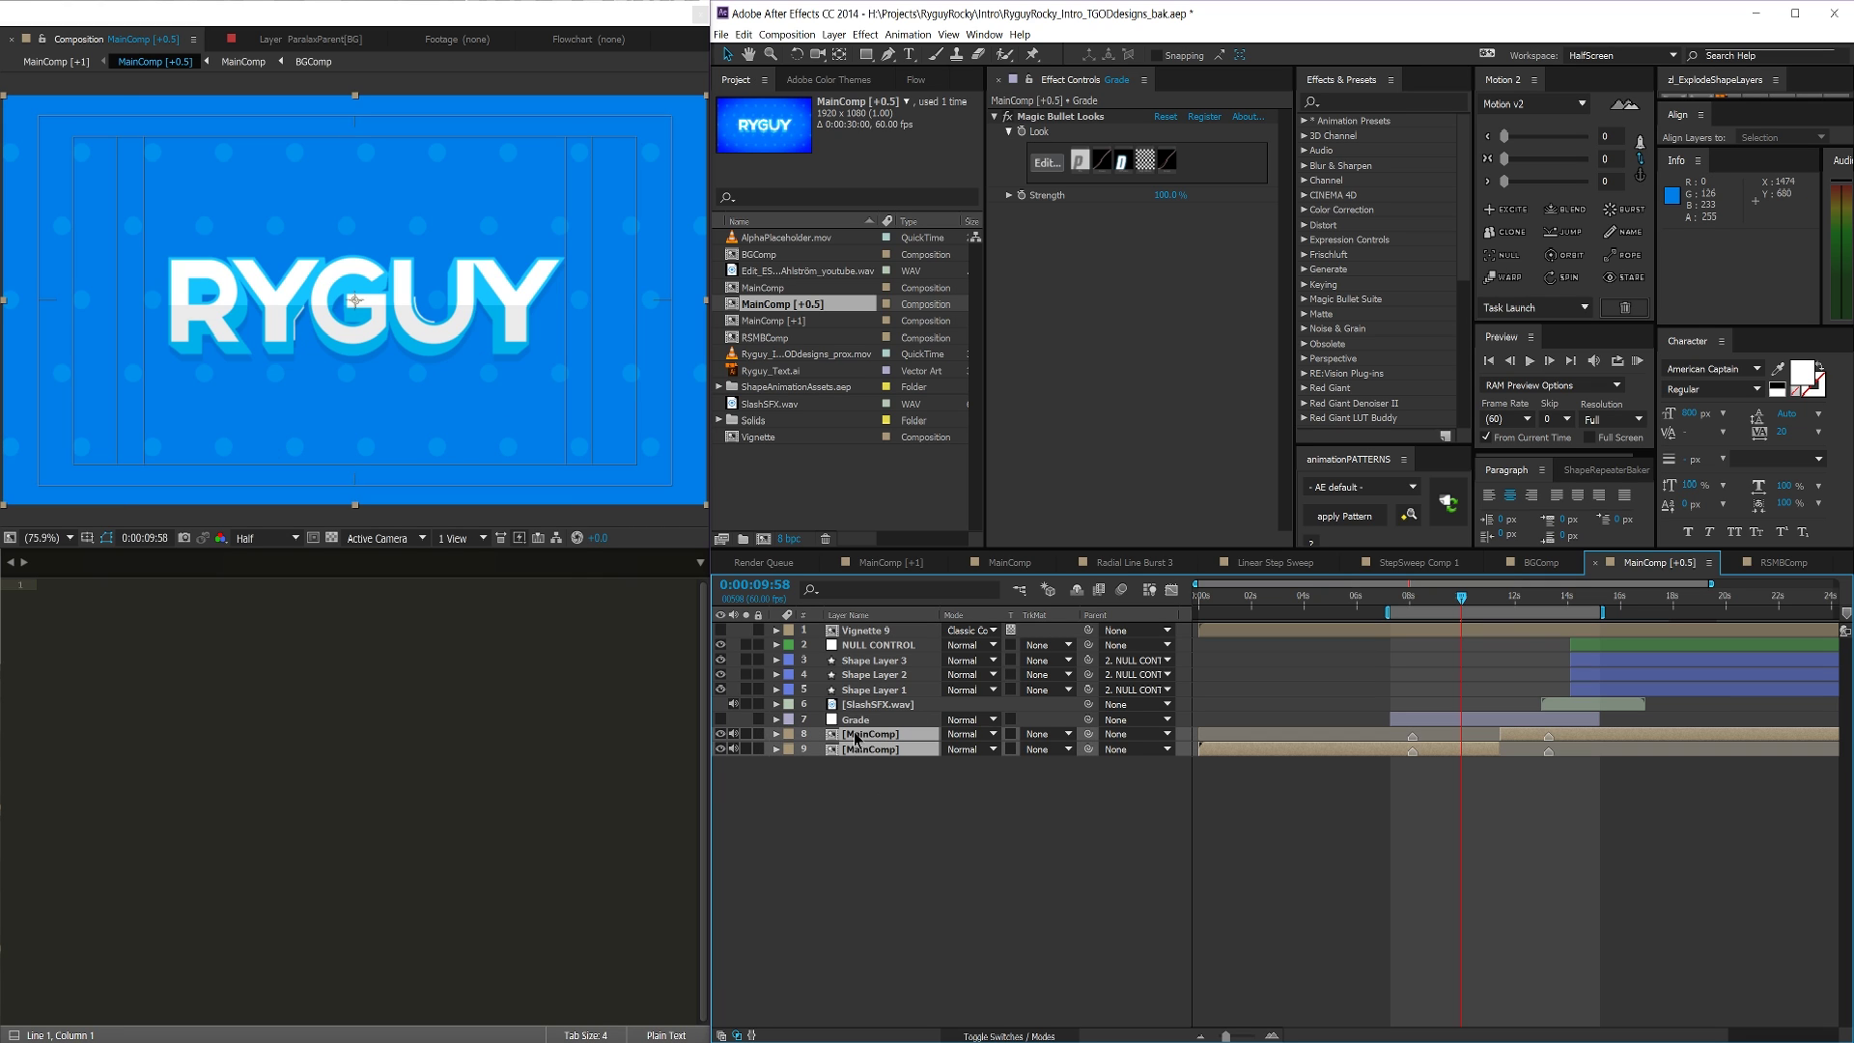
click(930, 811)
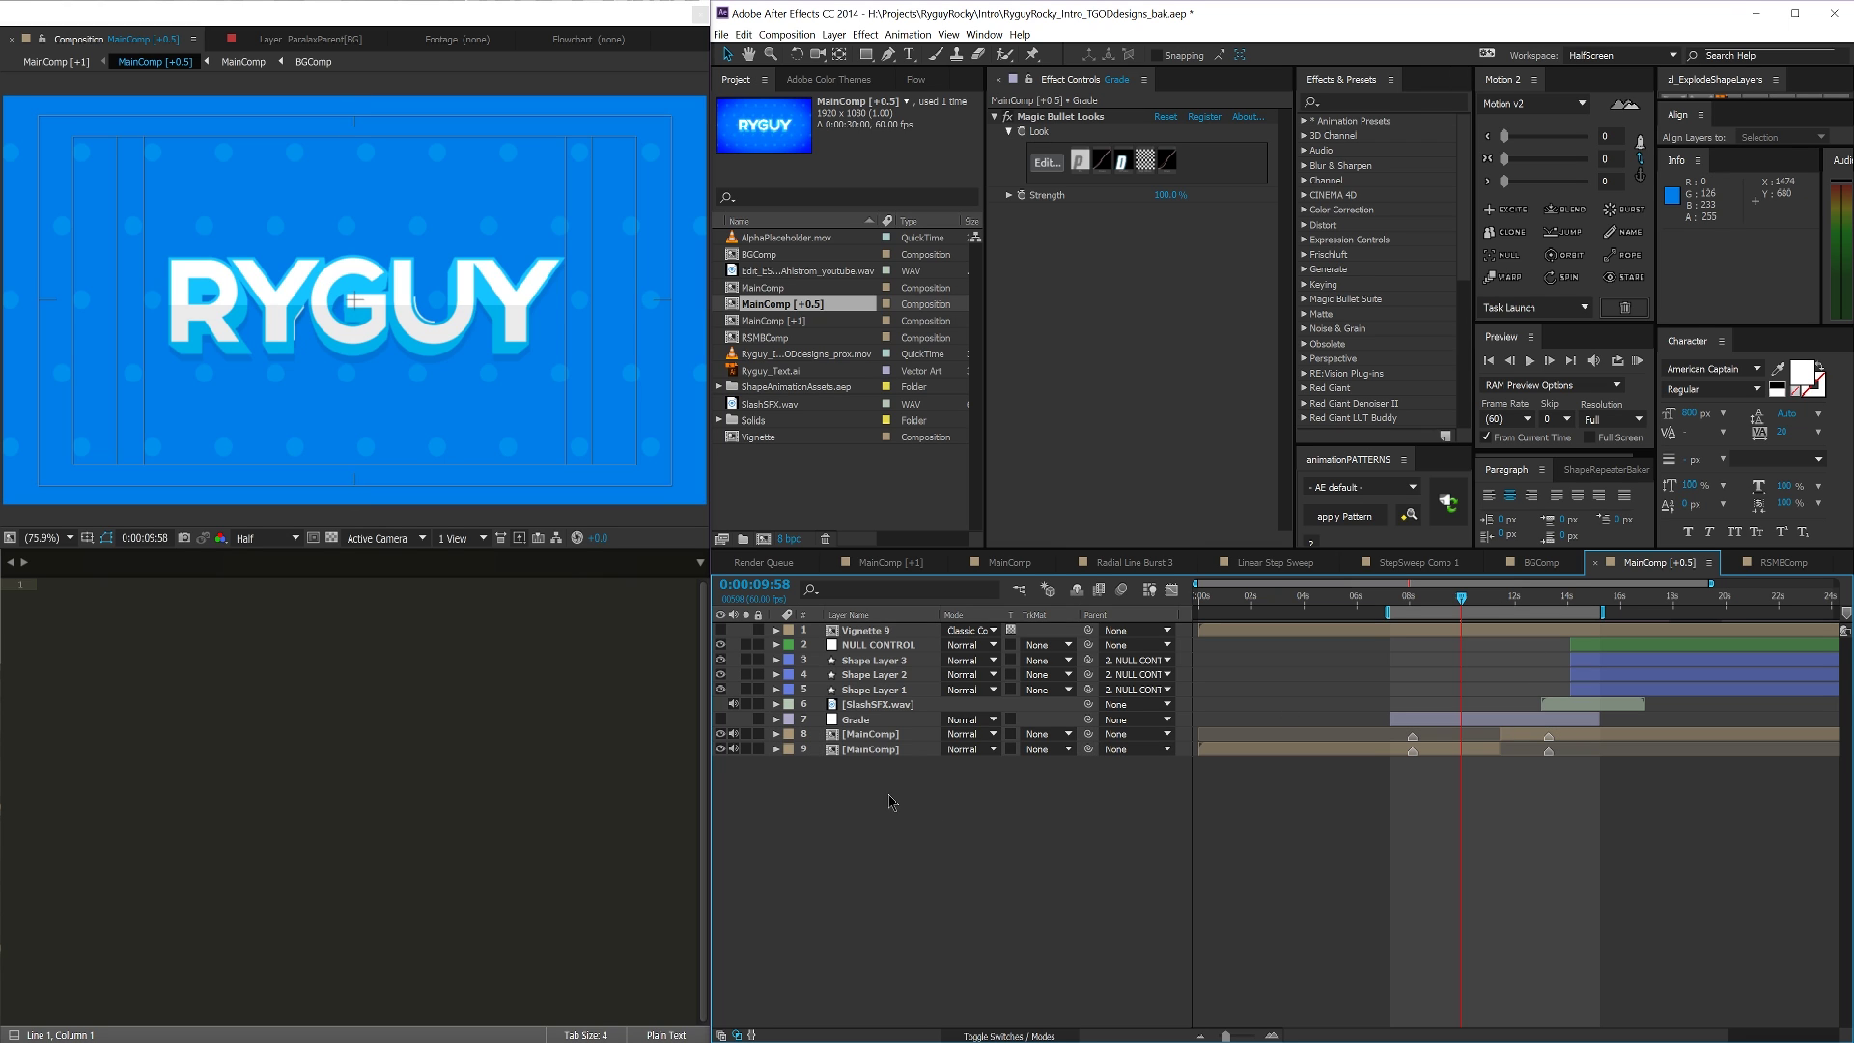
drag(867, 779, 853, 742)
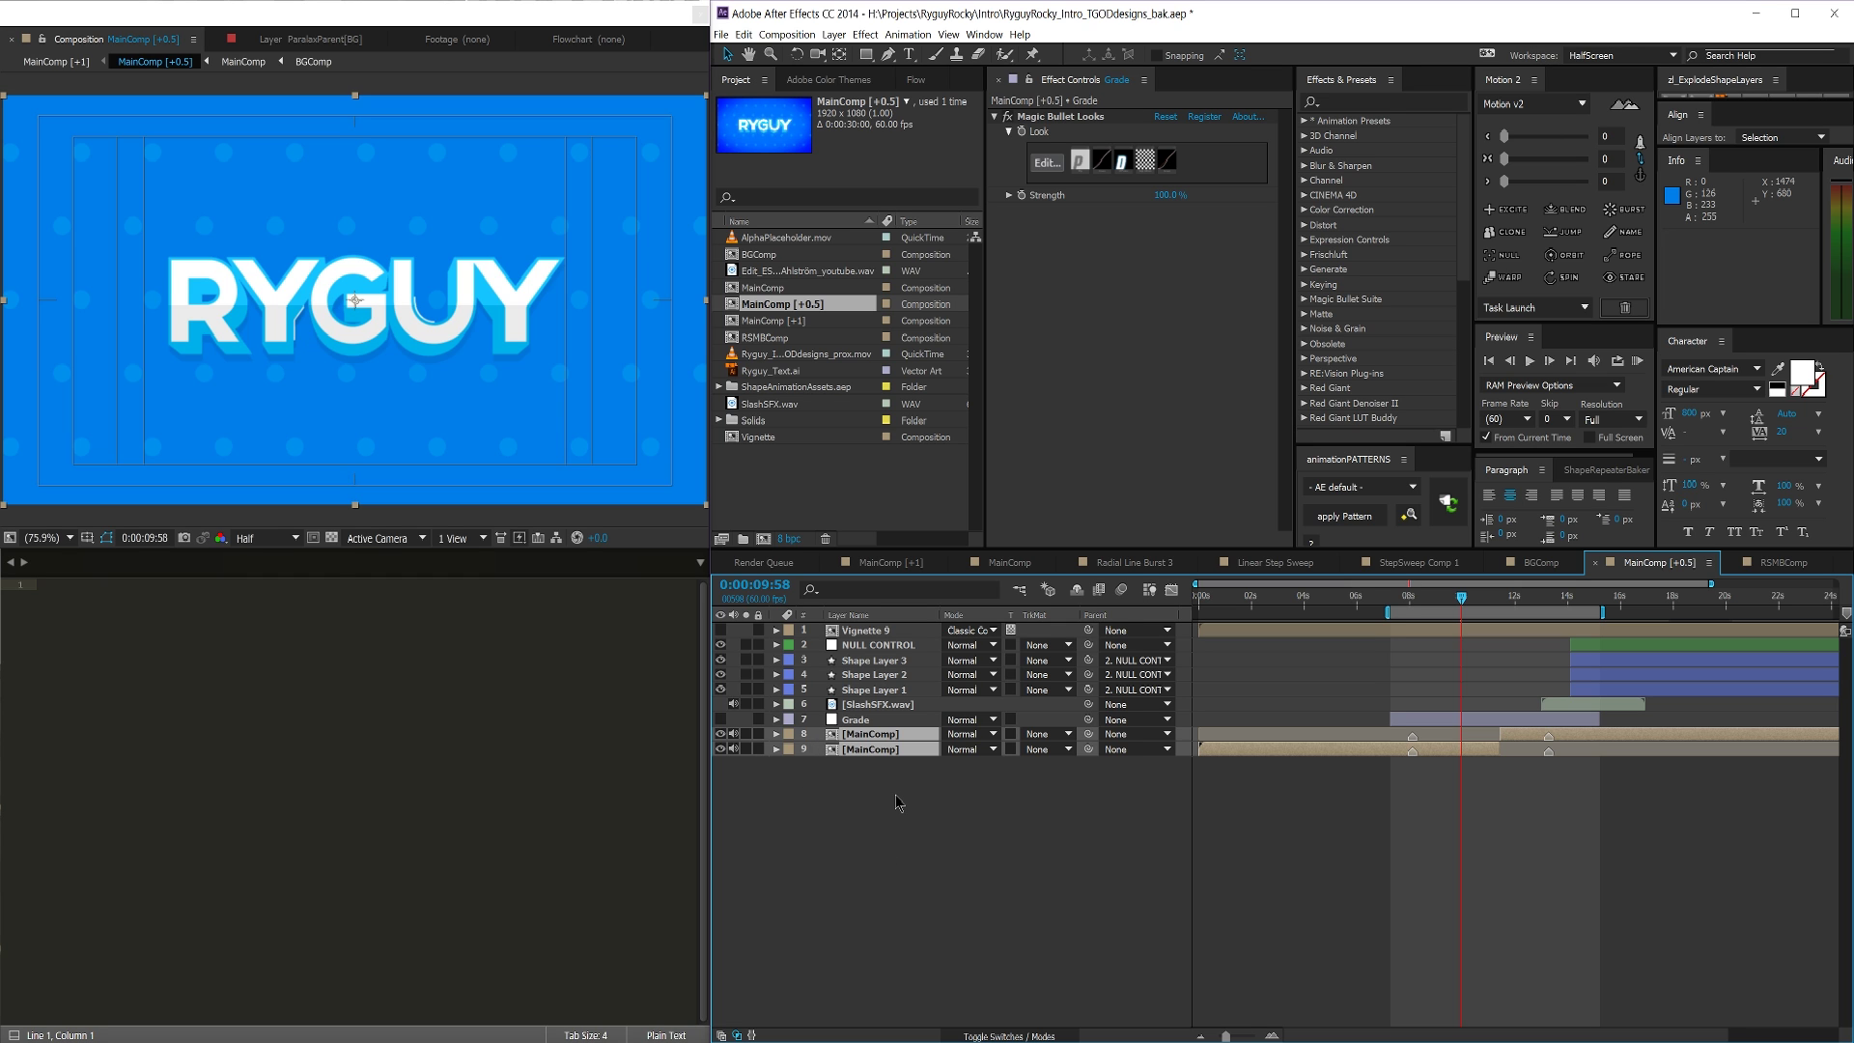
key(ctrl+shift+c)
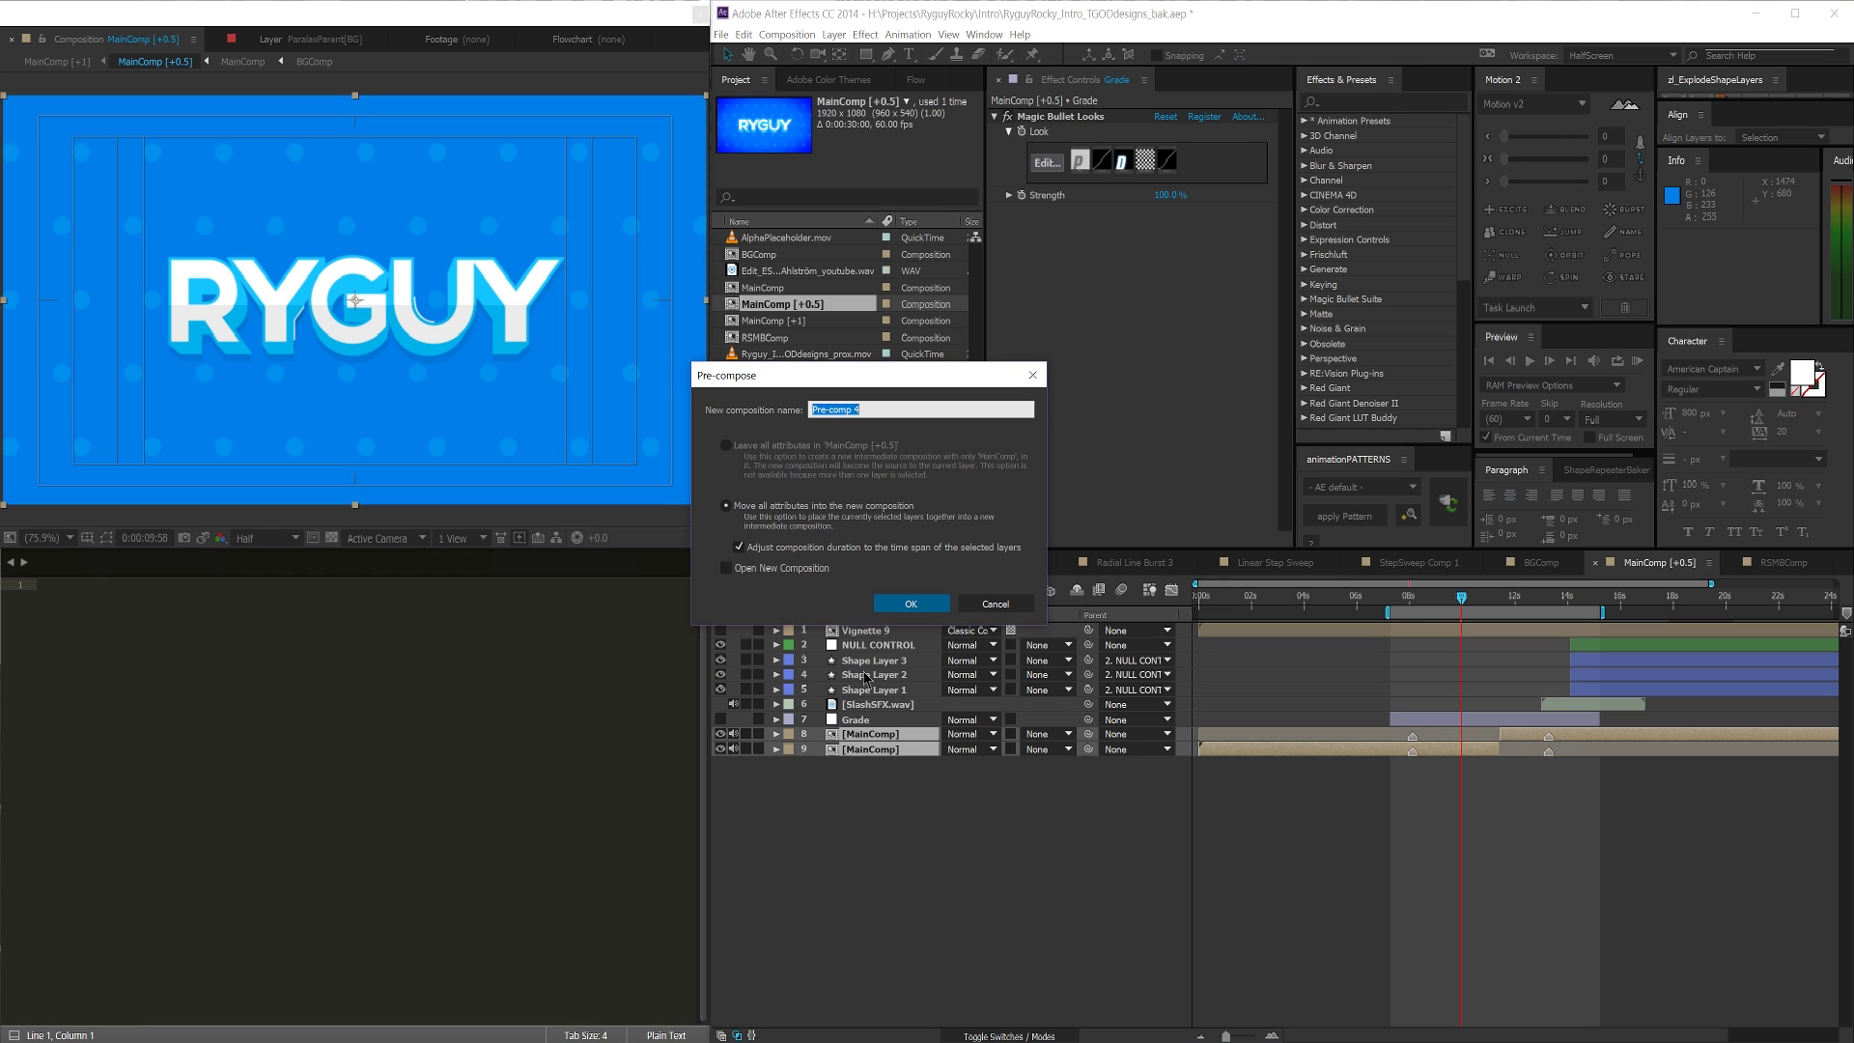
text(MainComp)
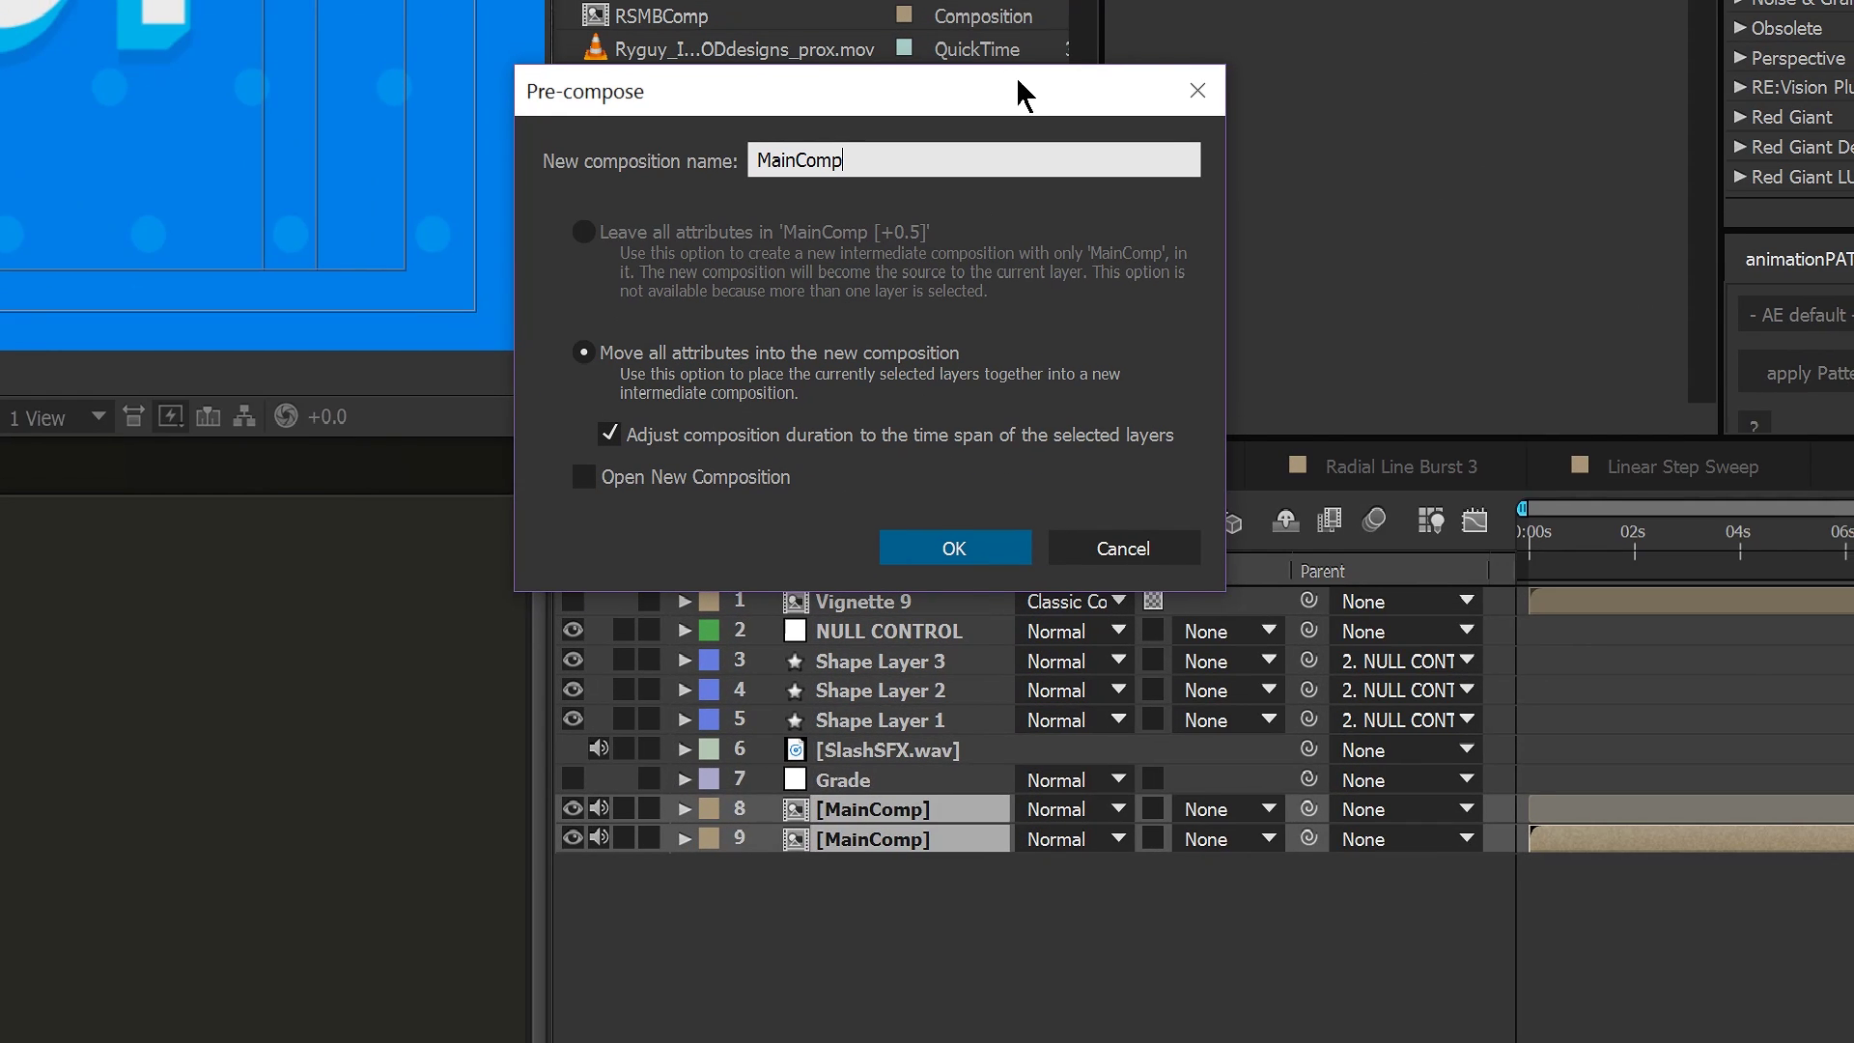
text([)
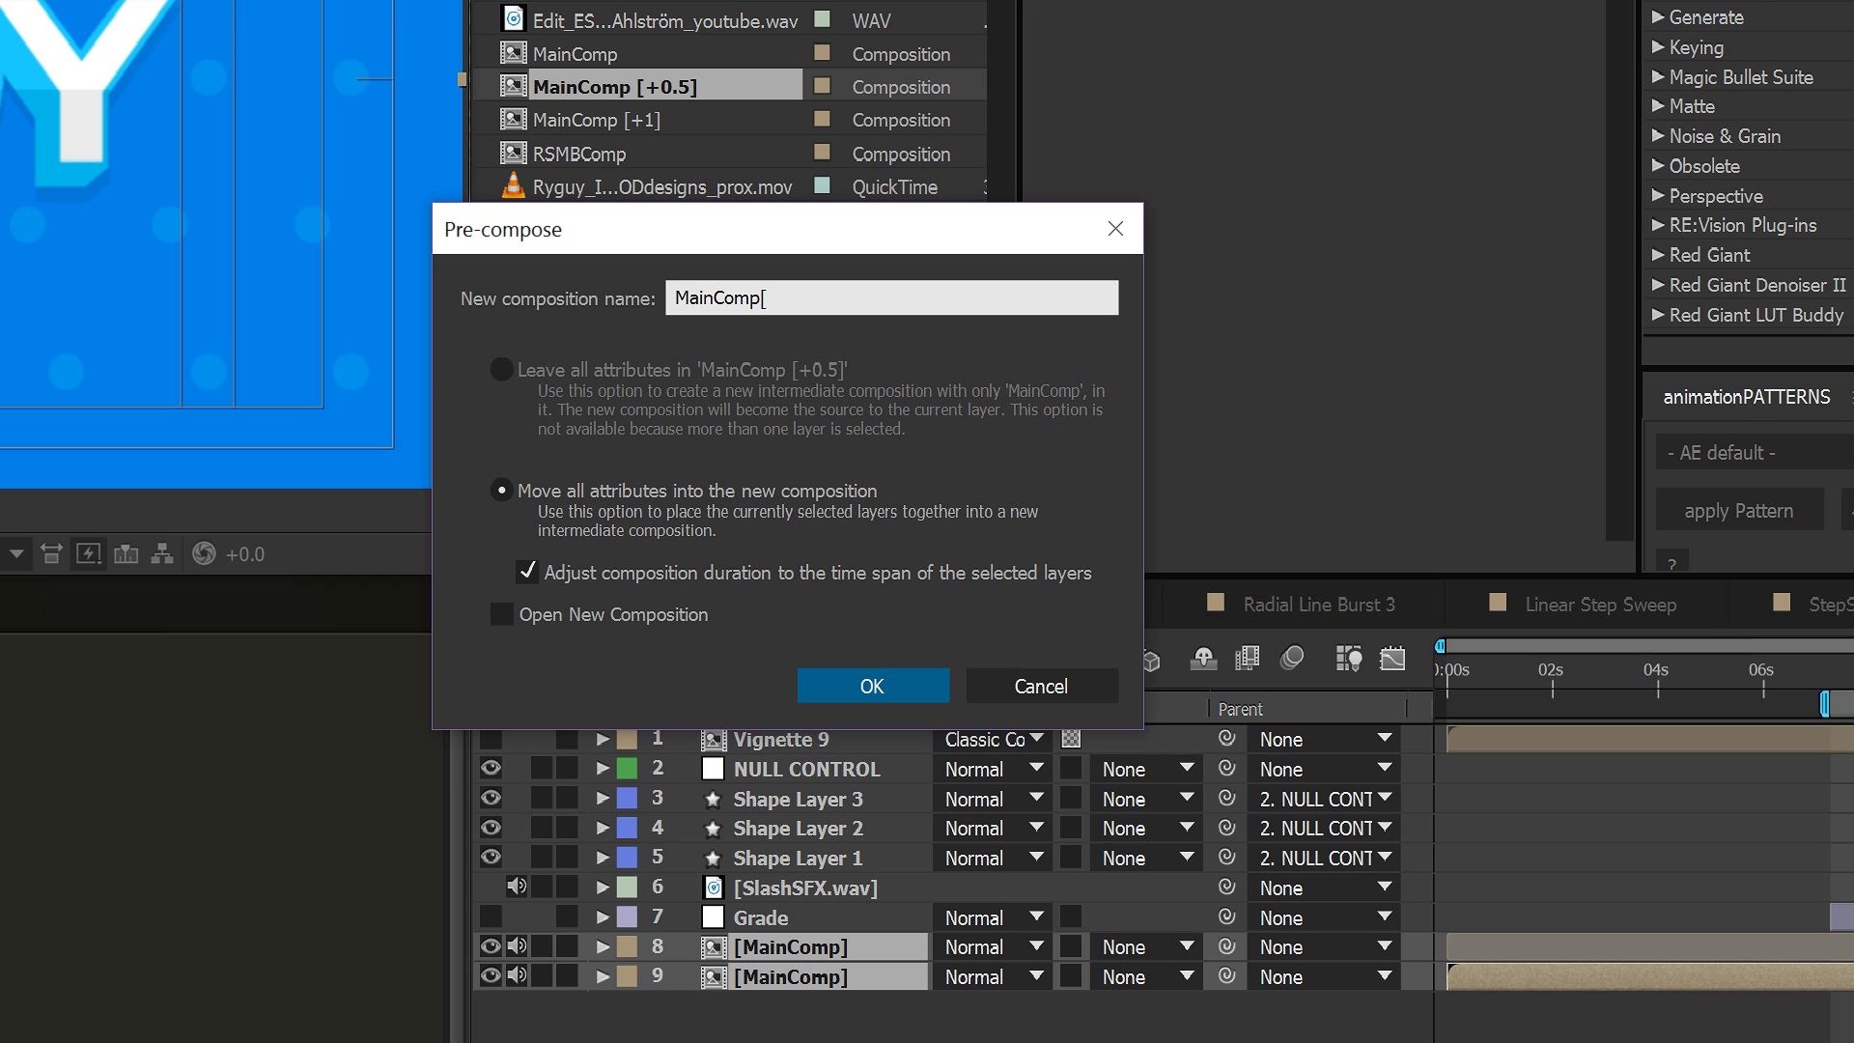
text(_+1)
key(BackSpace)
key(BackSpace)
key(BackSpace)
text(+1])
click(1072, 689)
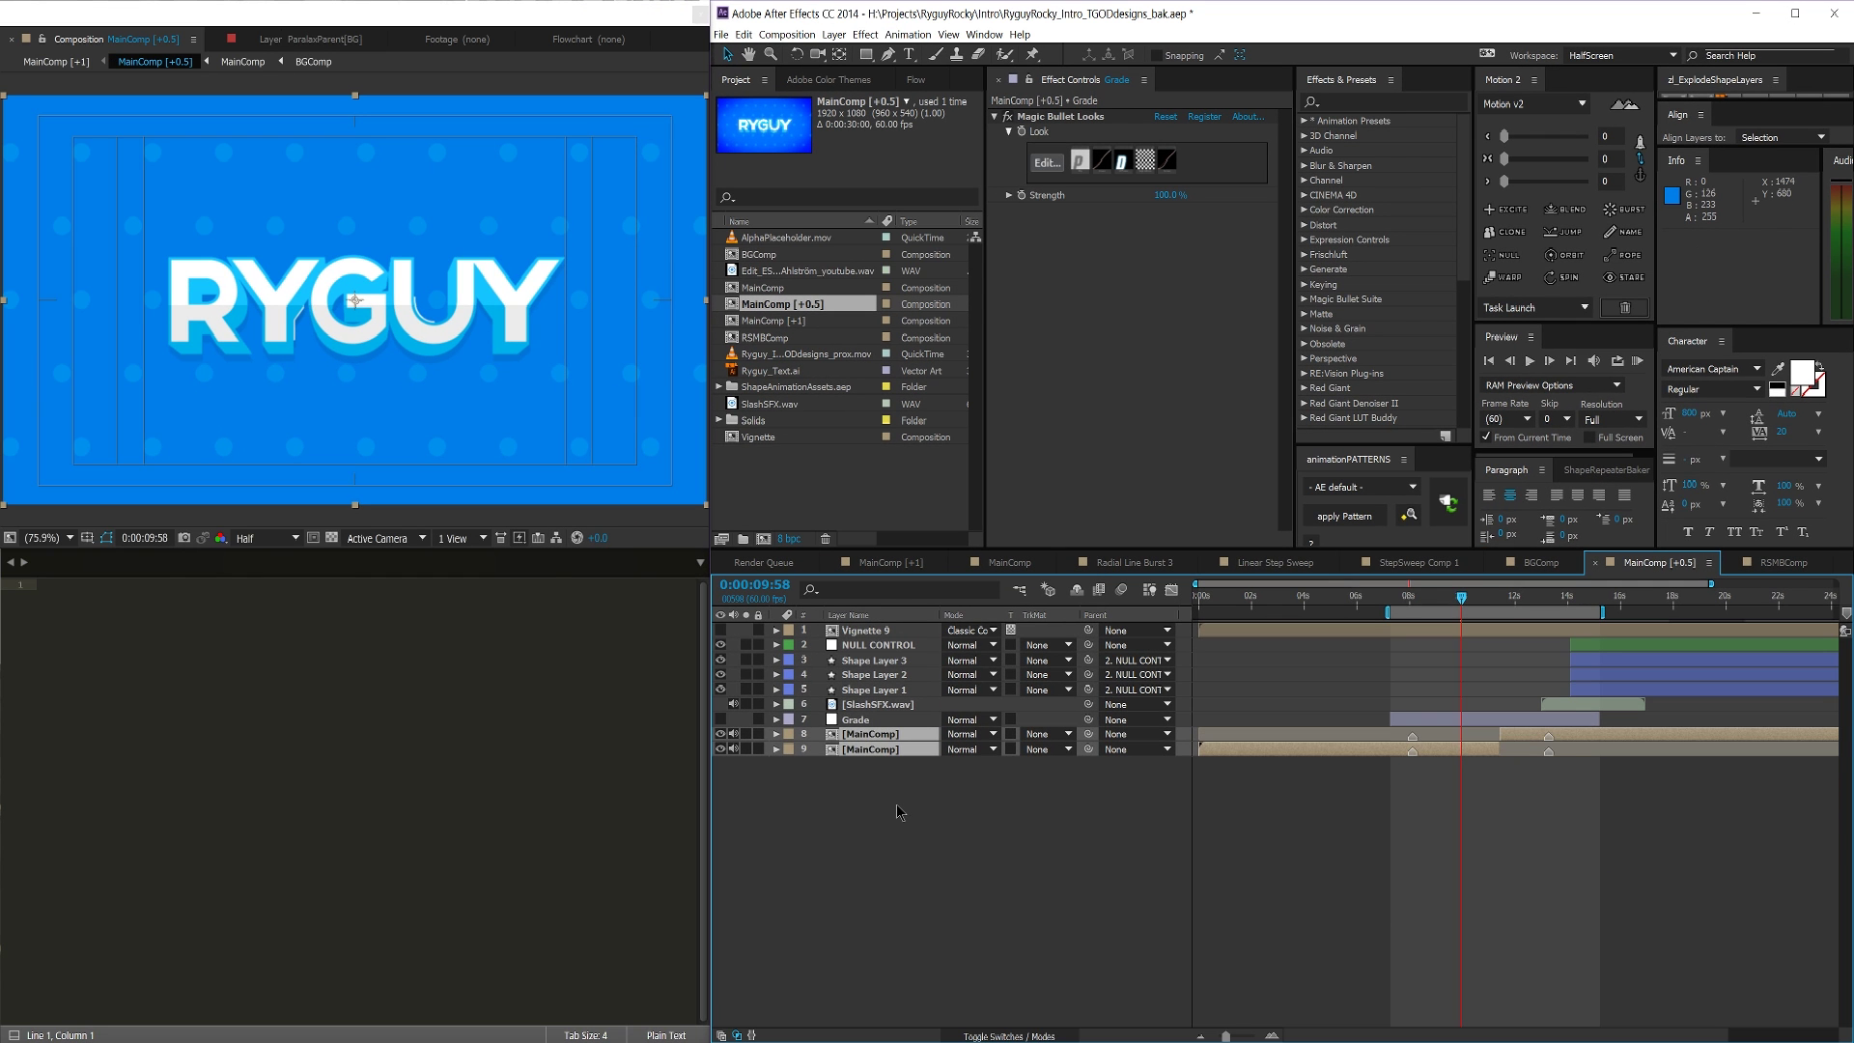
click(655, 984)
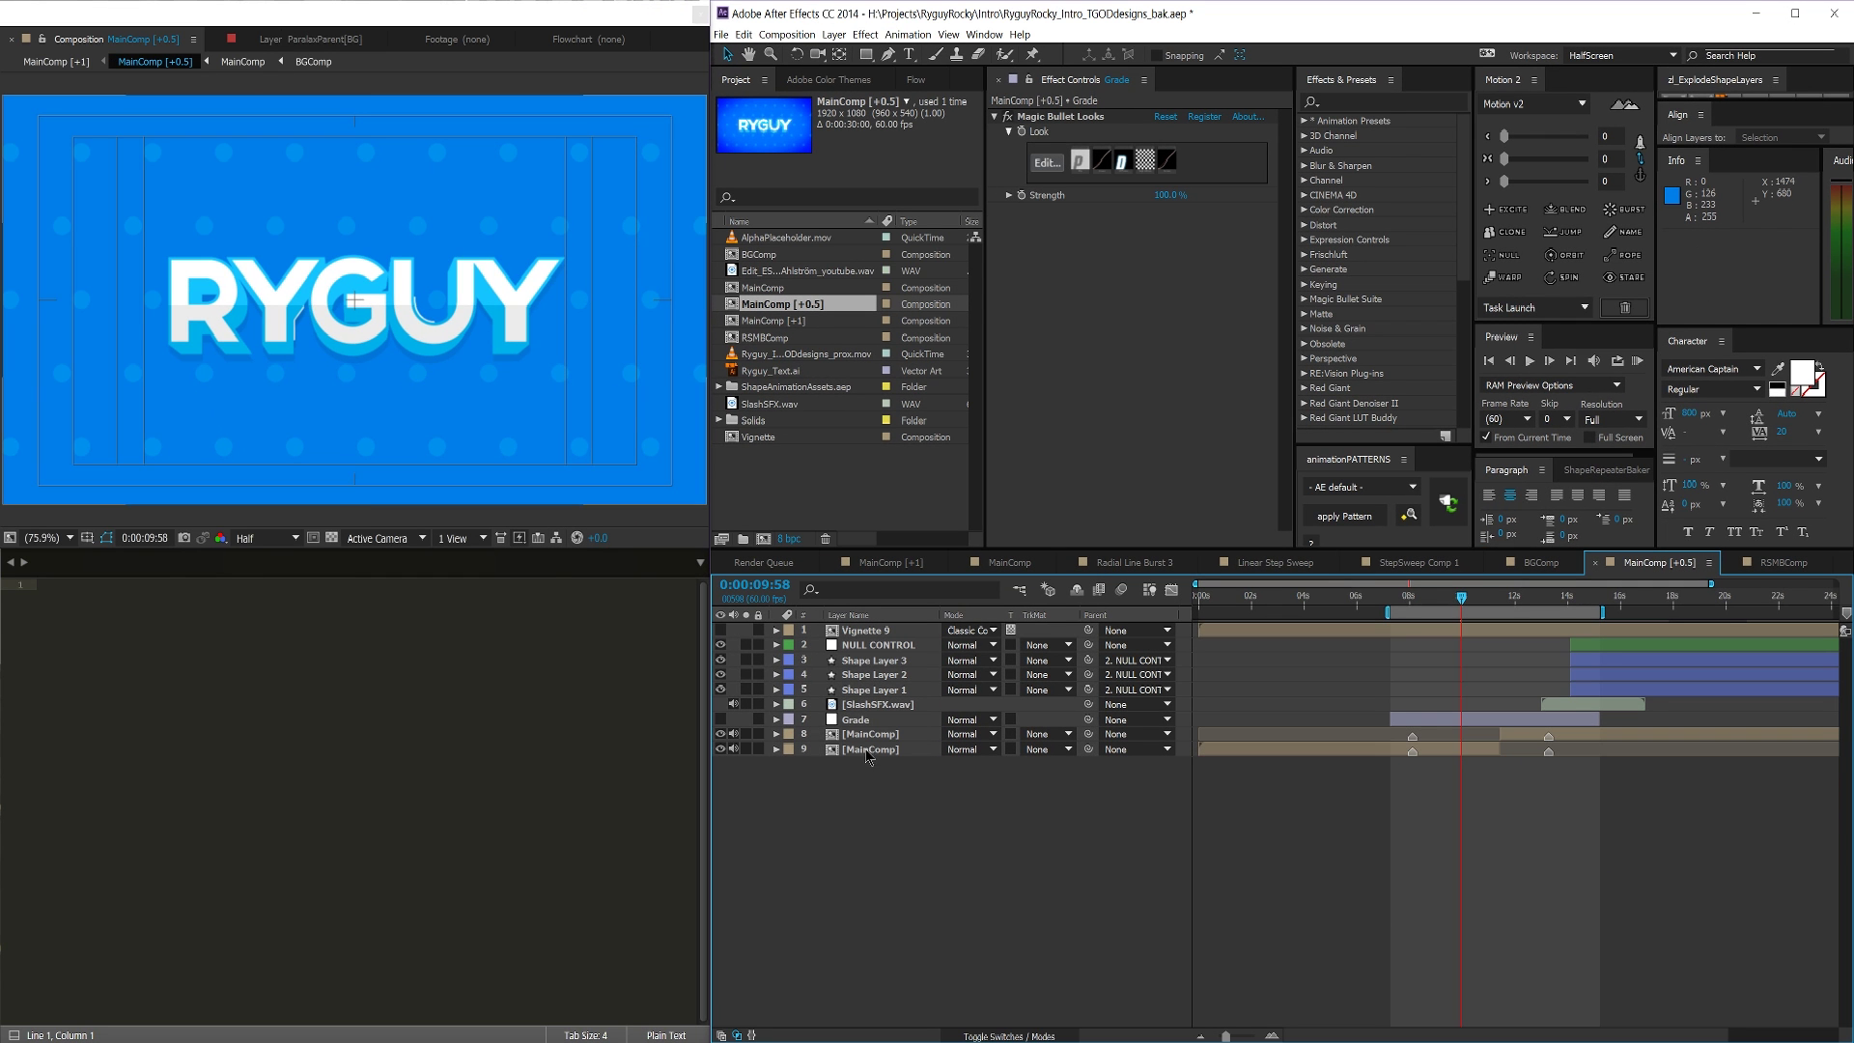
Make the Grade layer visible and disable and collapse its existing Magic Bullet Looks effect
click(866, 723)
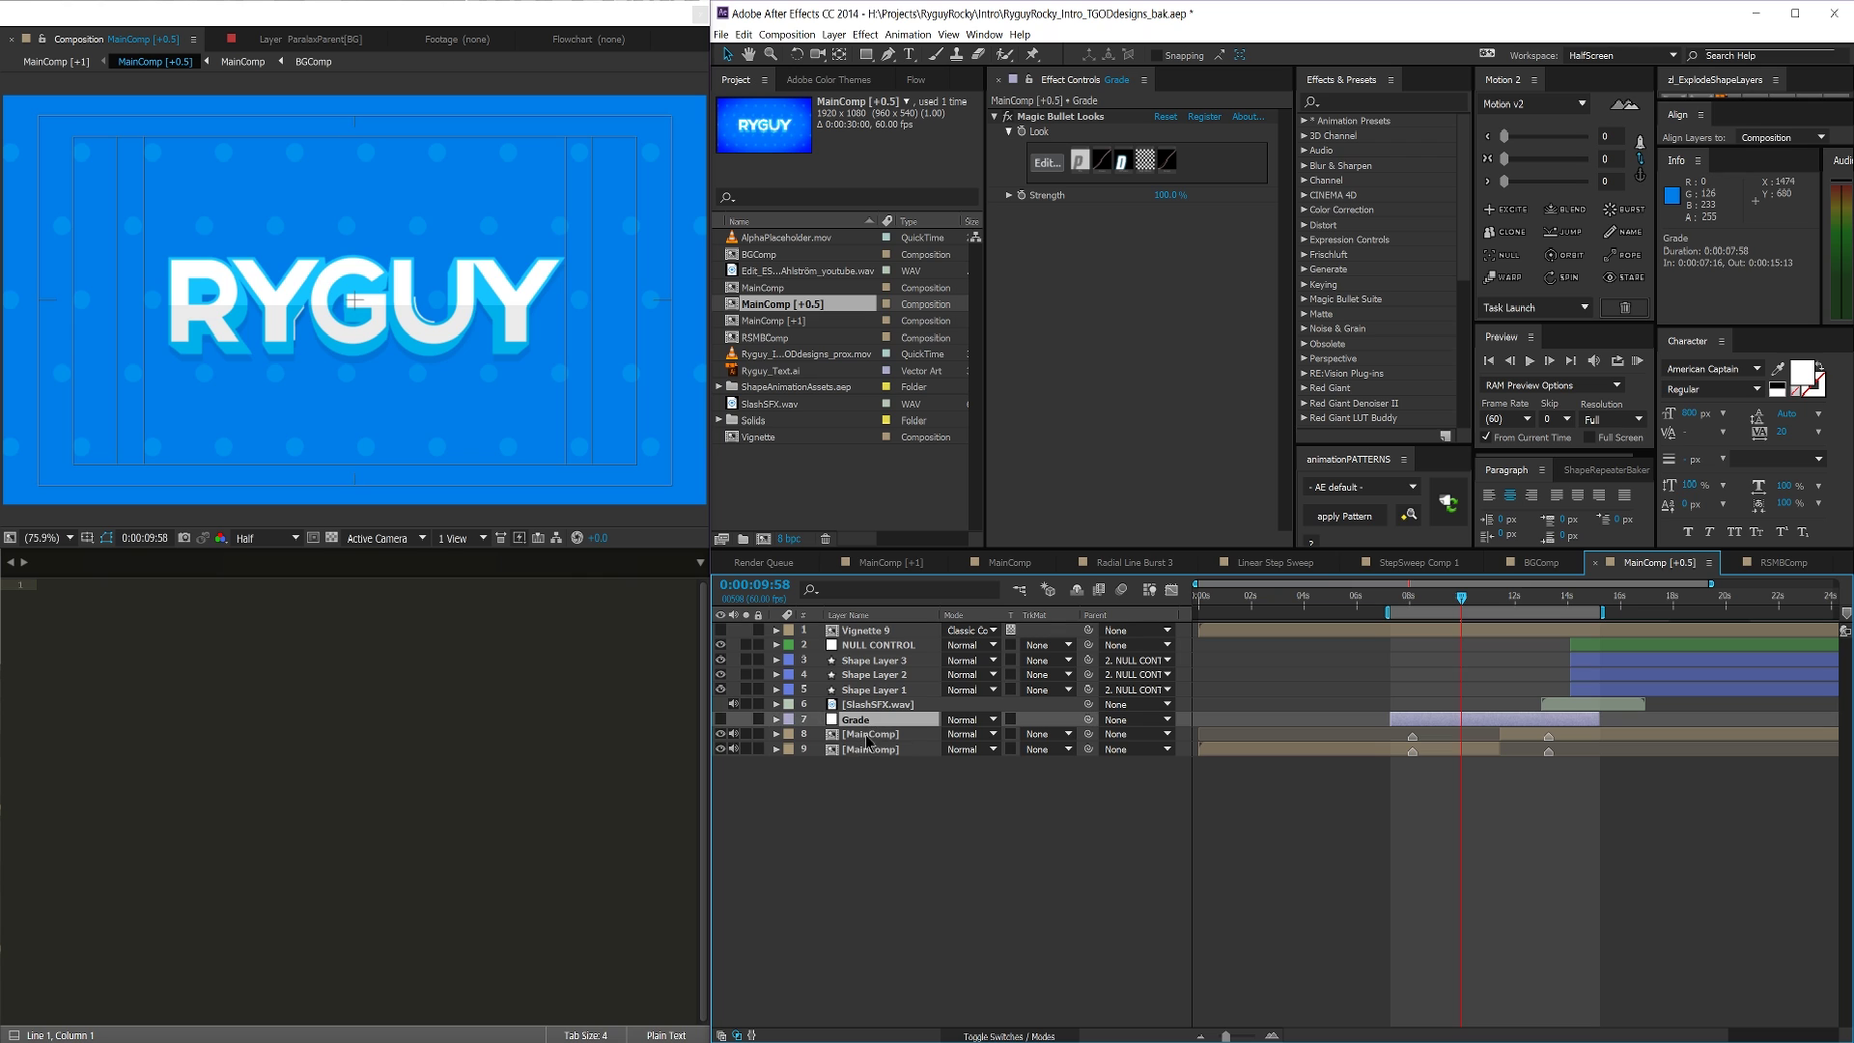
click(721, 721)
click(1074, 118)
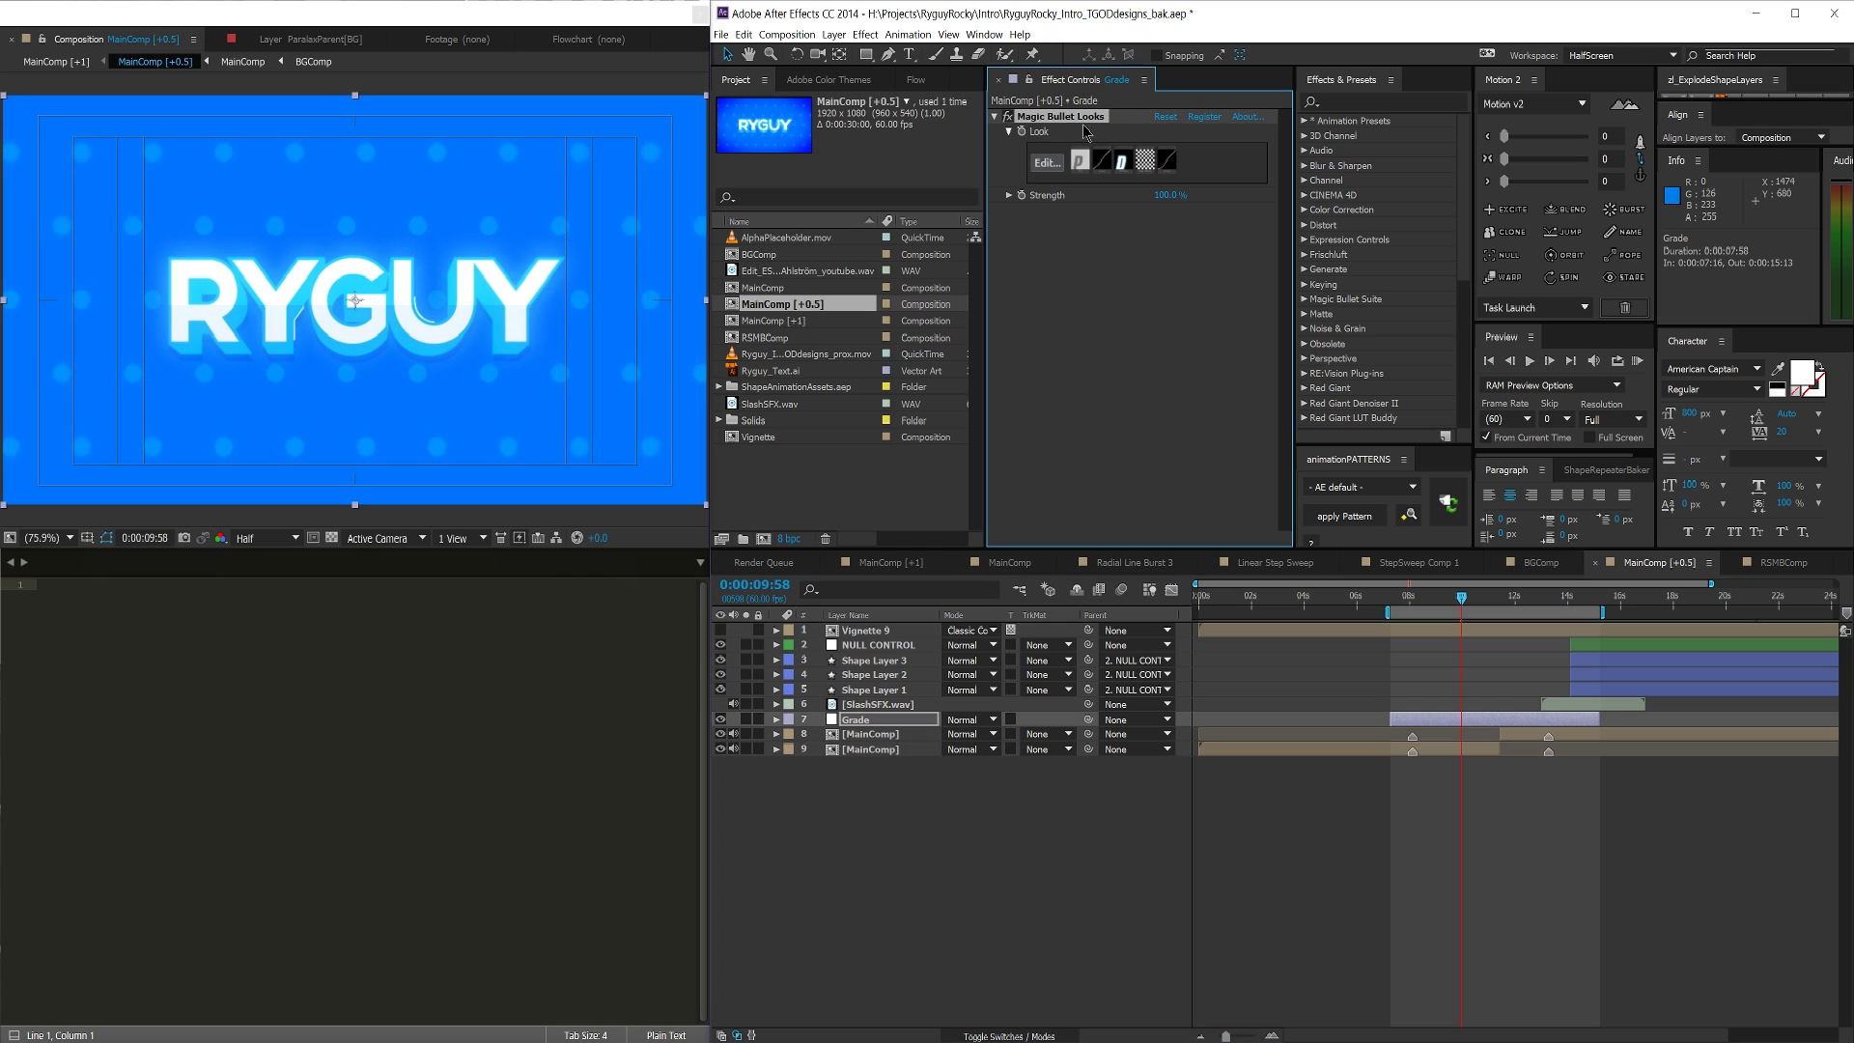
click(1007, 118)
click(995, 116)
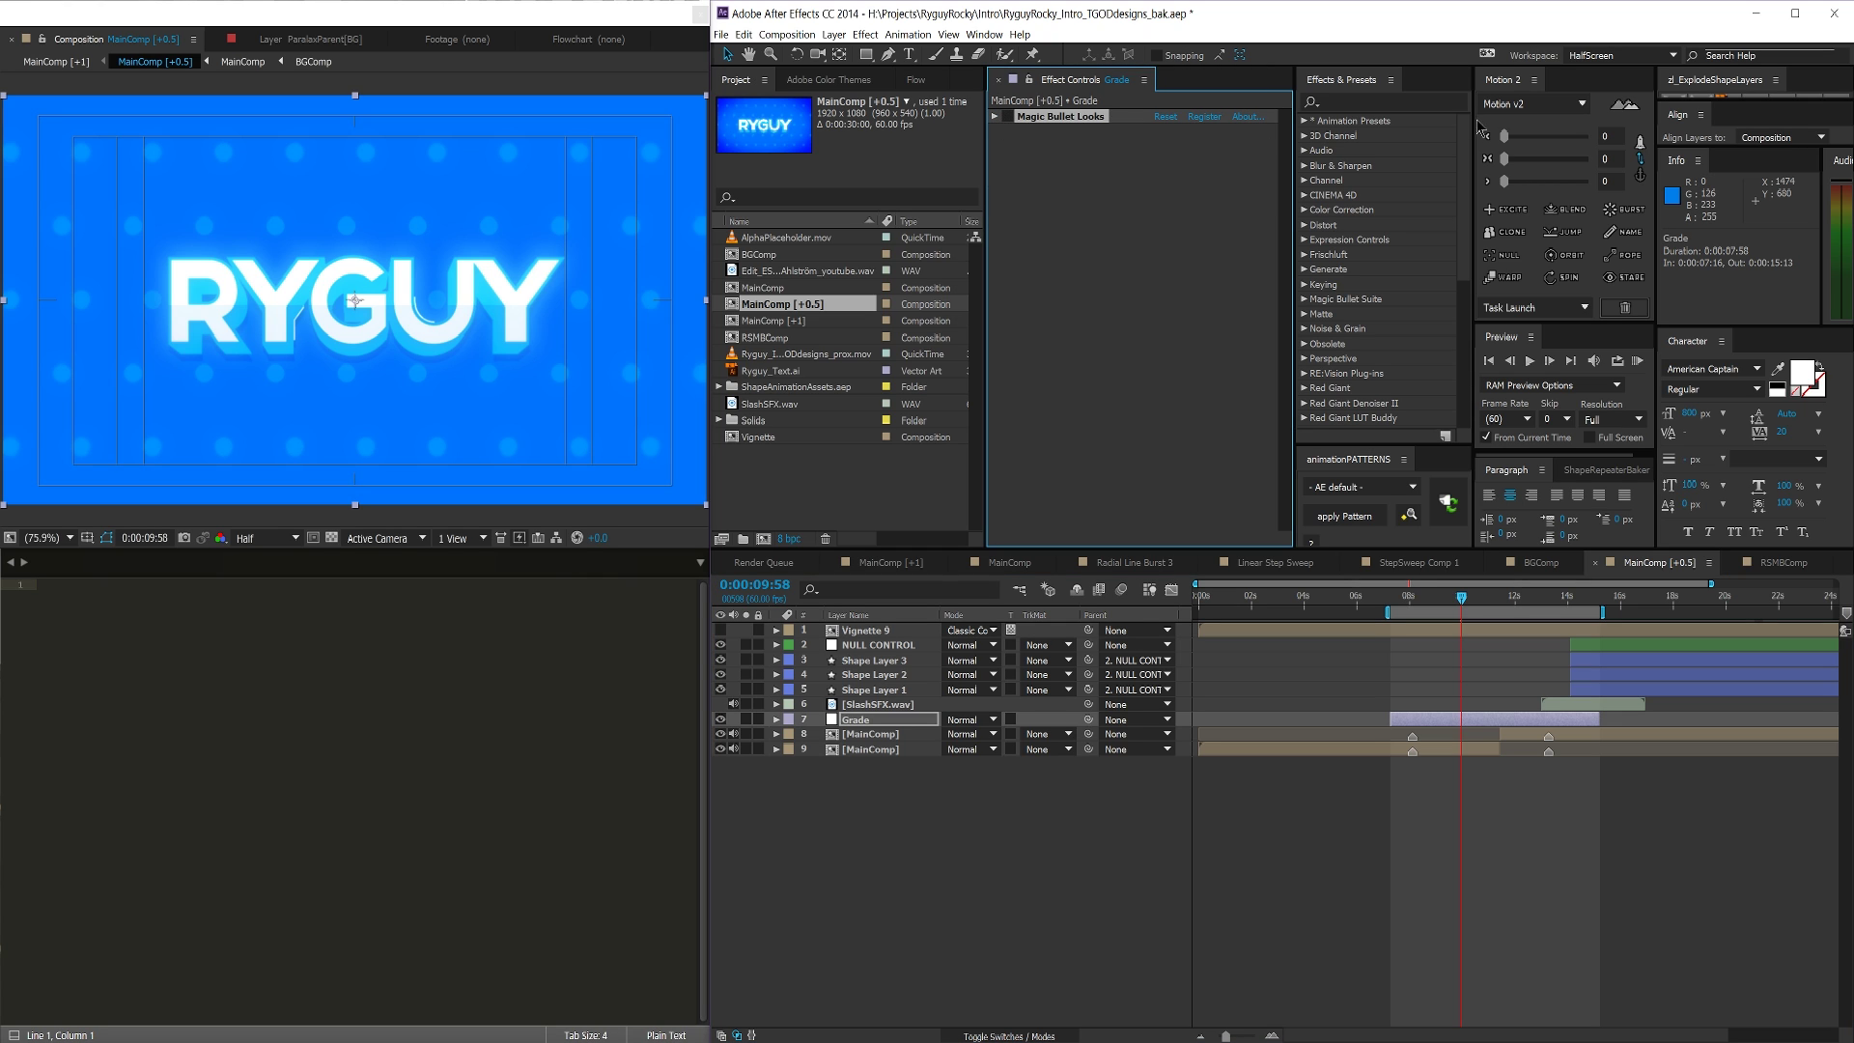
Find the Magic Bullet Looks effect with the search "look", add it to the Grade layer, and open its look editor
click(1385, 100)
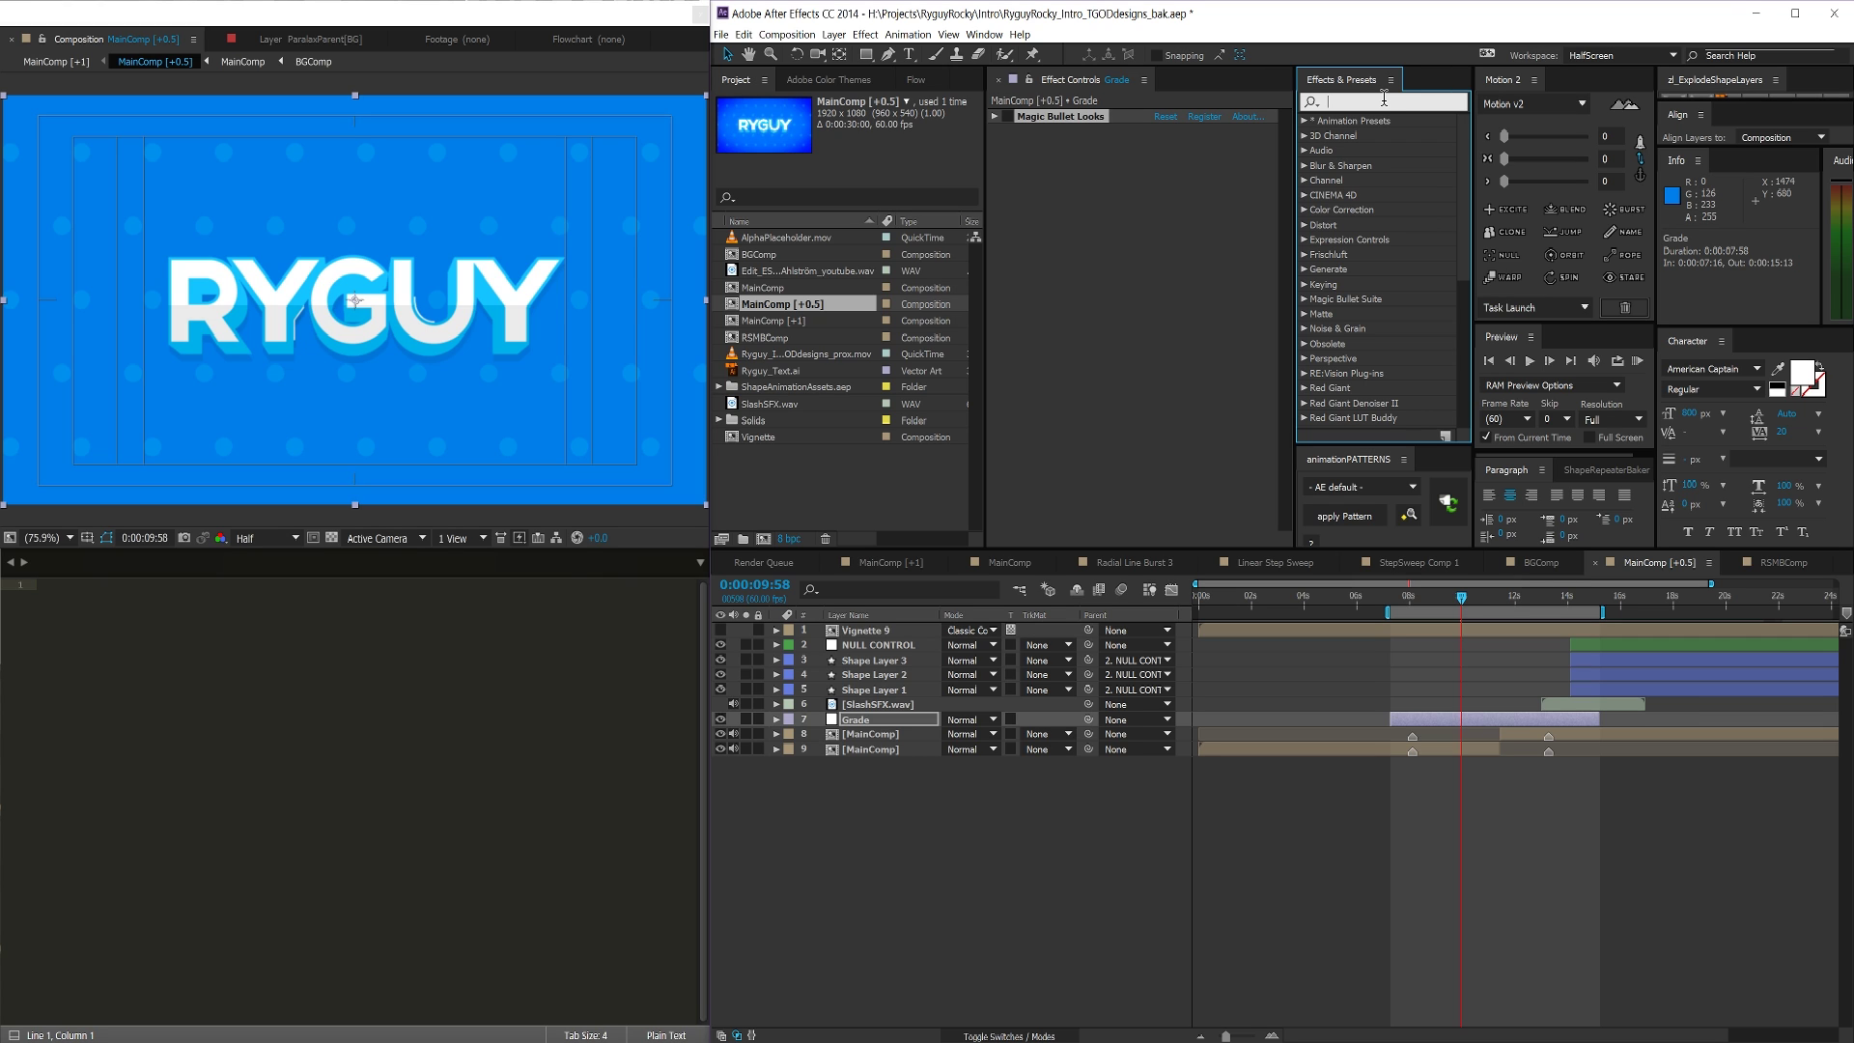
text(look)
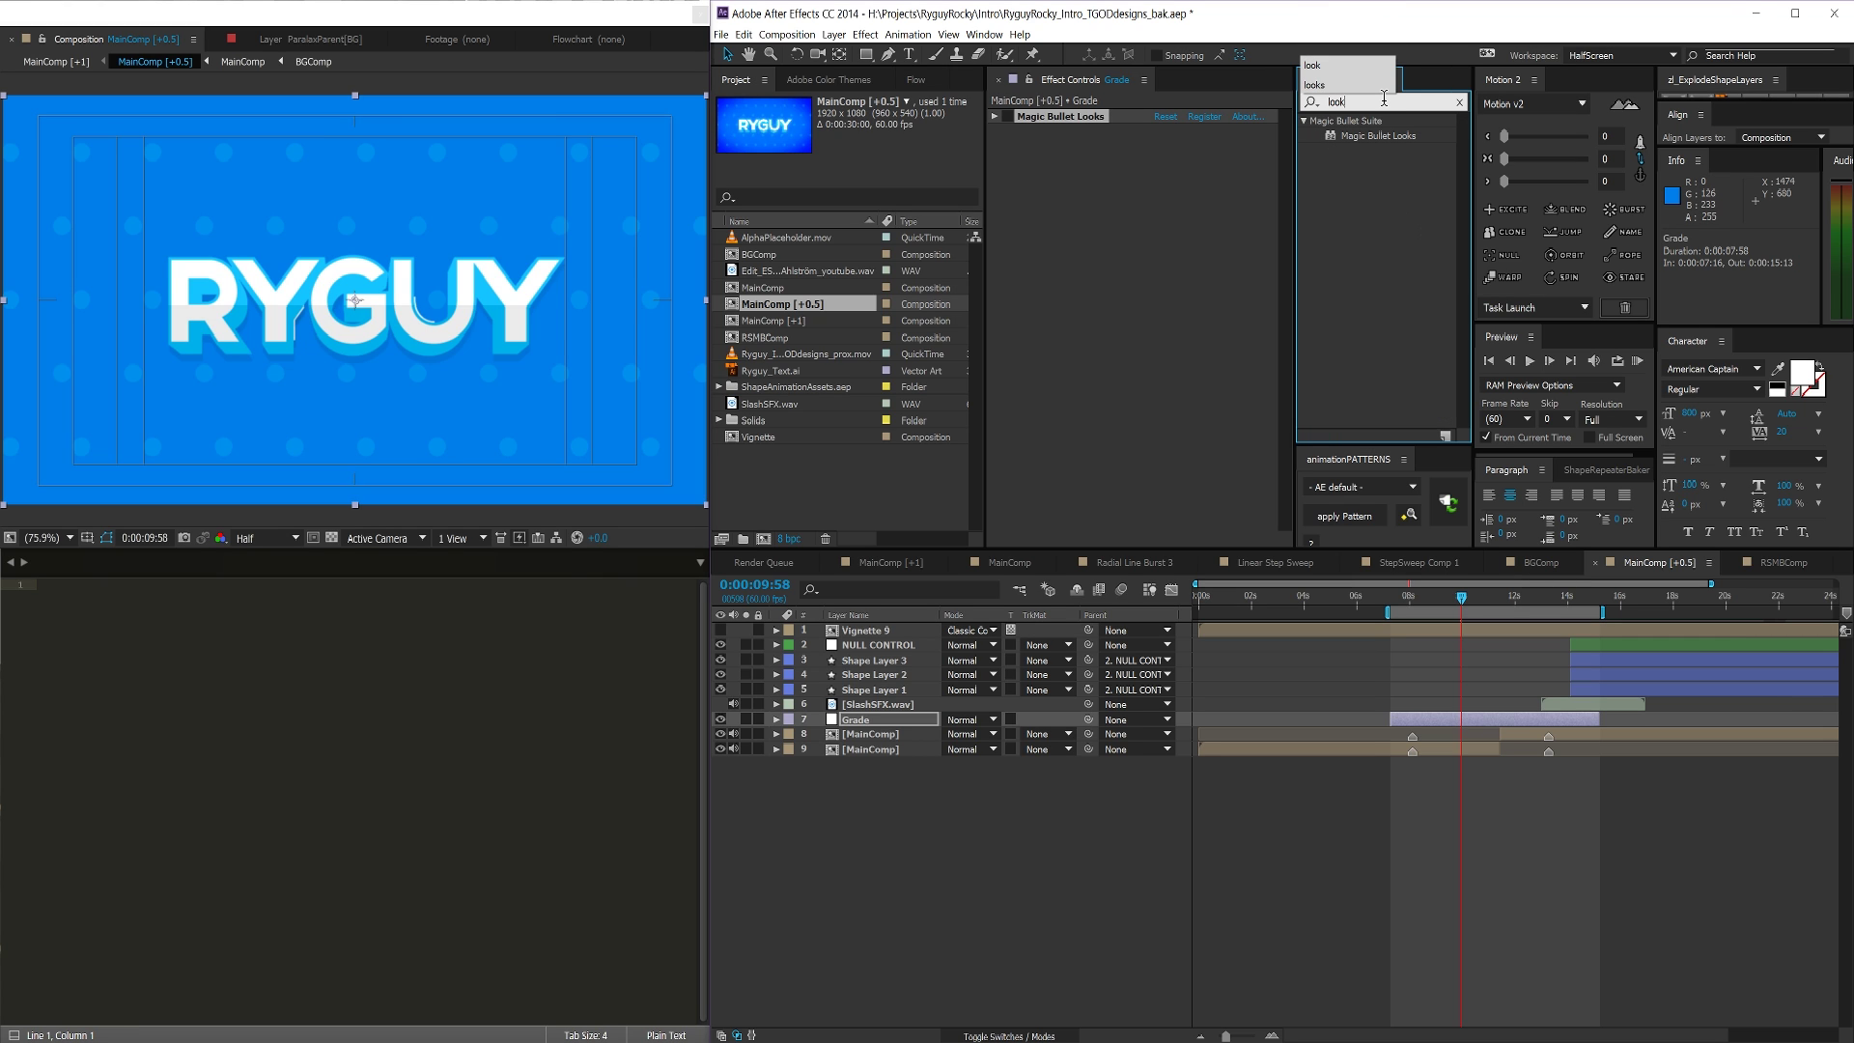
drag(1381, 140, 896, 731)
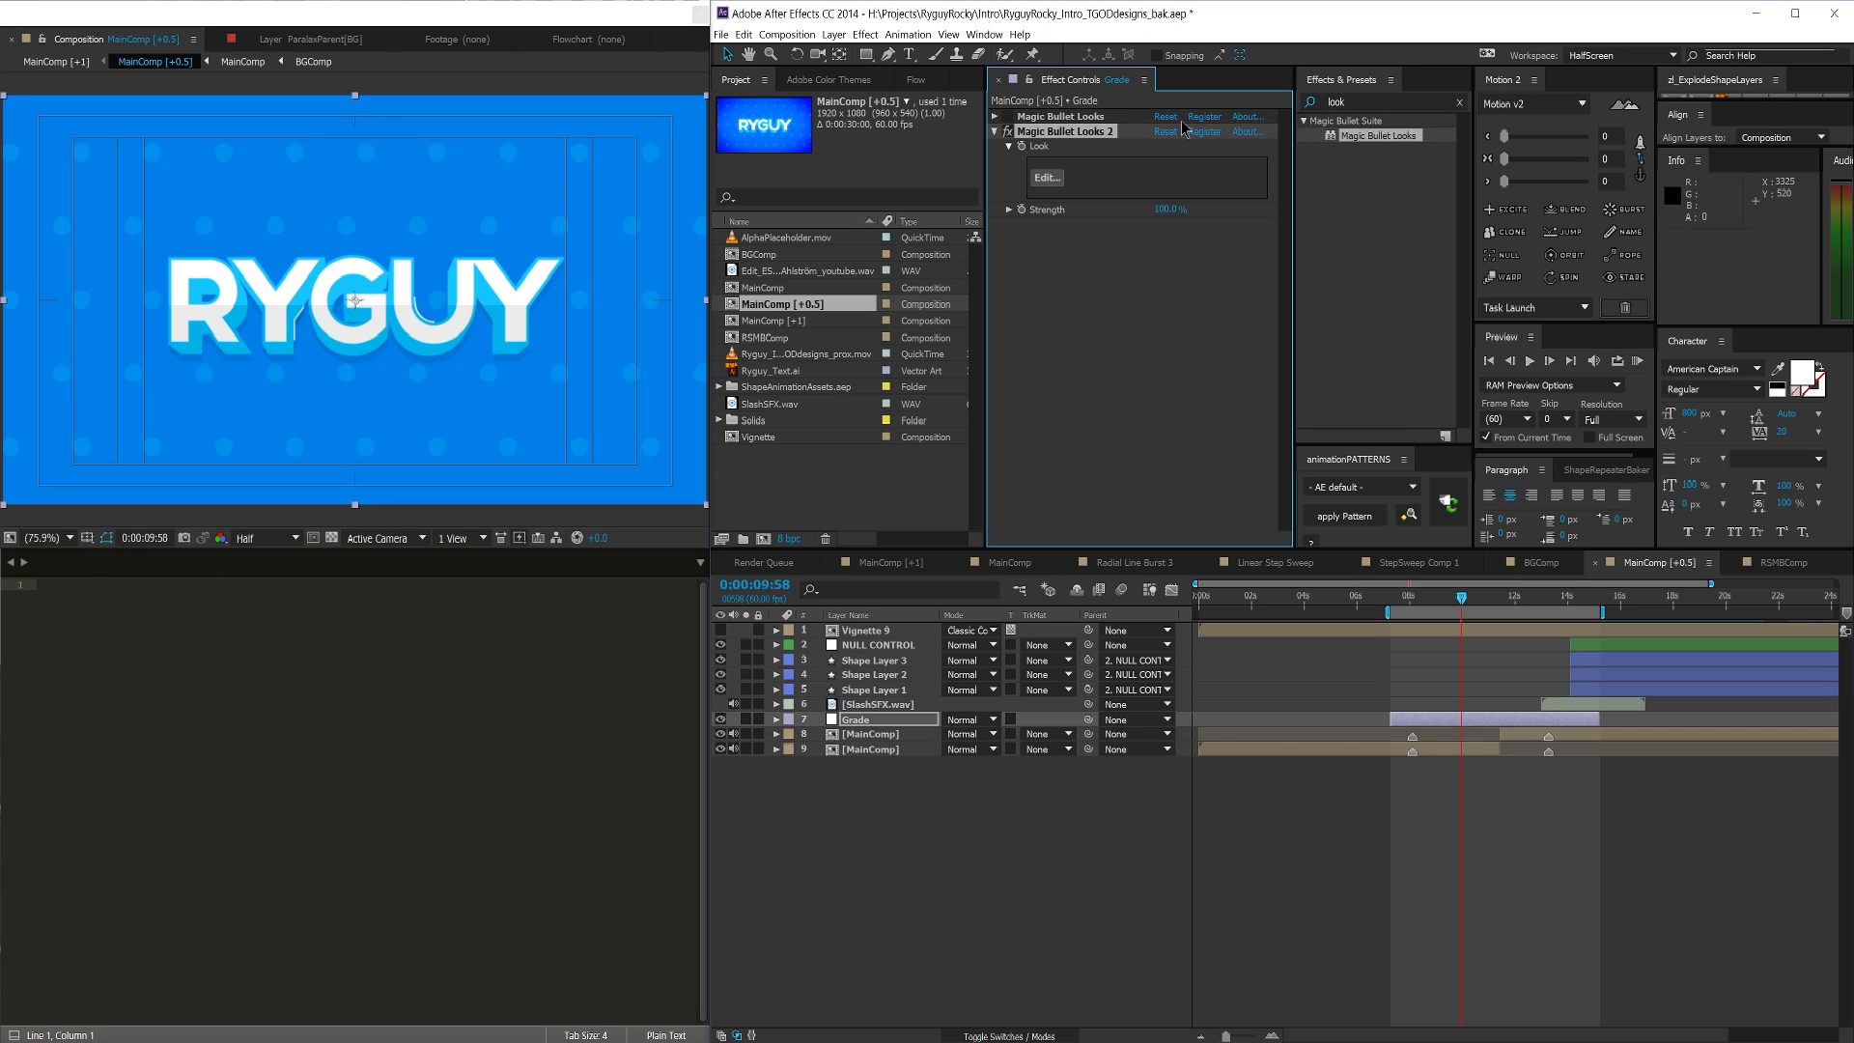
click(1044, 182)
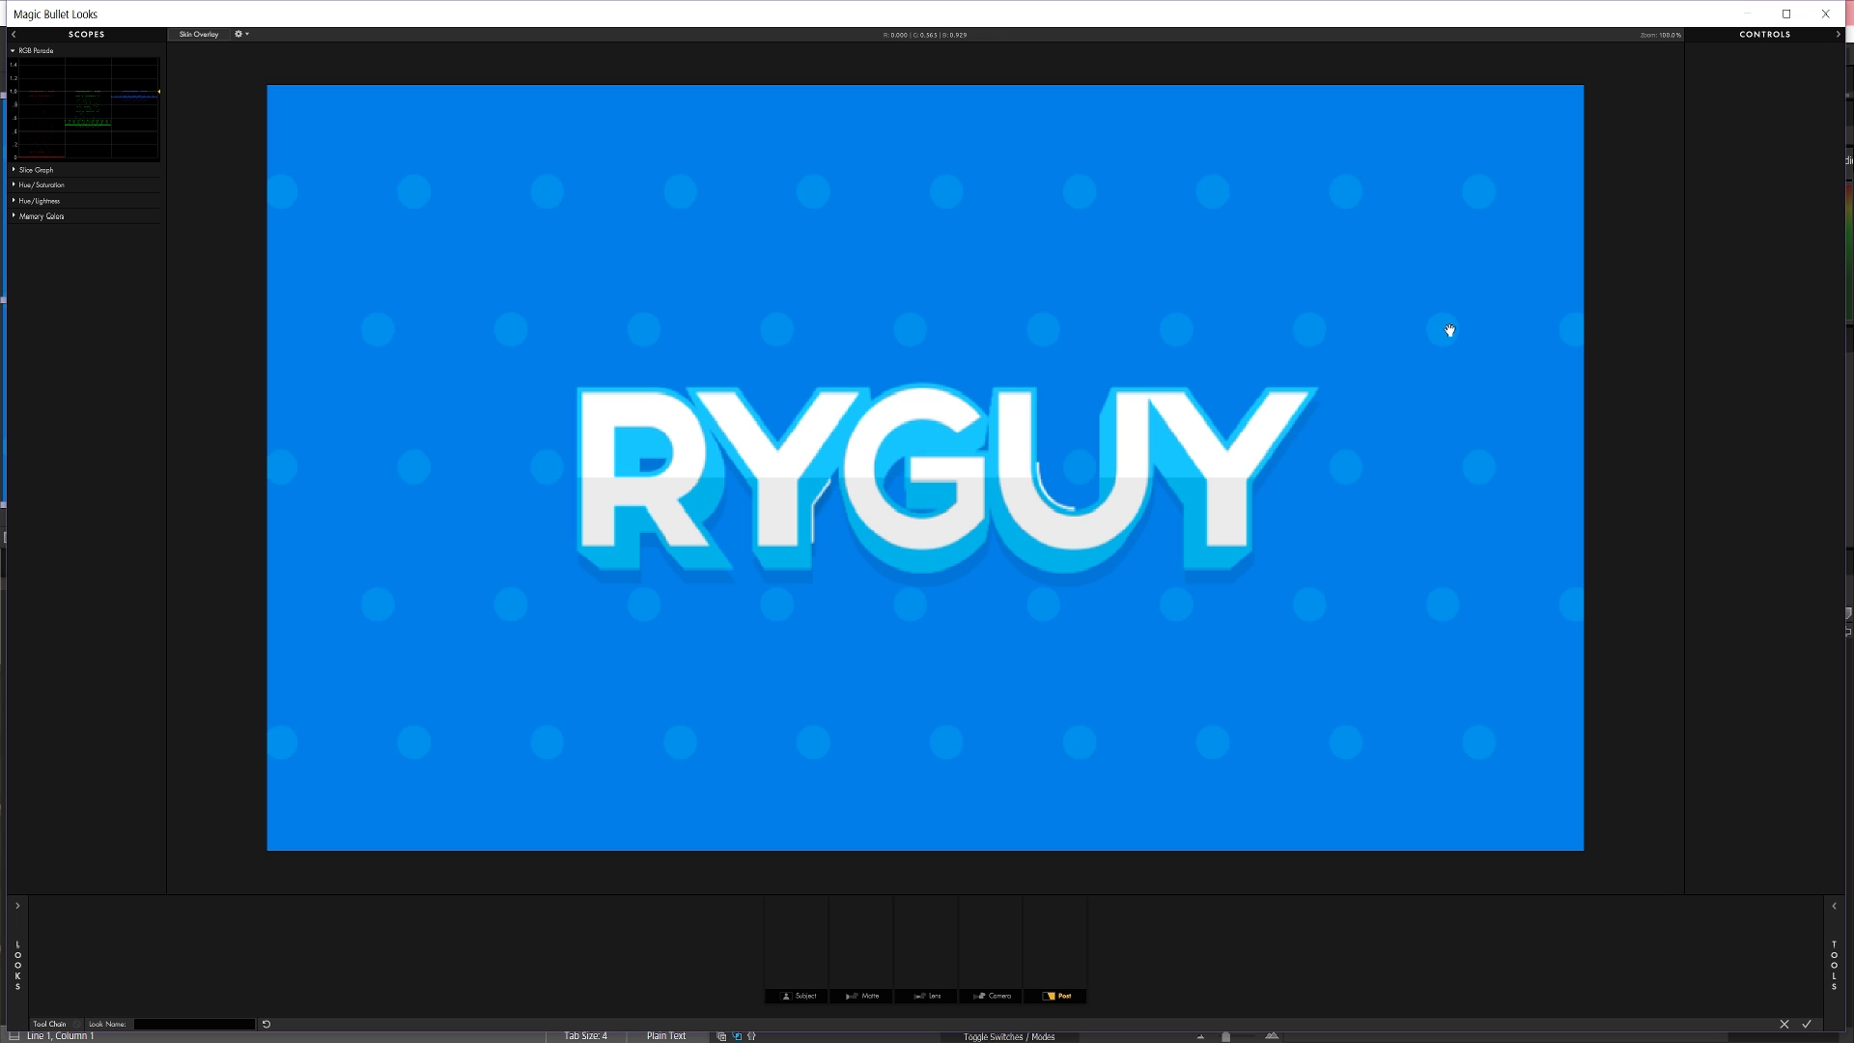
Try several preset looks from the Blockbuster and Blockbuster Cool categories, including Body Shop, on the RYGUY logo
click(1834, 980)
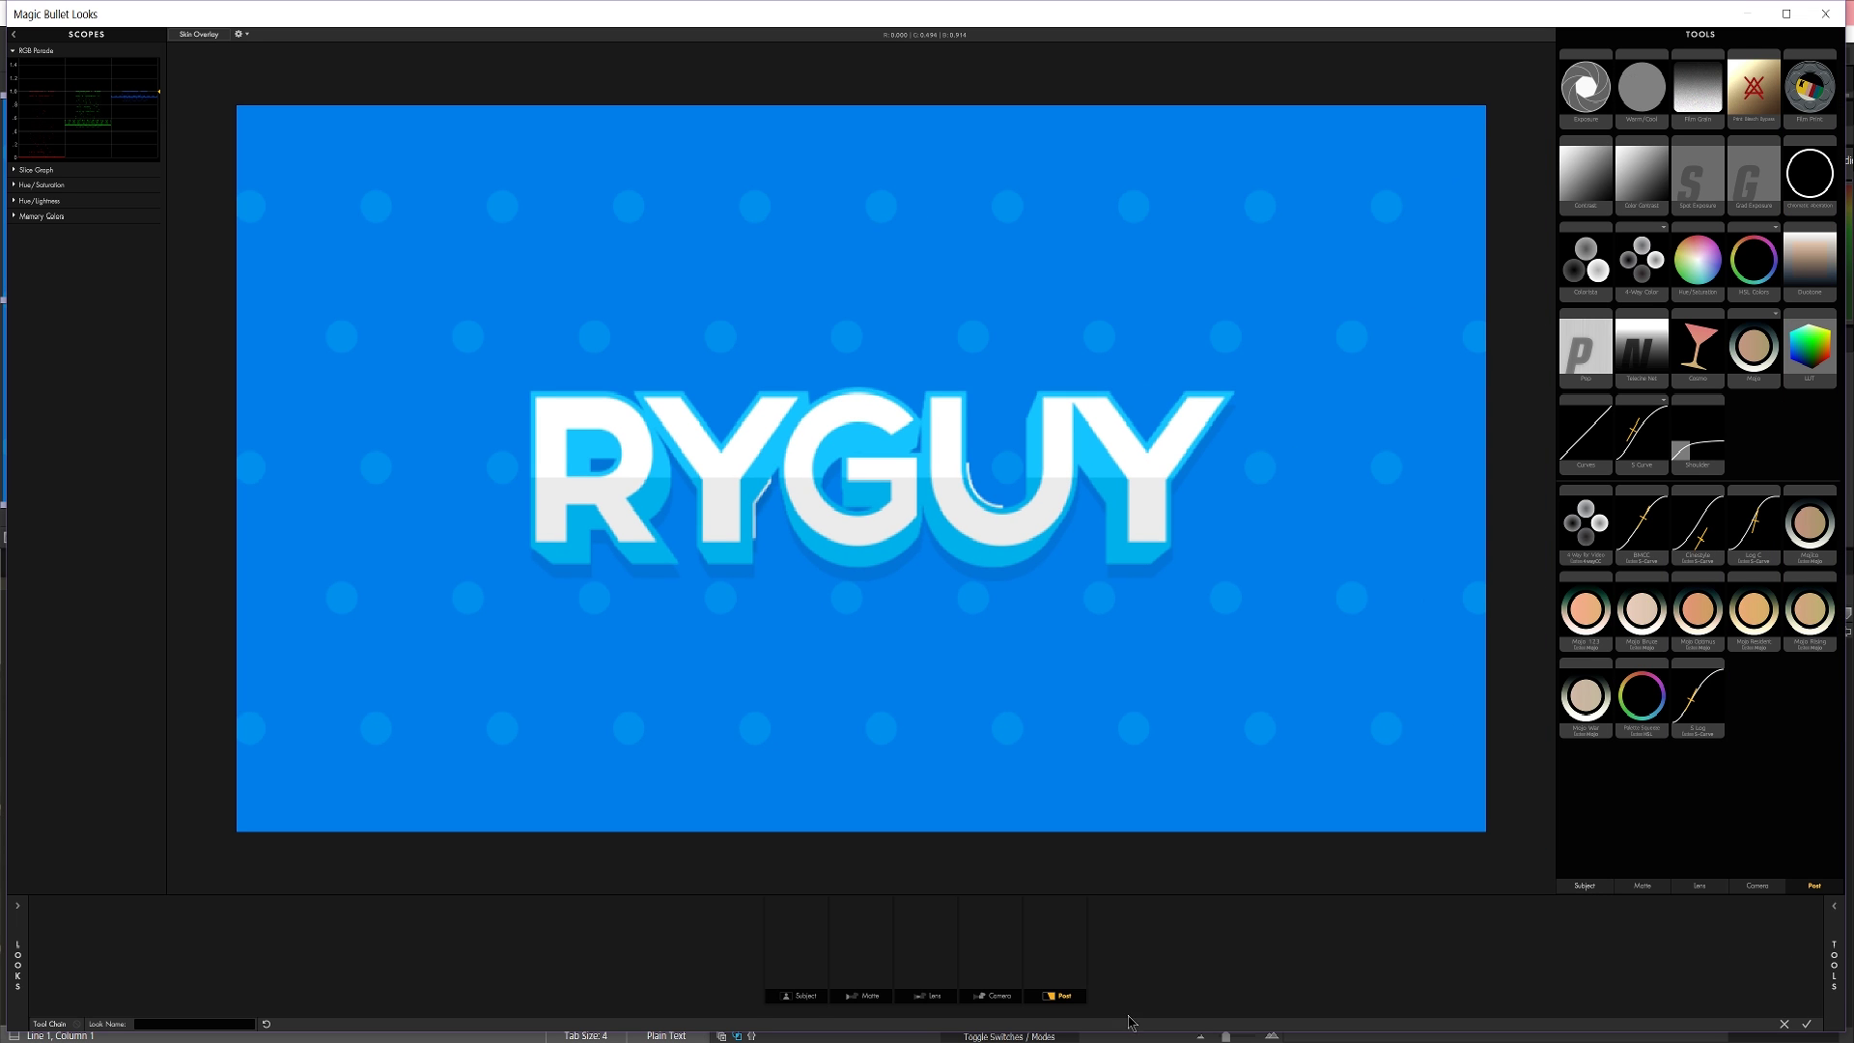
click(18, 951)
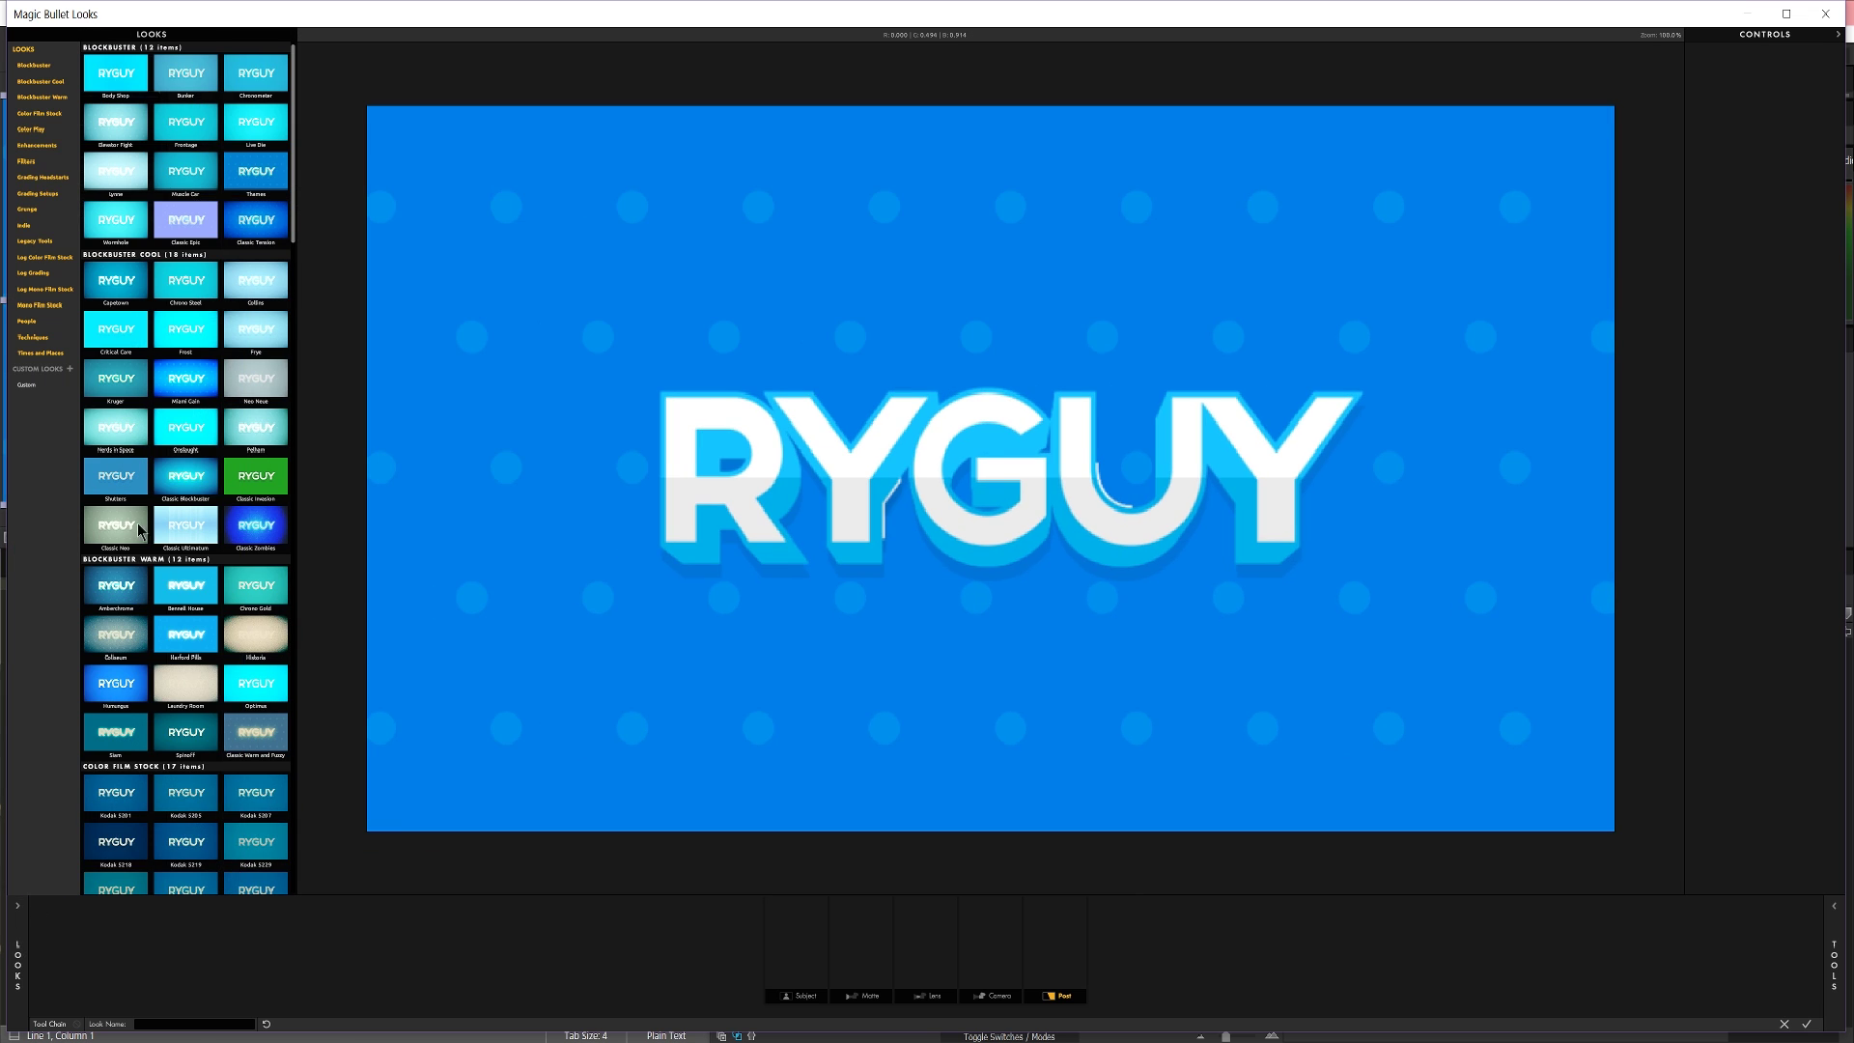
click(198, 380)
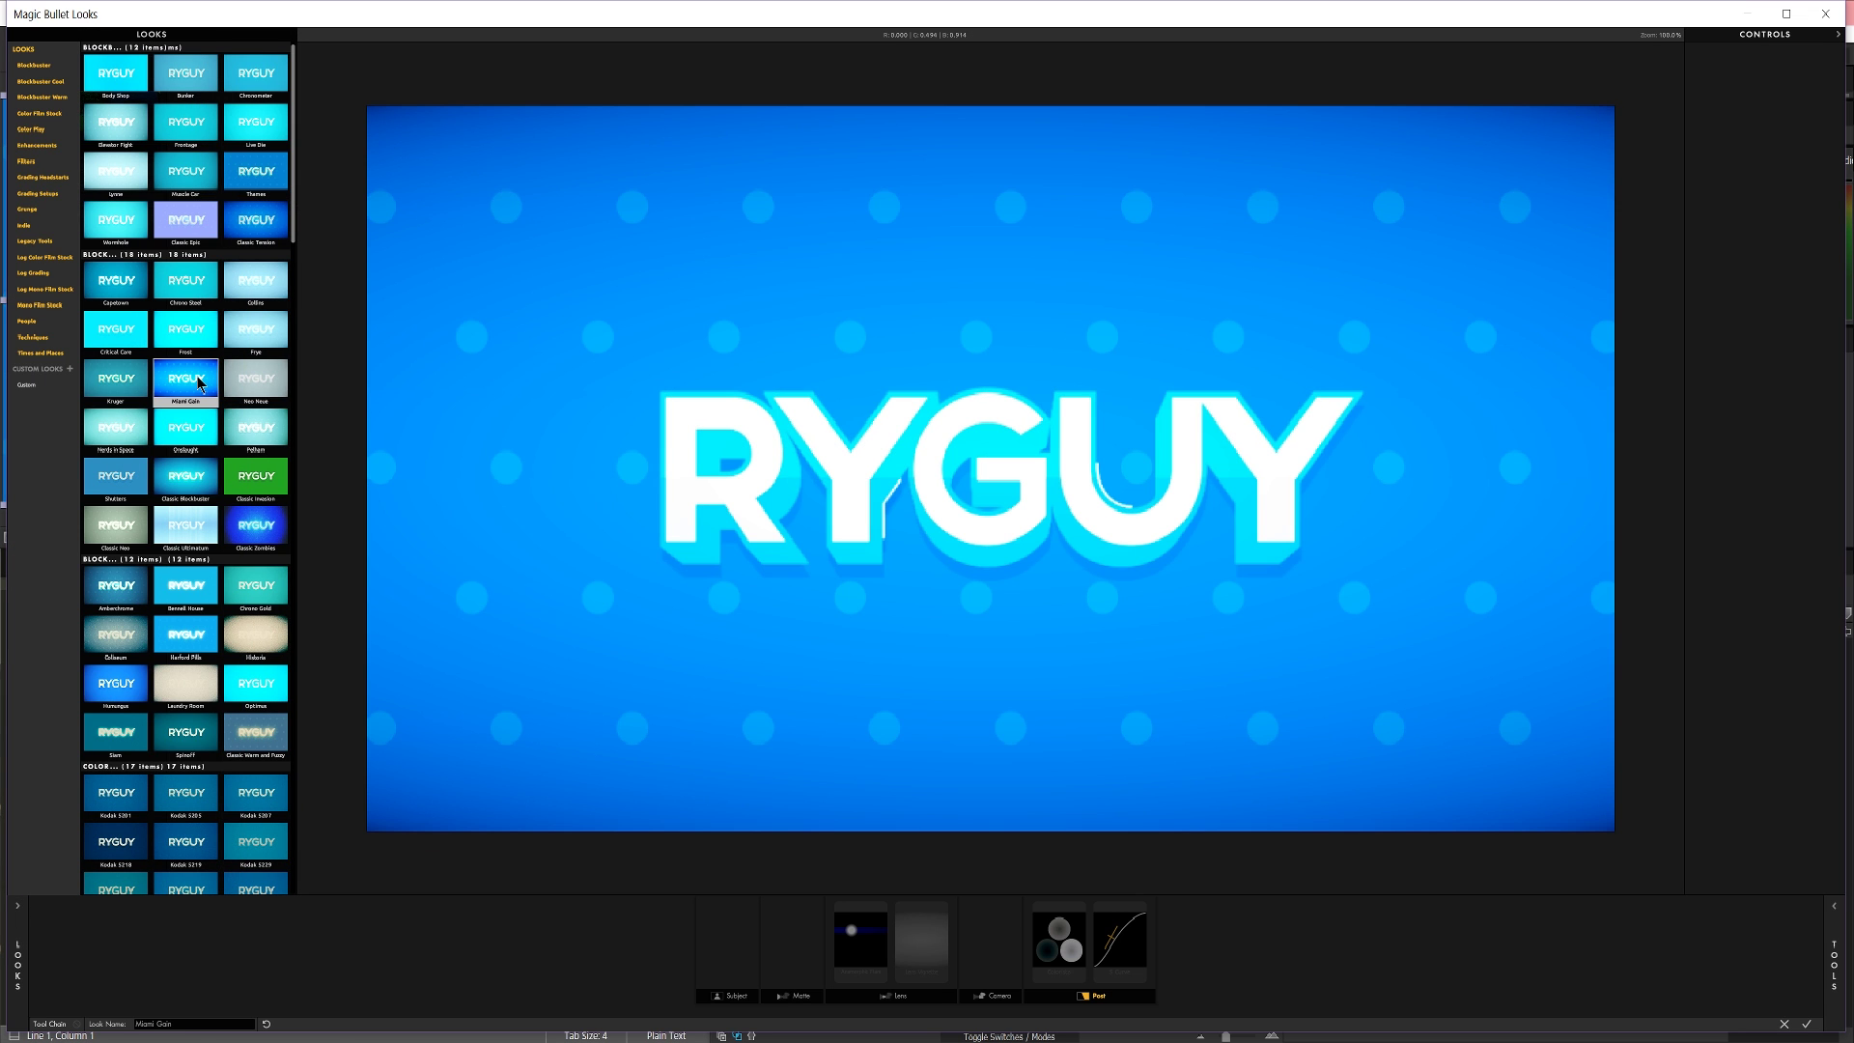
click(227, 285)
click(264, 231)
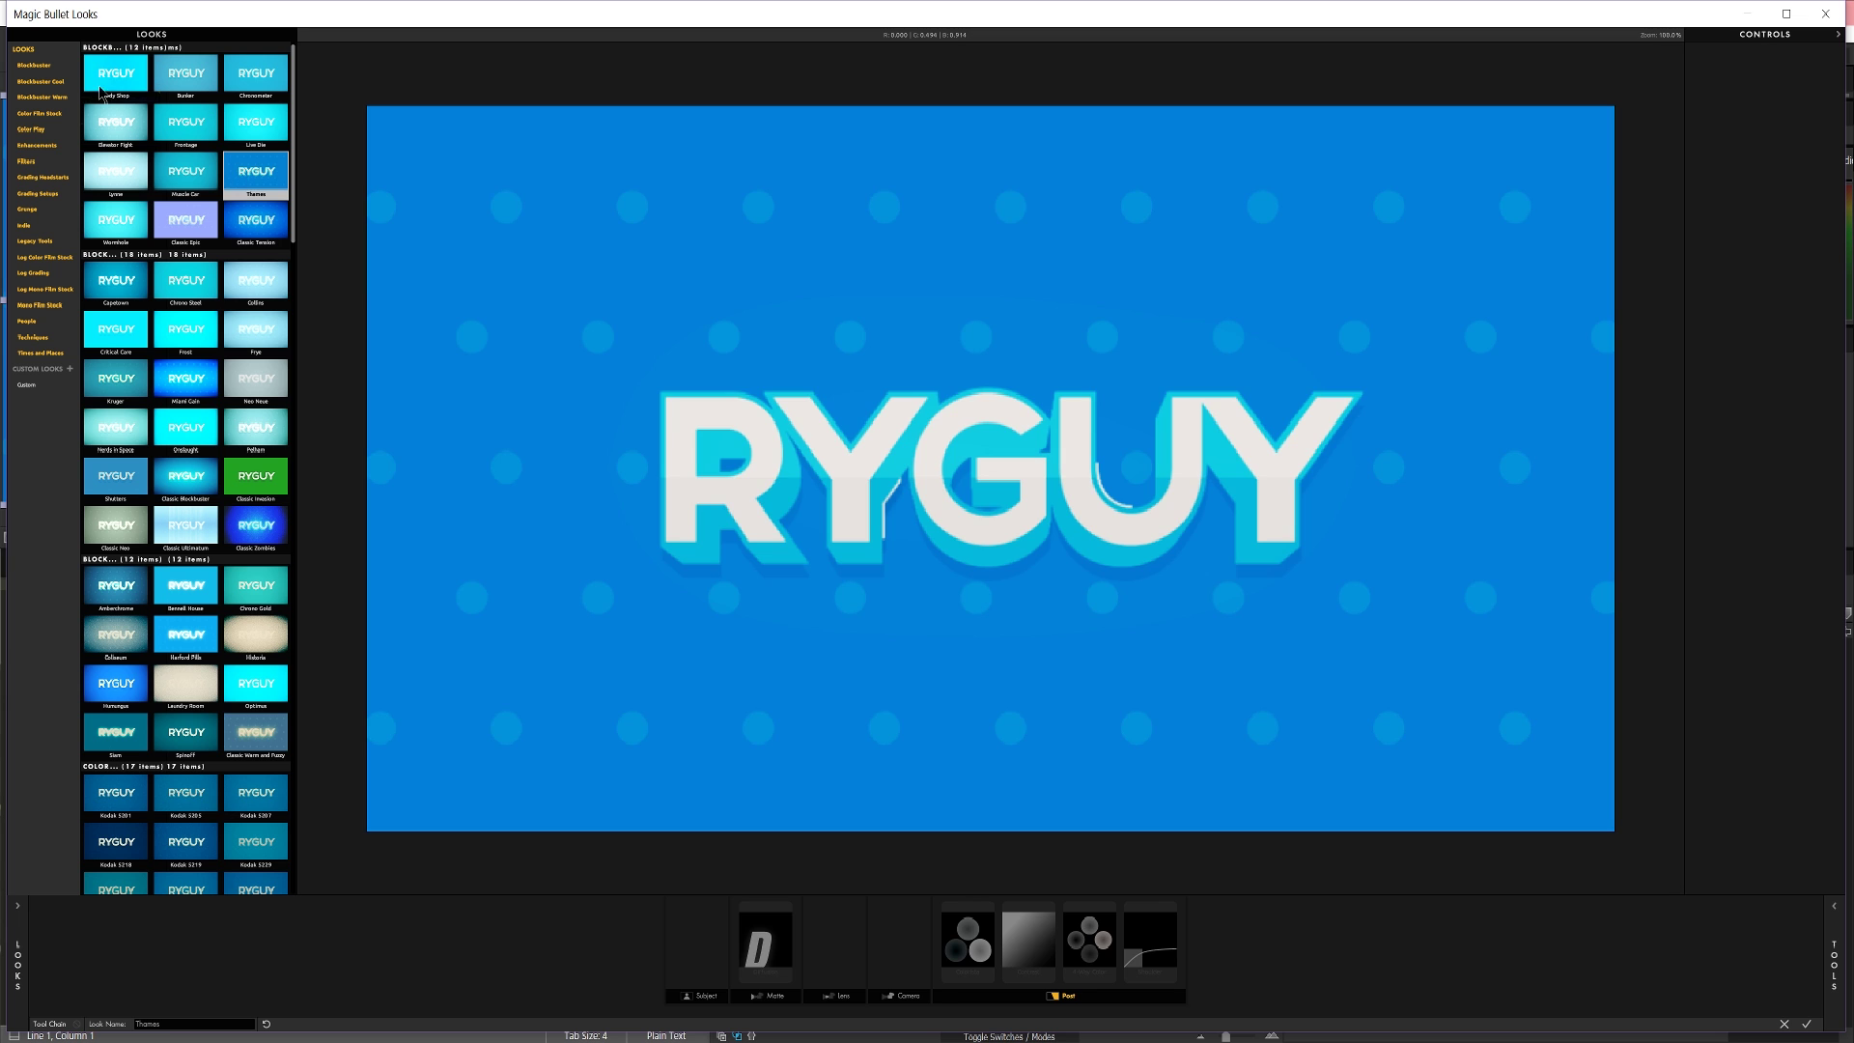
click(105, 89)
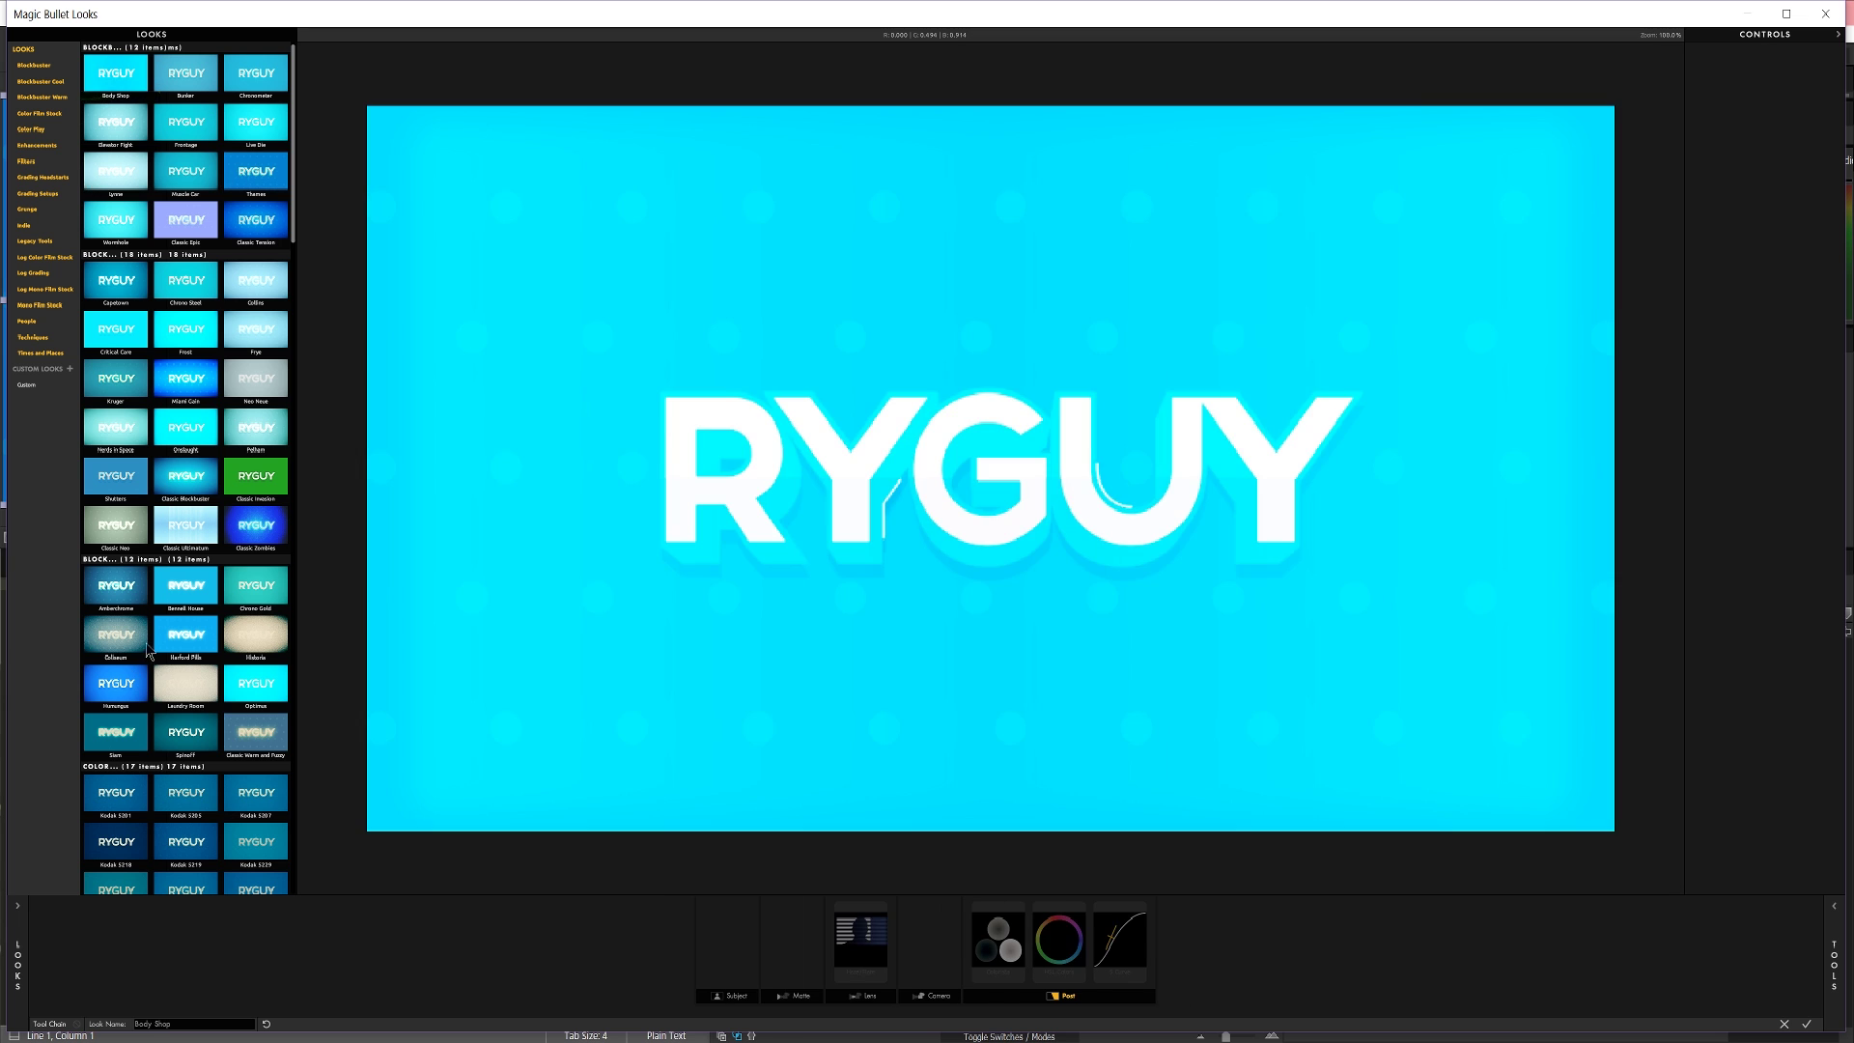
click(205, 832)
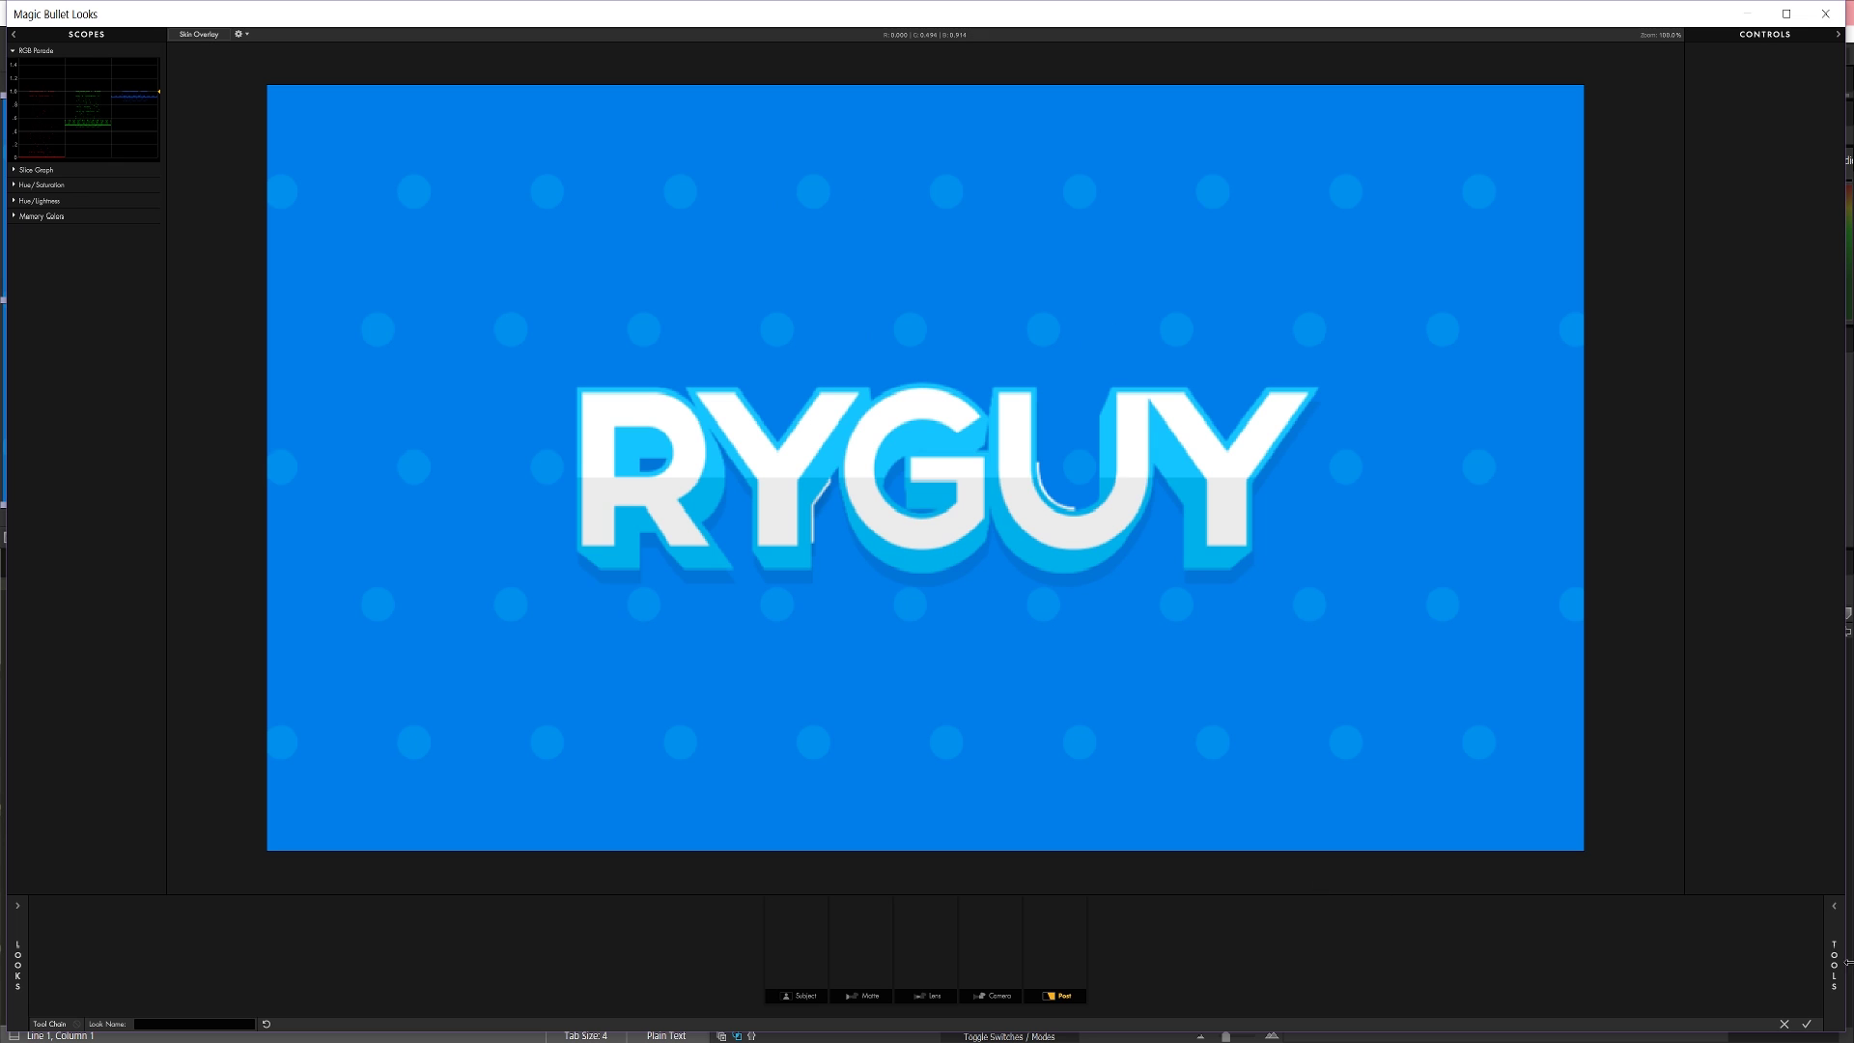
Add the Pop tool to the Subject stage of the look and raise its Pop amount to 100%
mouse_move(1844, 962)
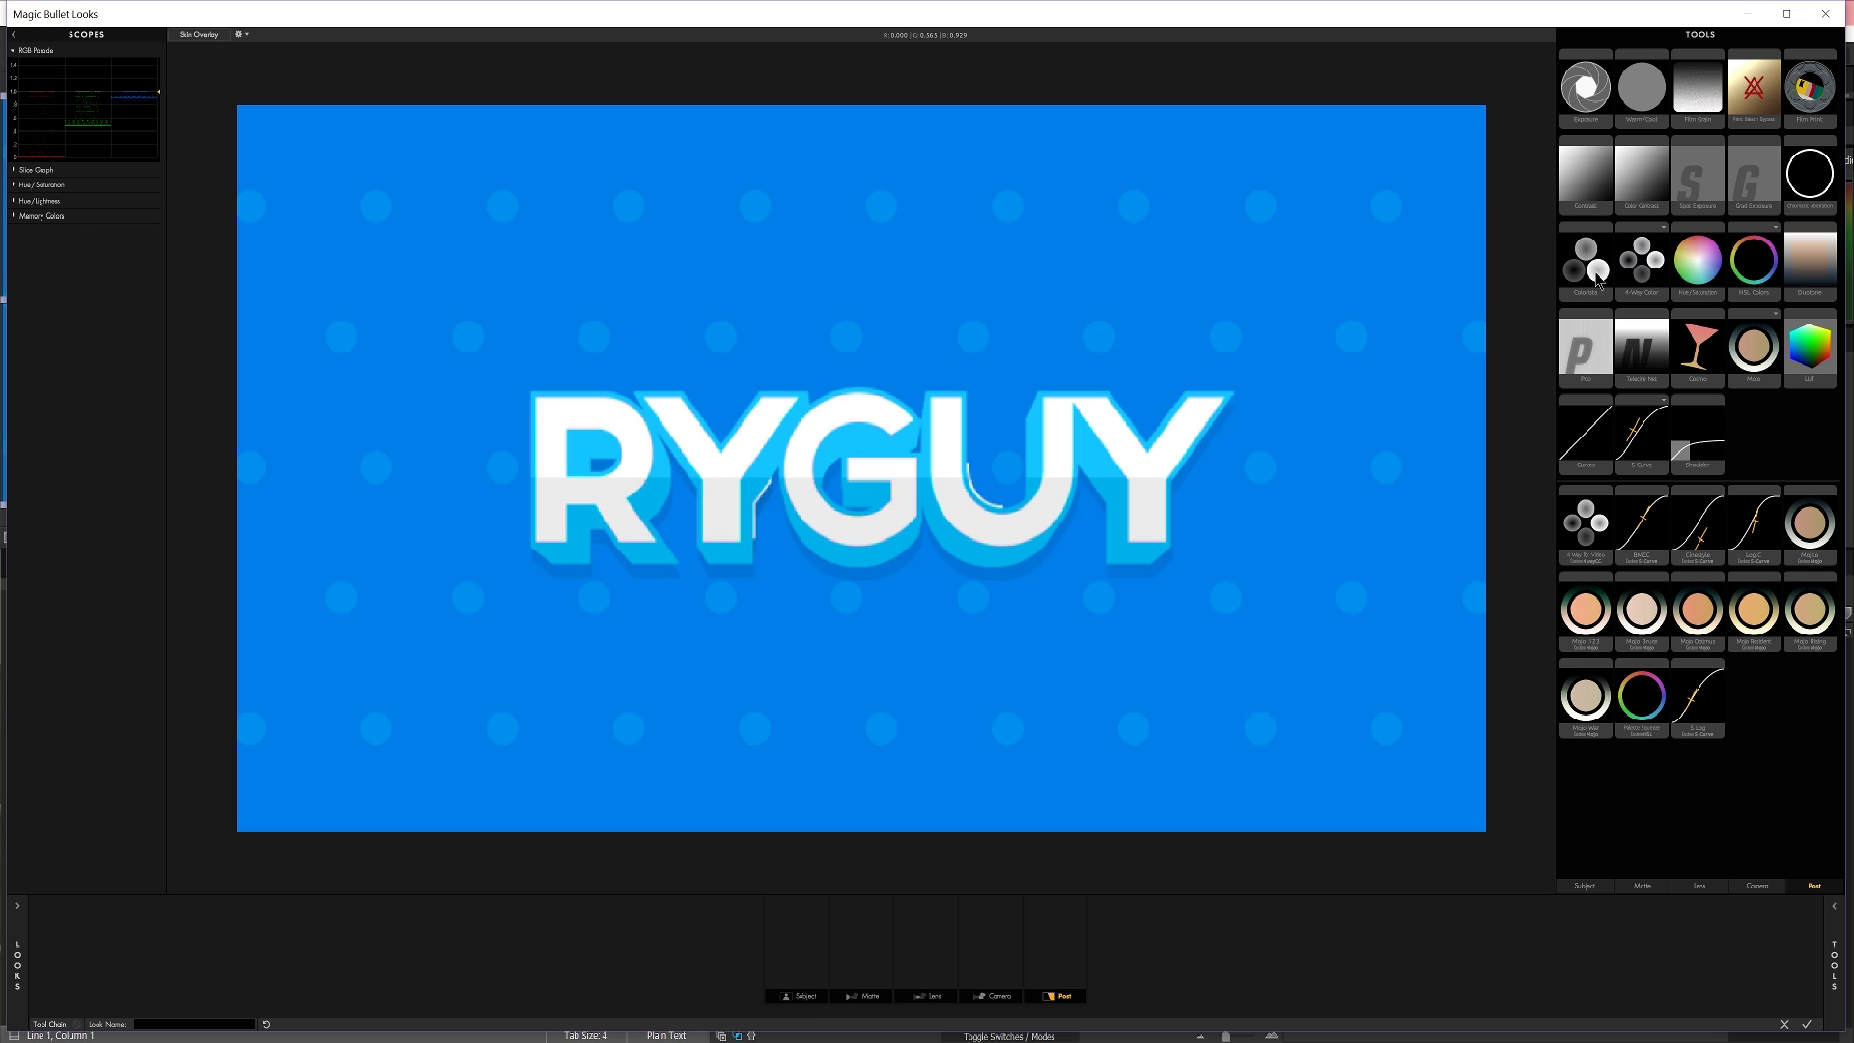
drag(1588, 314, 706, 933)
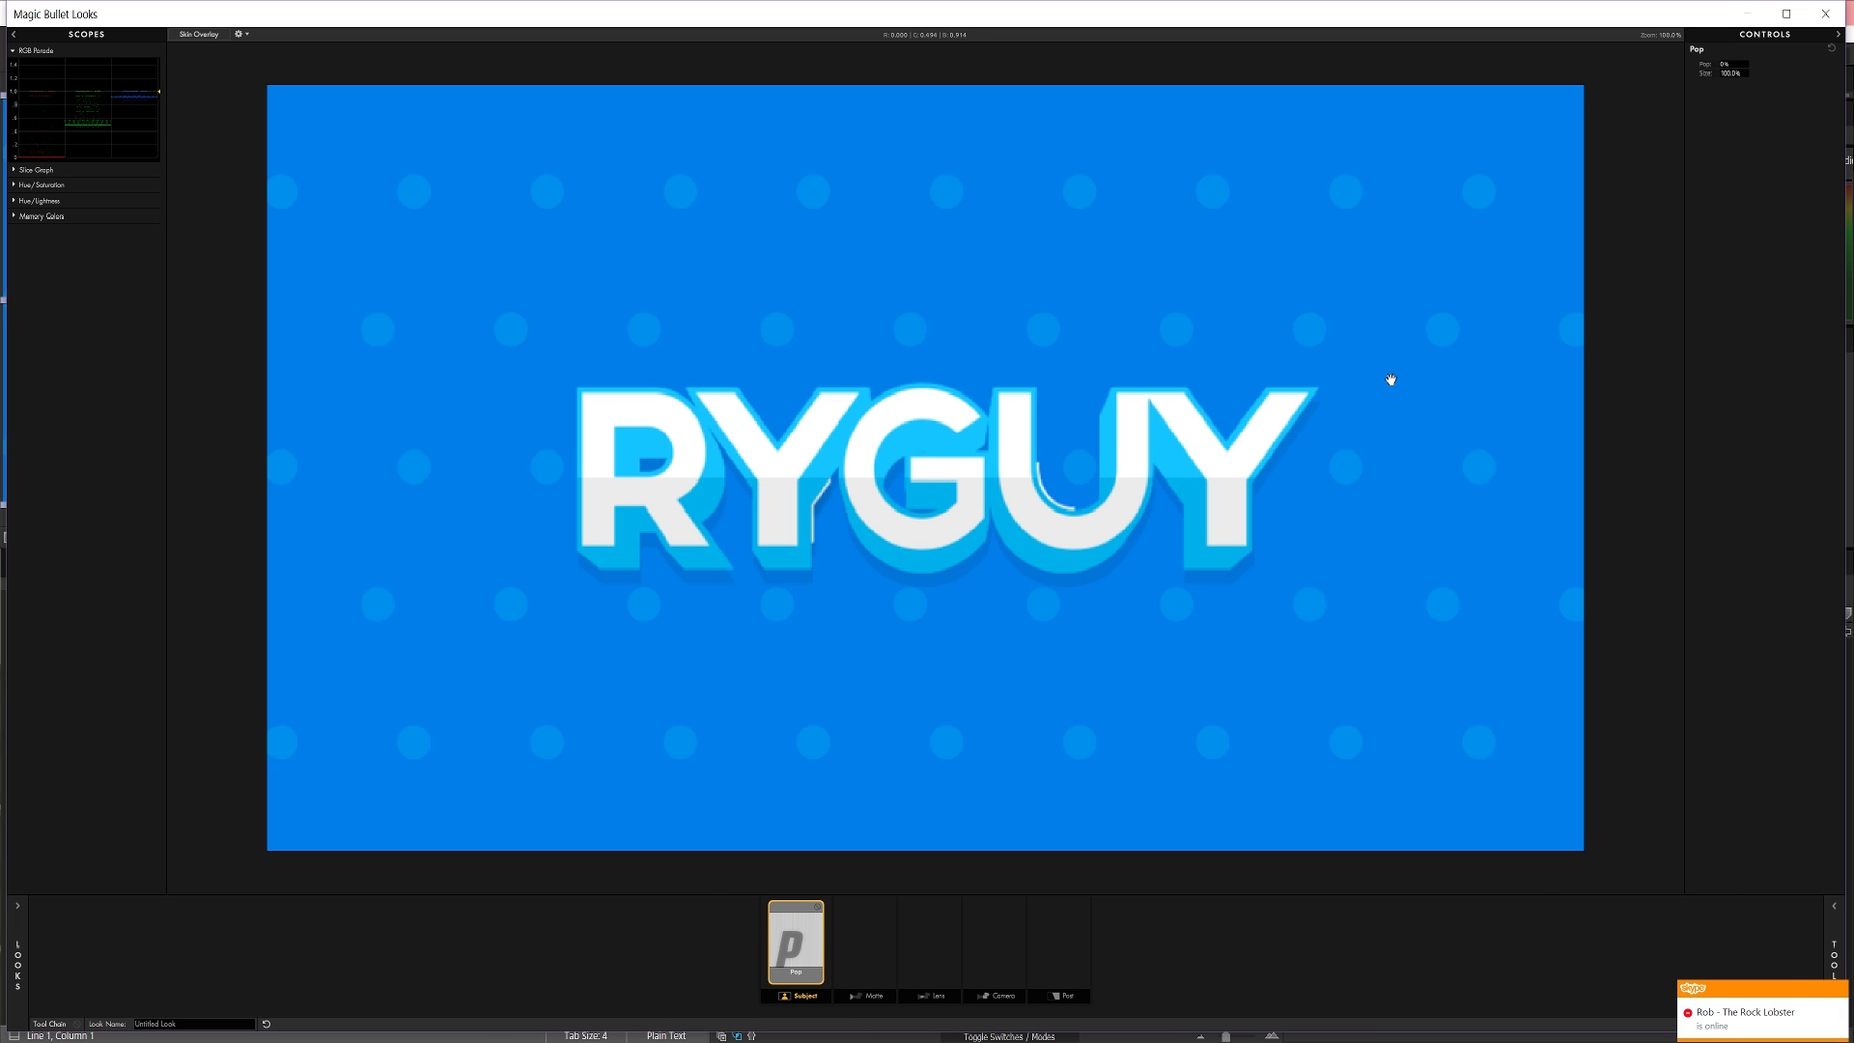
drag(1728, 65, 1769, 65)
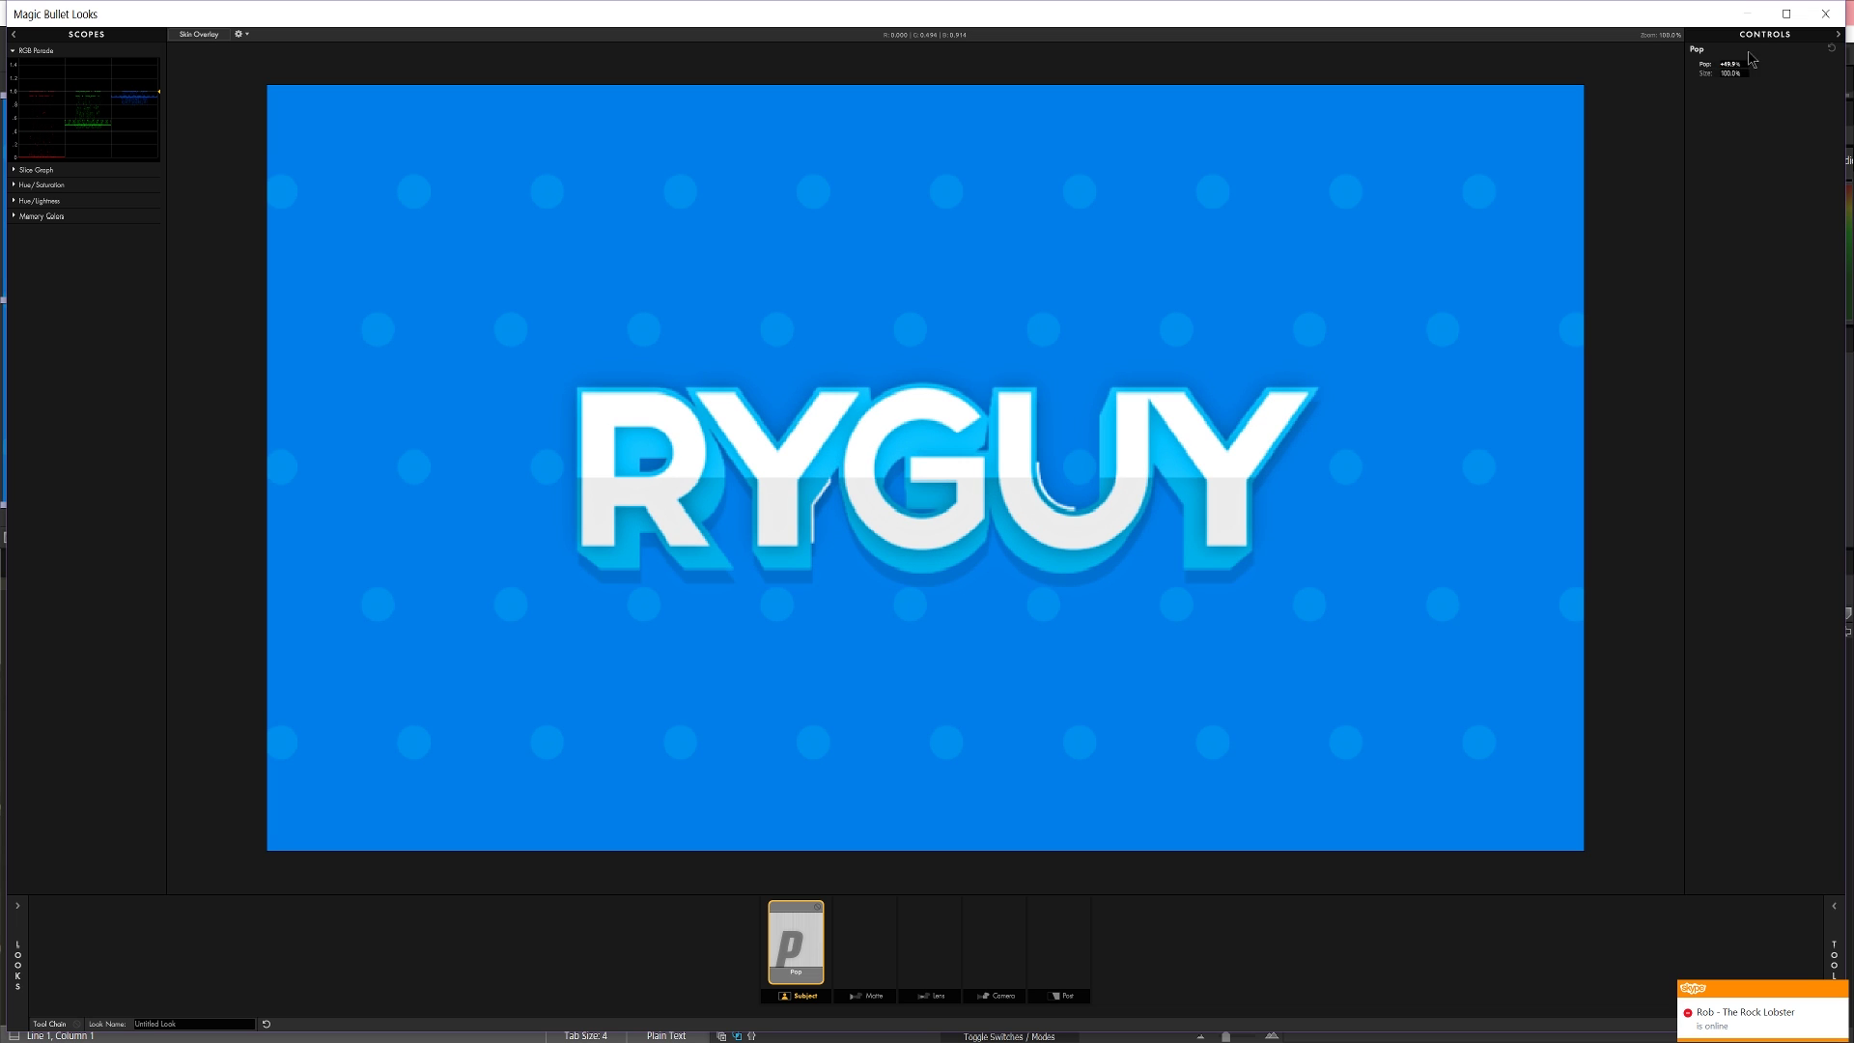
drag(1731, 65, 1780, 65)
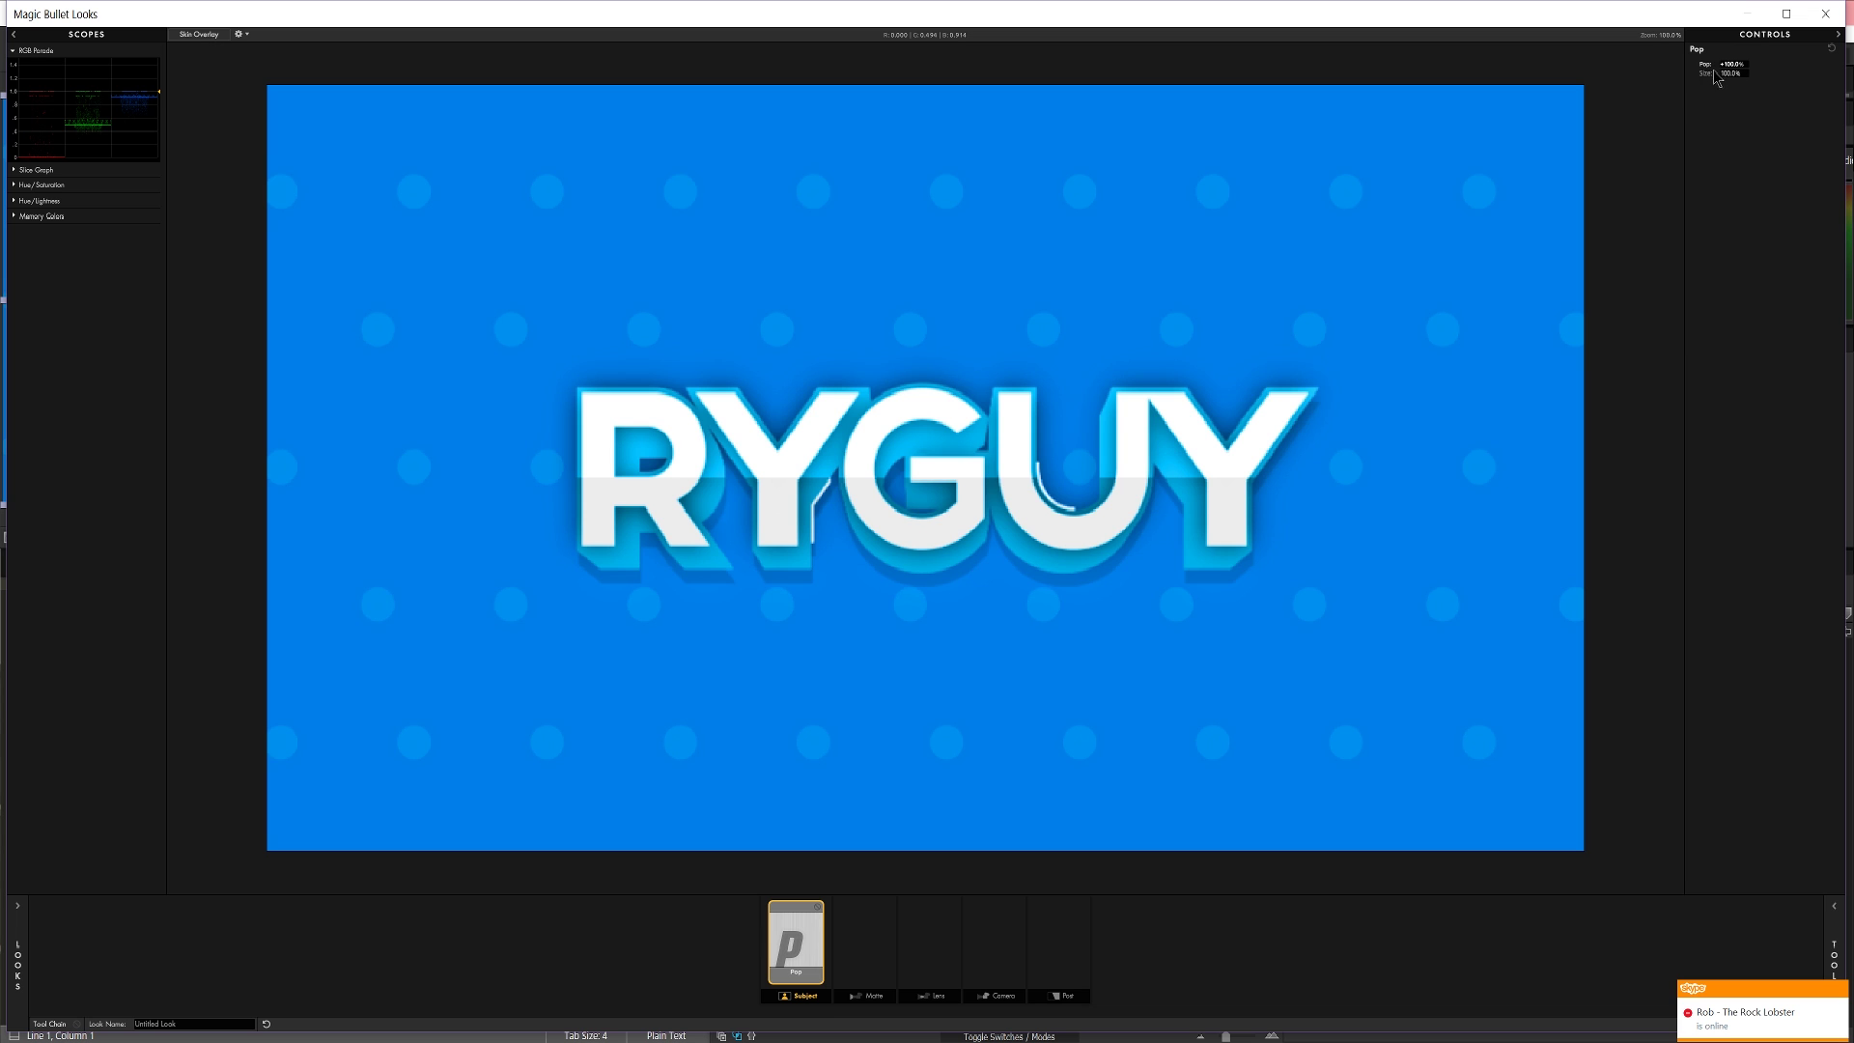
Lower the Pop tool's effect by setting its Pop amount to 10%
drag(1737, 65, 1661, 65)
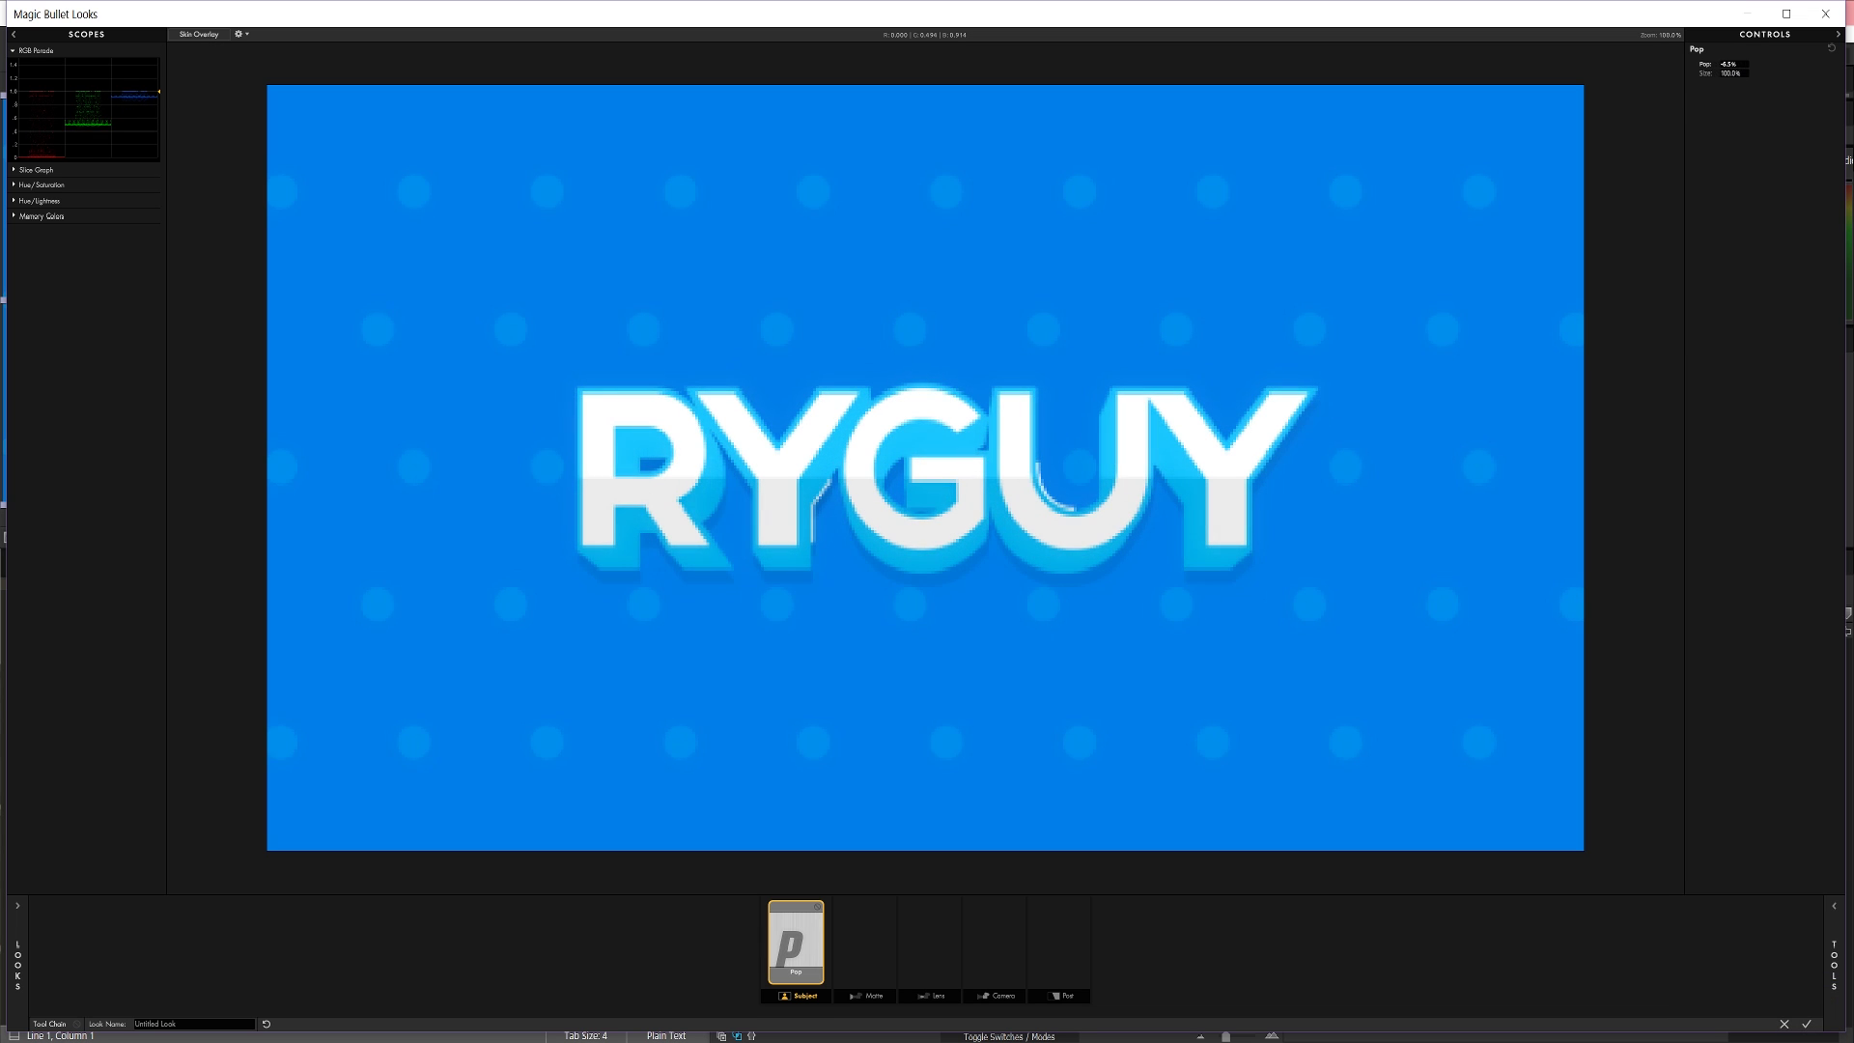
click(1726, 63)
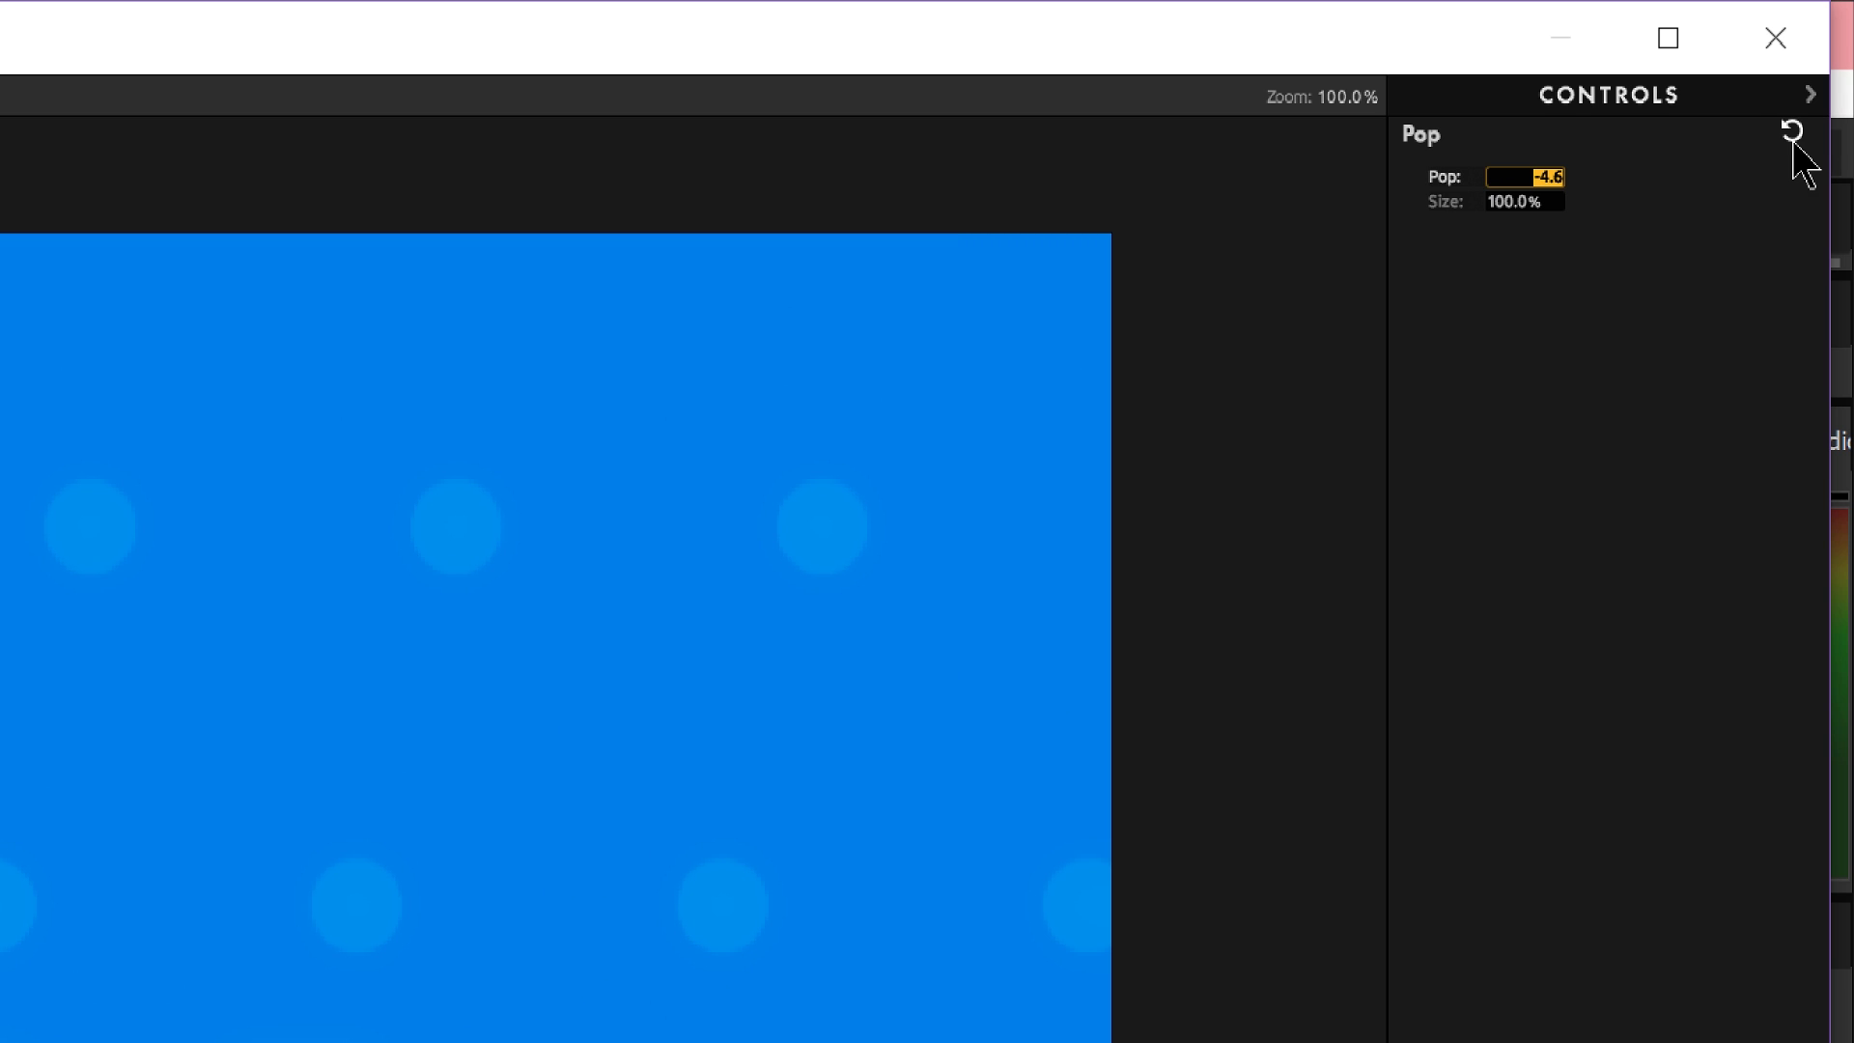
click(1578, 188)
click(1448, 184)
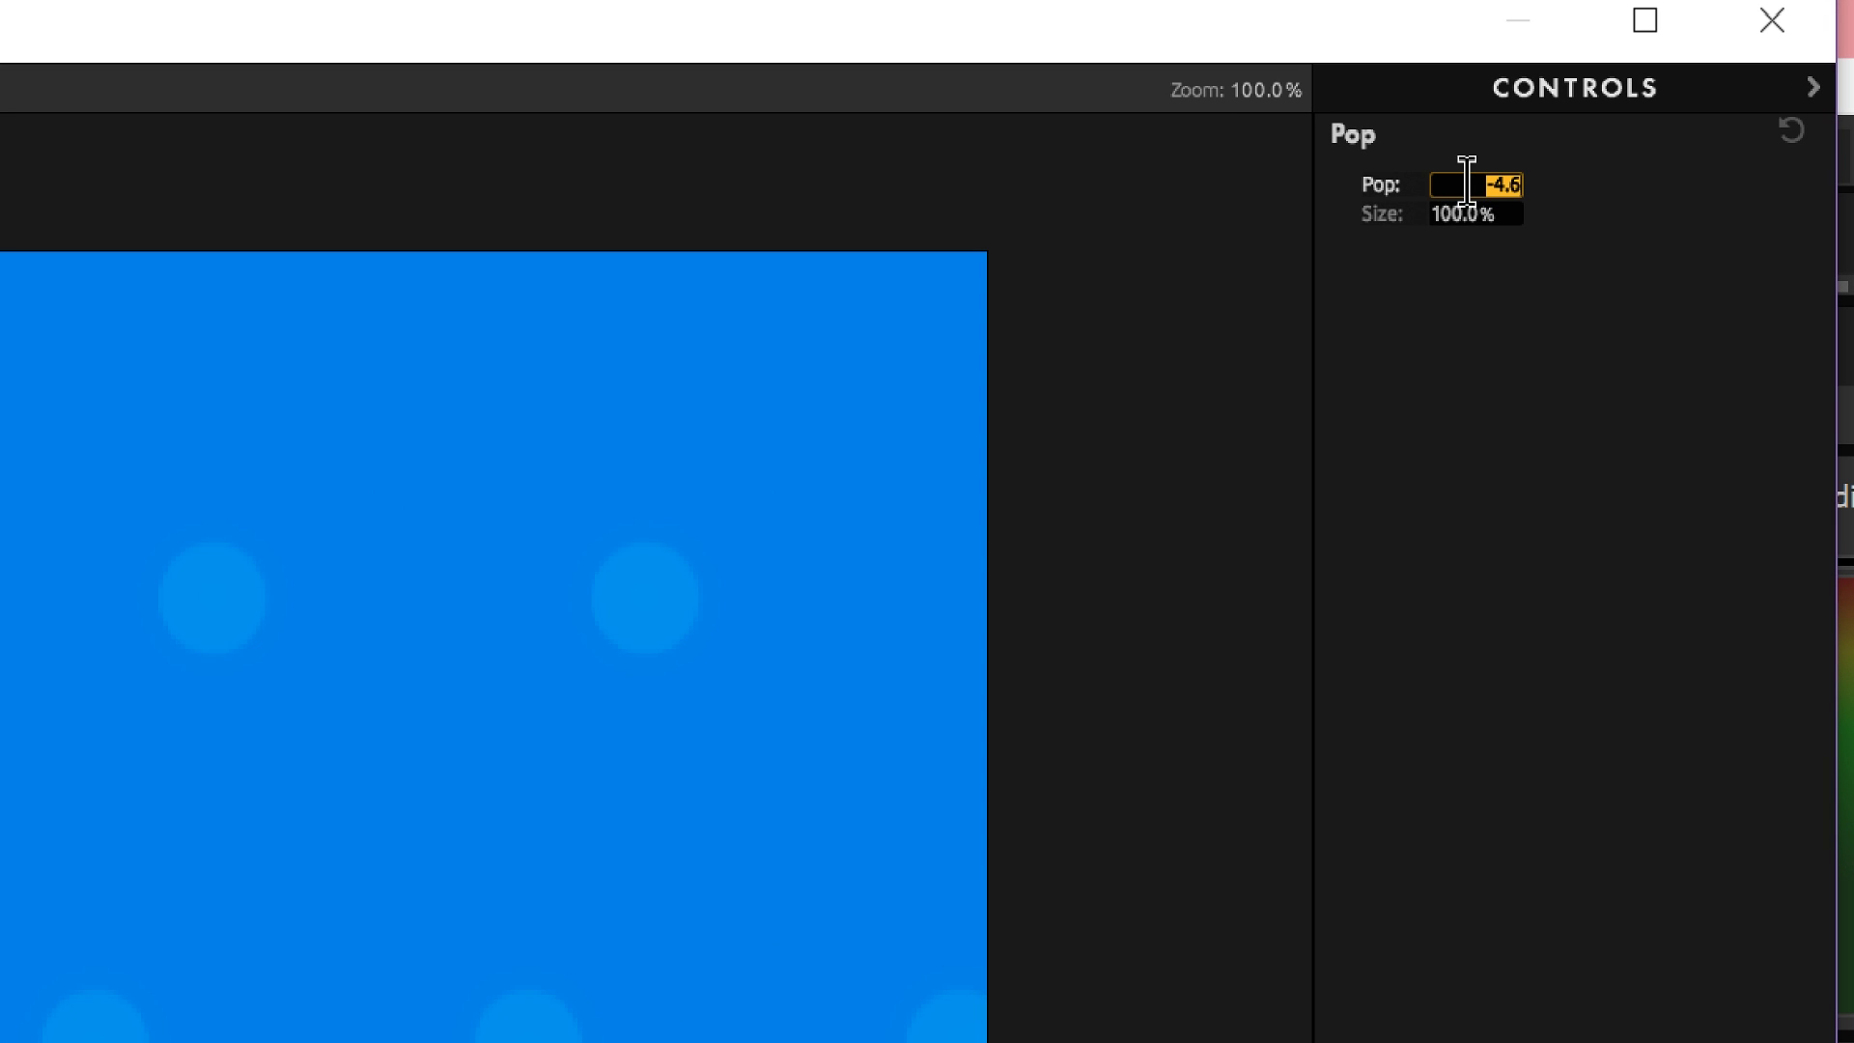
key(Return)
click(1457, 182)
text(10)
key(Return)
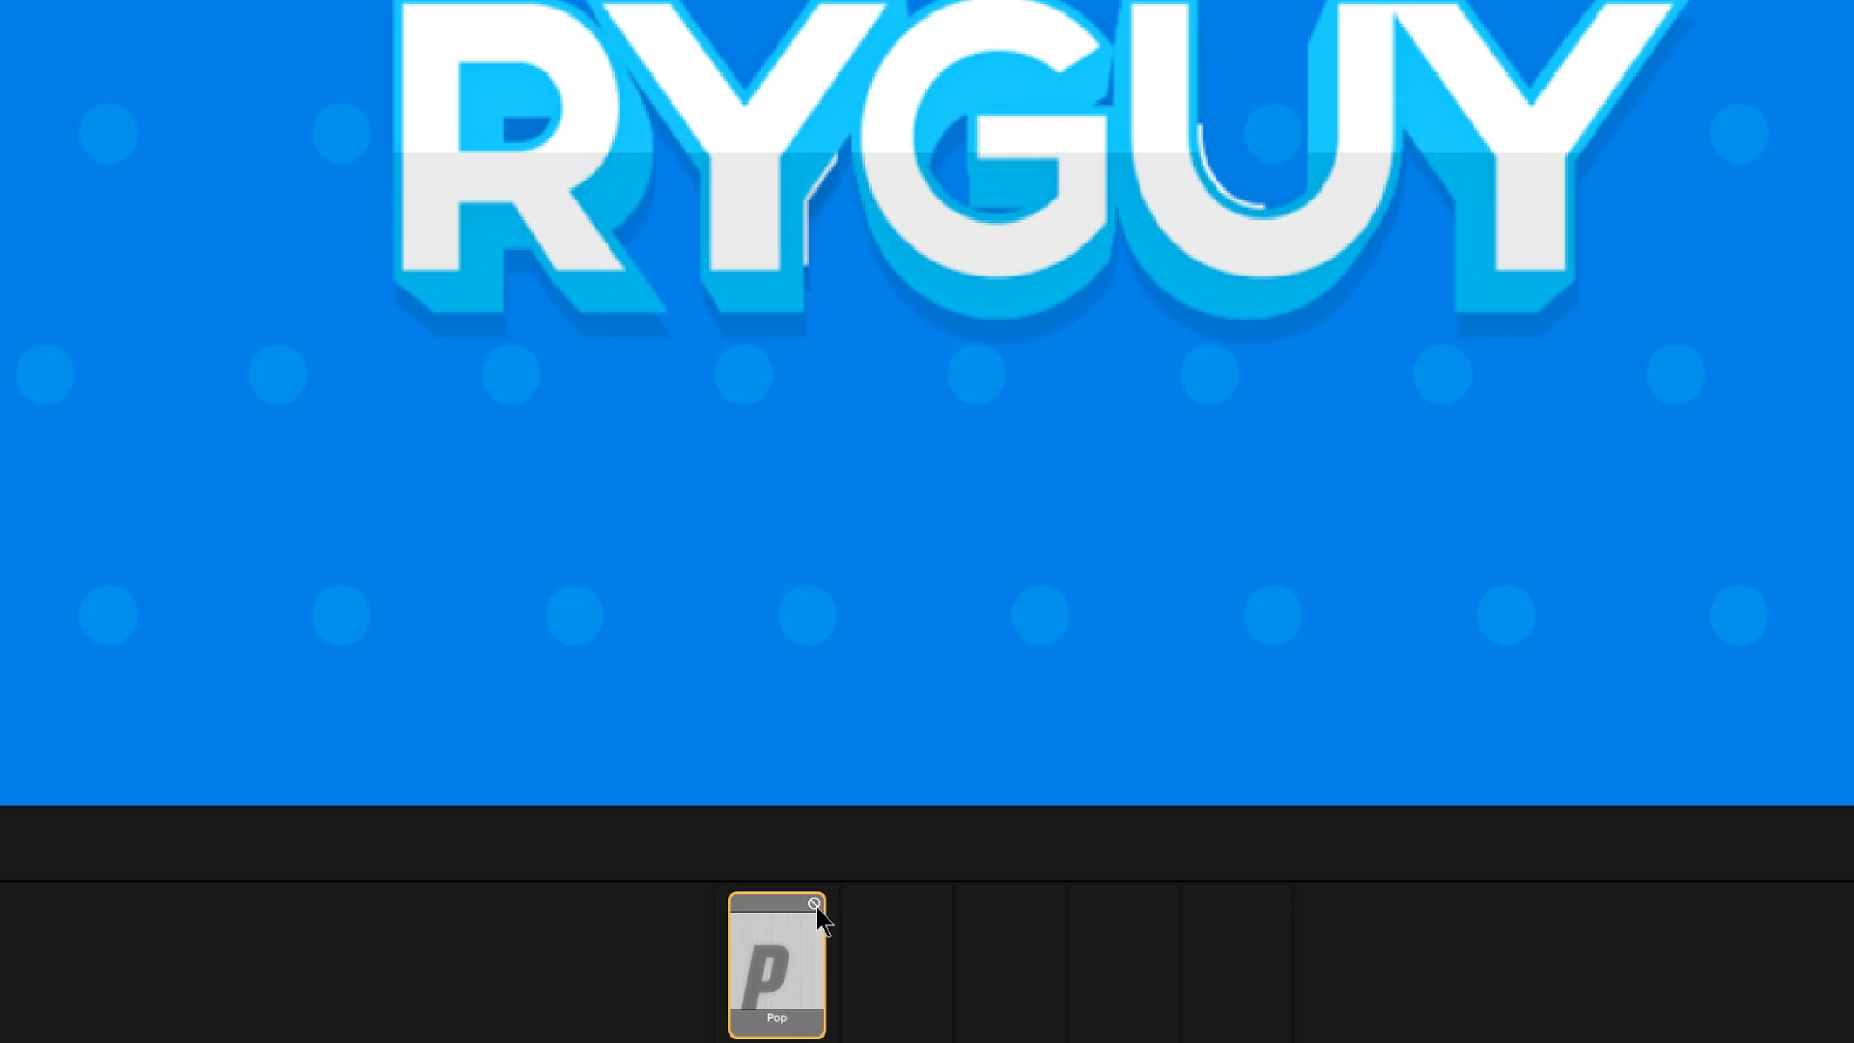
Switch the Pop tool off and on repeatedly to compare its effect on the logo
click(818, 908)
click(818, 908)
click(815, 907)
click(815, 907)
click(814, 908)
click(815, 908)
click(815, 907)
click(815, 907)
click(815, 907)
click(815, 908)
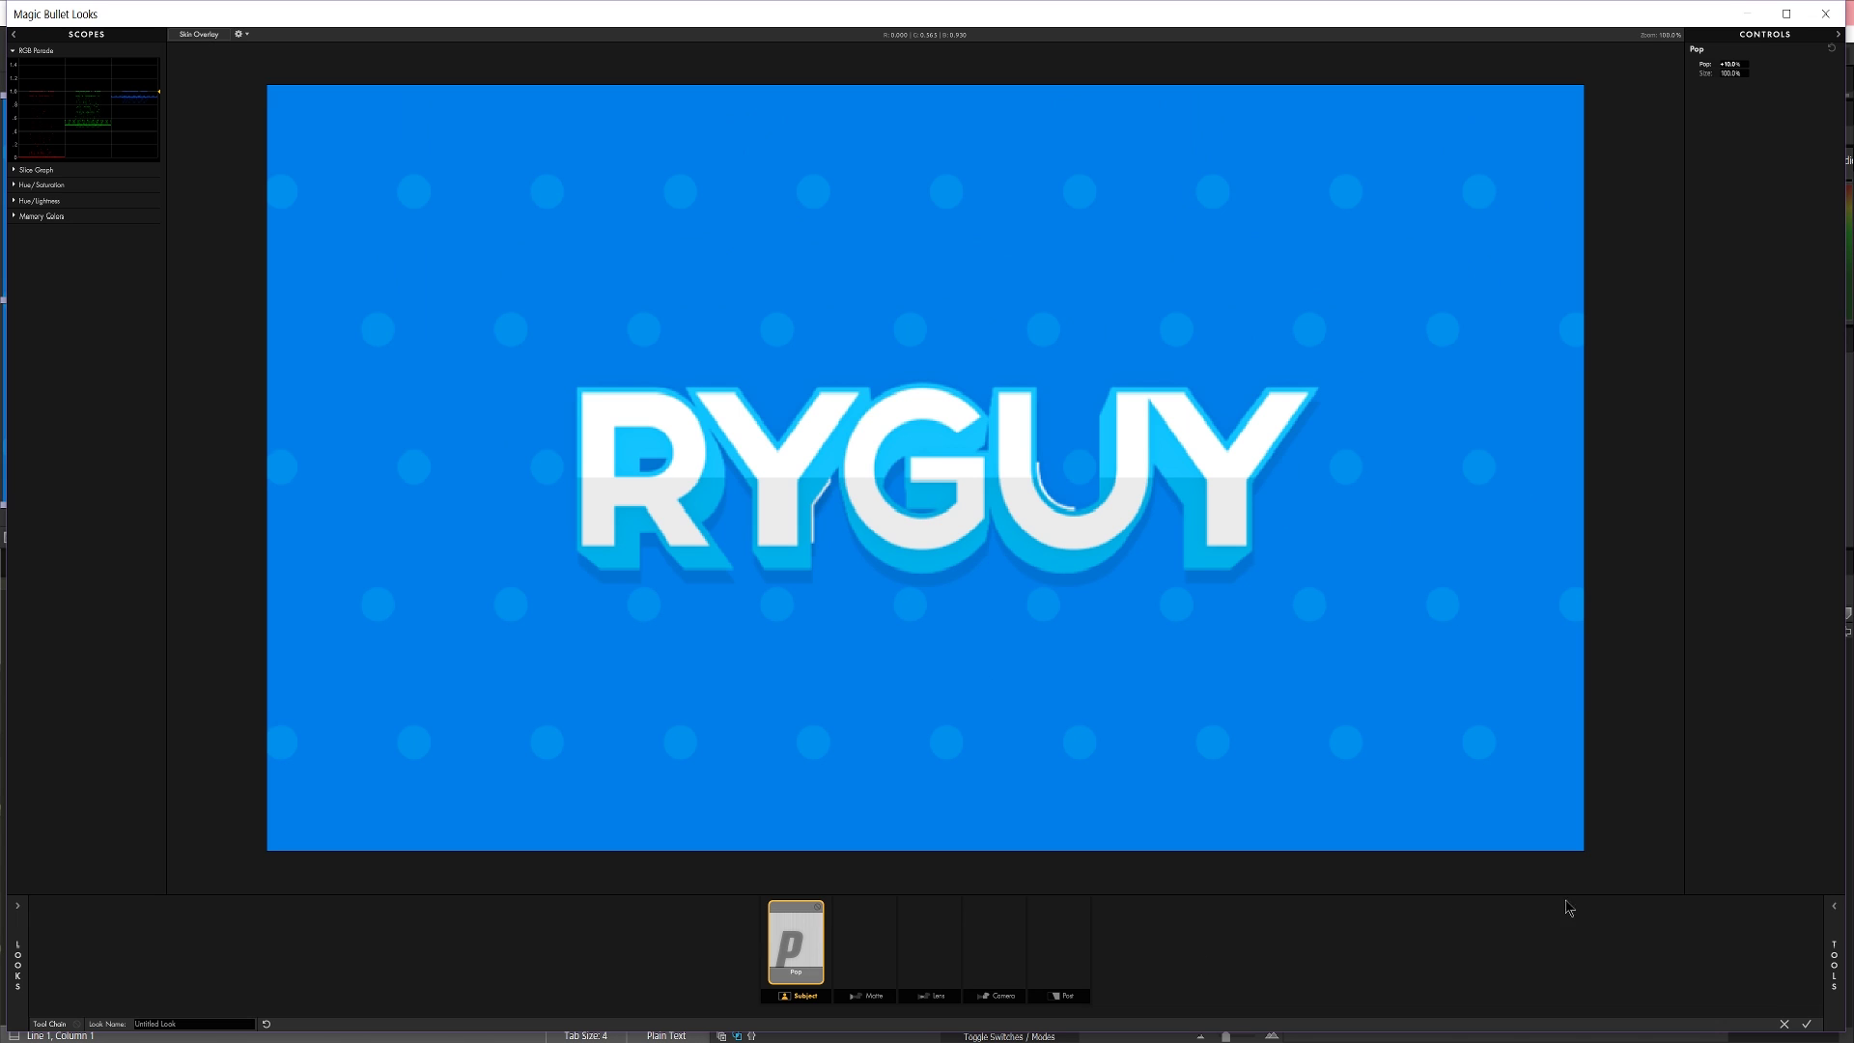
click(1833, 951)
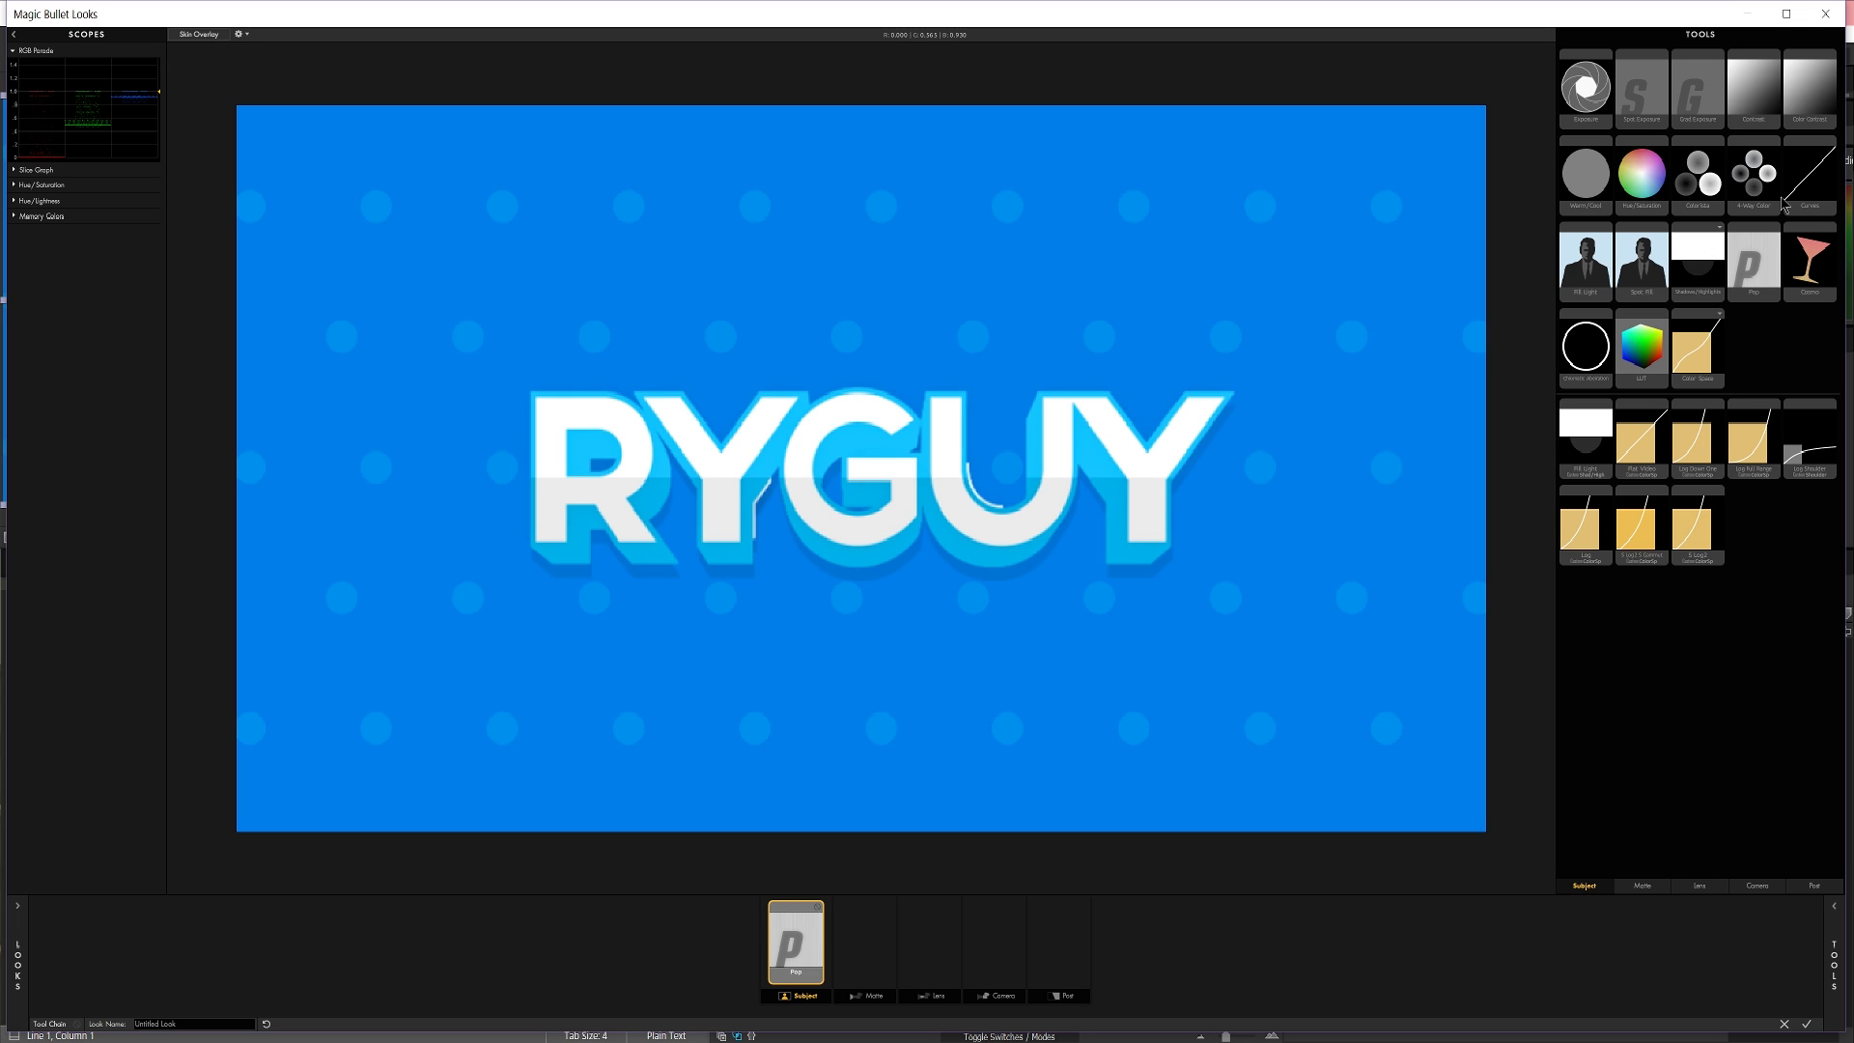
mouse_move(1786, 200)
mouse_down()
mouse_move(1806, 193)
mouse_move(1040, 869)
mouse_move(867, 944)
mouse_move(1052, 951)
mouse_move(1019, 956)
mouse_move(1074, 935)
mouse_up()
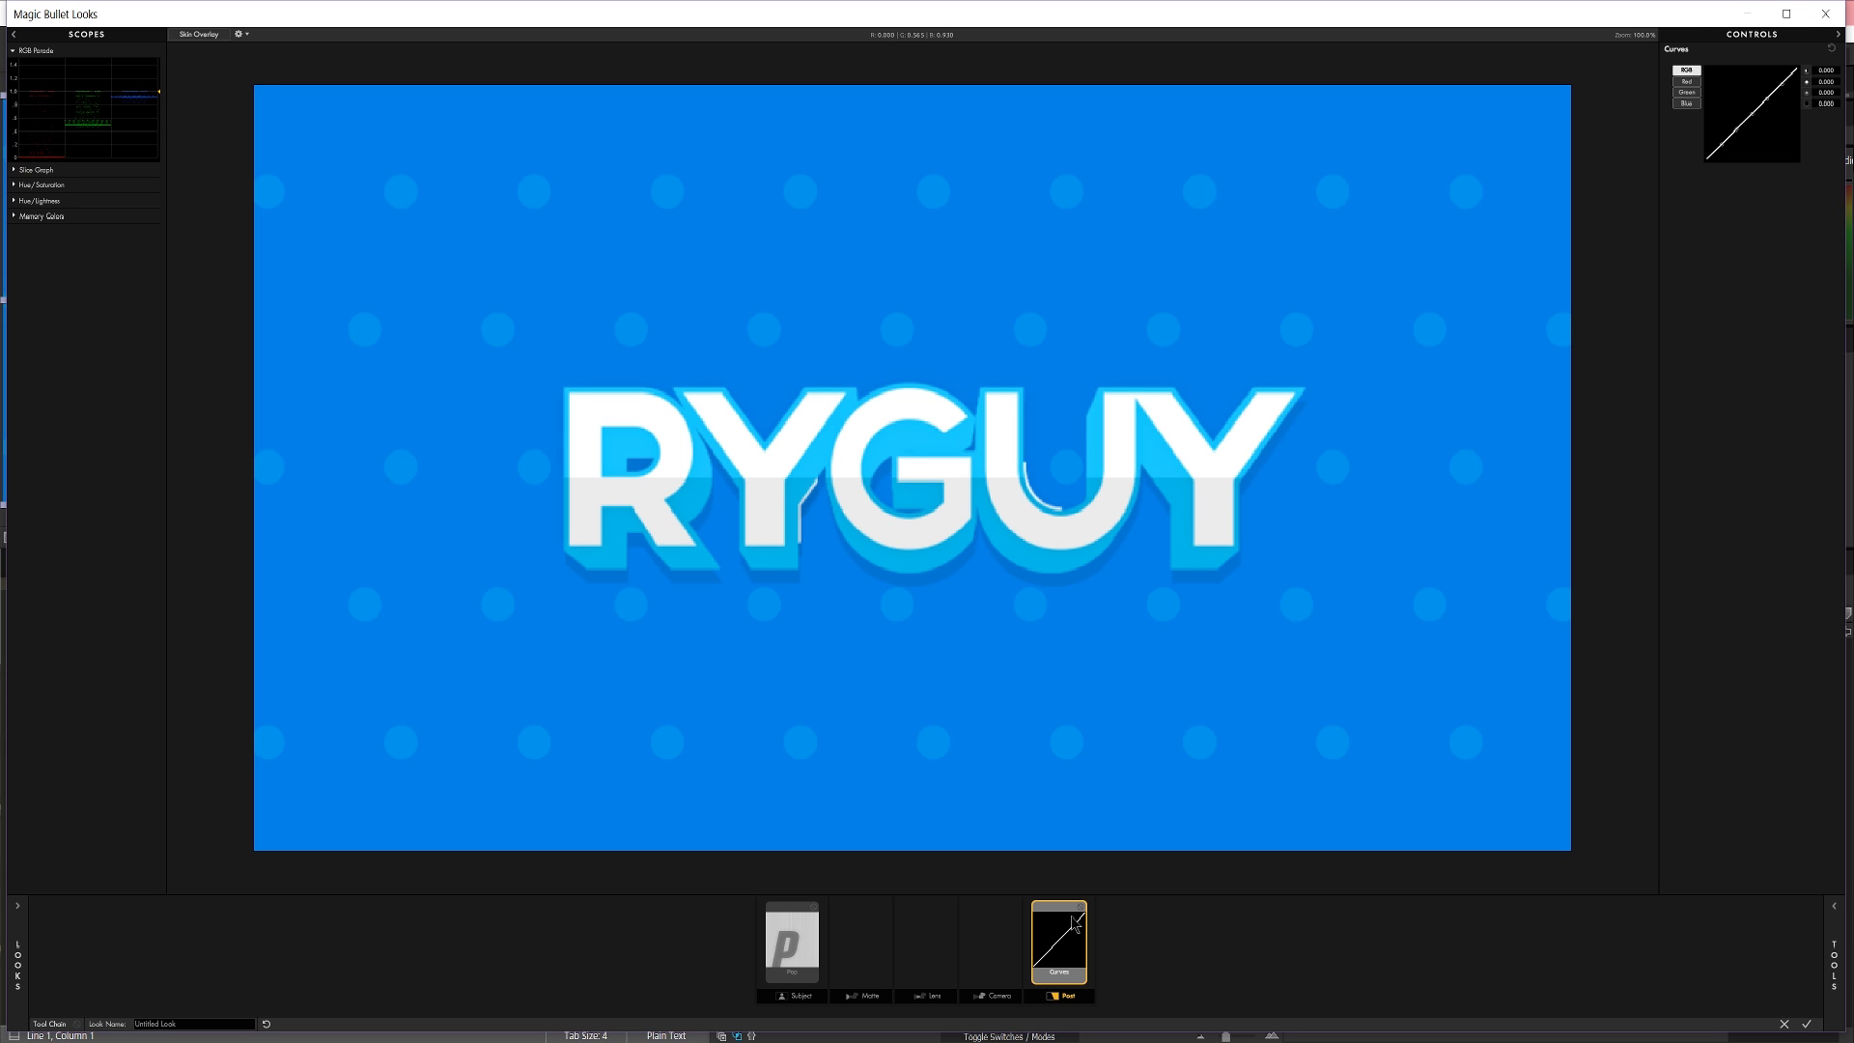
key(Delete)
Add the Colorista tool after Pop in the Subject stage and select it for adjustment
click(1840, 917)
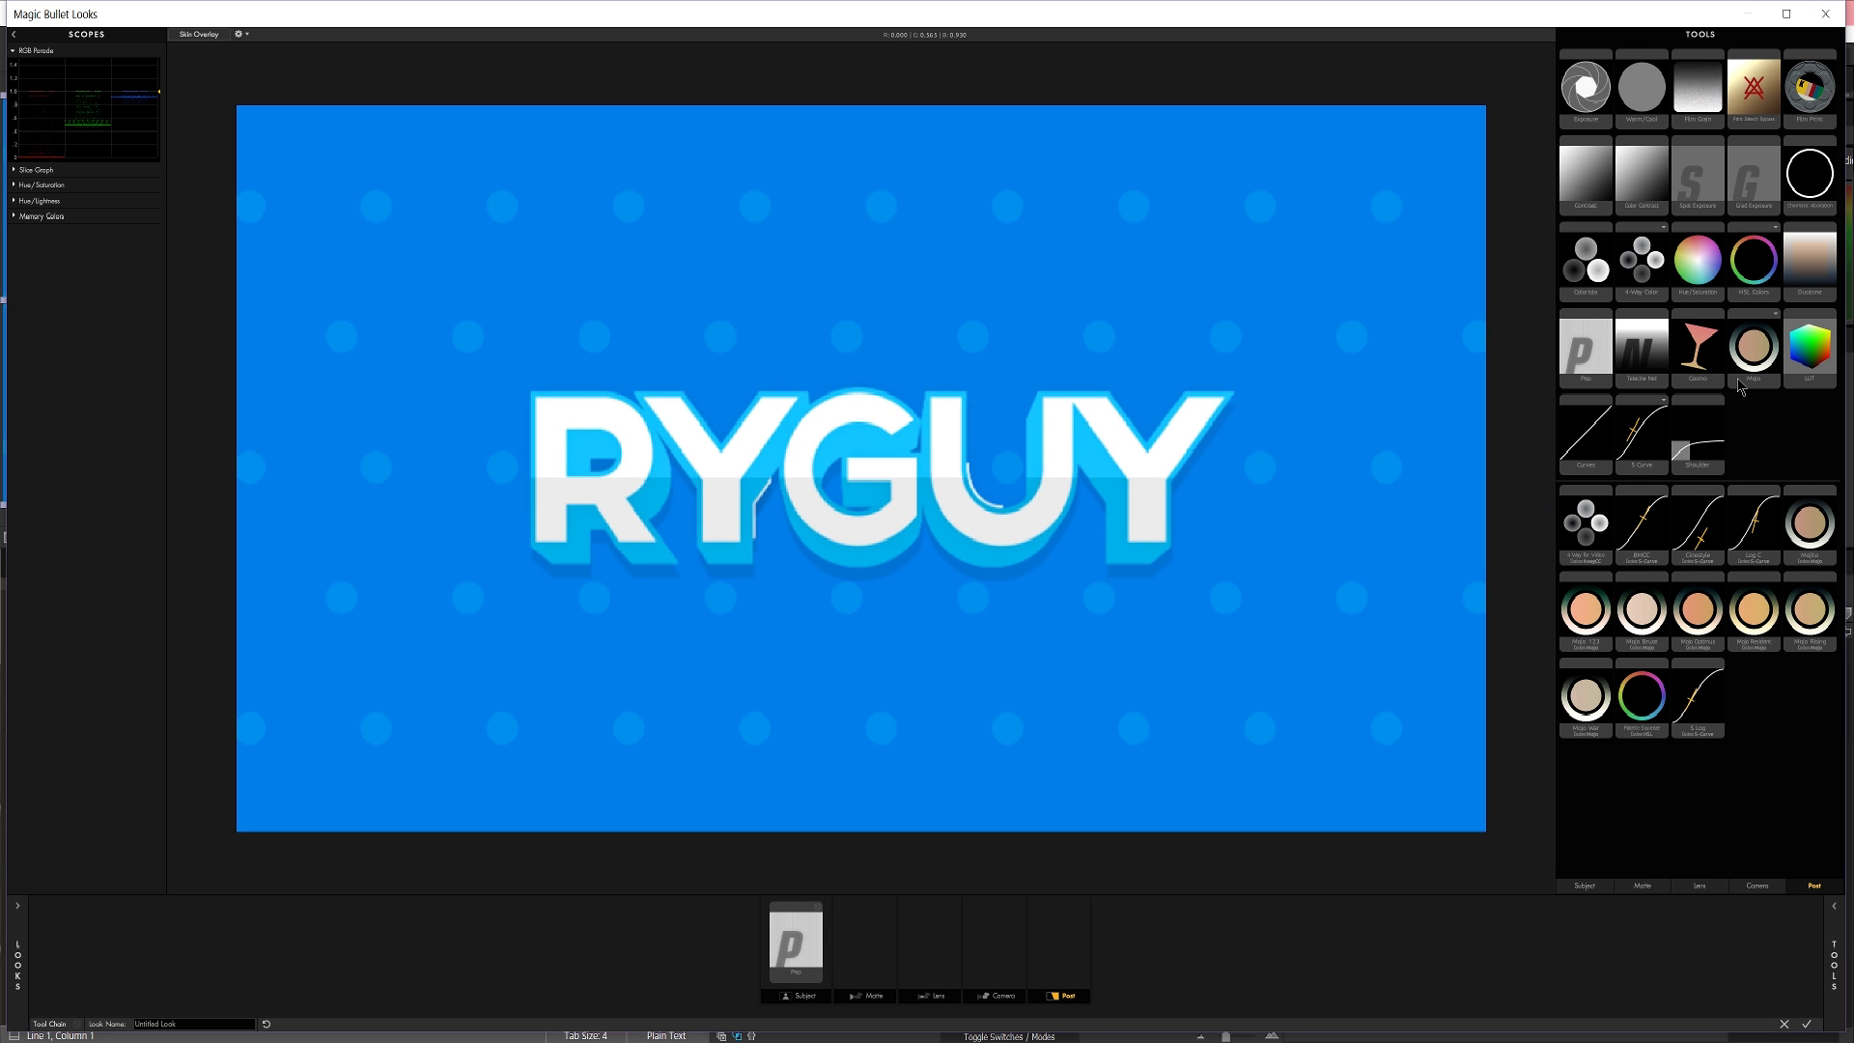
drag(1596, 284, 823, 968)
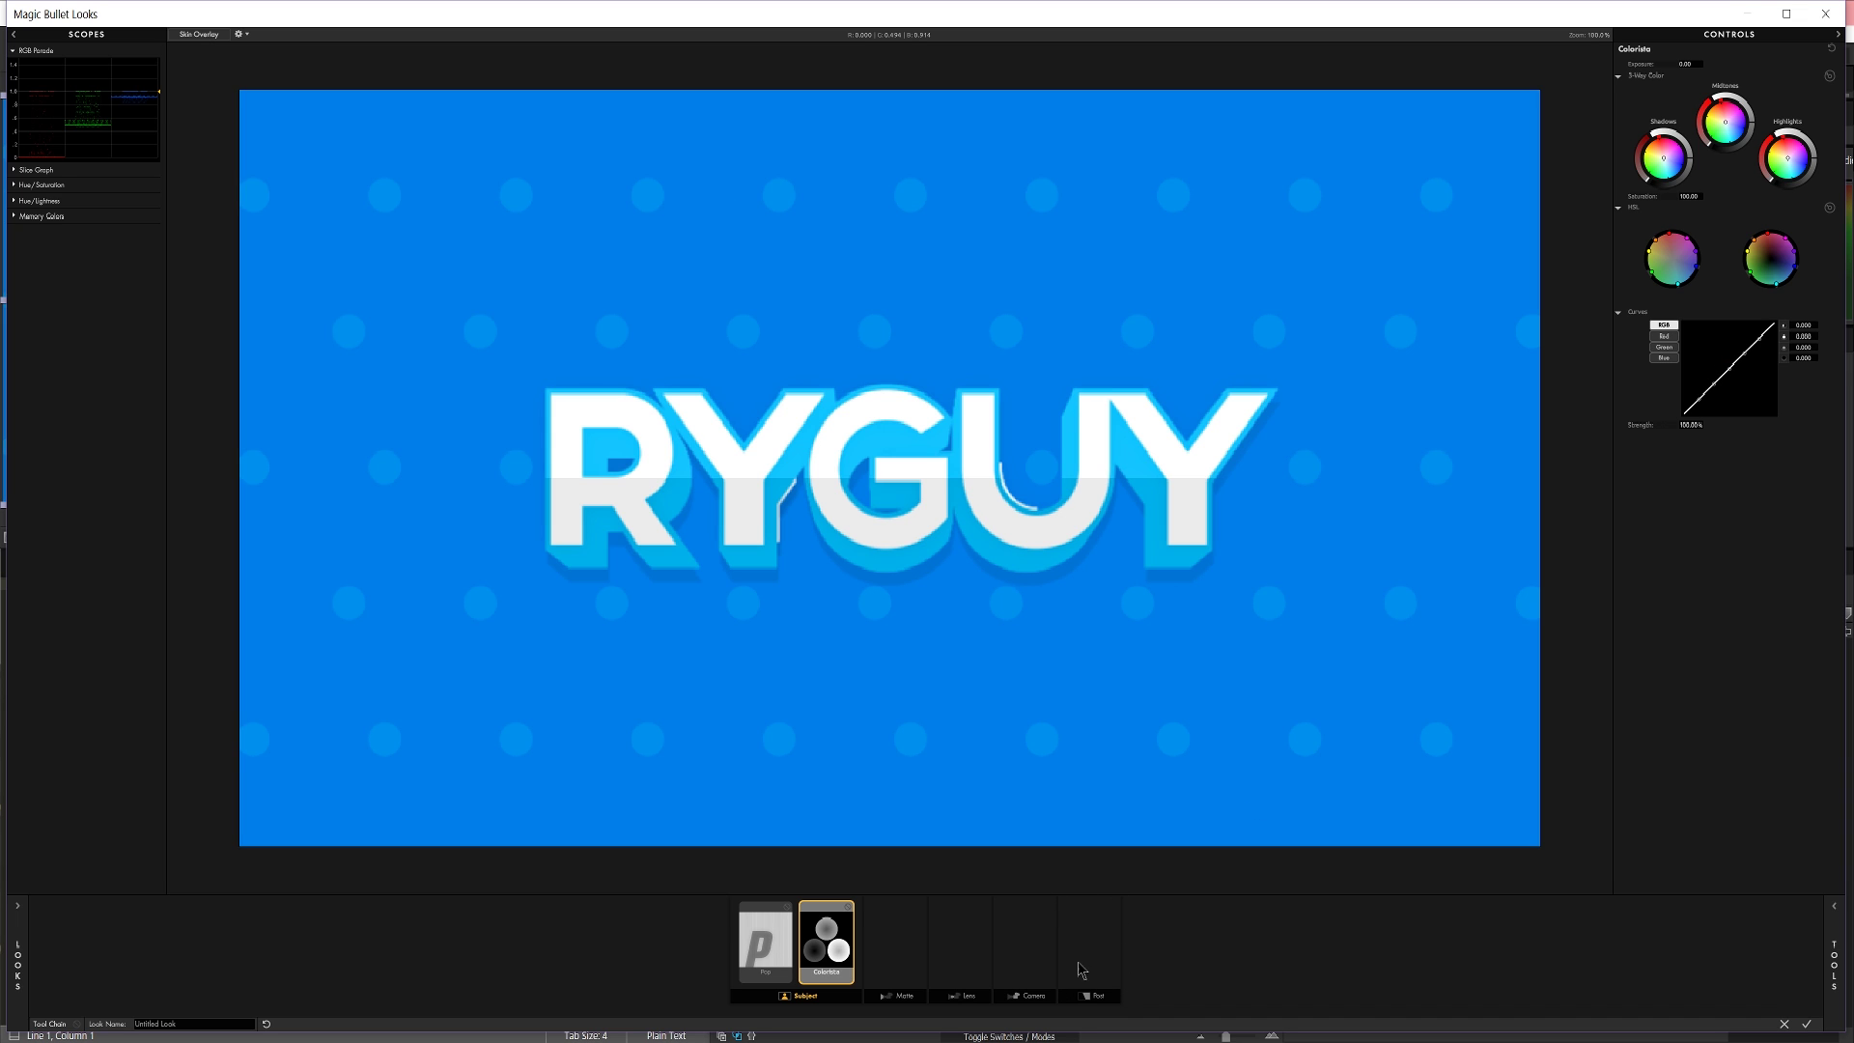
click(784, 951)
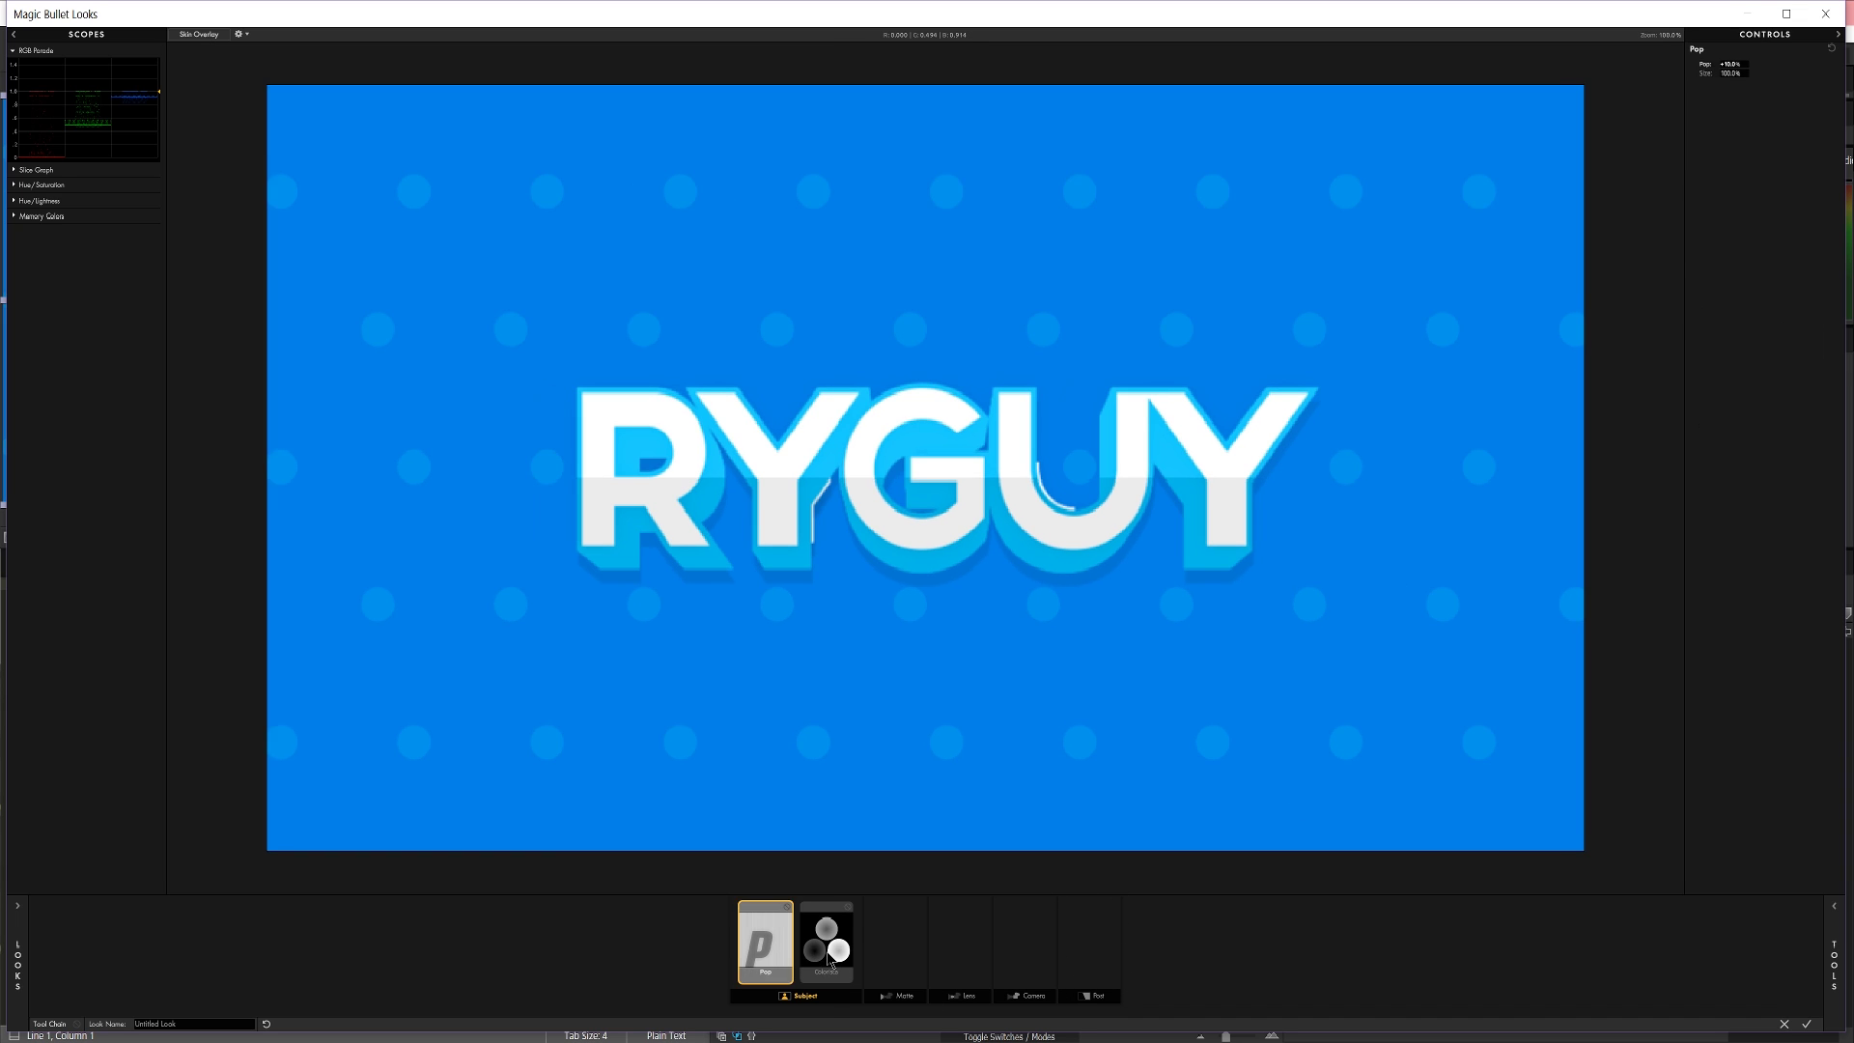
click(828, 954)
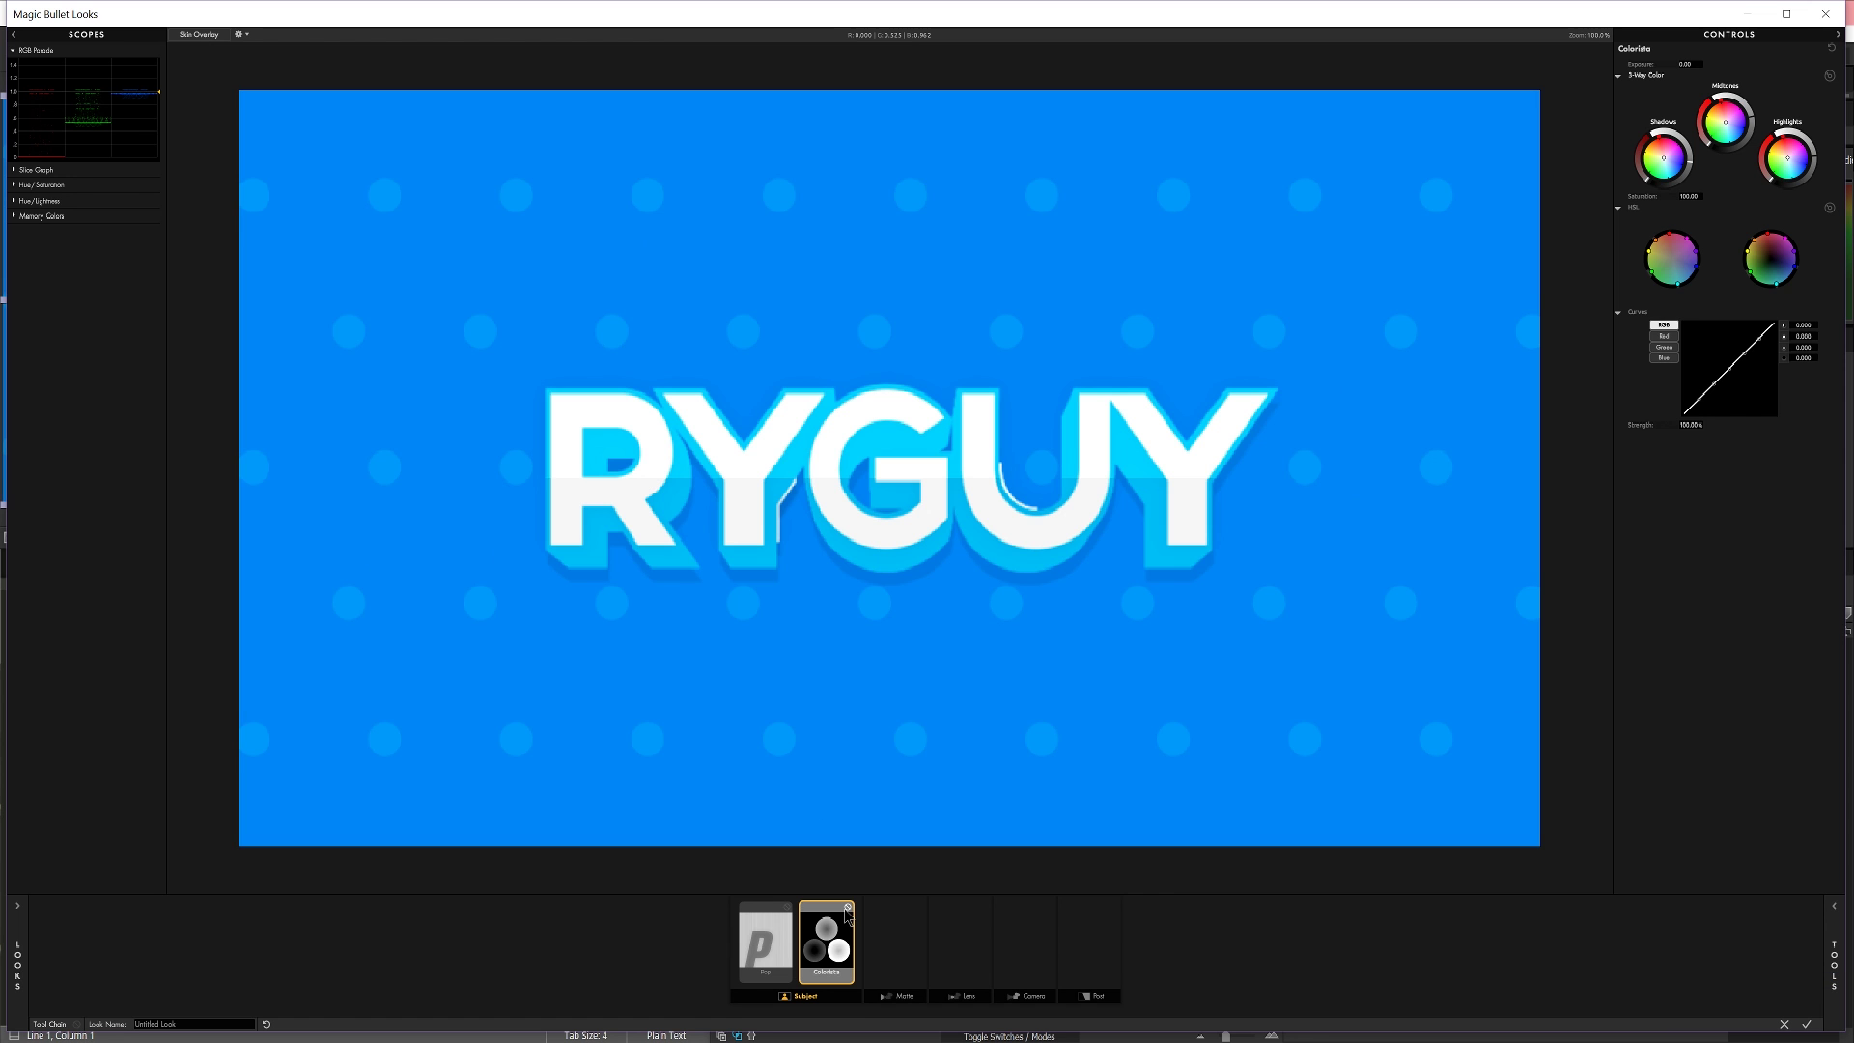
Switch the Colorista tool off and on repeatedly to compare the brightened colours with the ungraded ones
click(848, 908)
click(848, 909)
click(847, 909)
click(846, 909)
click(847, 908)
click(847, 909)
click(847, 908)
click(846, 908)
click(847, 908)
Try a negative value on the first setting of Colorista's RGB curve and reset it to 0
click(1834, 942)
click(1533, 482)
mouse_move(1801, 325)
mouse_down()
mouse_move(1819, 326)
mouse_move(1773, 325)
mouse_up()
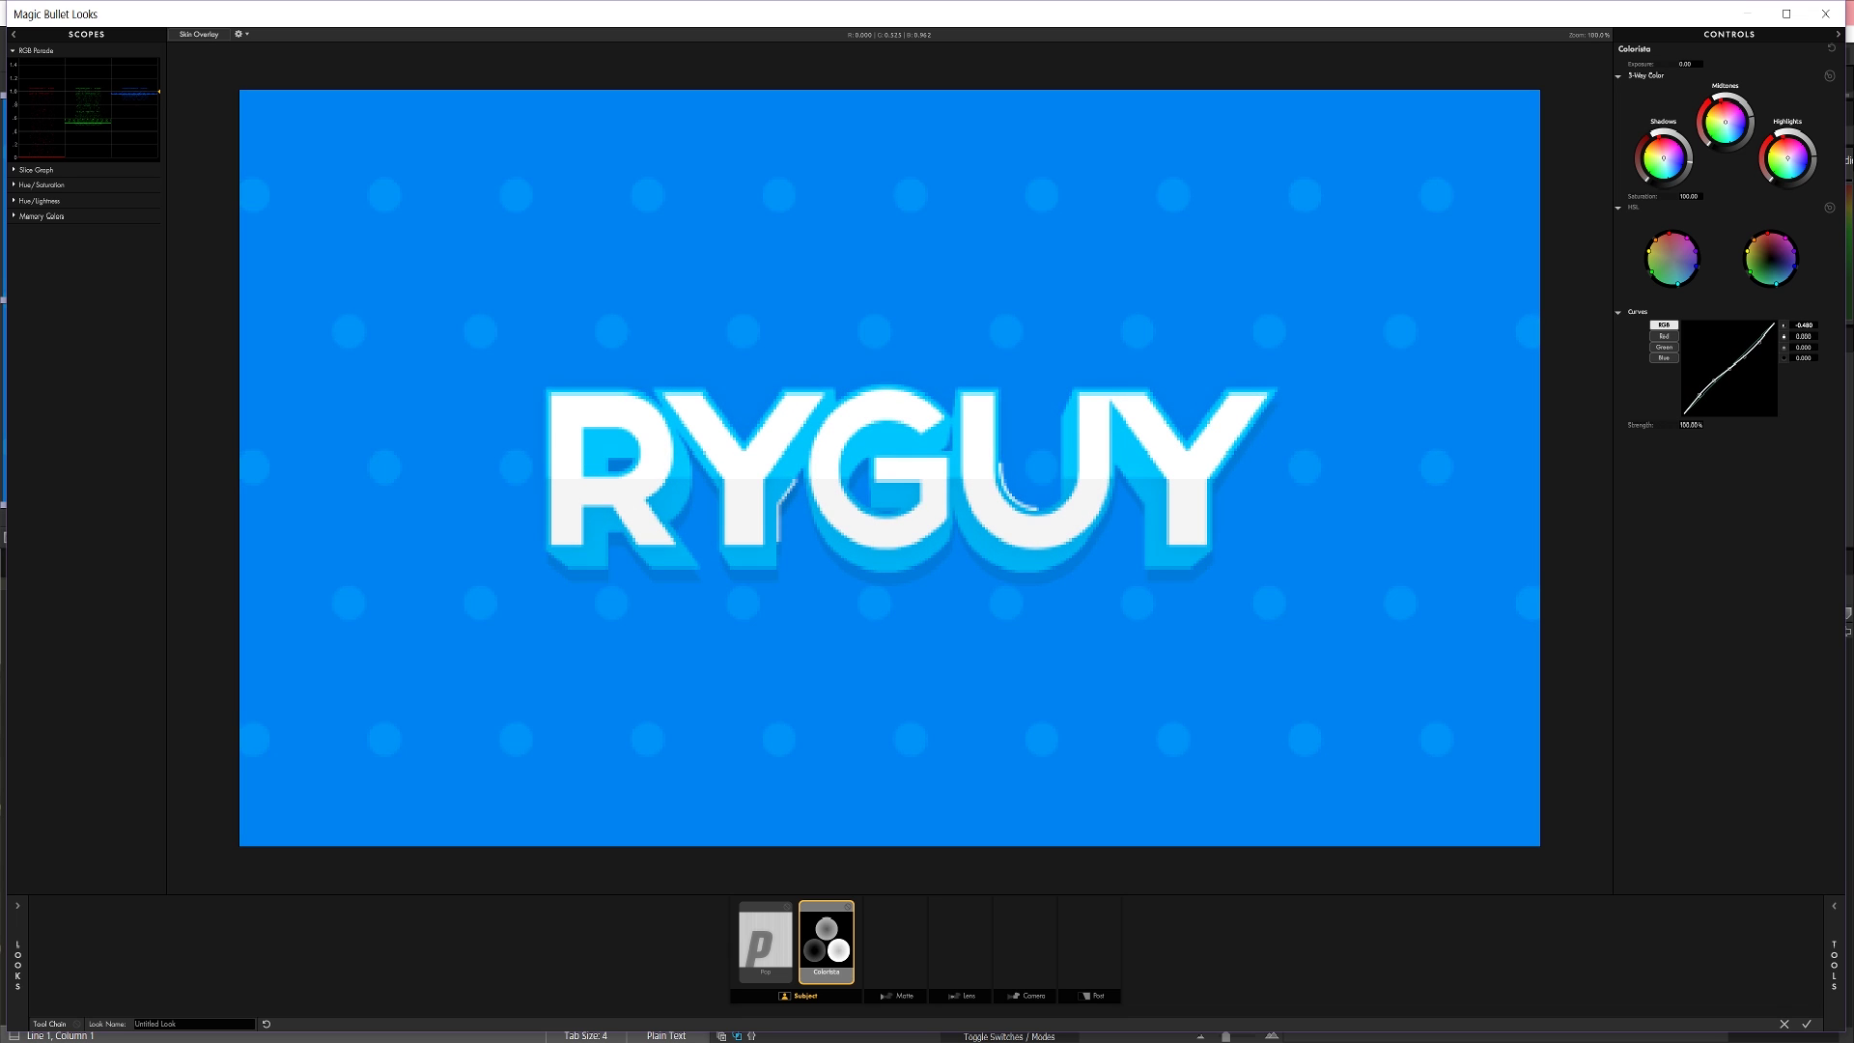
click(1806, 325)
text(0)
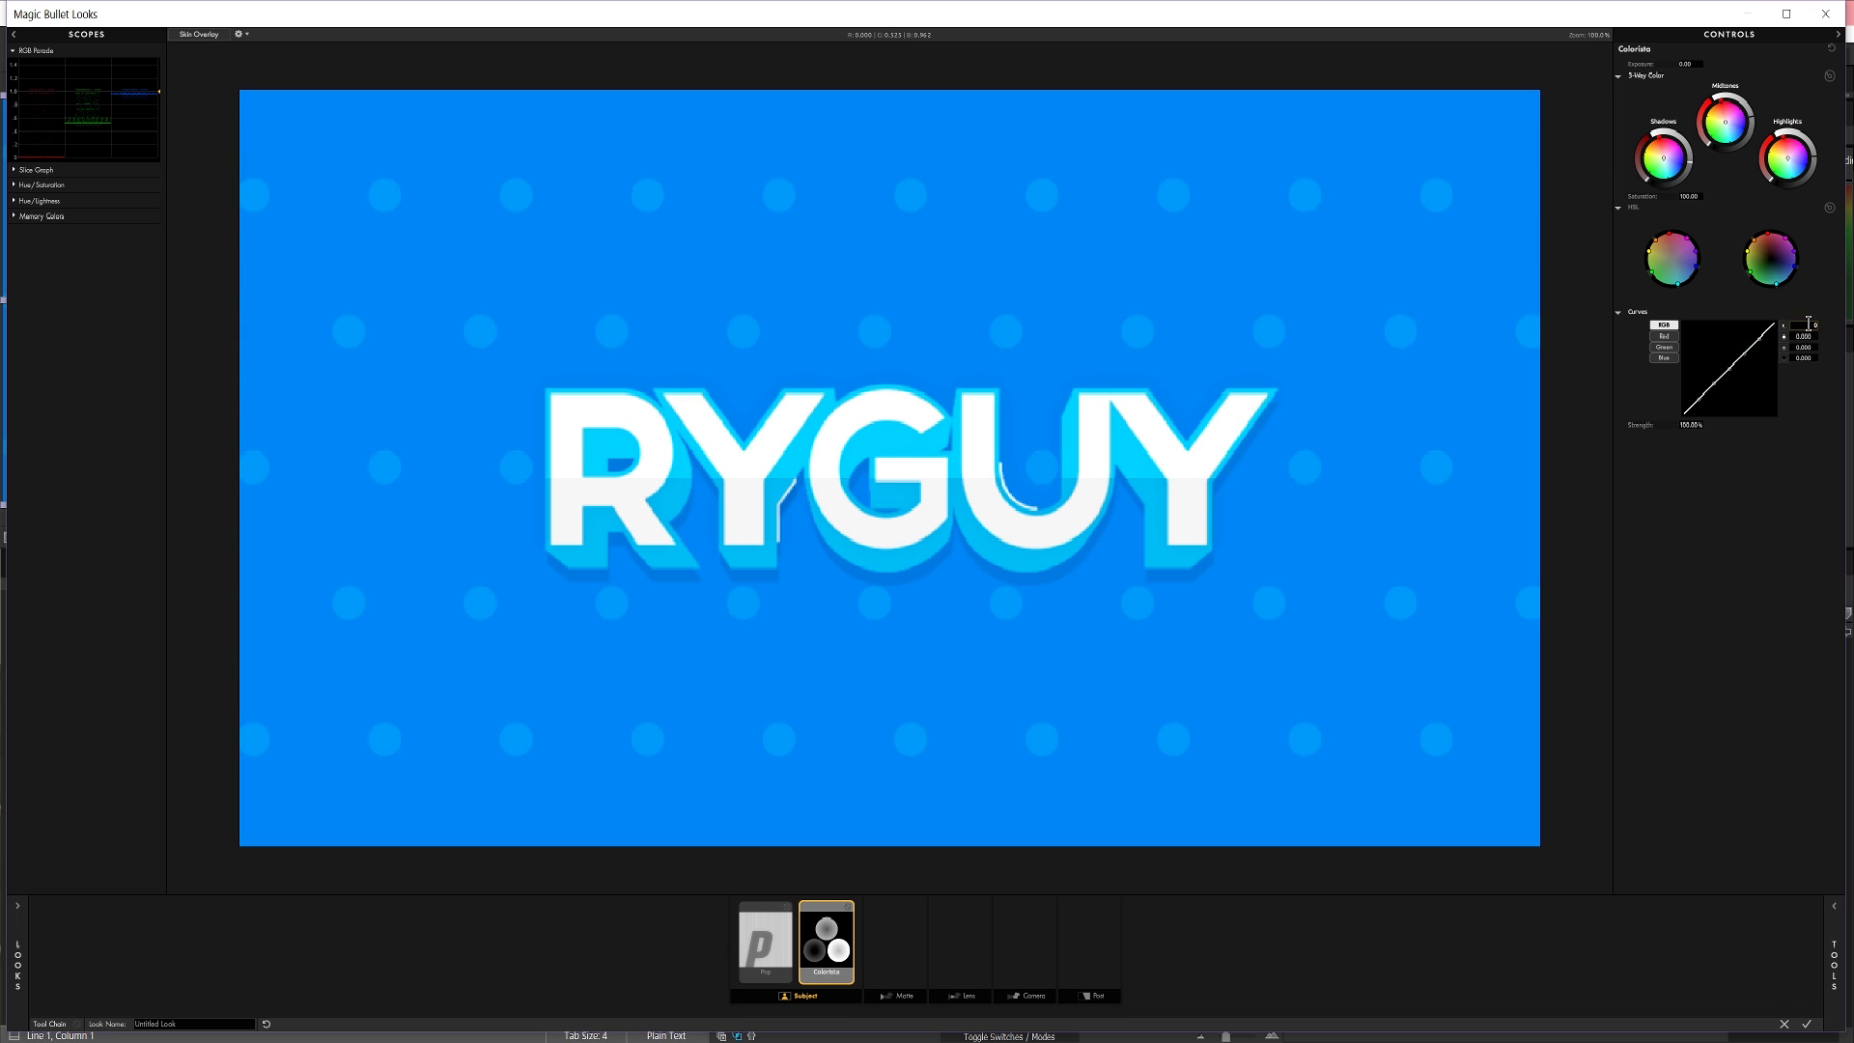
key(Return)
Add the Diffusion tool to the Matte stage of the look and select it
click(1835, 908)
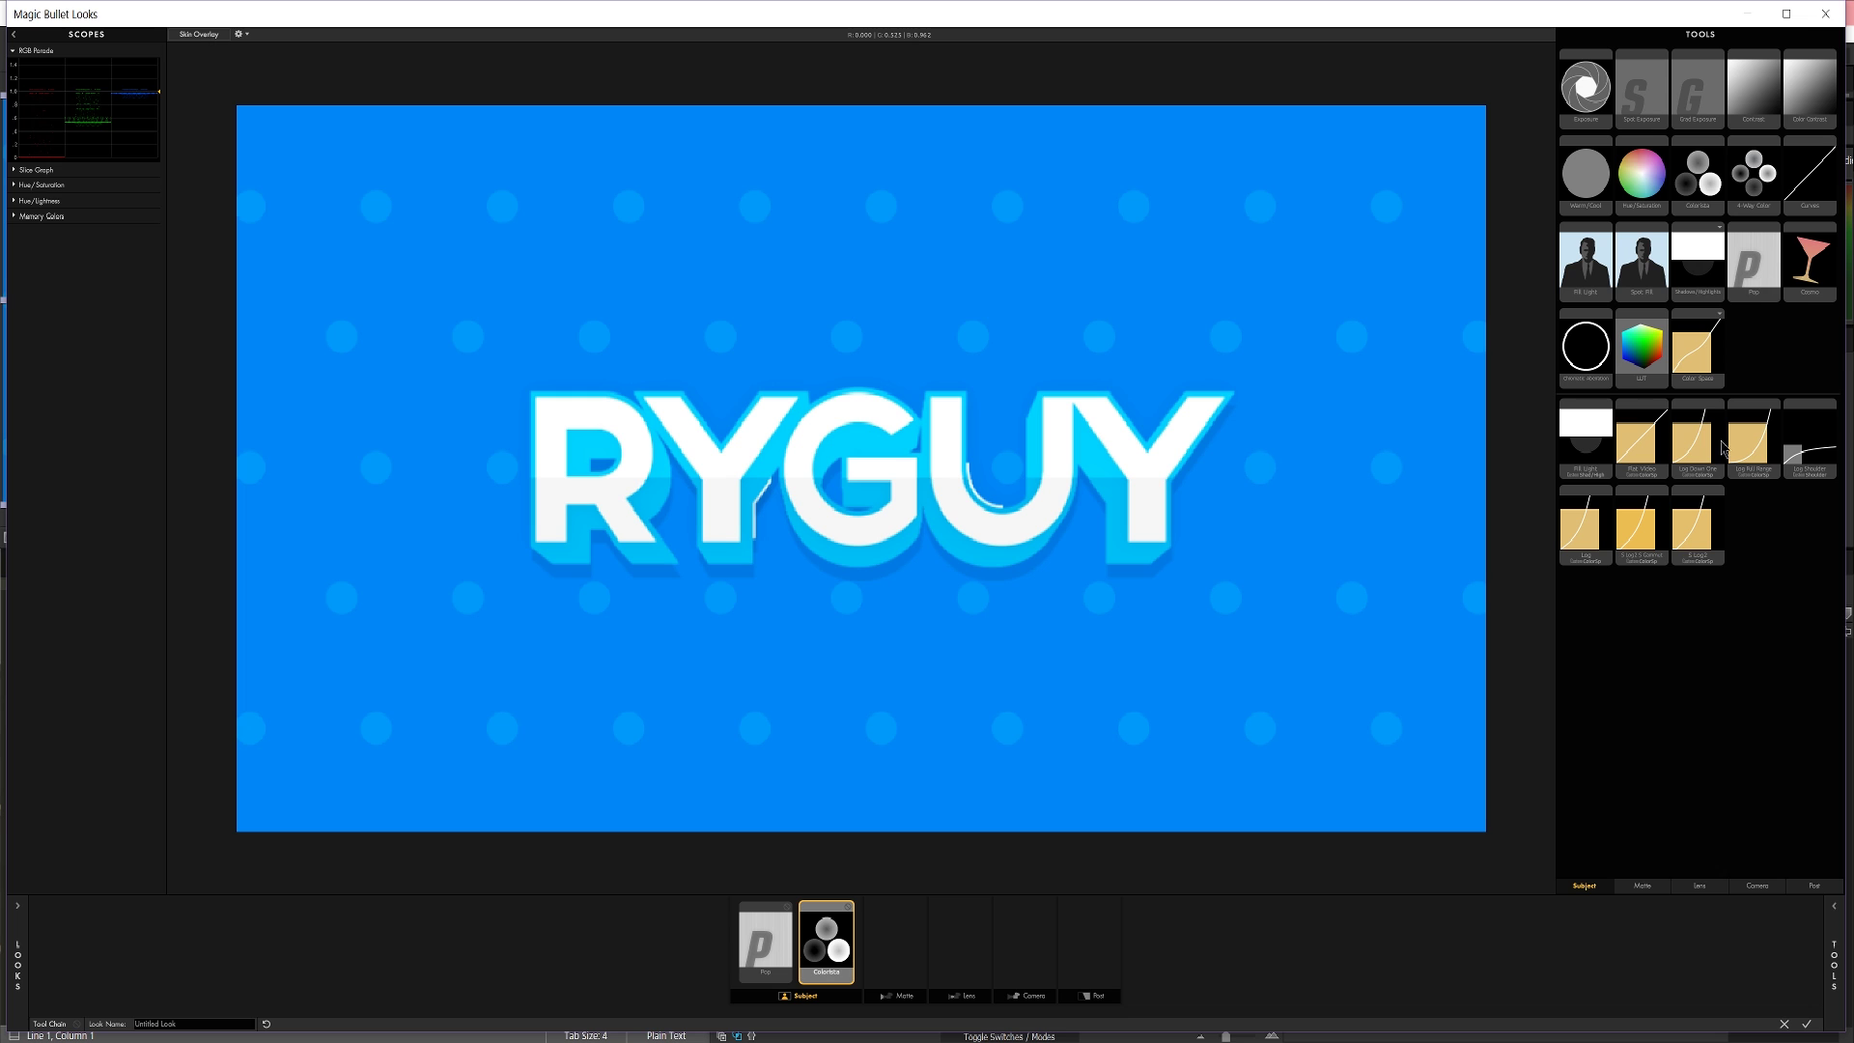
click(1642, 887)
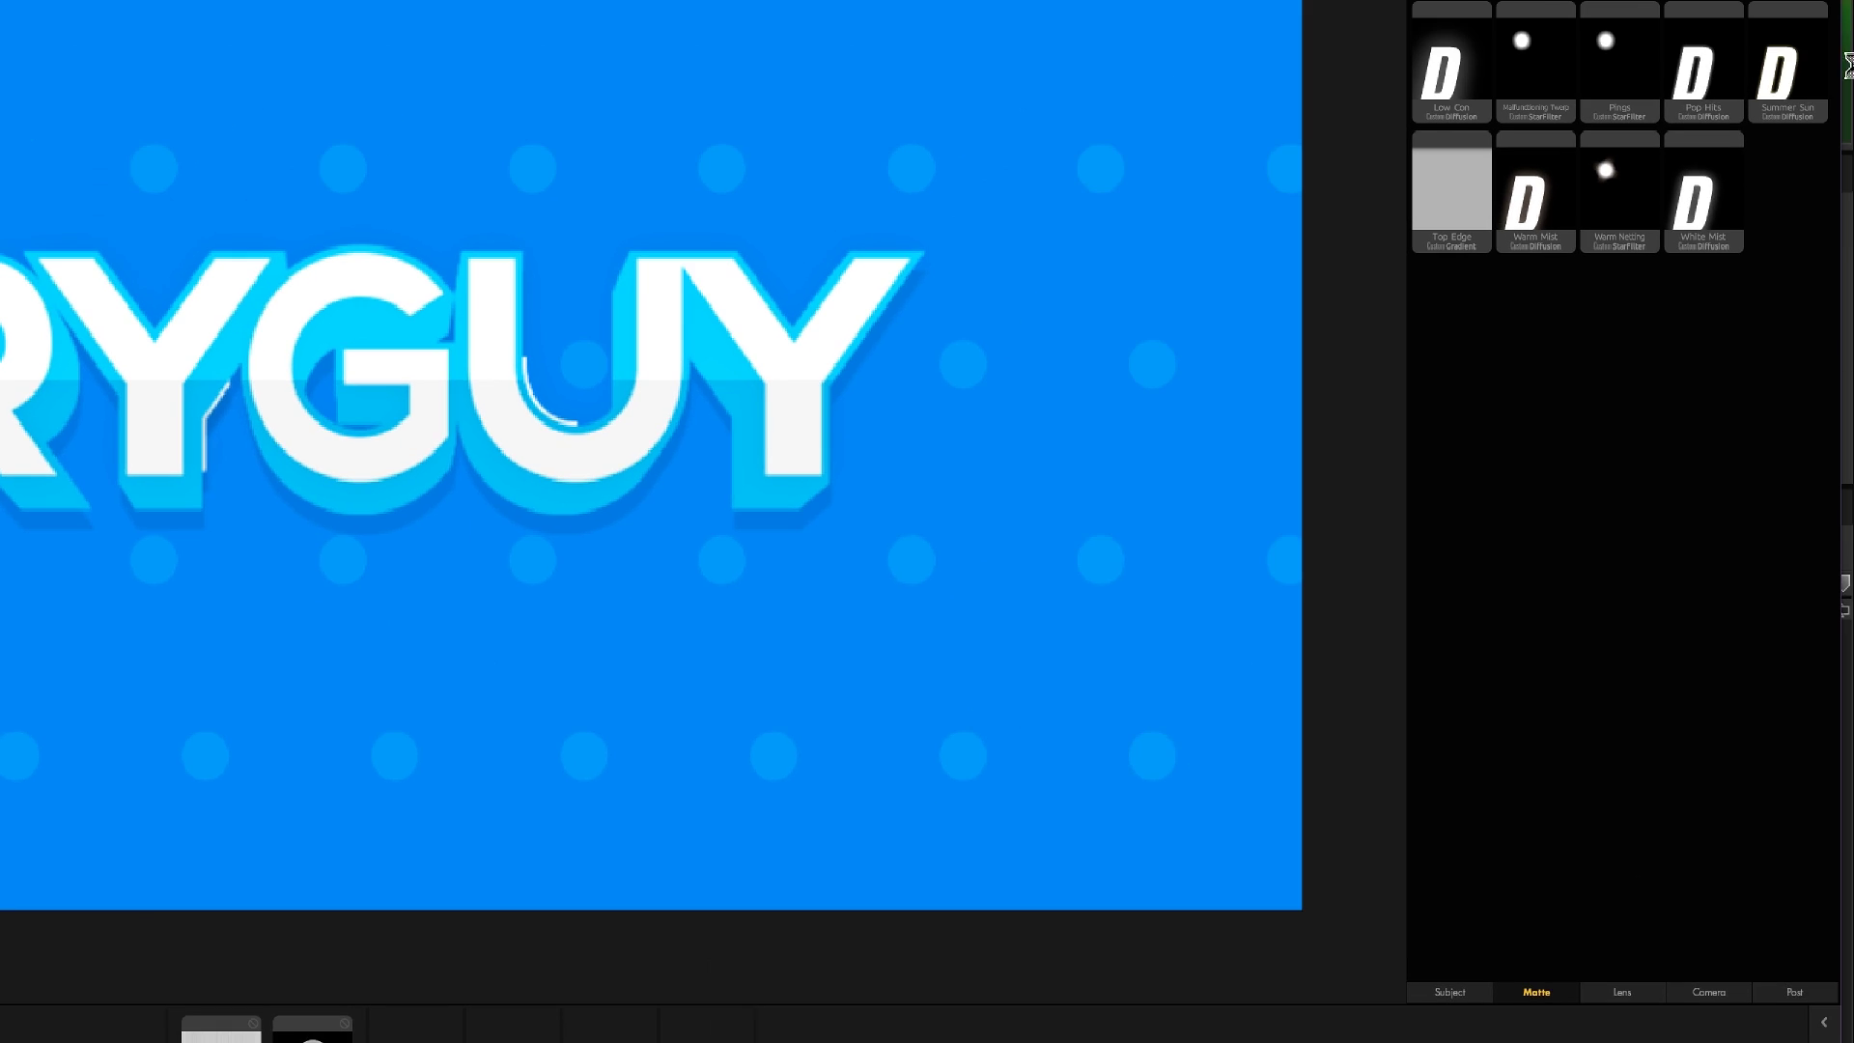
click(1828, 48)
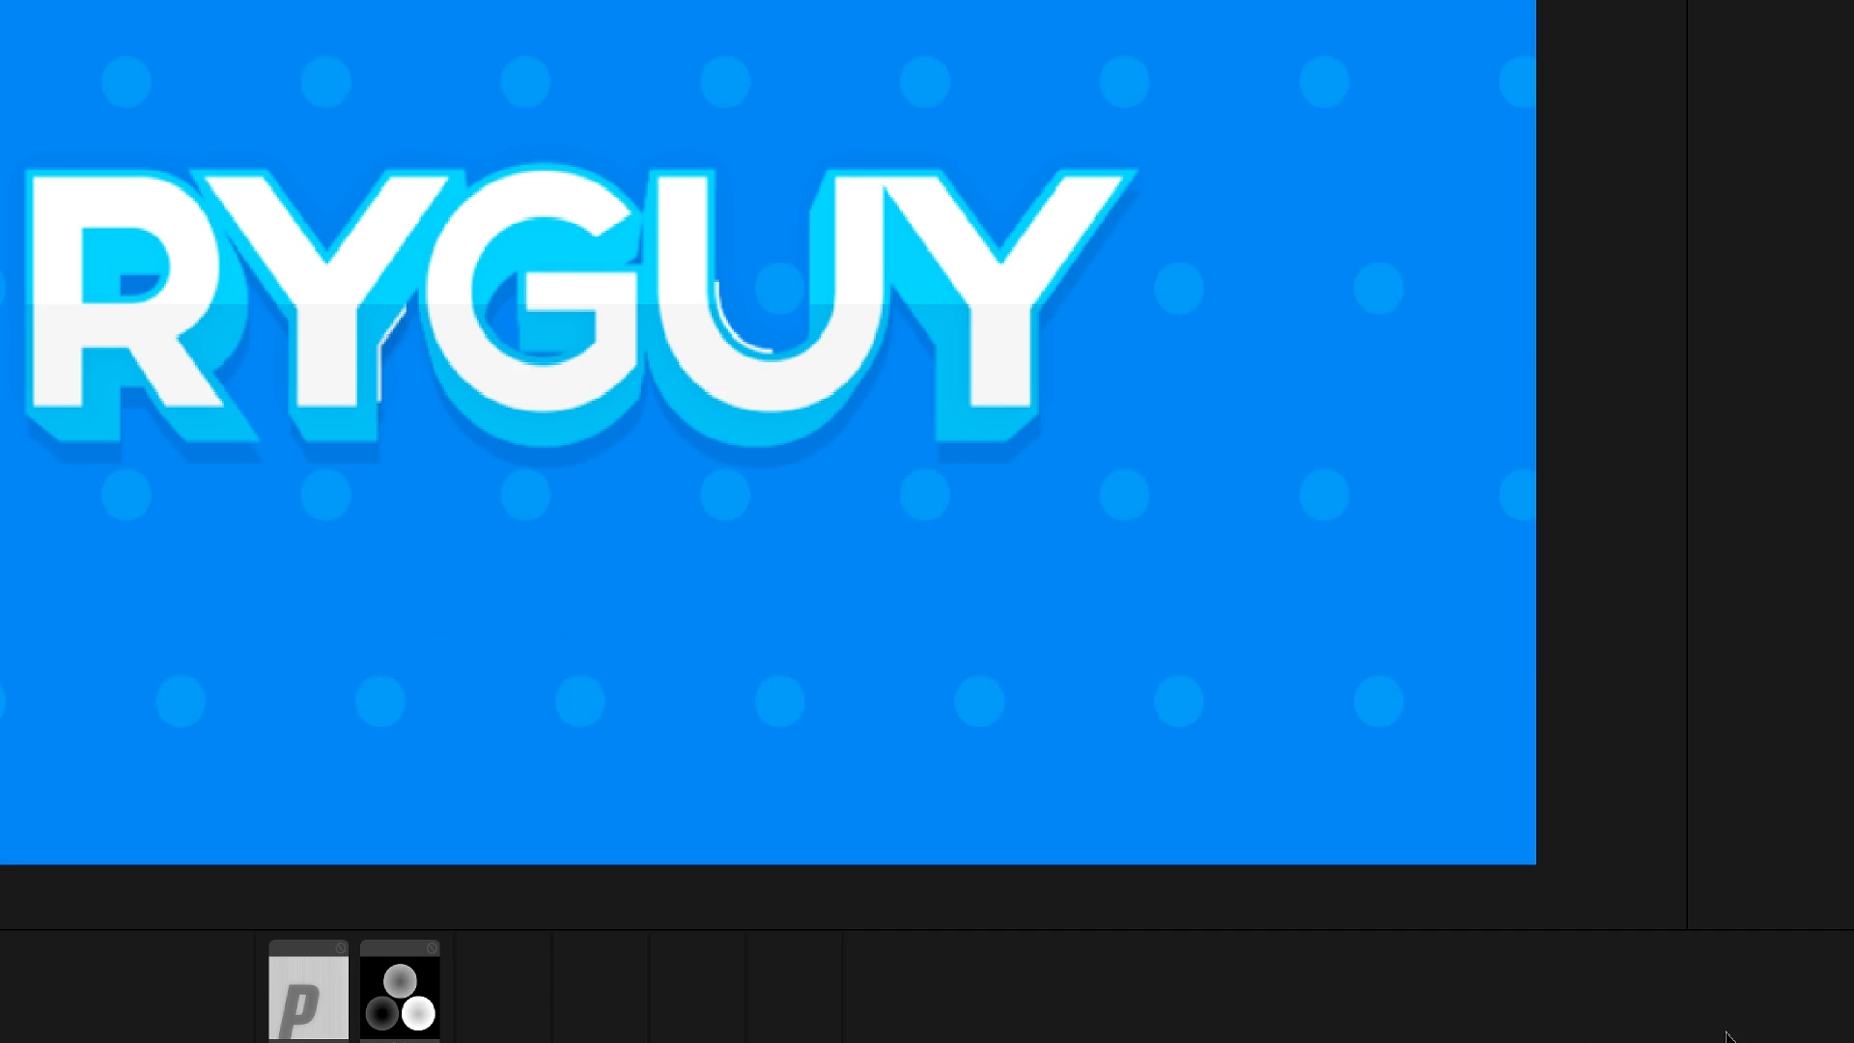
click(1825, 1014)
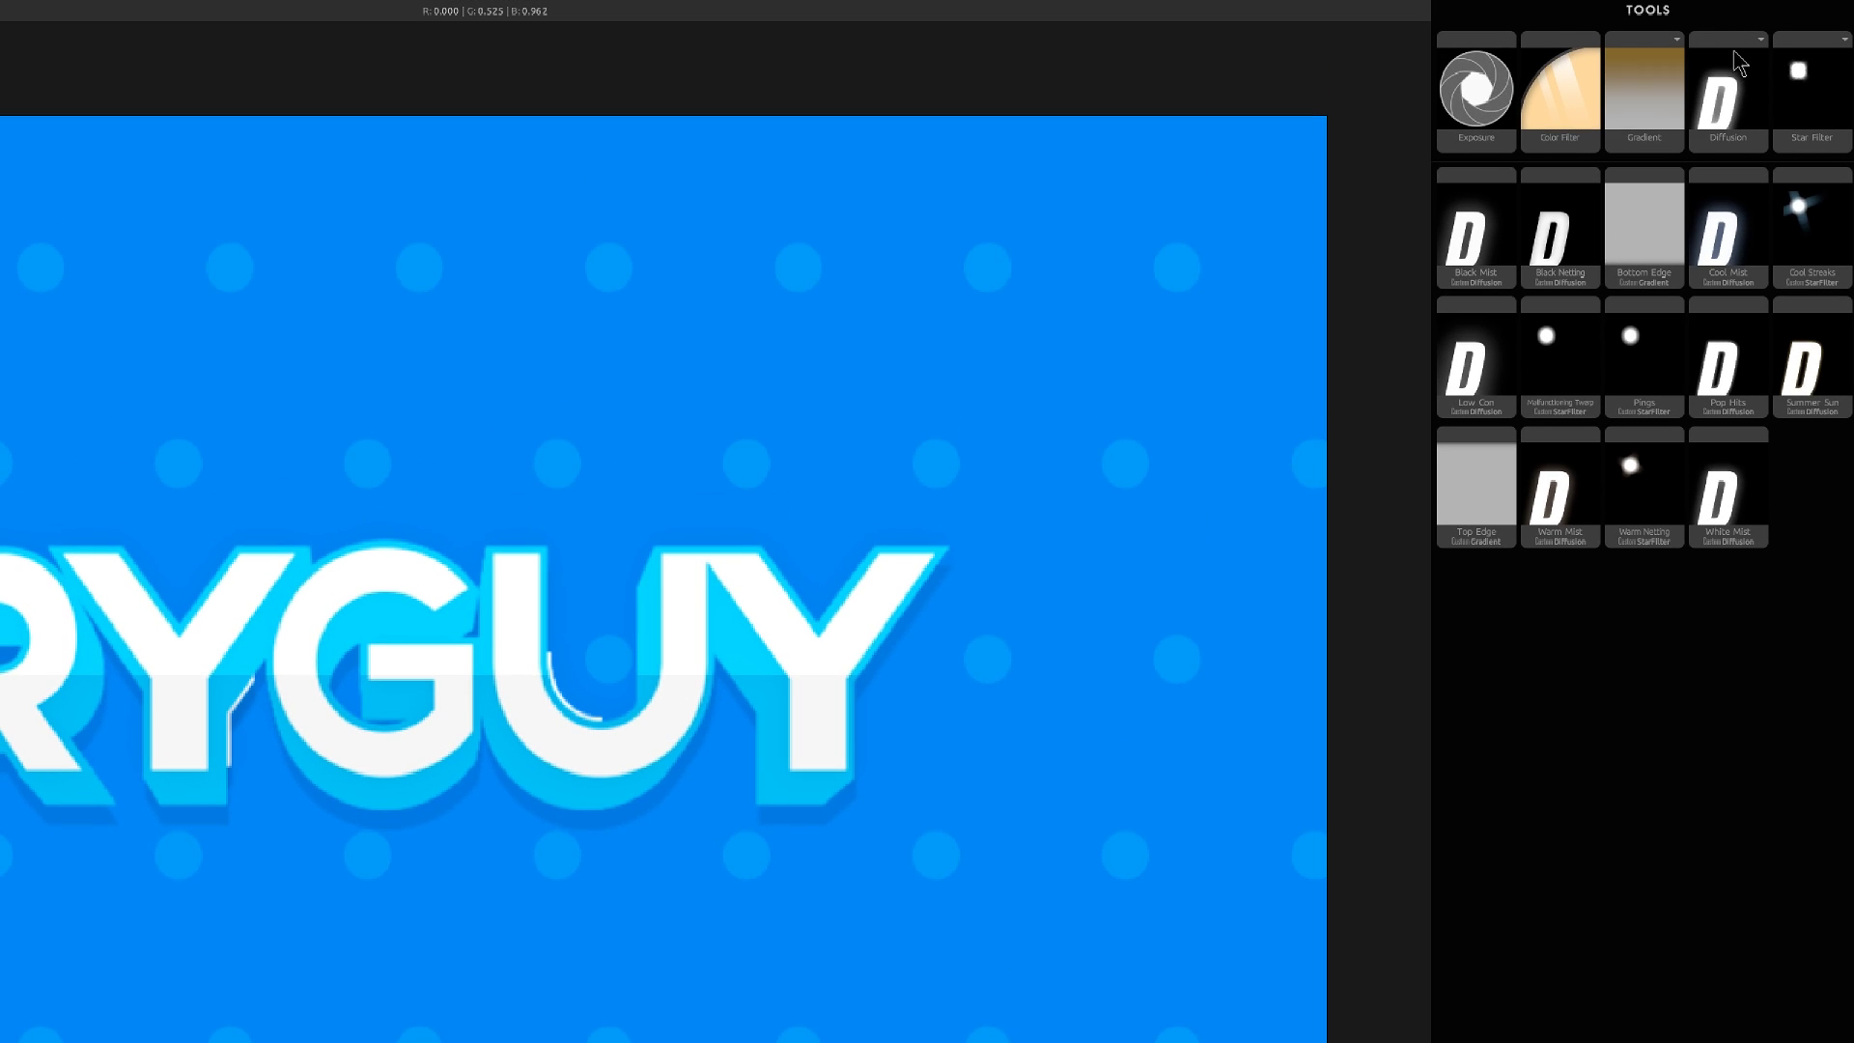
drag(1738, 108, 977, 973)
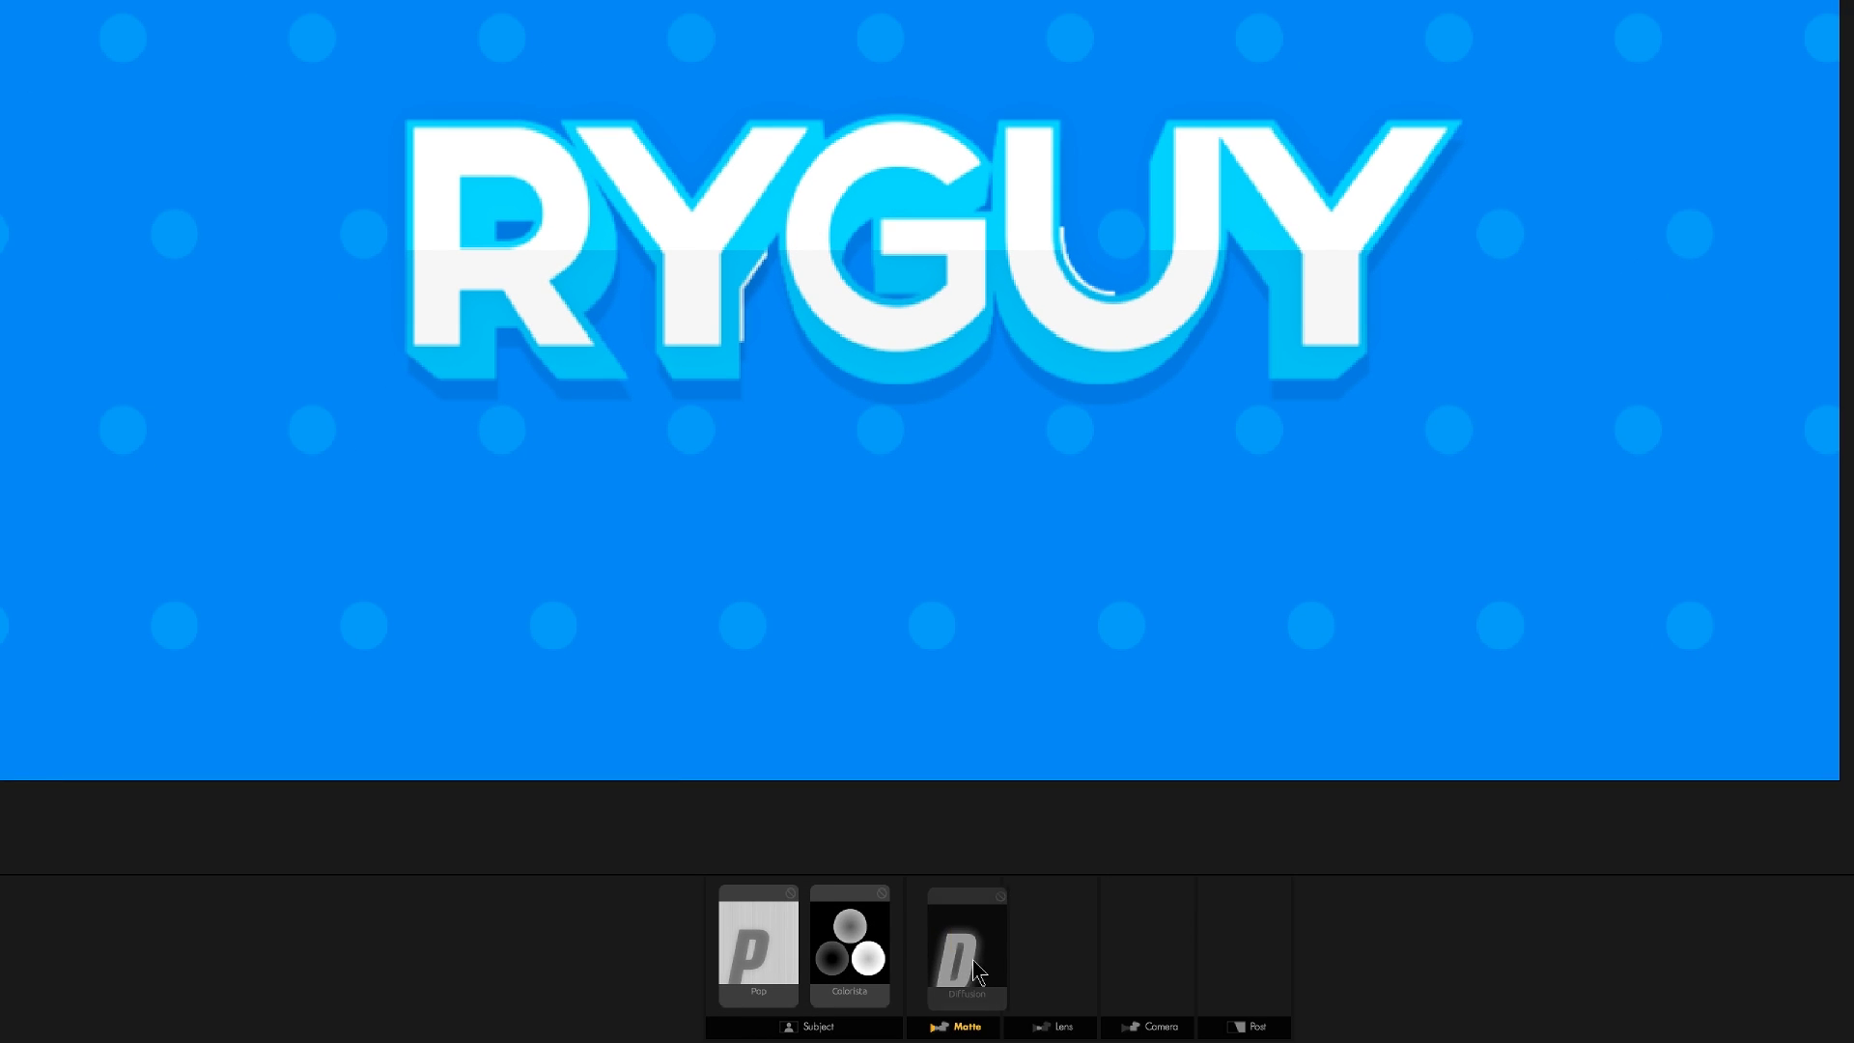
click(948, 929)
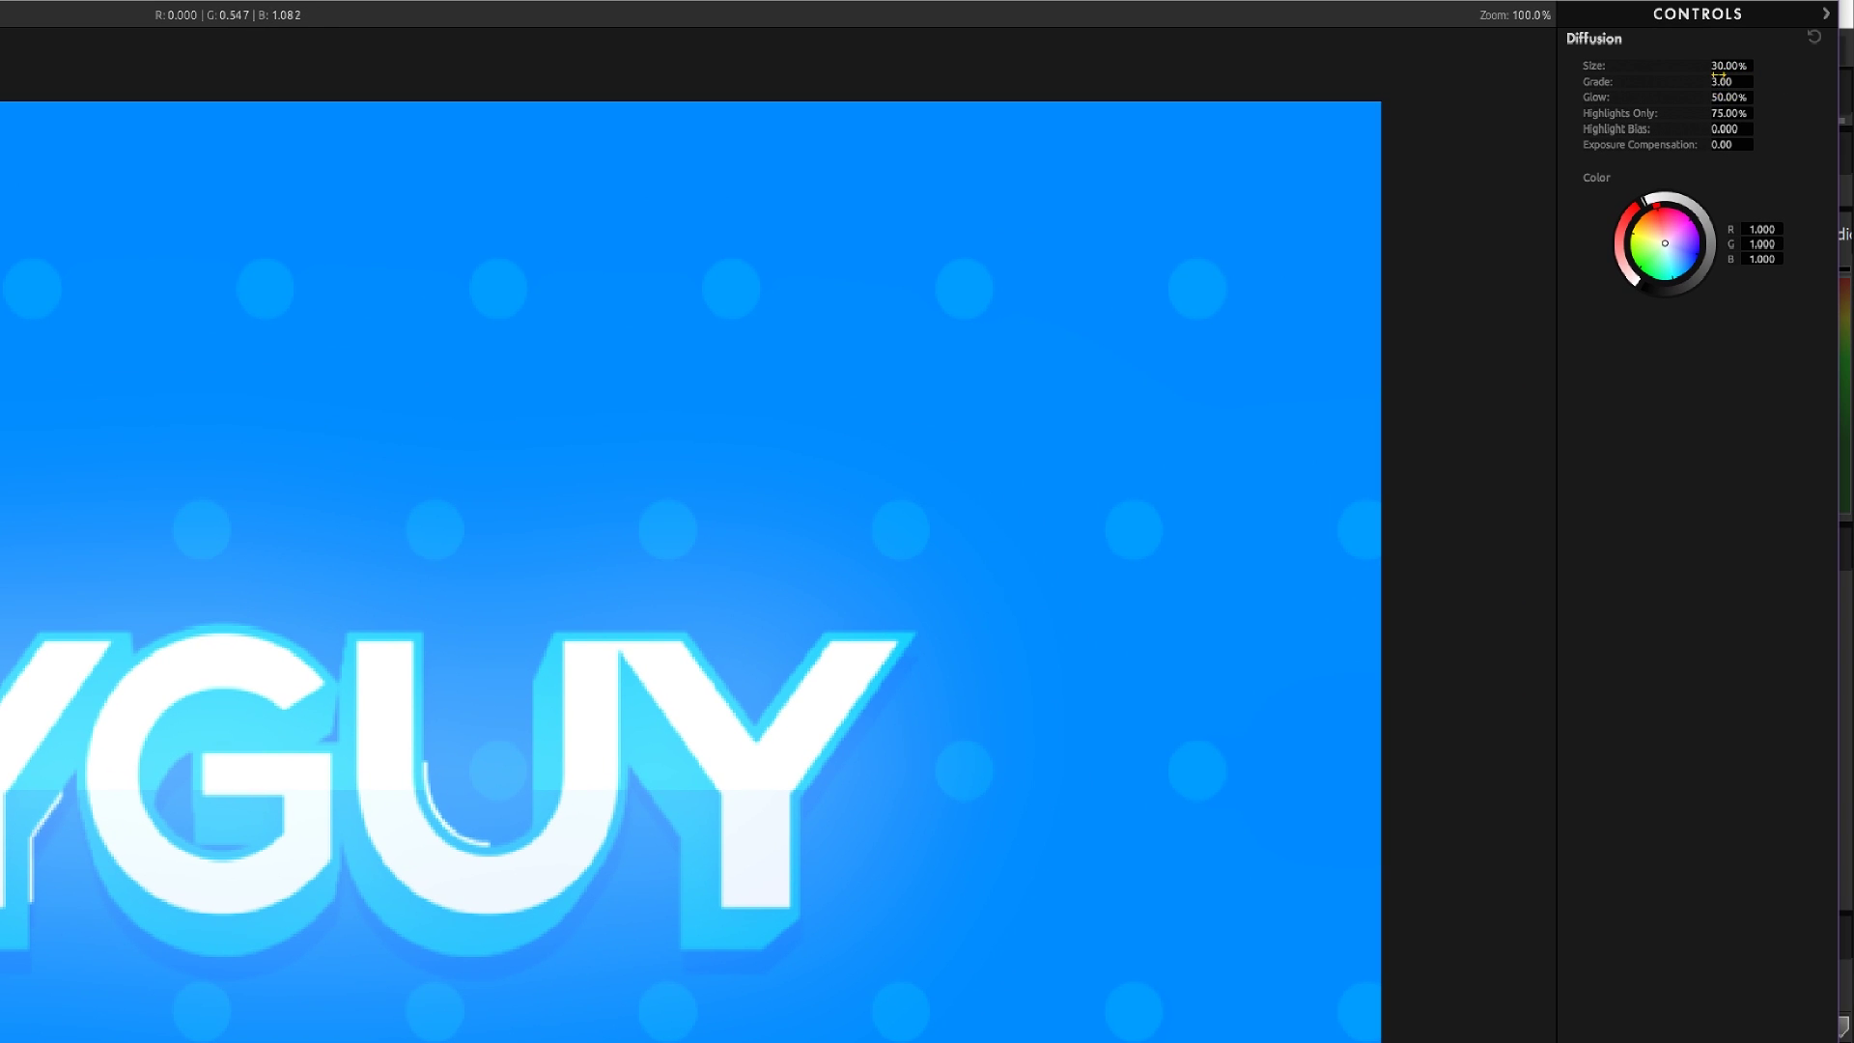
Set the Diffusion Size to 19.55% and Glow to about 45%, and compare the logo with Diffusion off and on
drag(1718, 76, 1690, 68)
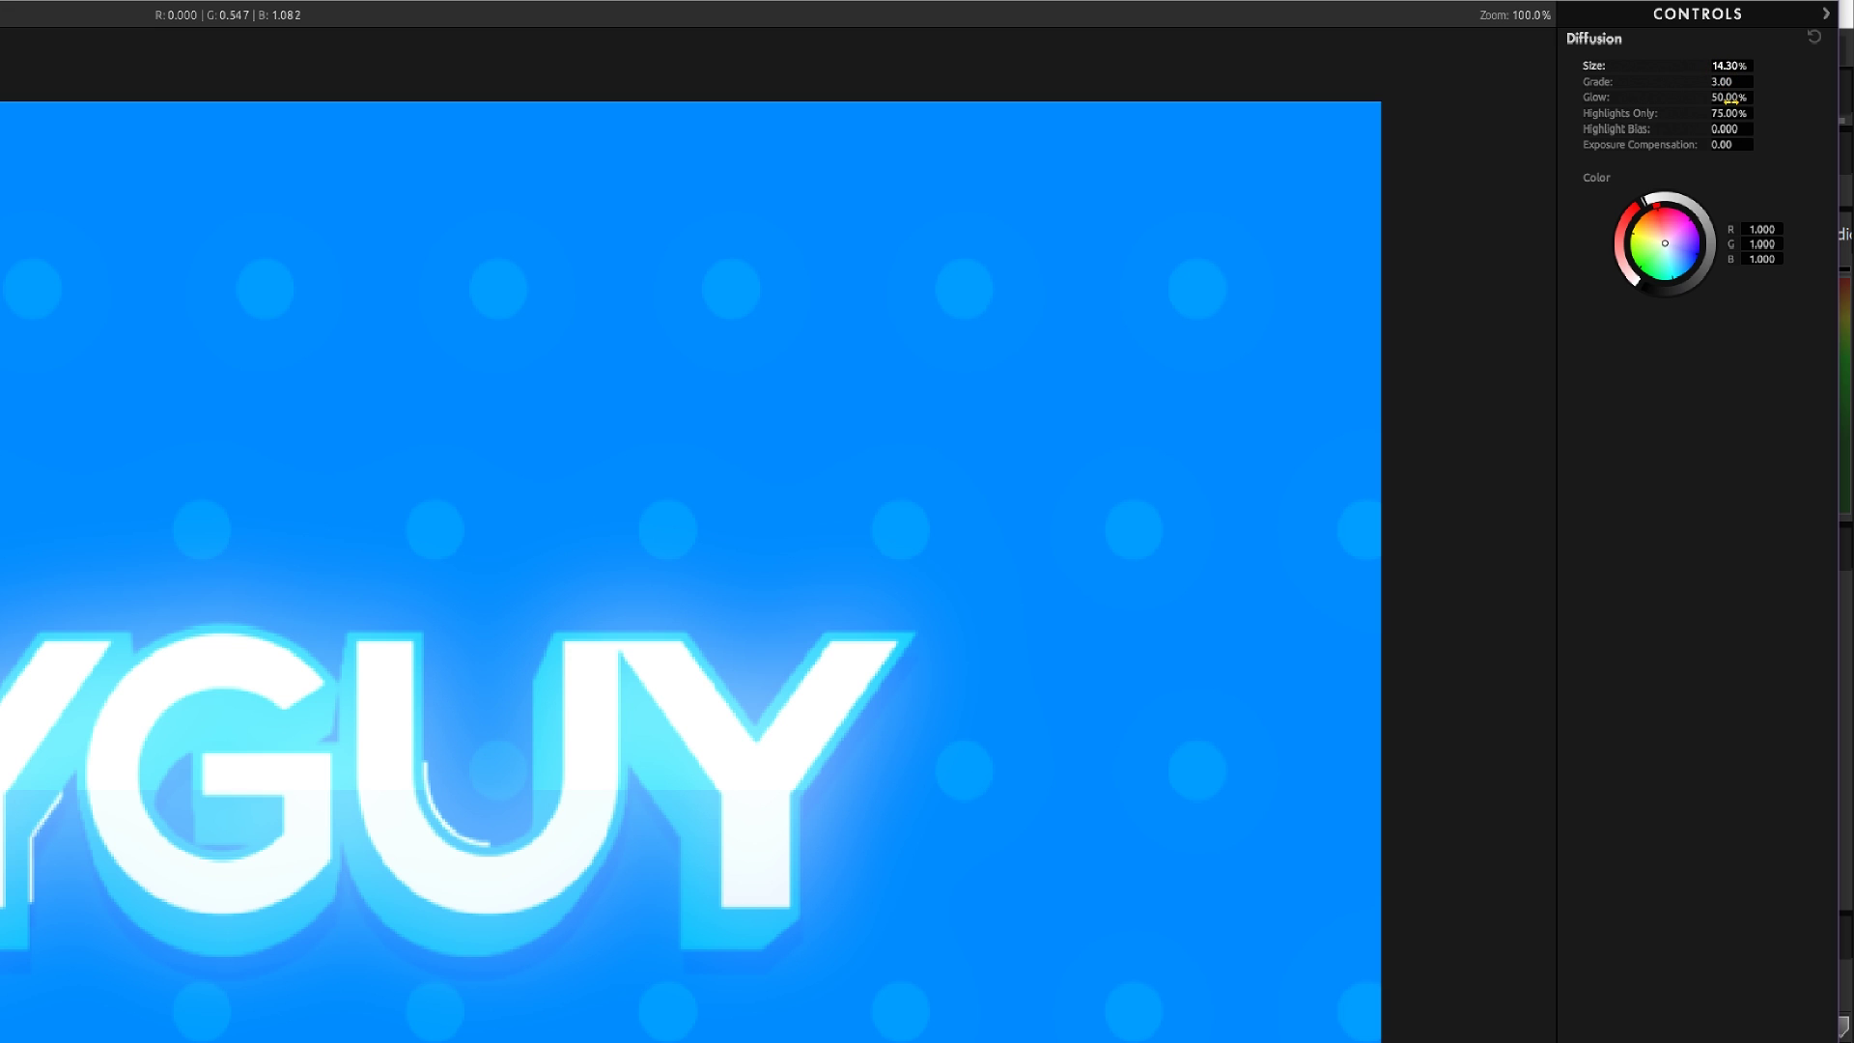
mouse_move(1730, 101)
mouse_down()
mouse_move(1699, 101)
mouse_move(1769, 98)
mouse_move(1695, 98)
mouse_move(1711, 98)
mouse_up()
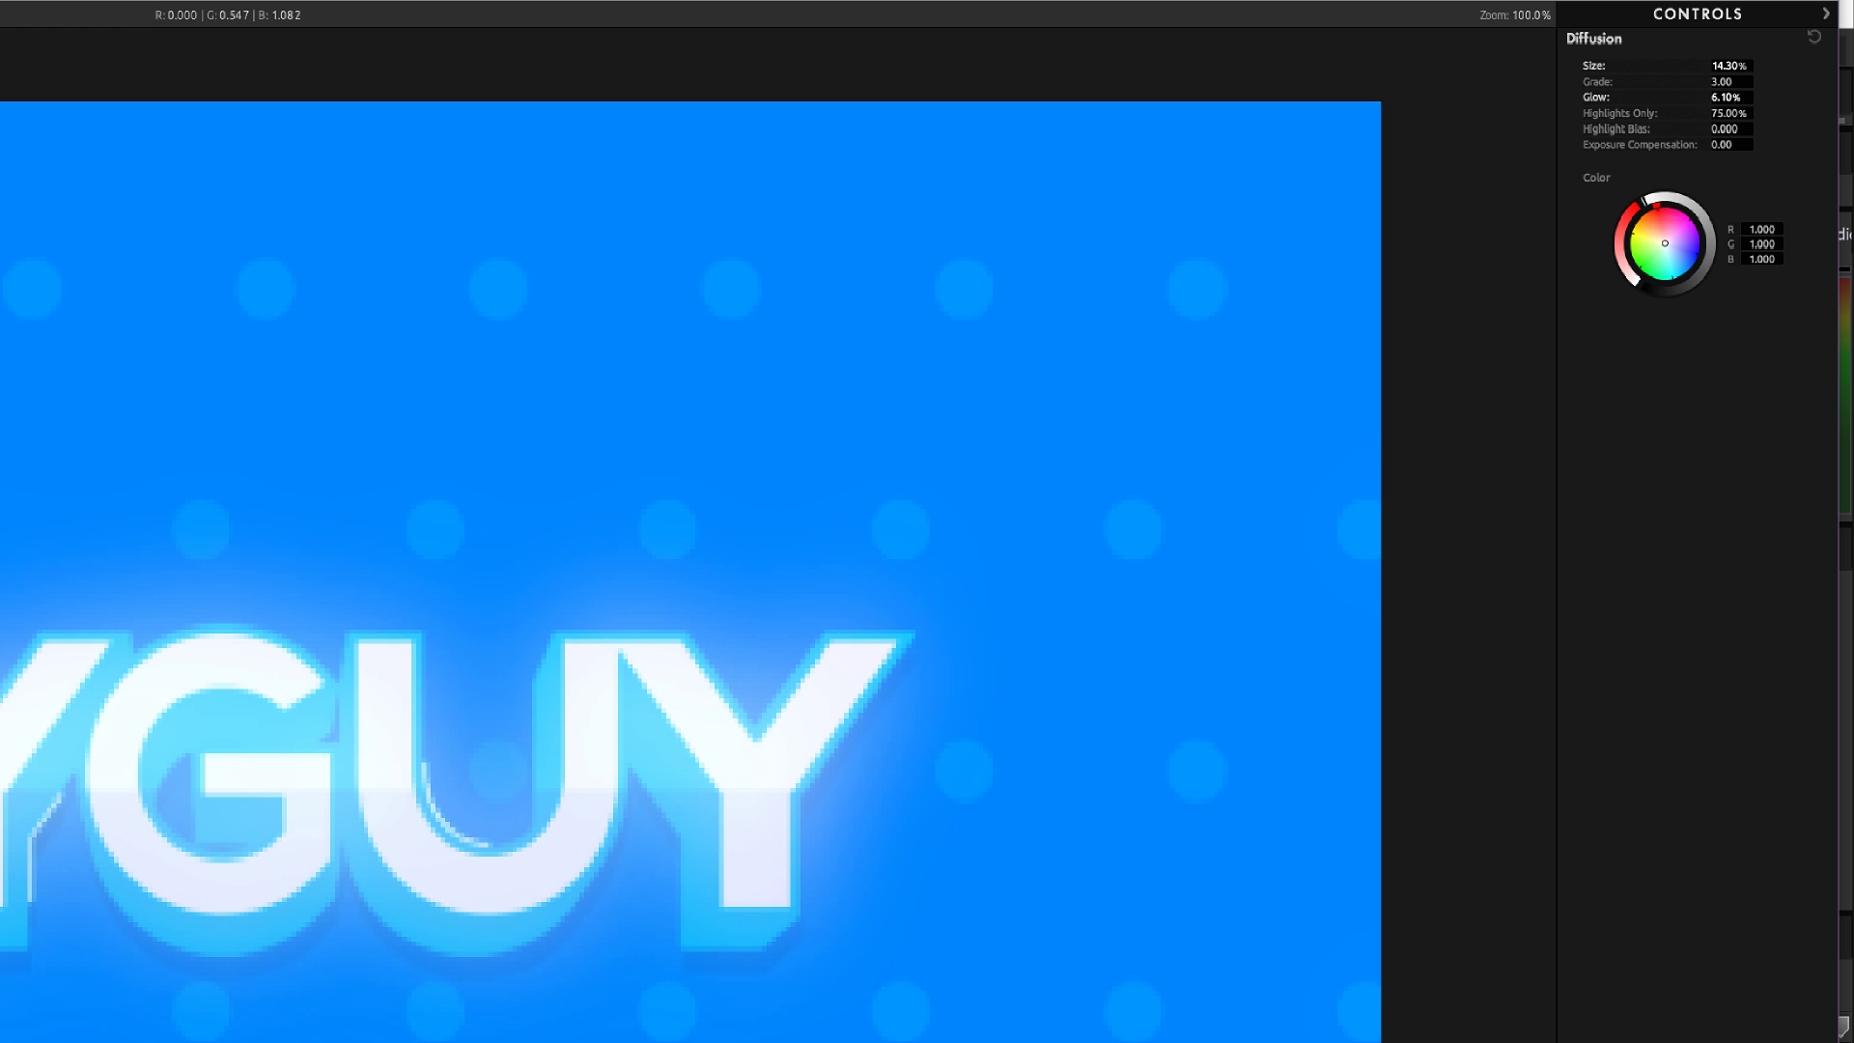
drag(1728, 98, 1753, 65)
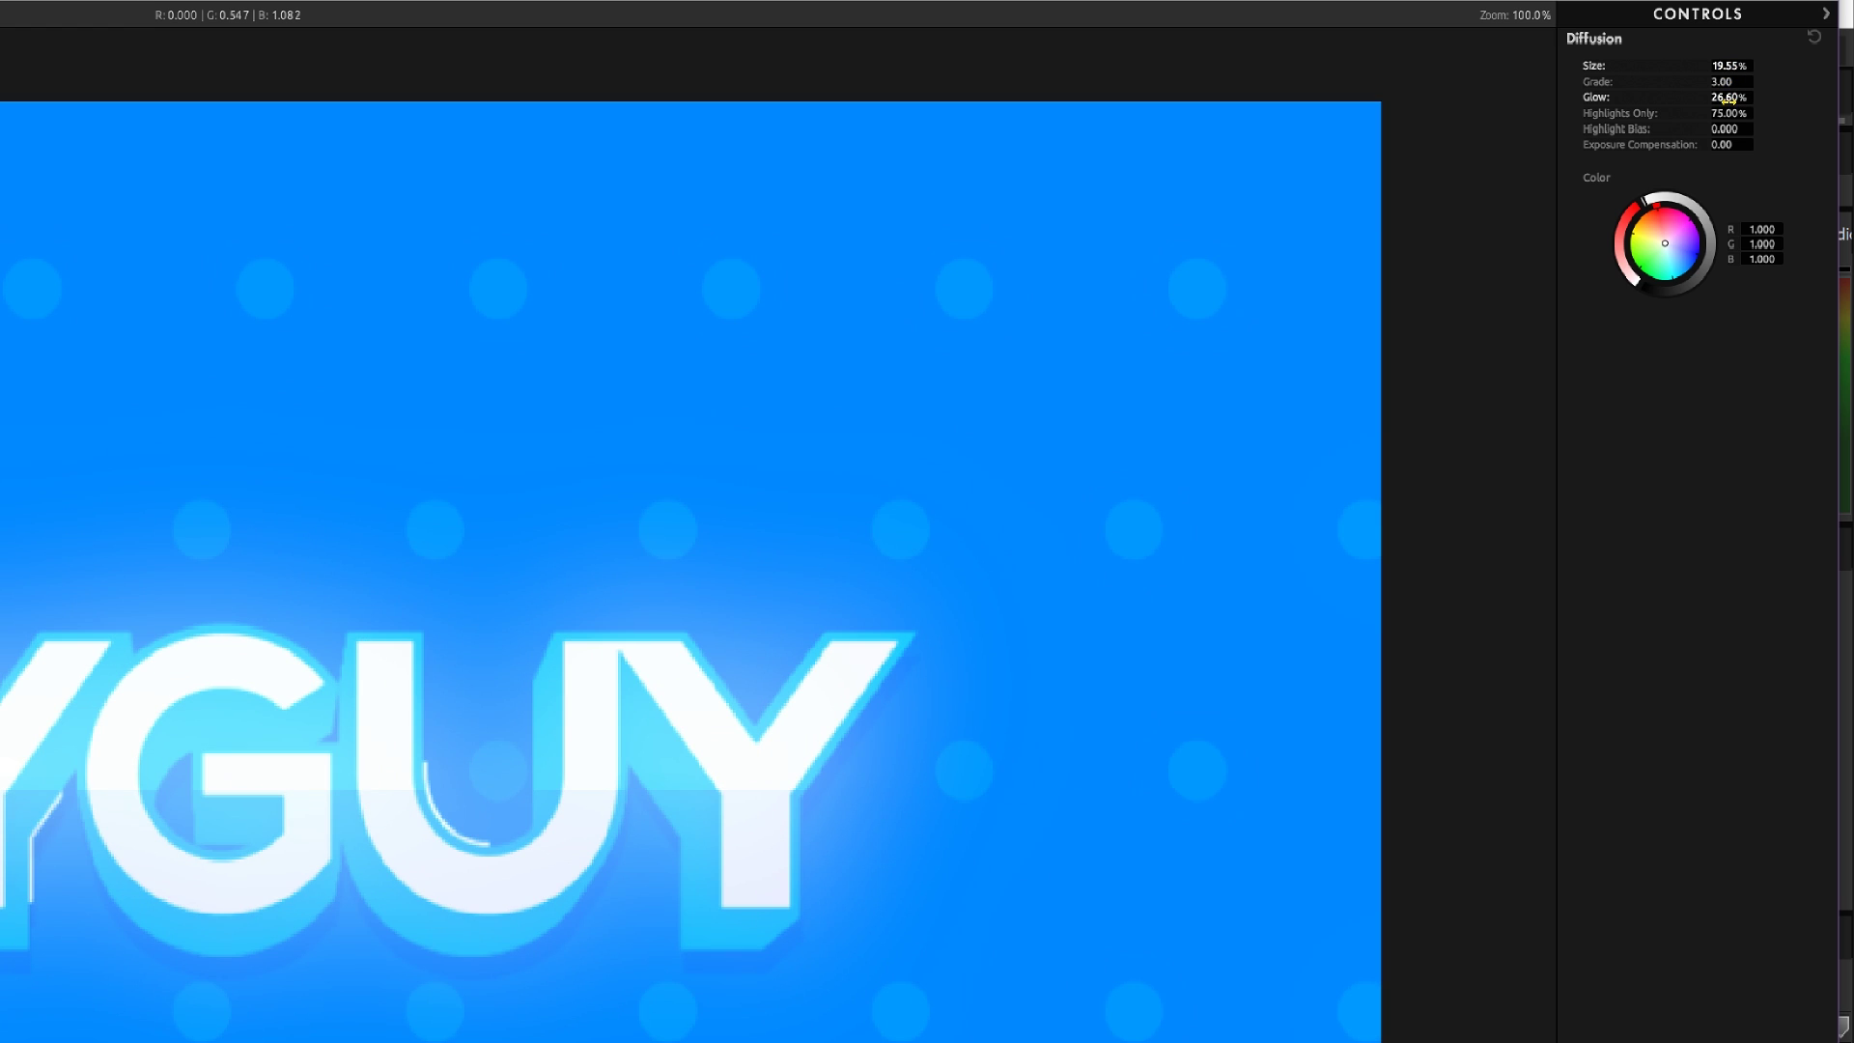
drag(1729, 97, 1748, 98)
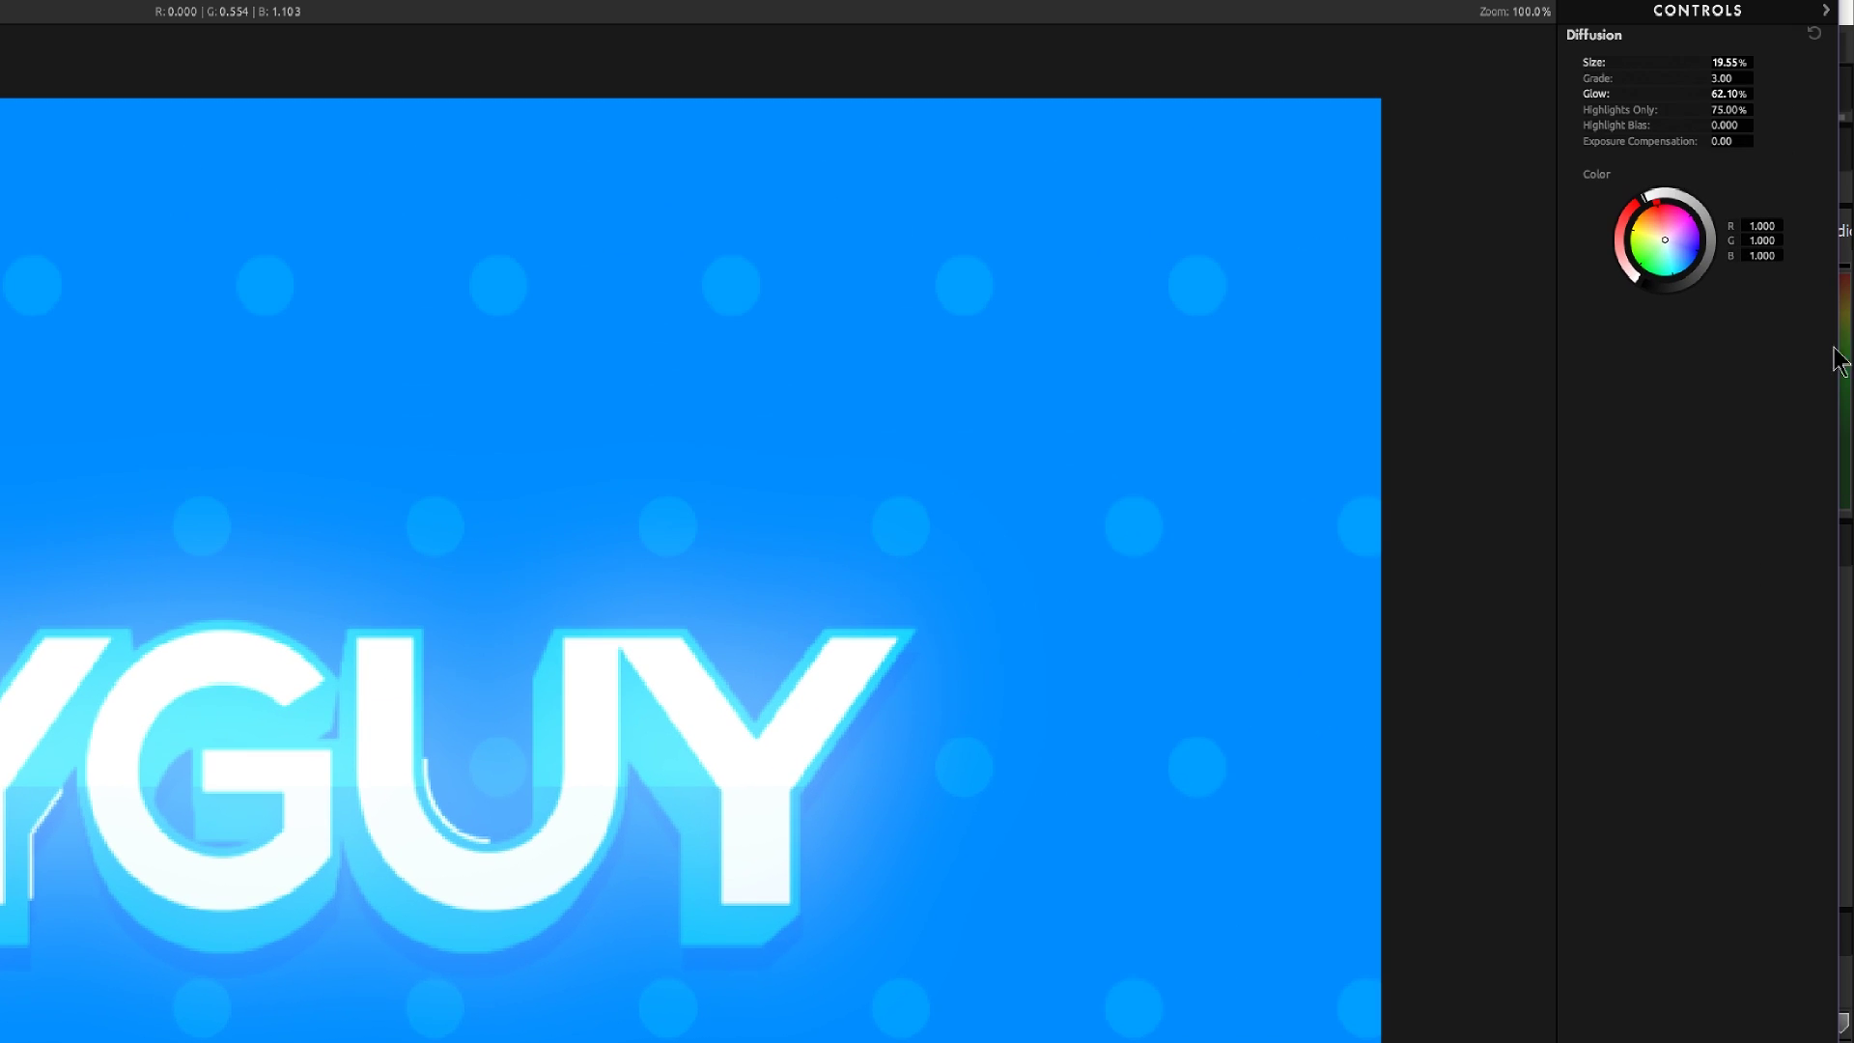
drag(1728, 94, 1681, 93)
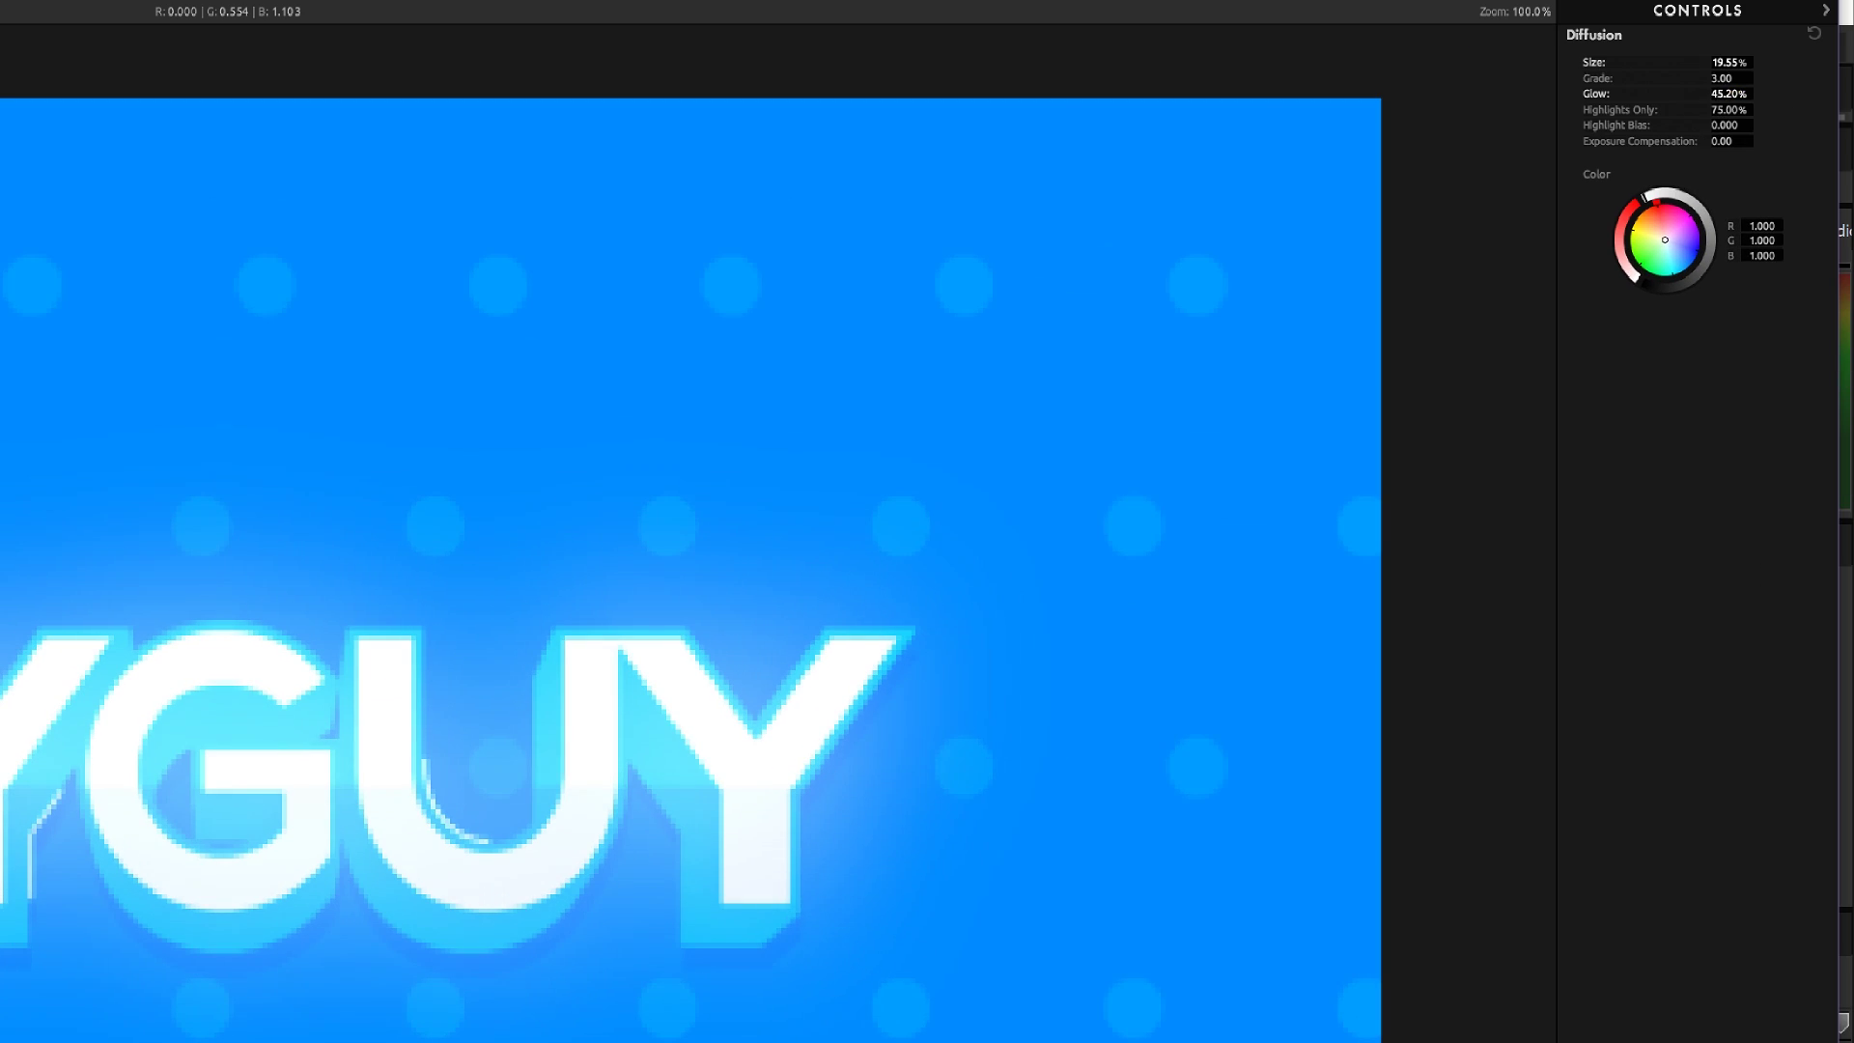
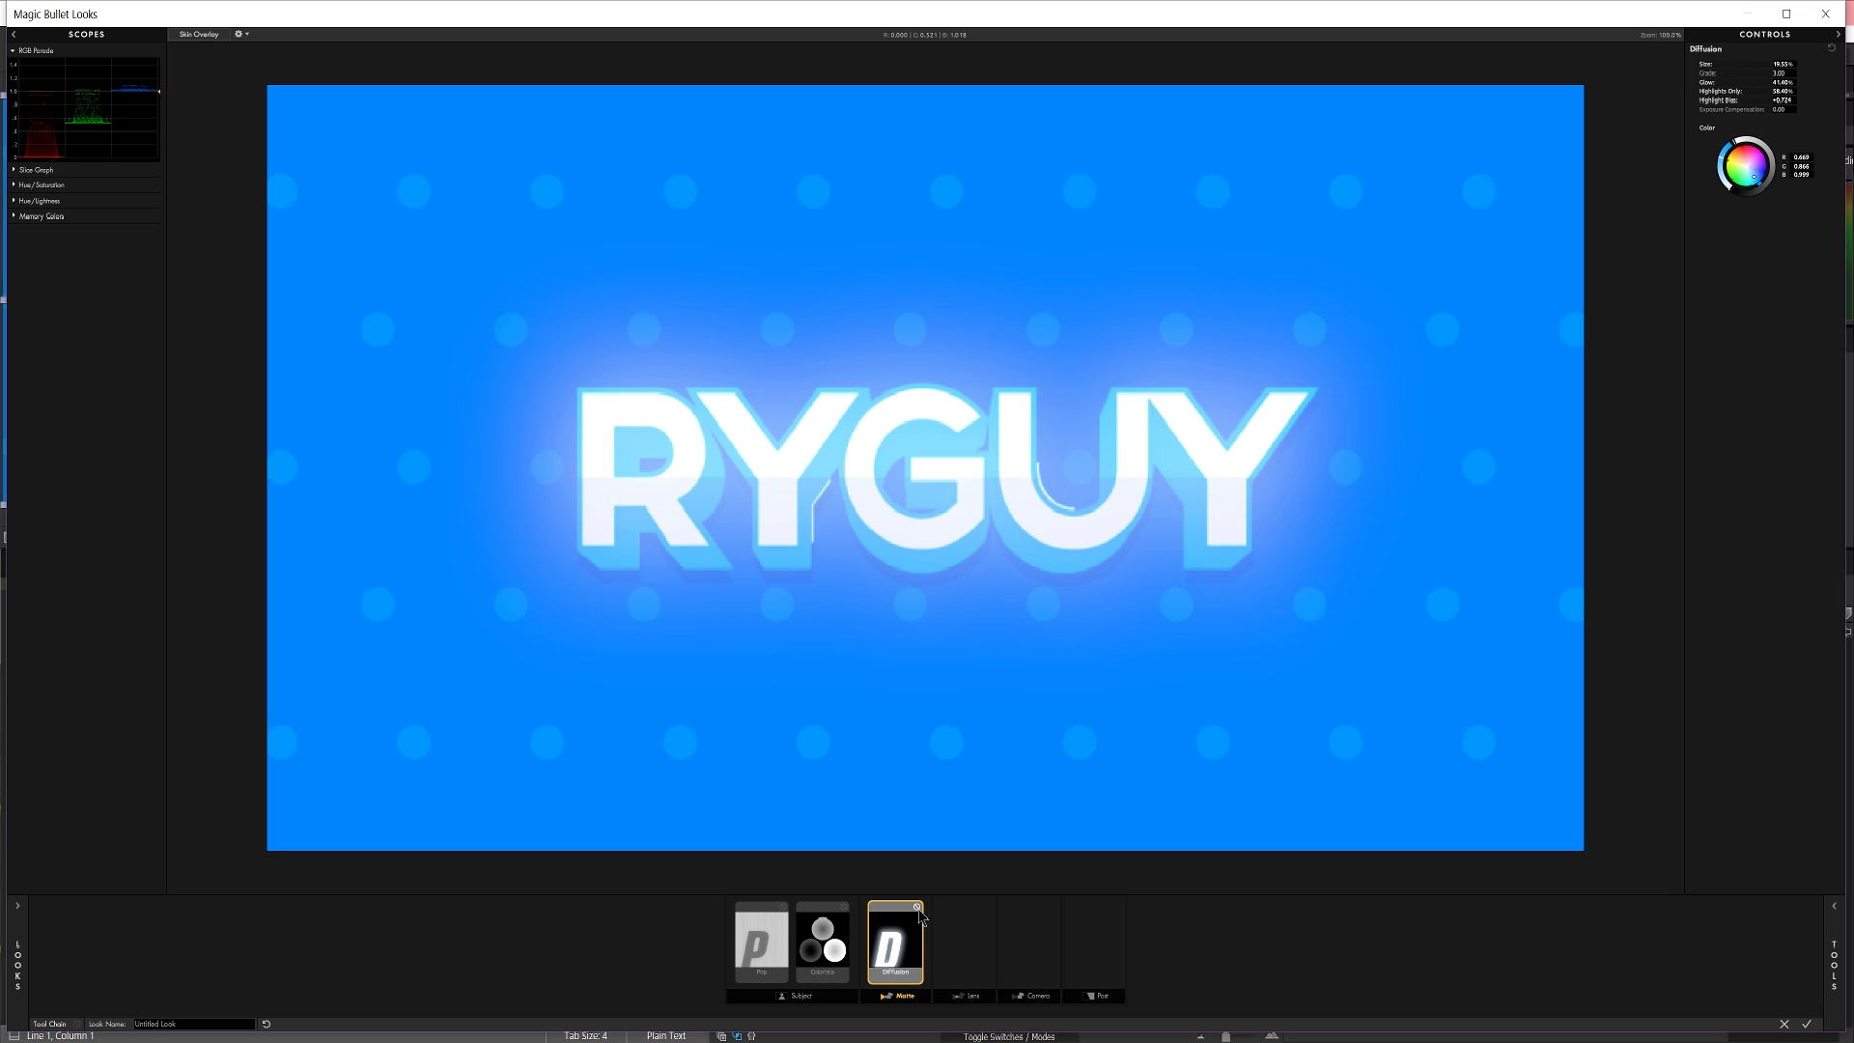
click(915, 909)
click(915, 908)
click(916, 909)
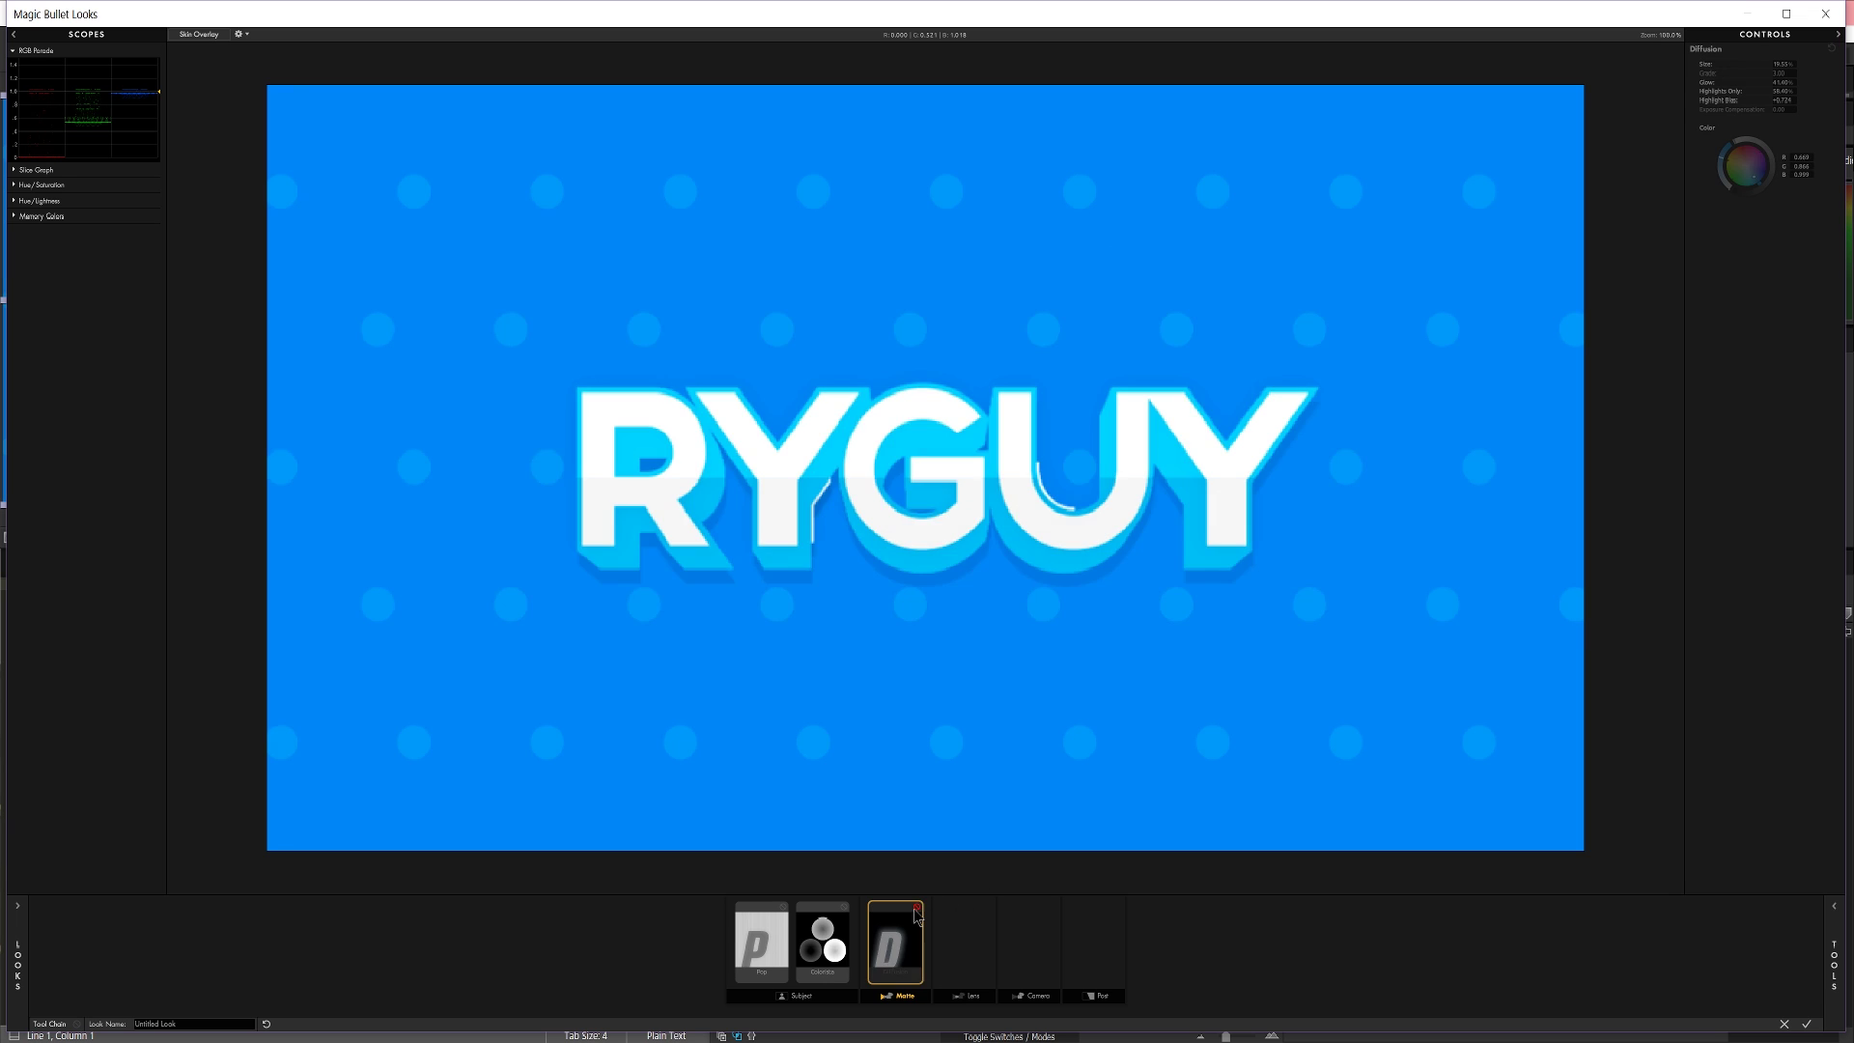
click(916, 908)
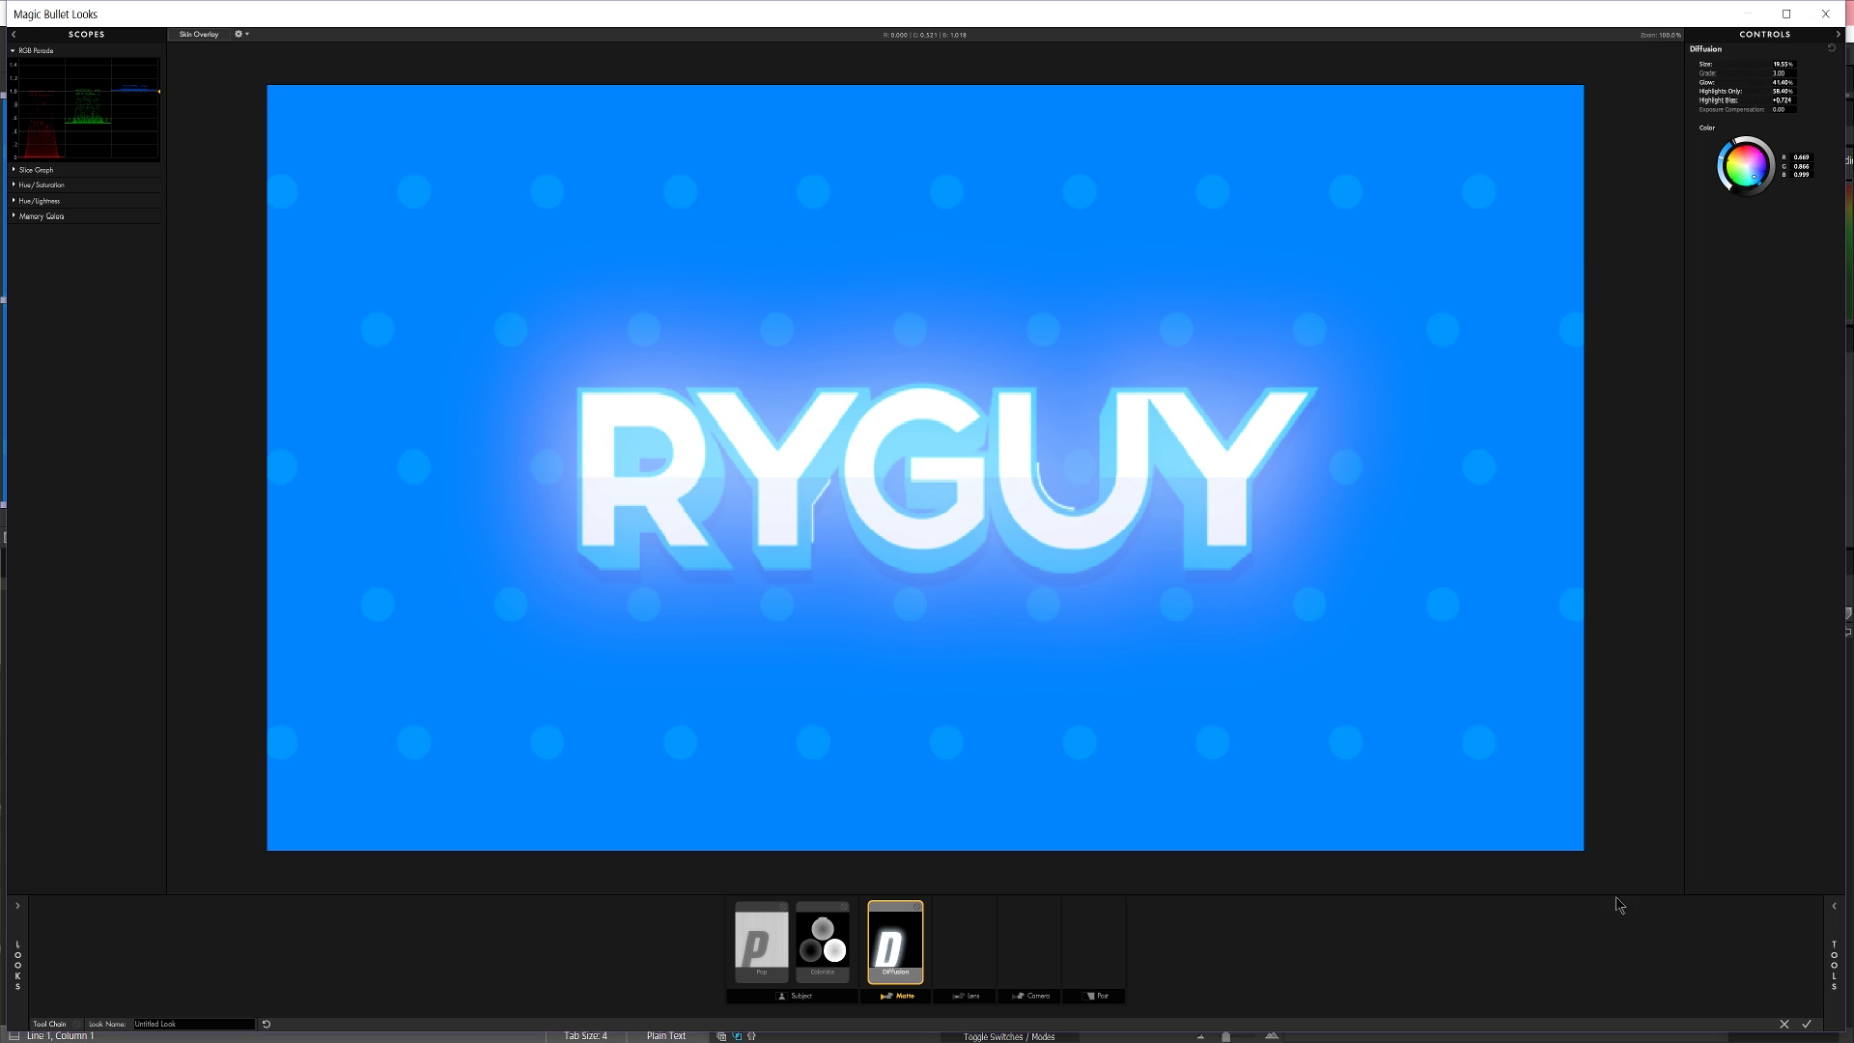
Add the Edge Softness tool to the Lens stage of the look
mouse_move(1840, 938)
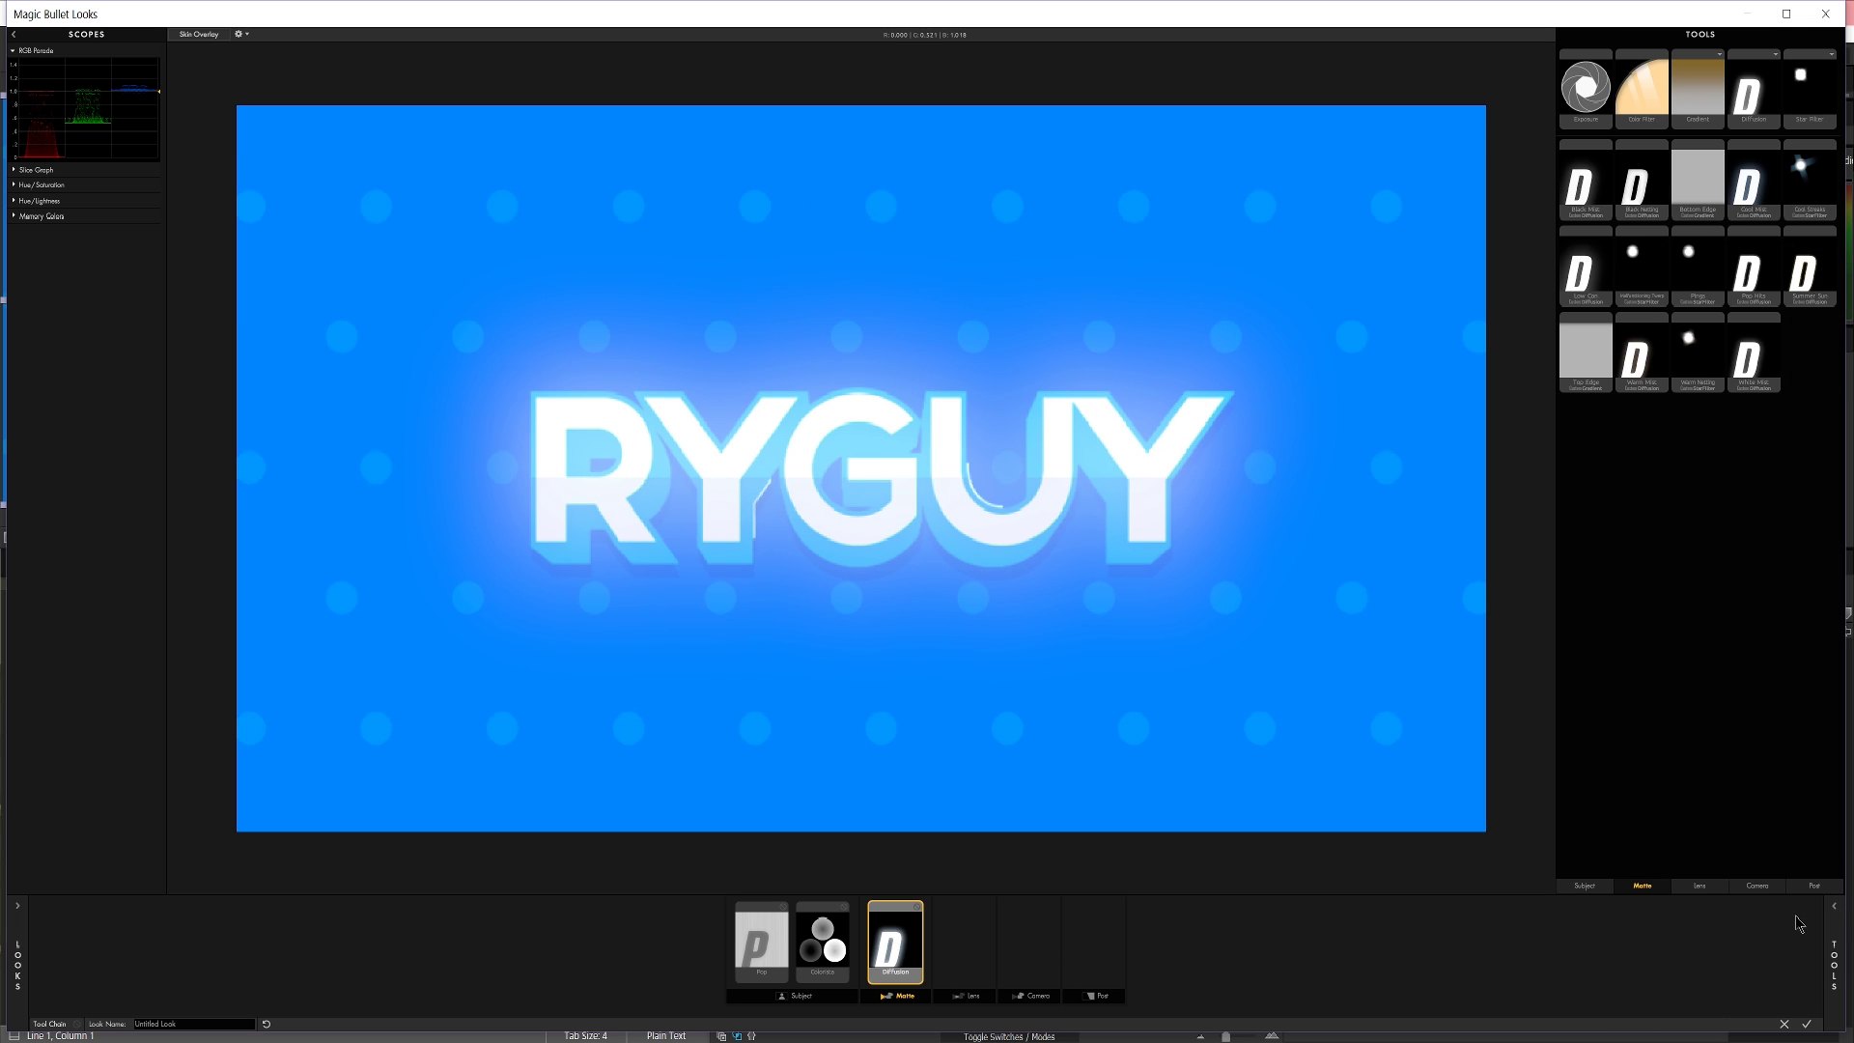
click(1699, 885)
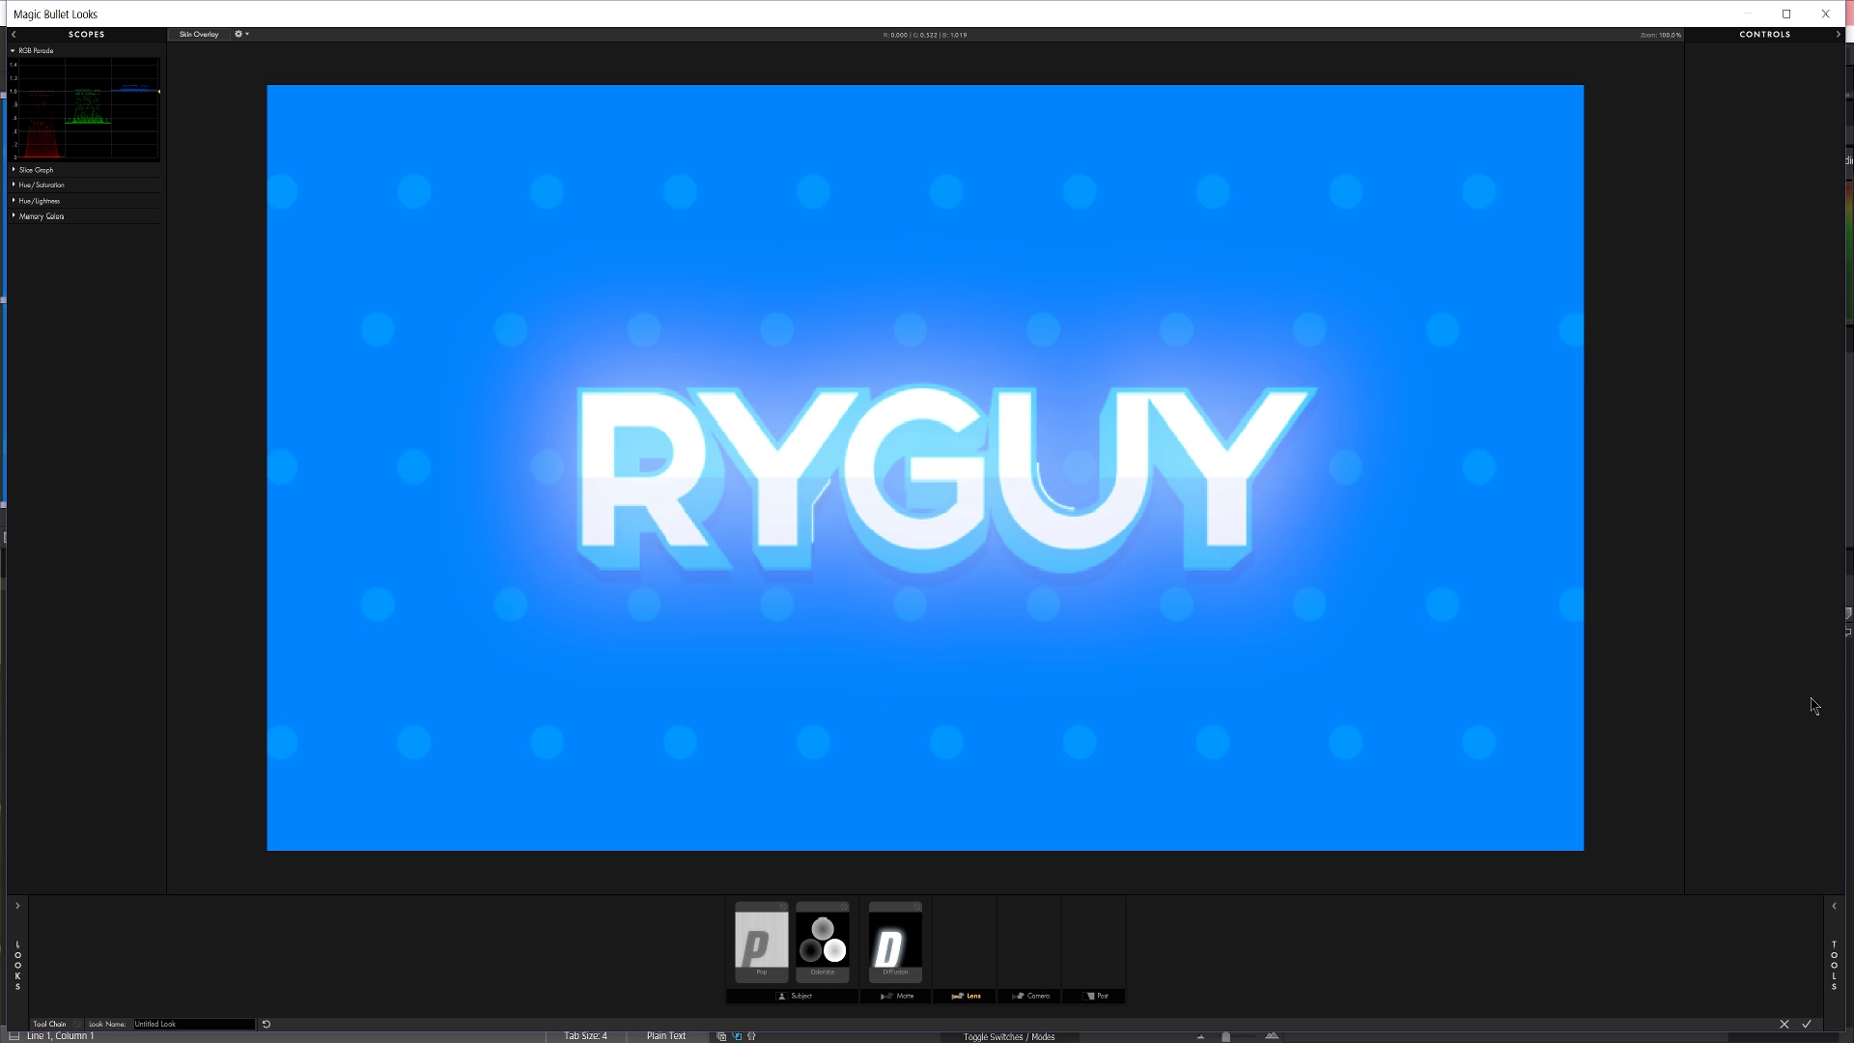
mouse_move(1838, 957)
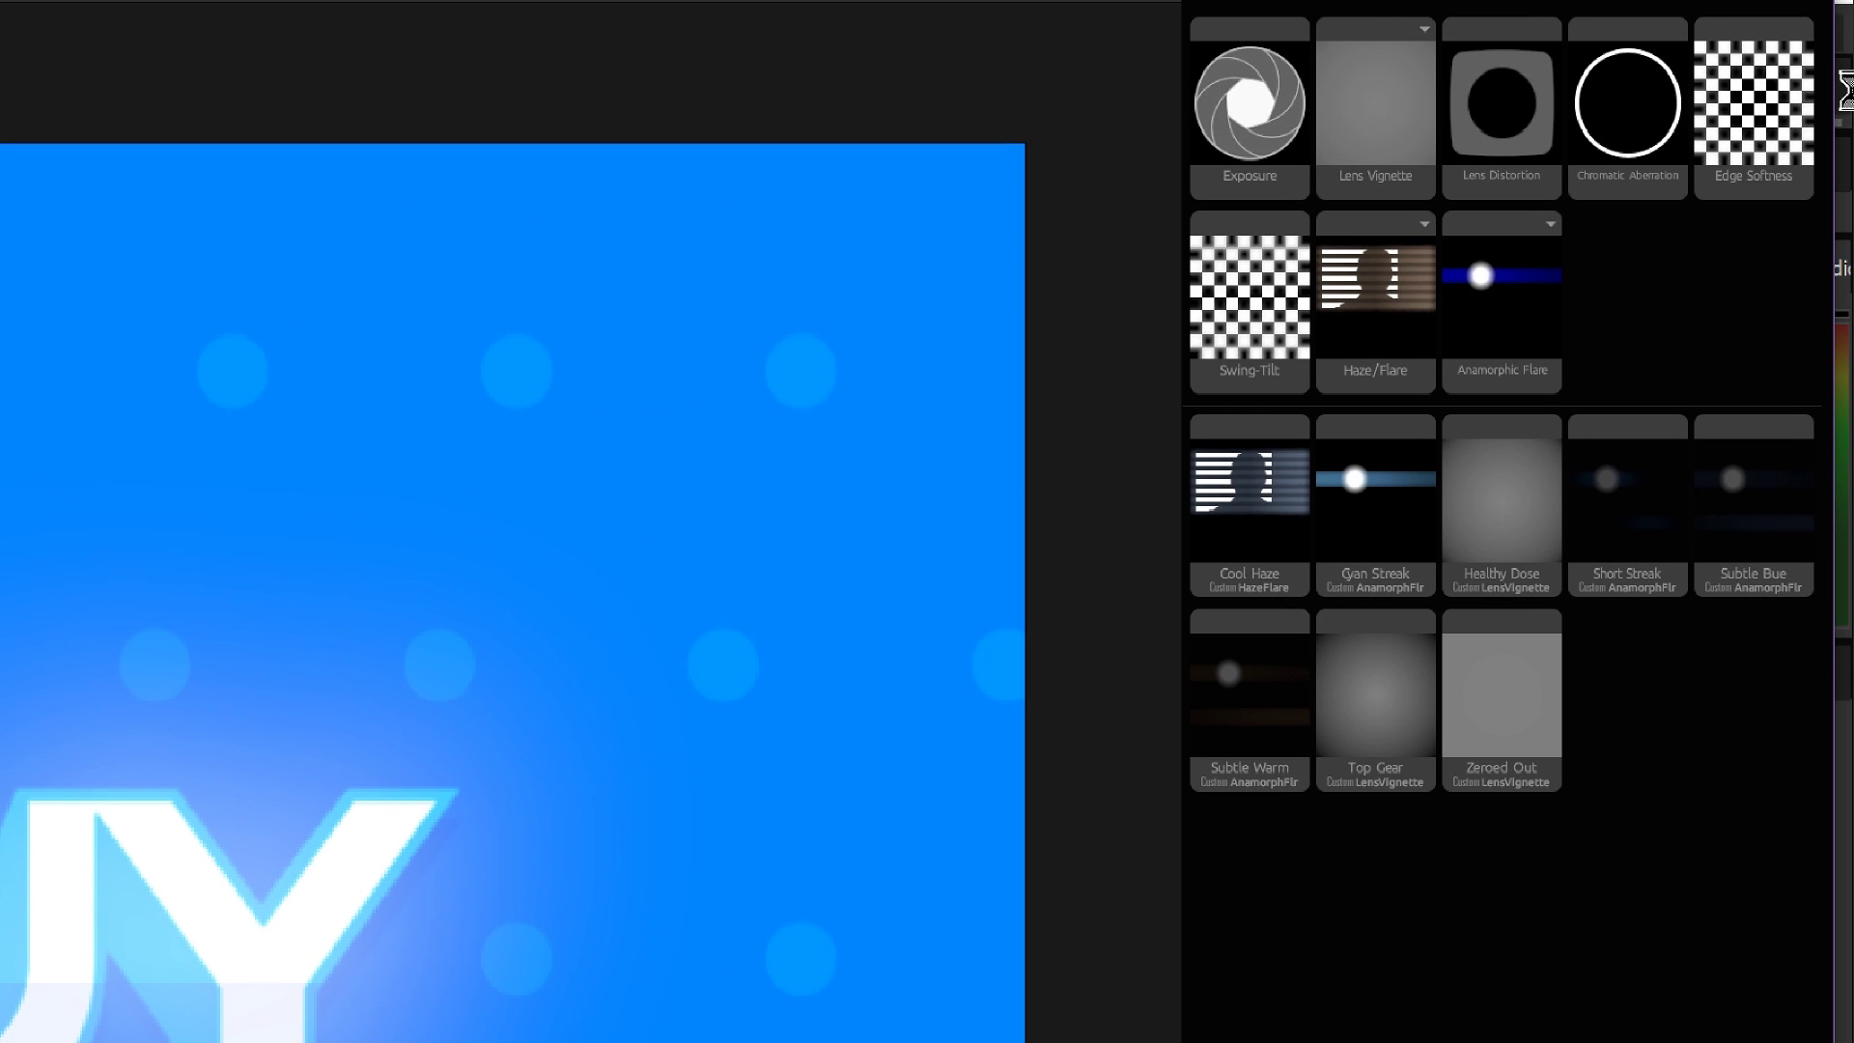
drag(1764, 117, 1342, 821)
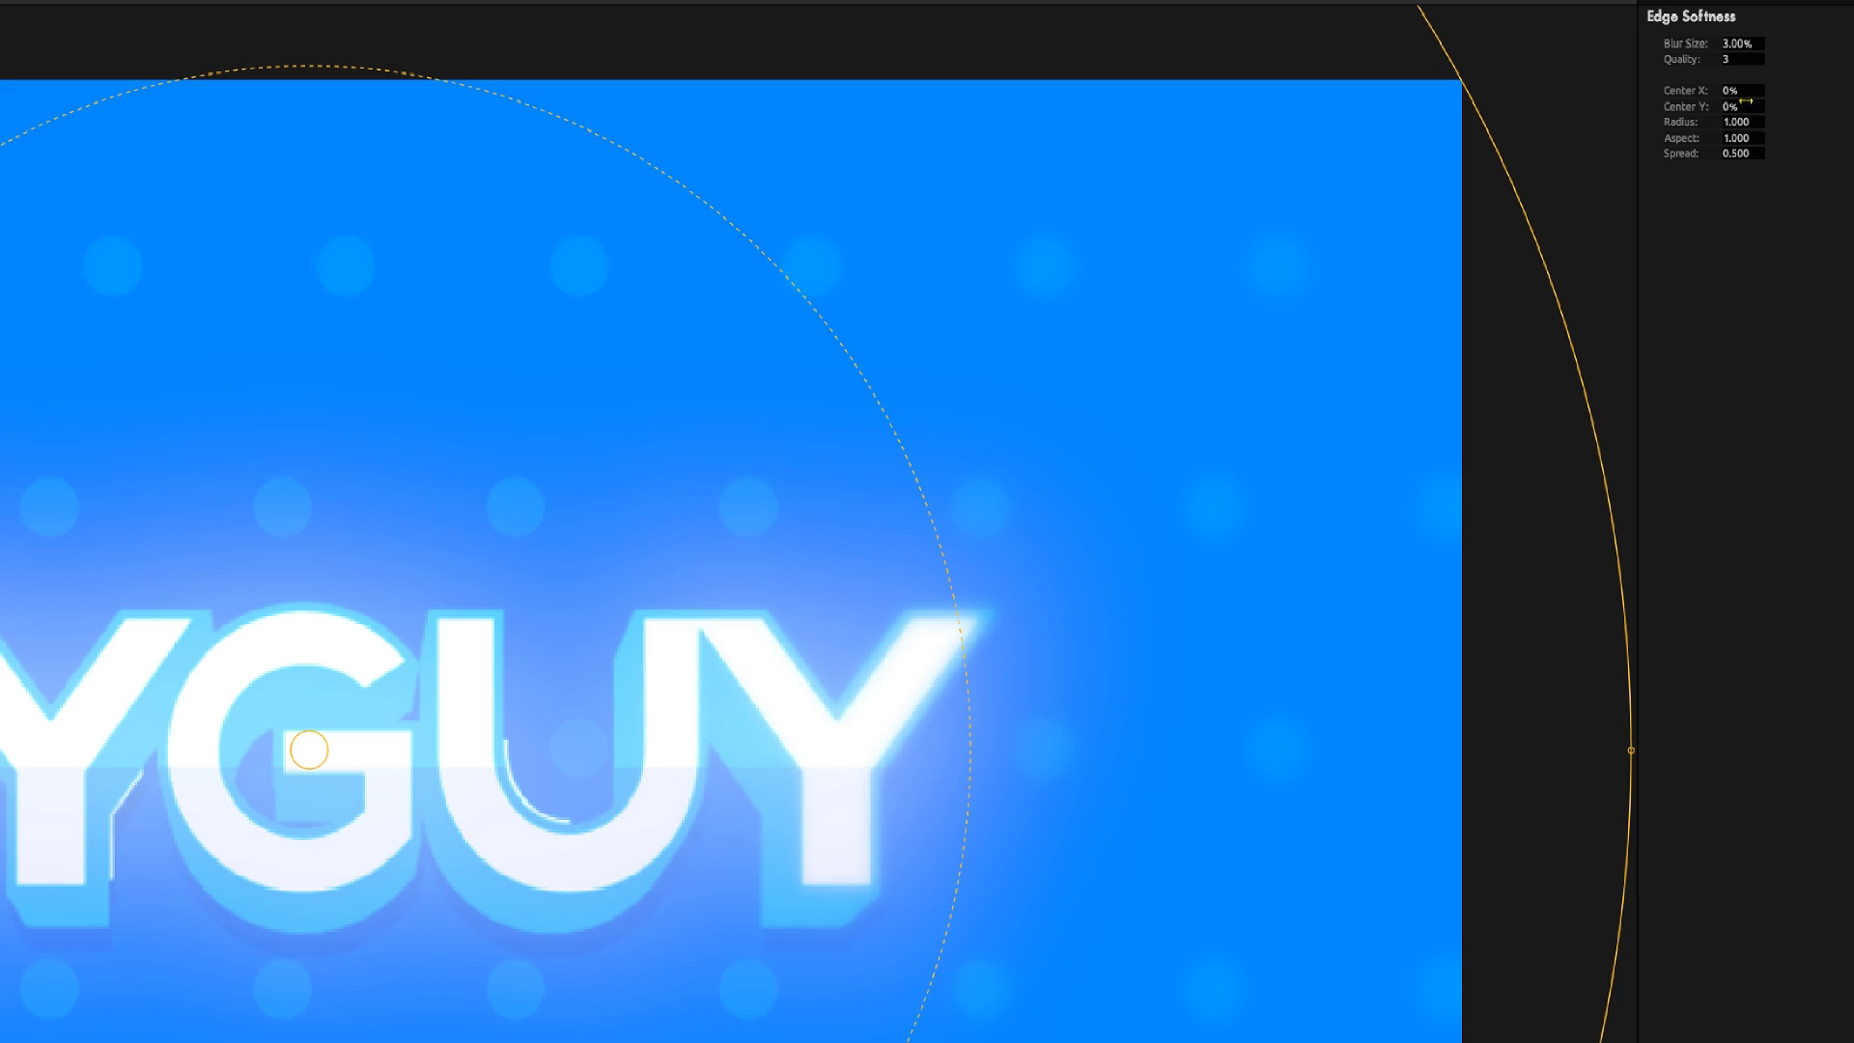
Shape the Edge Softness ellipse to fit the frame, with radius about 0.5, aspect about 1.78 and spread about 0.6
drag(1738, 138, 1804, 138)
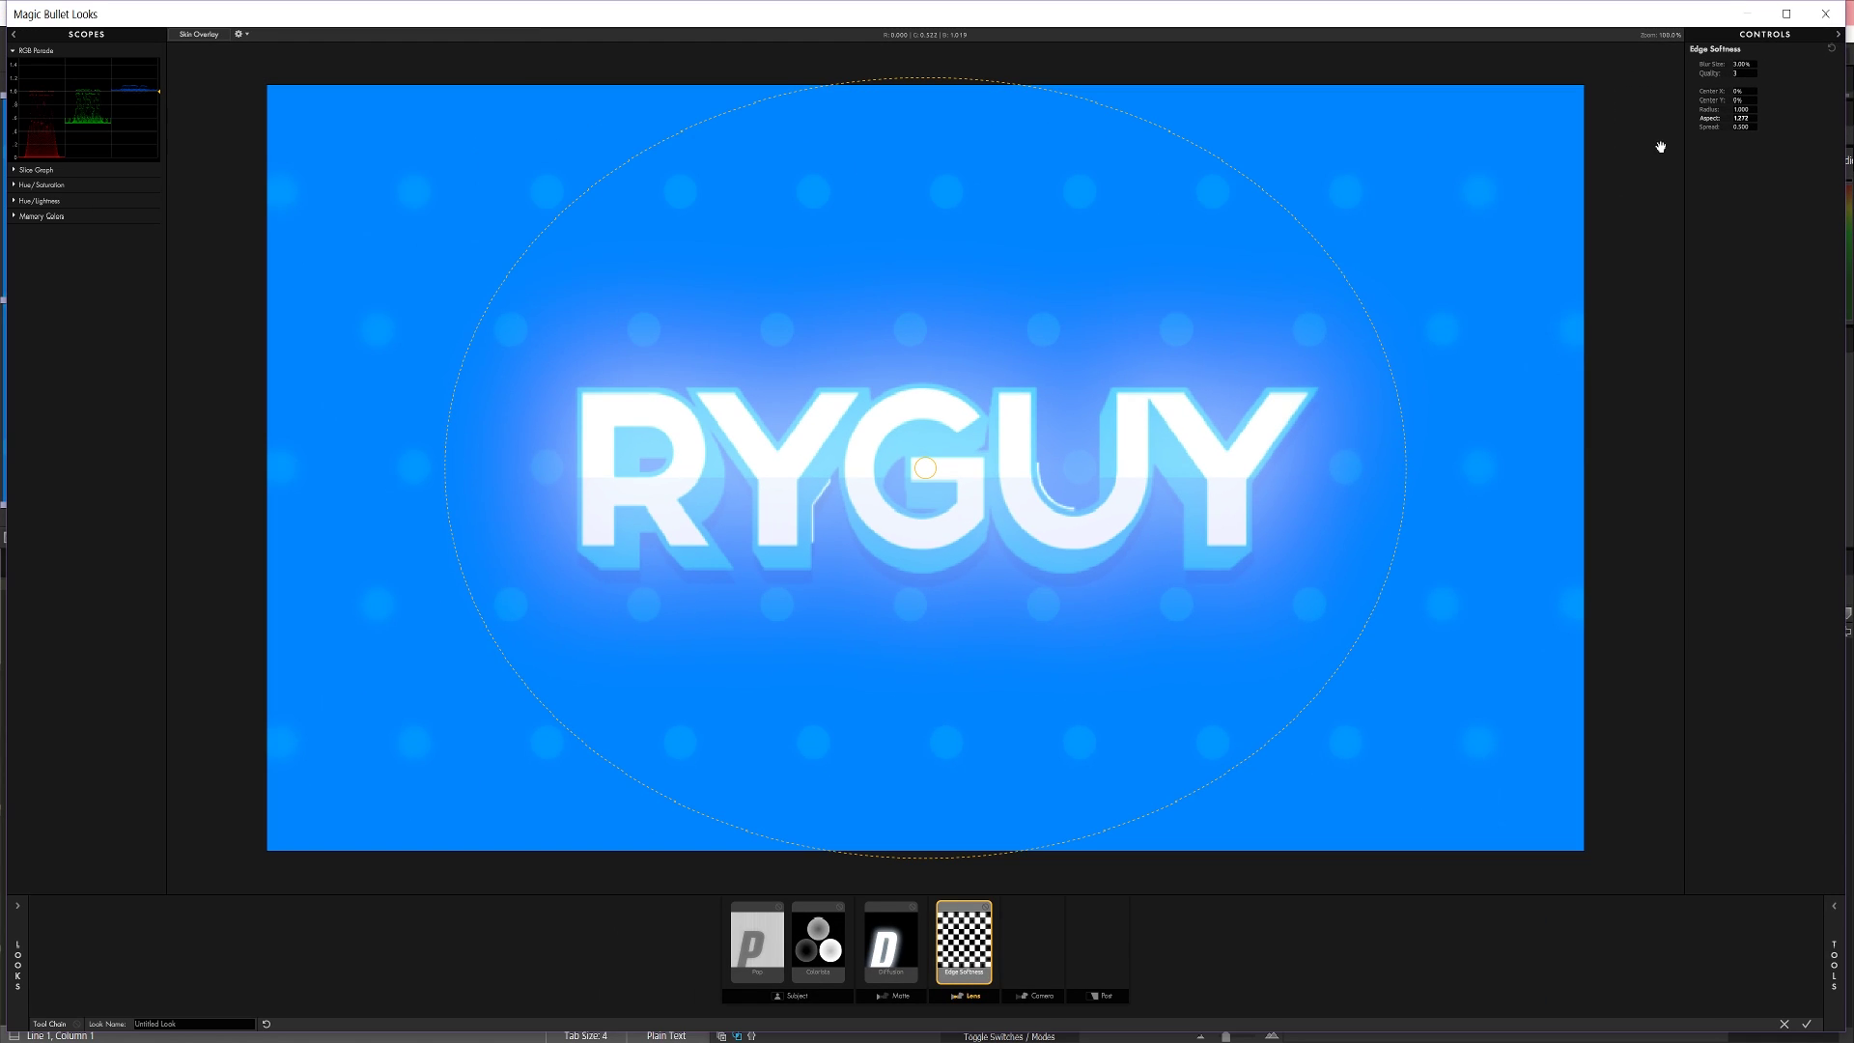
drag(1735, 119, 1814, 119)
drag(1741, 128, 1681, 110)
drag(1349, 145, 1359, 146)
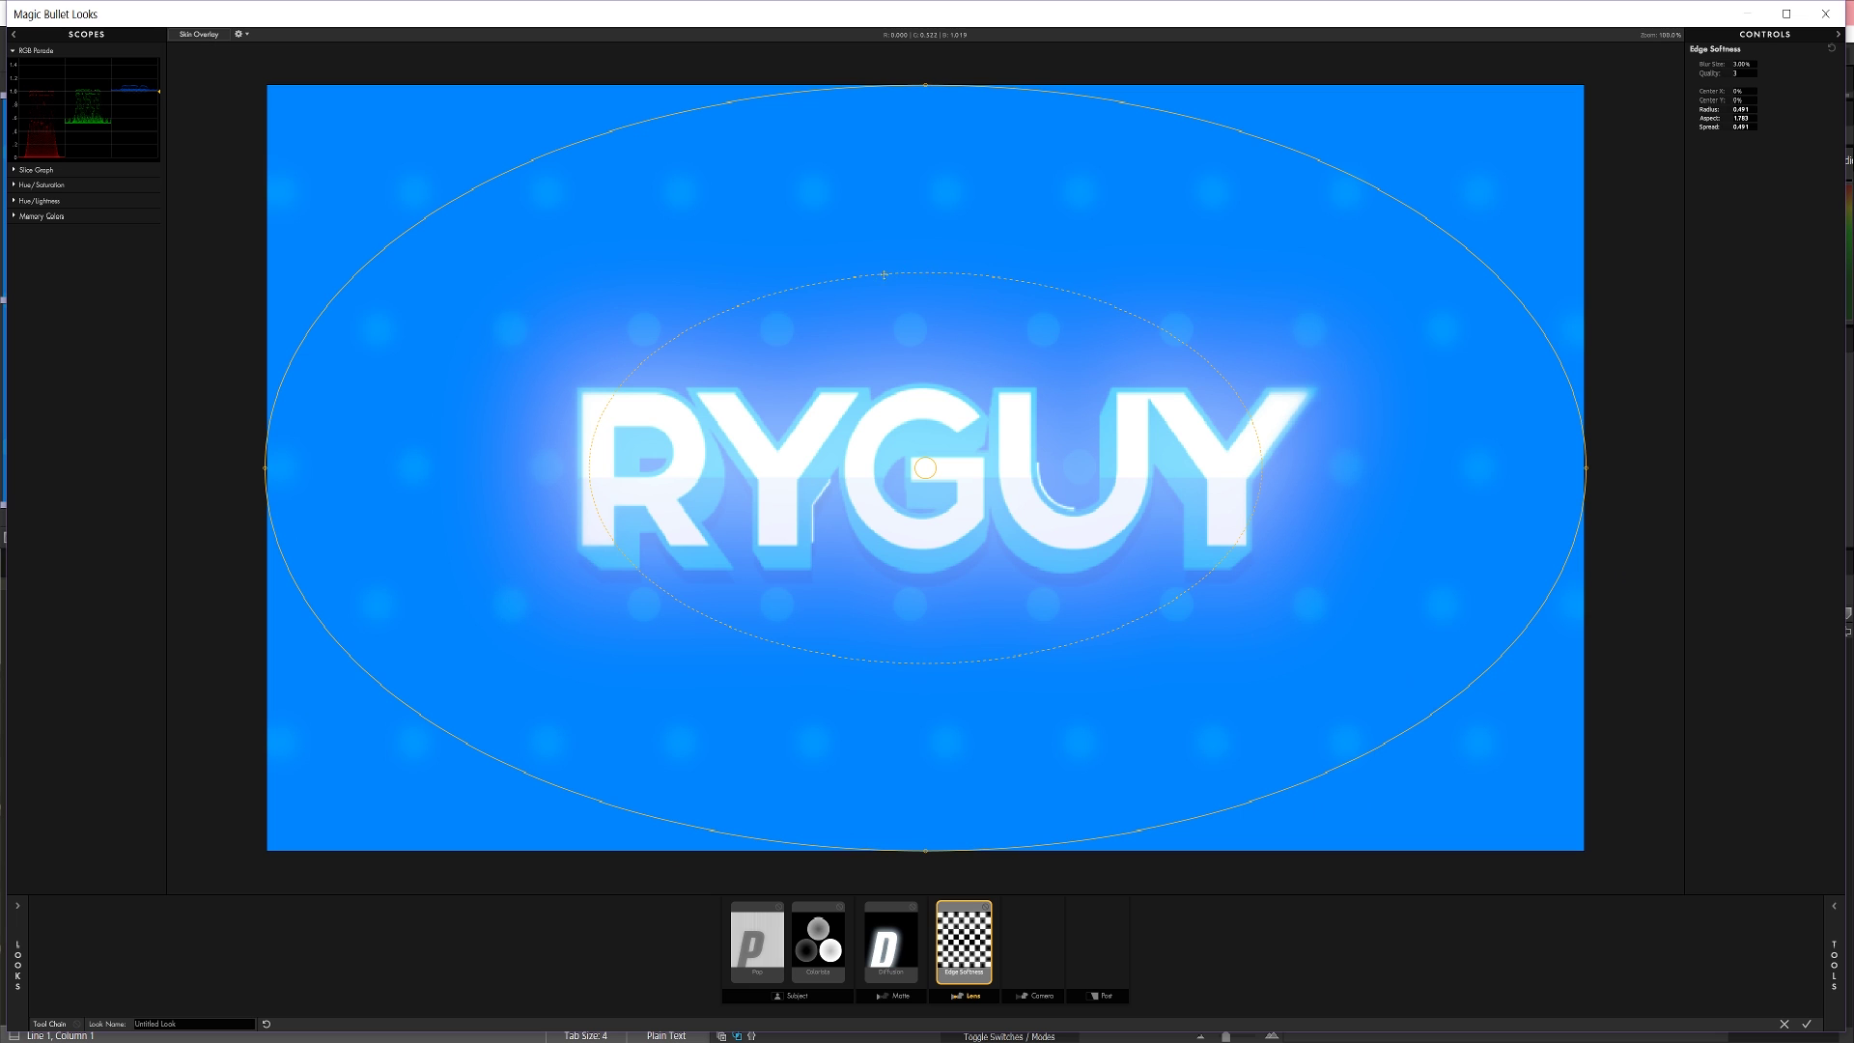
drag(952, 245, 953, 319)
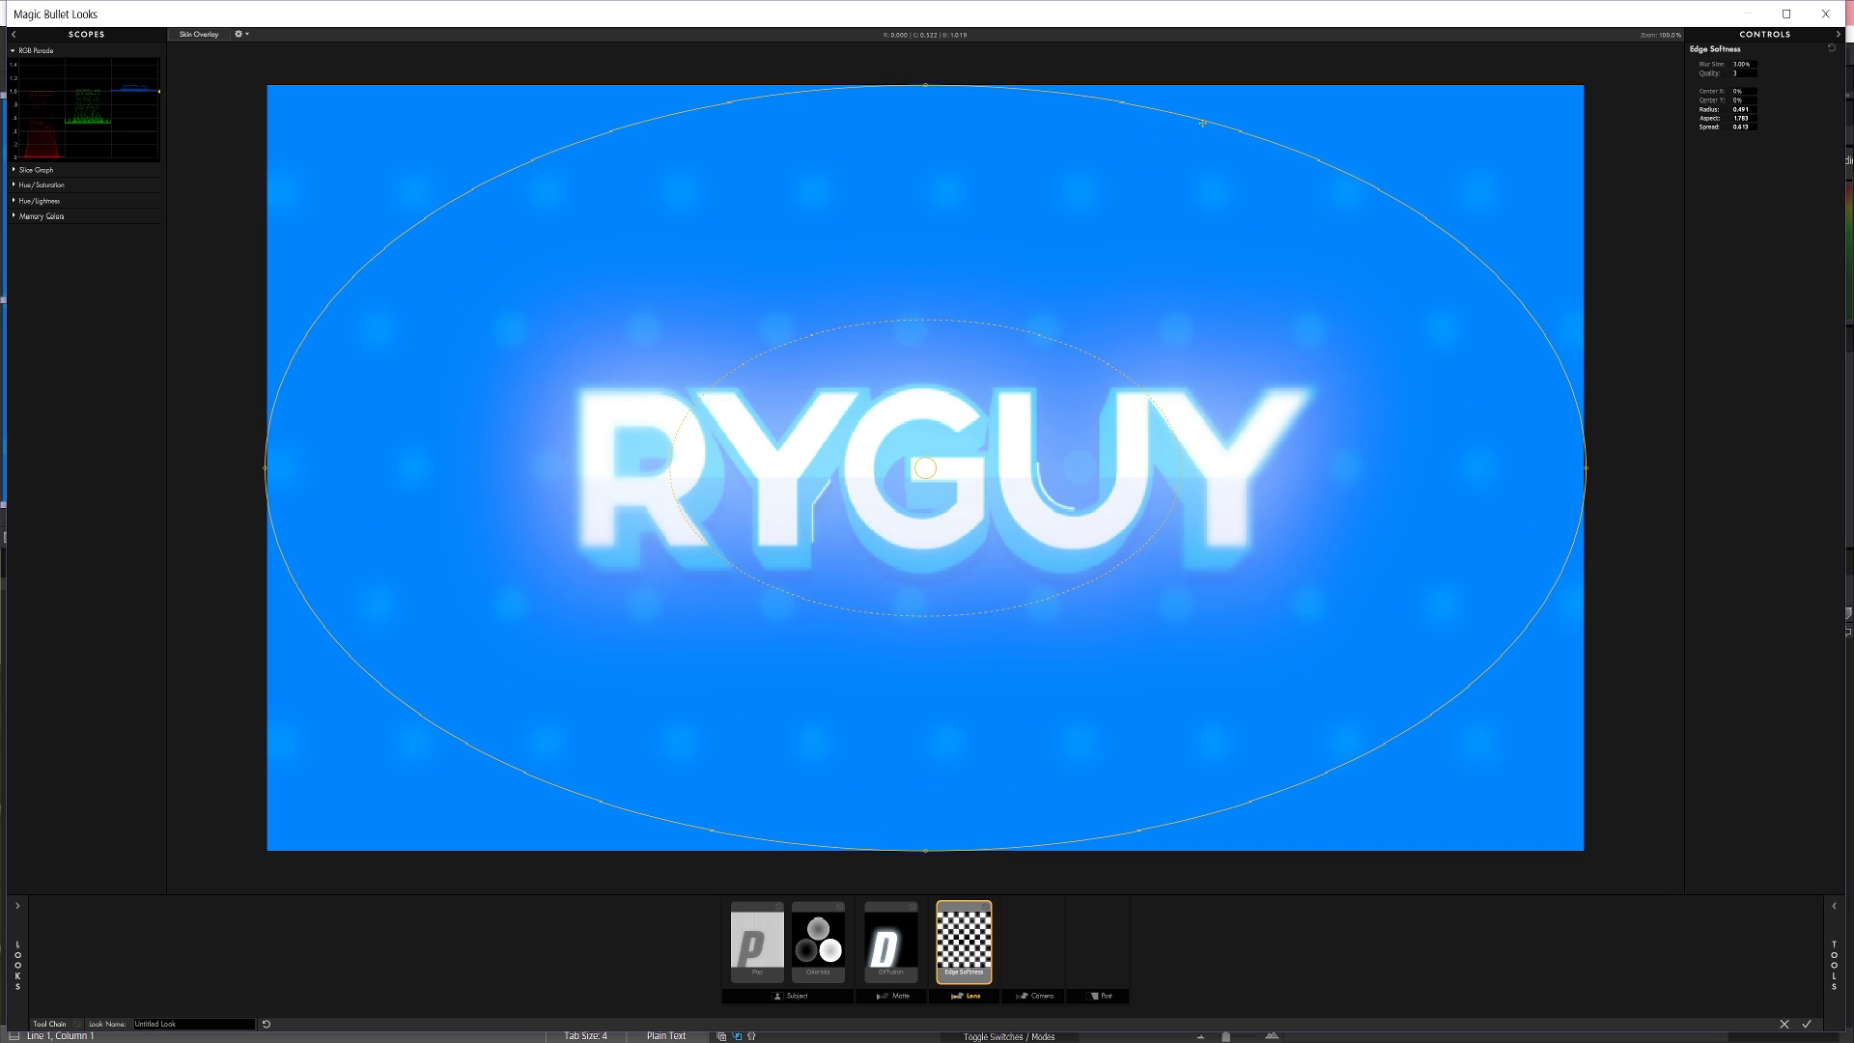
drag(1207, 122, 1202, 116)
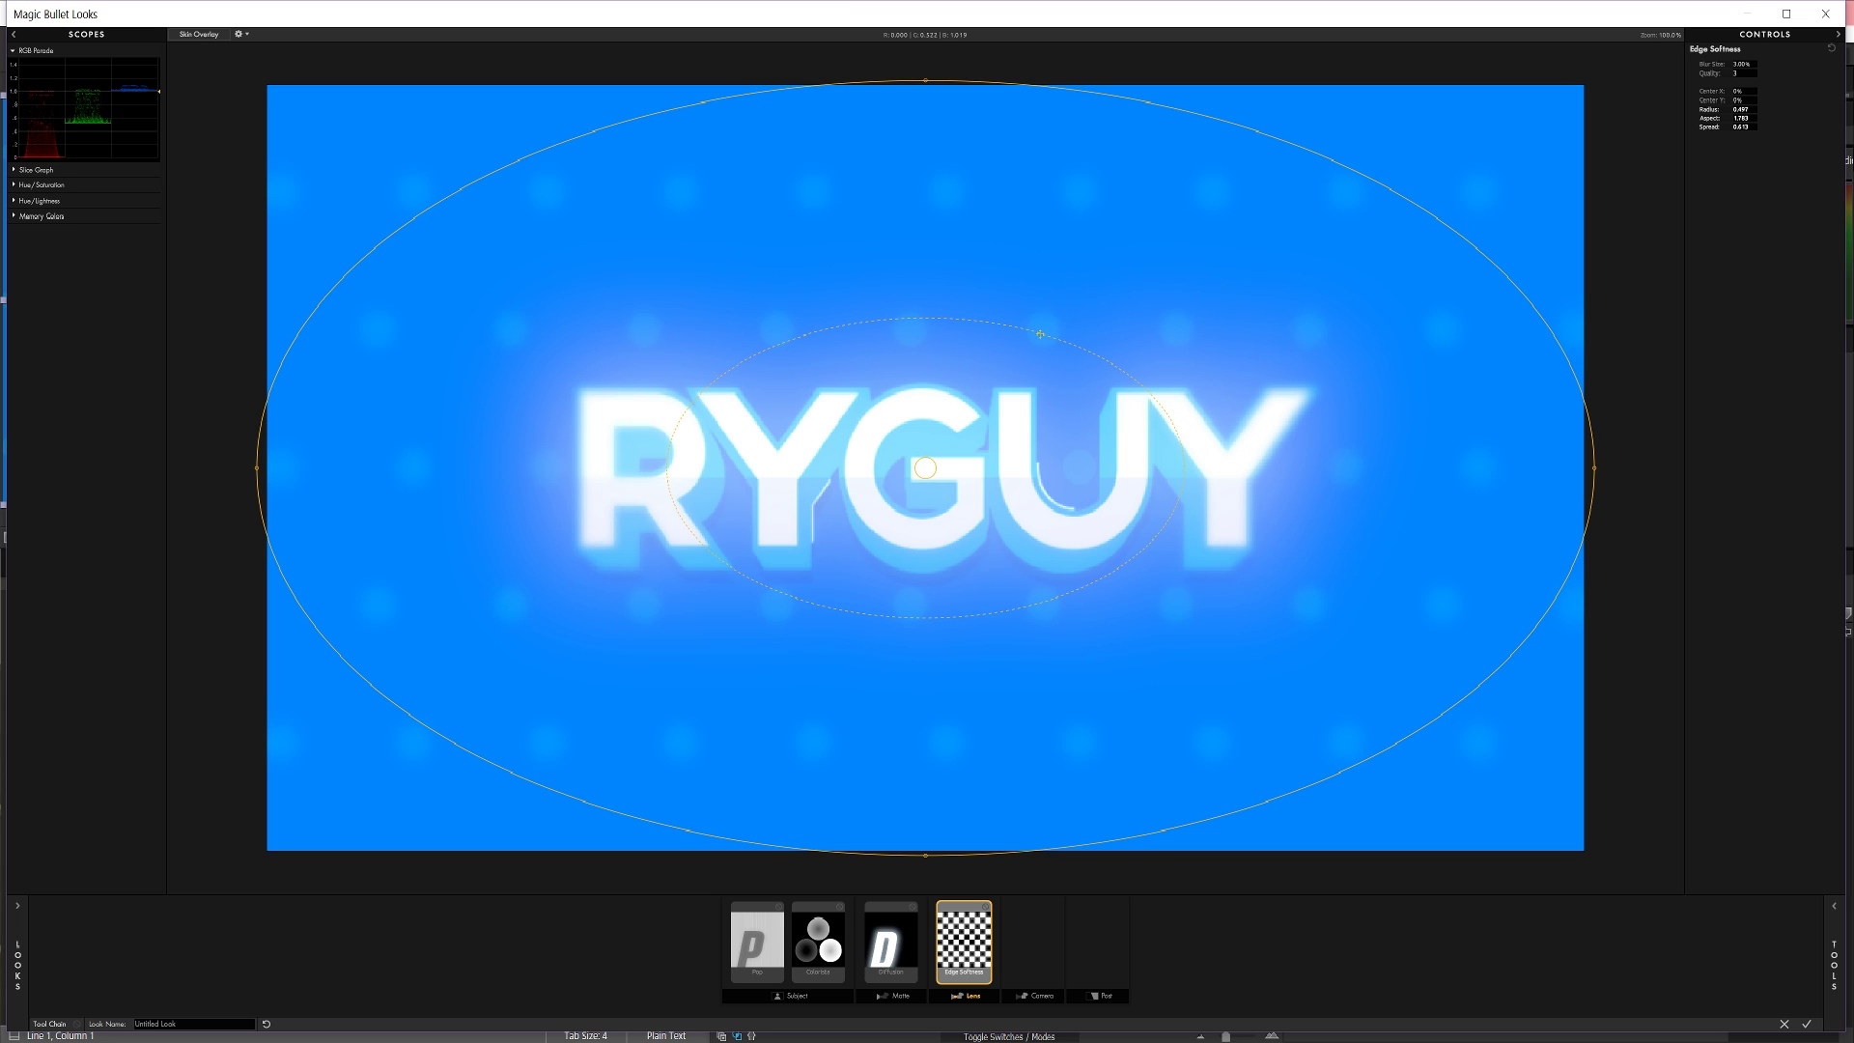
Tighten the Edge Softness ellipse on the preview to radius 0.484 and spread 0.586
drag(1041, 331, 1075, 322)
drag(1303, 167, 1284, 176)
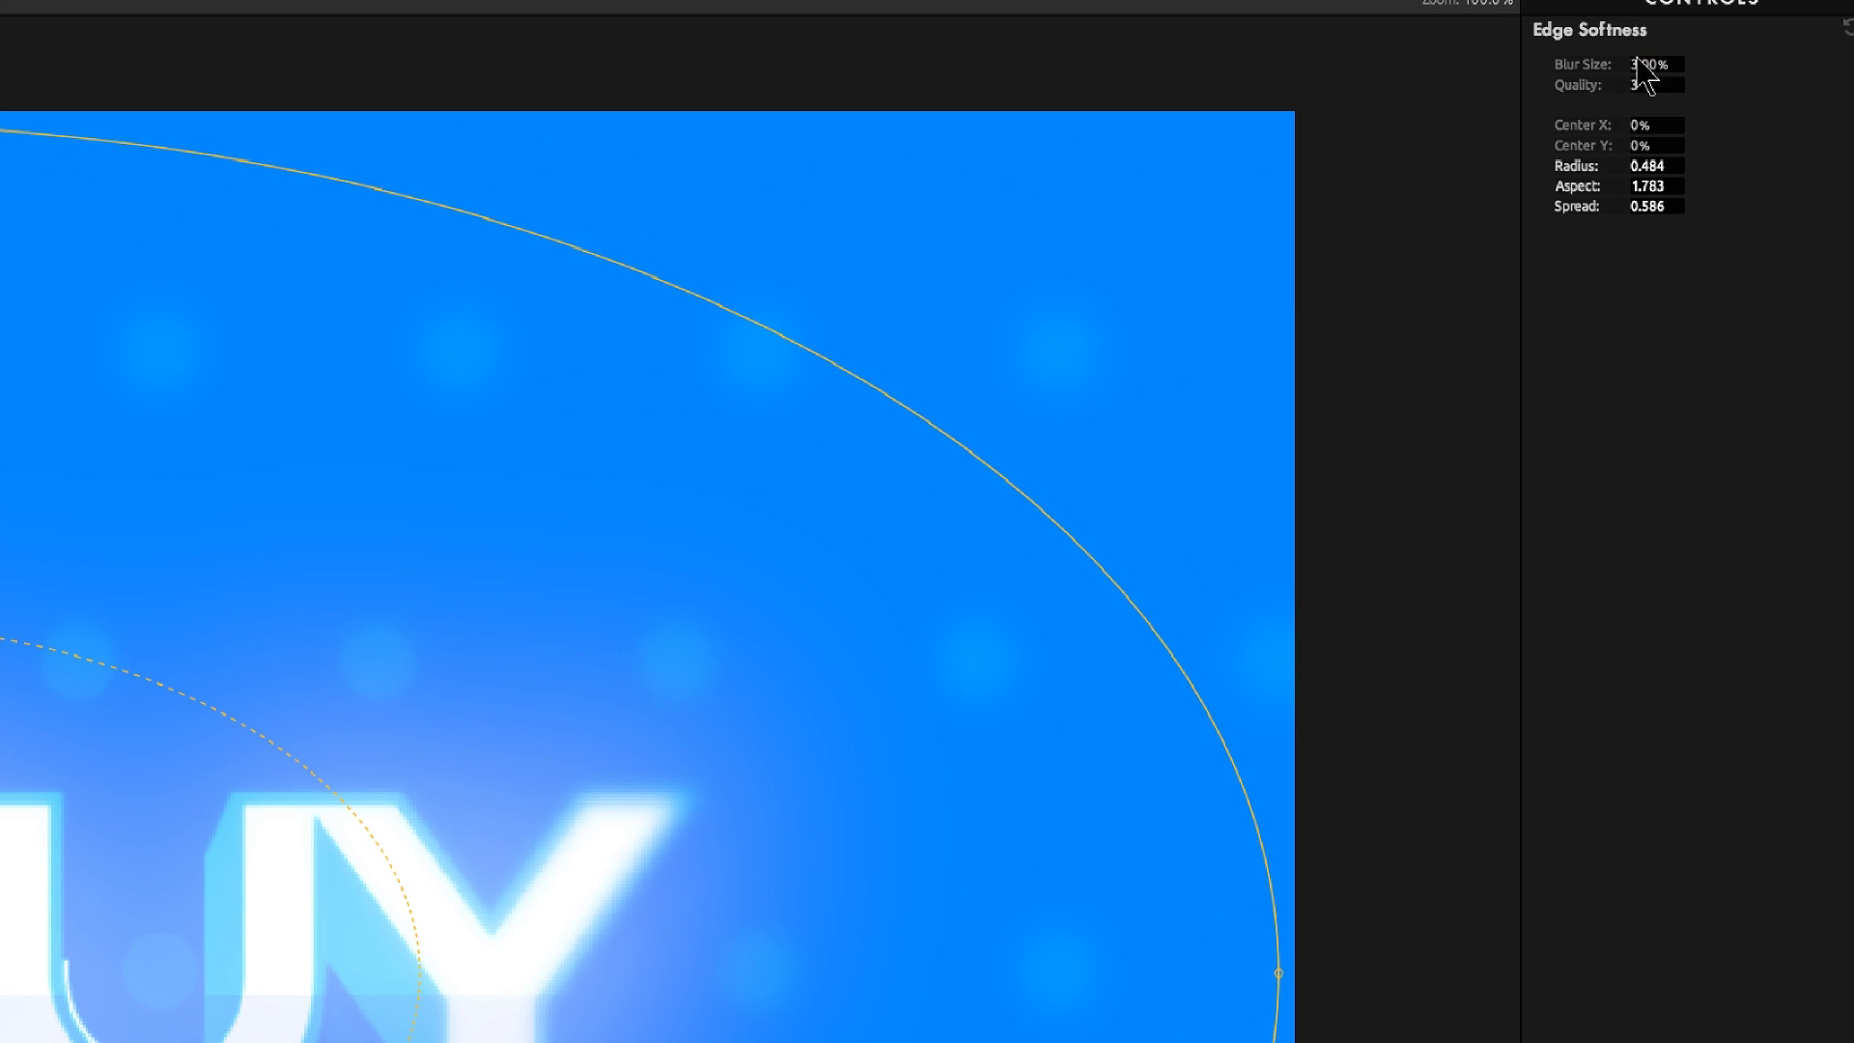
Test the Edge Softness Blur Size at 4%, 10% and 2%, and return it to 3%
click(1651, 64)
text(4)
key(Return)
click(1651, 64)
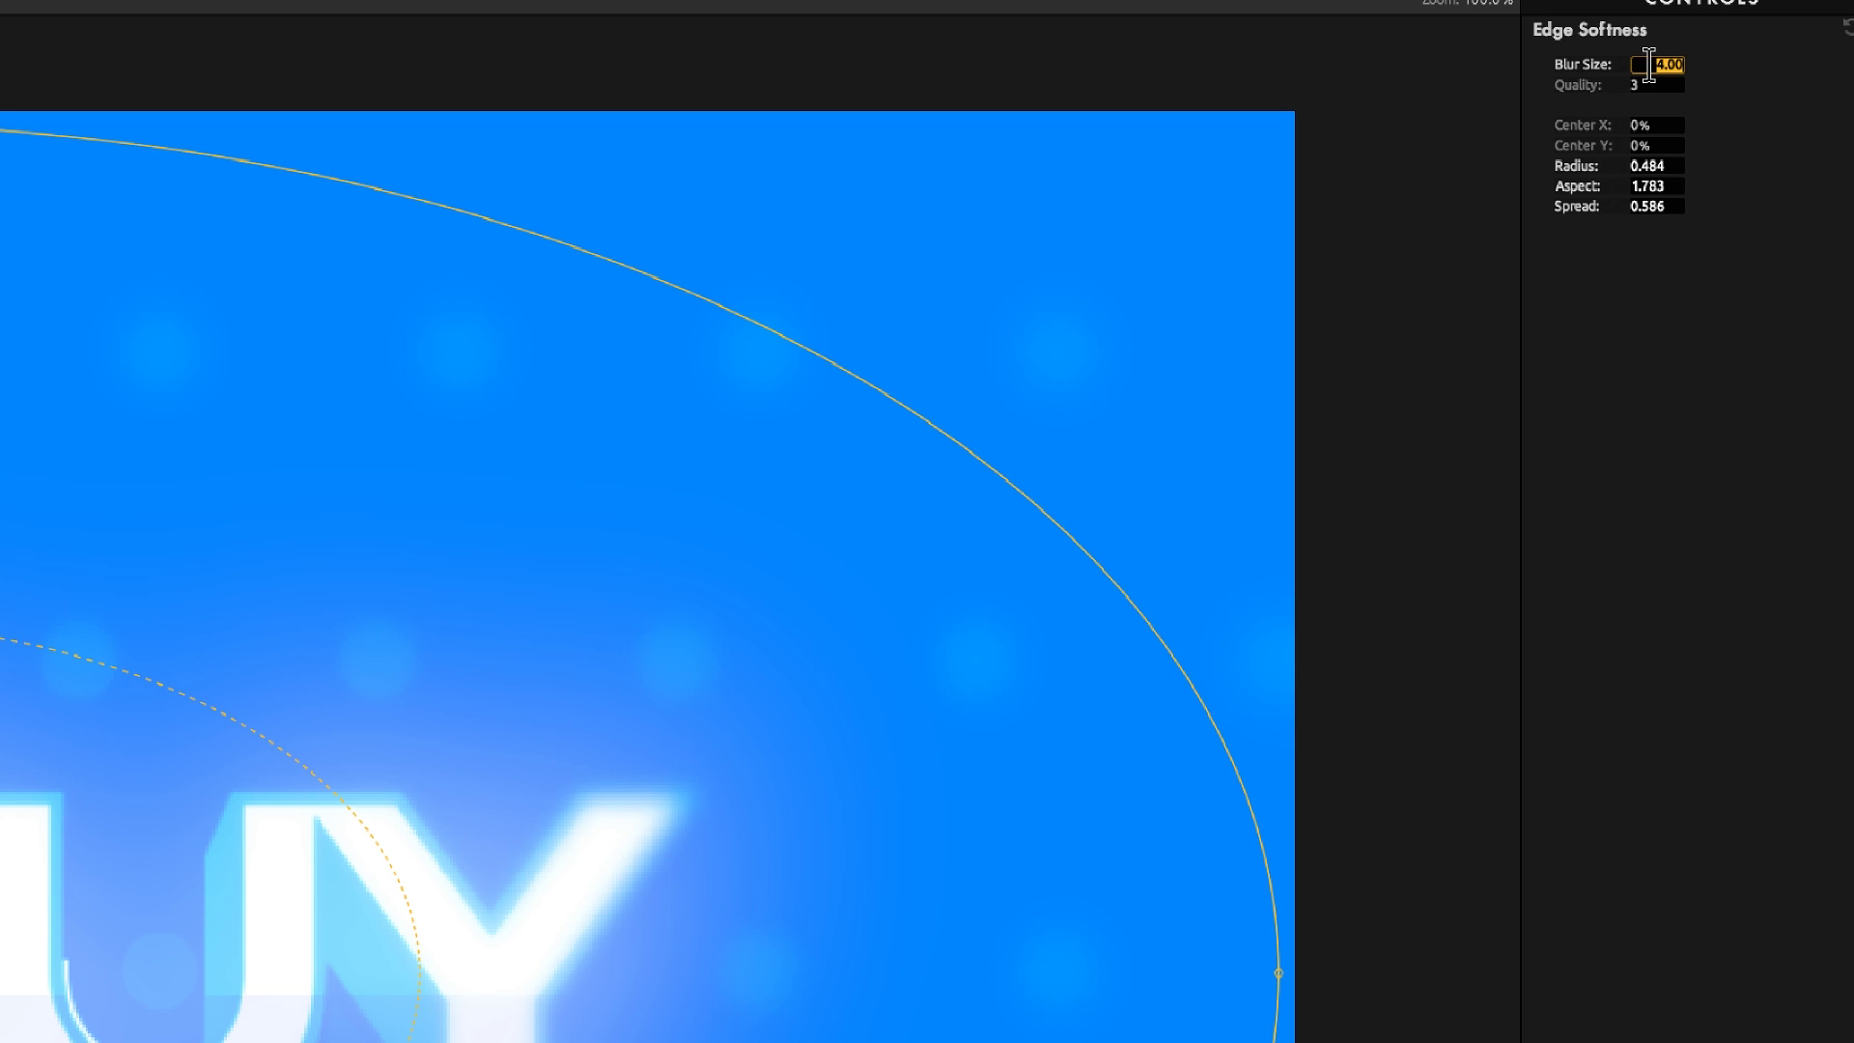
text(10)
key(Return)
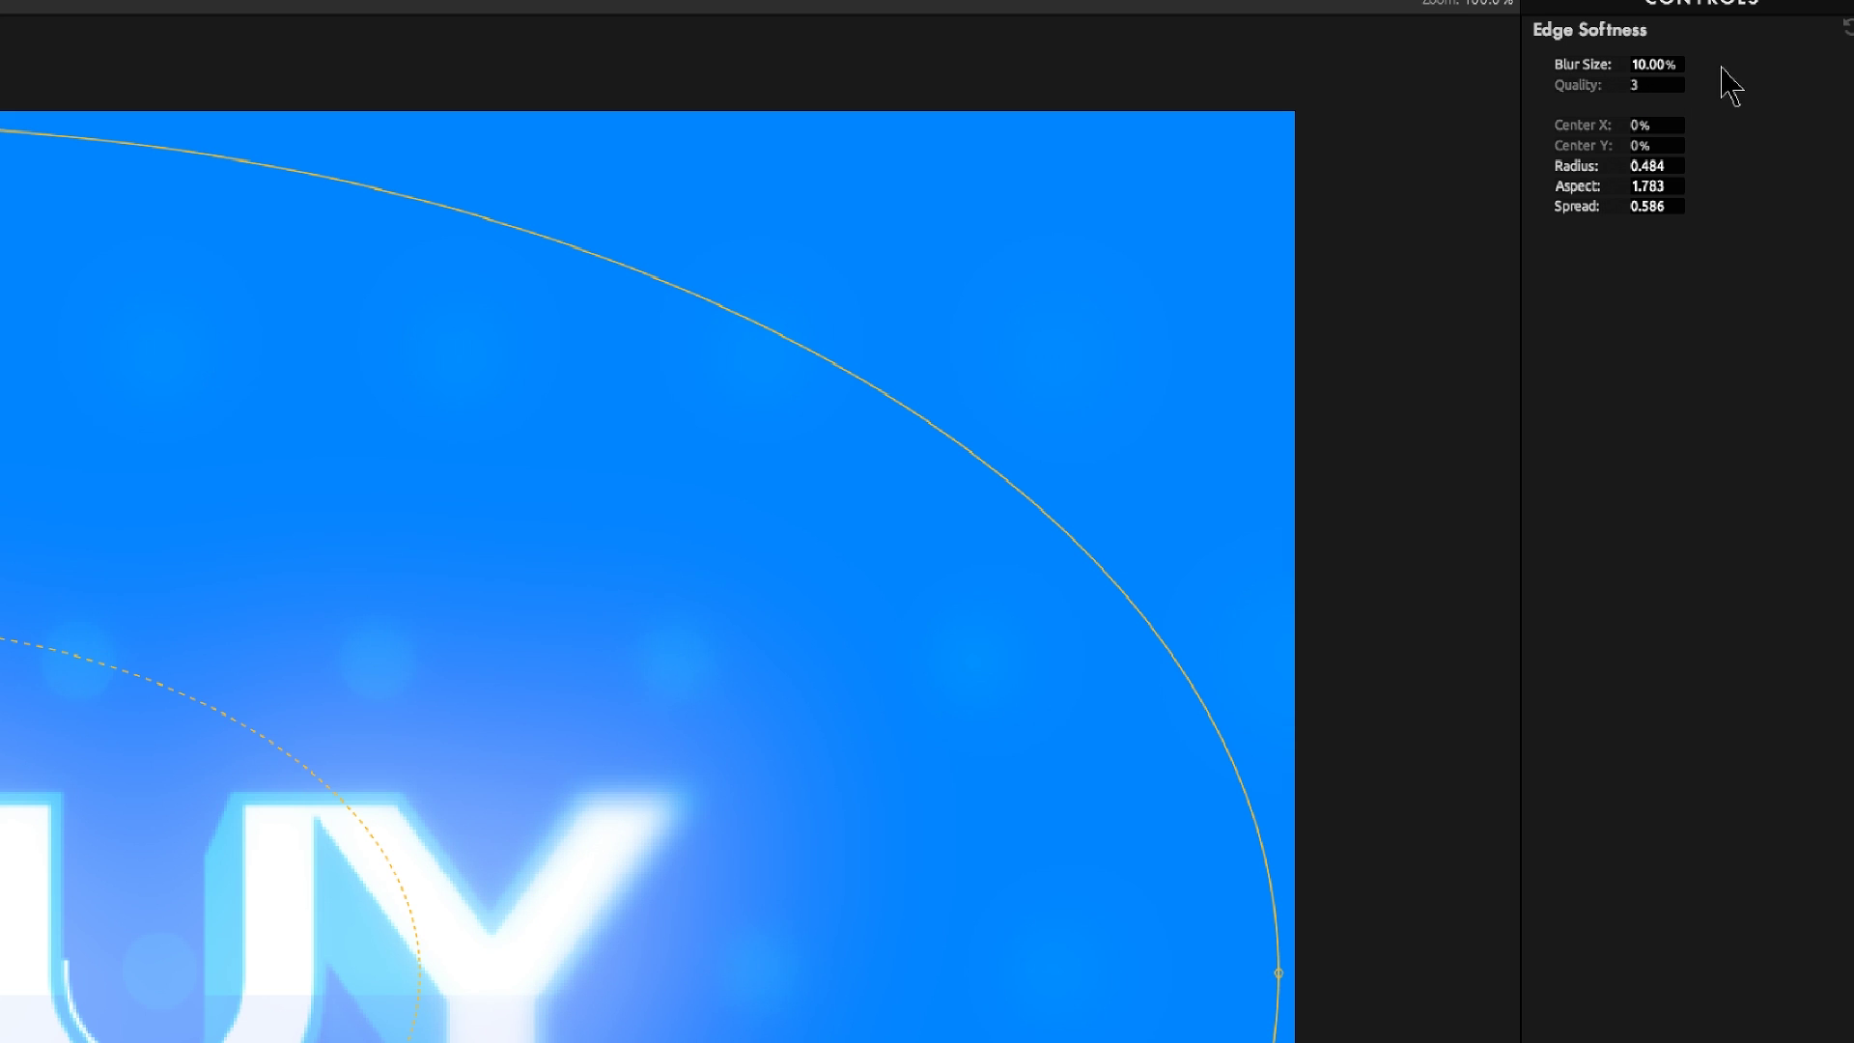
click(1638, 61)
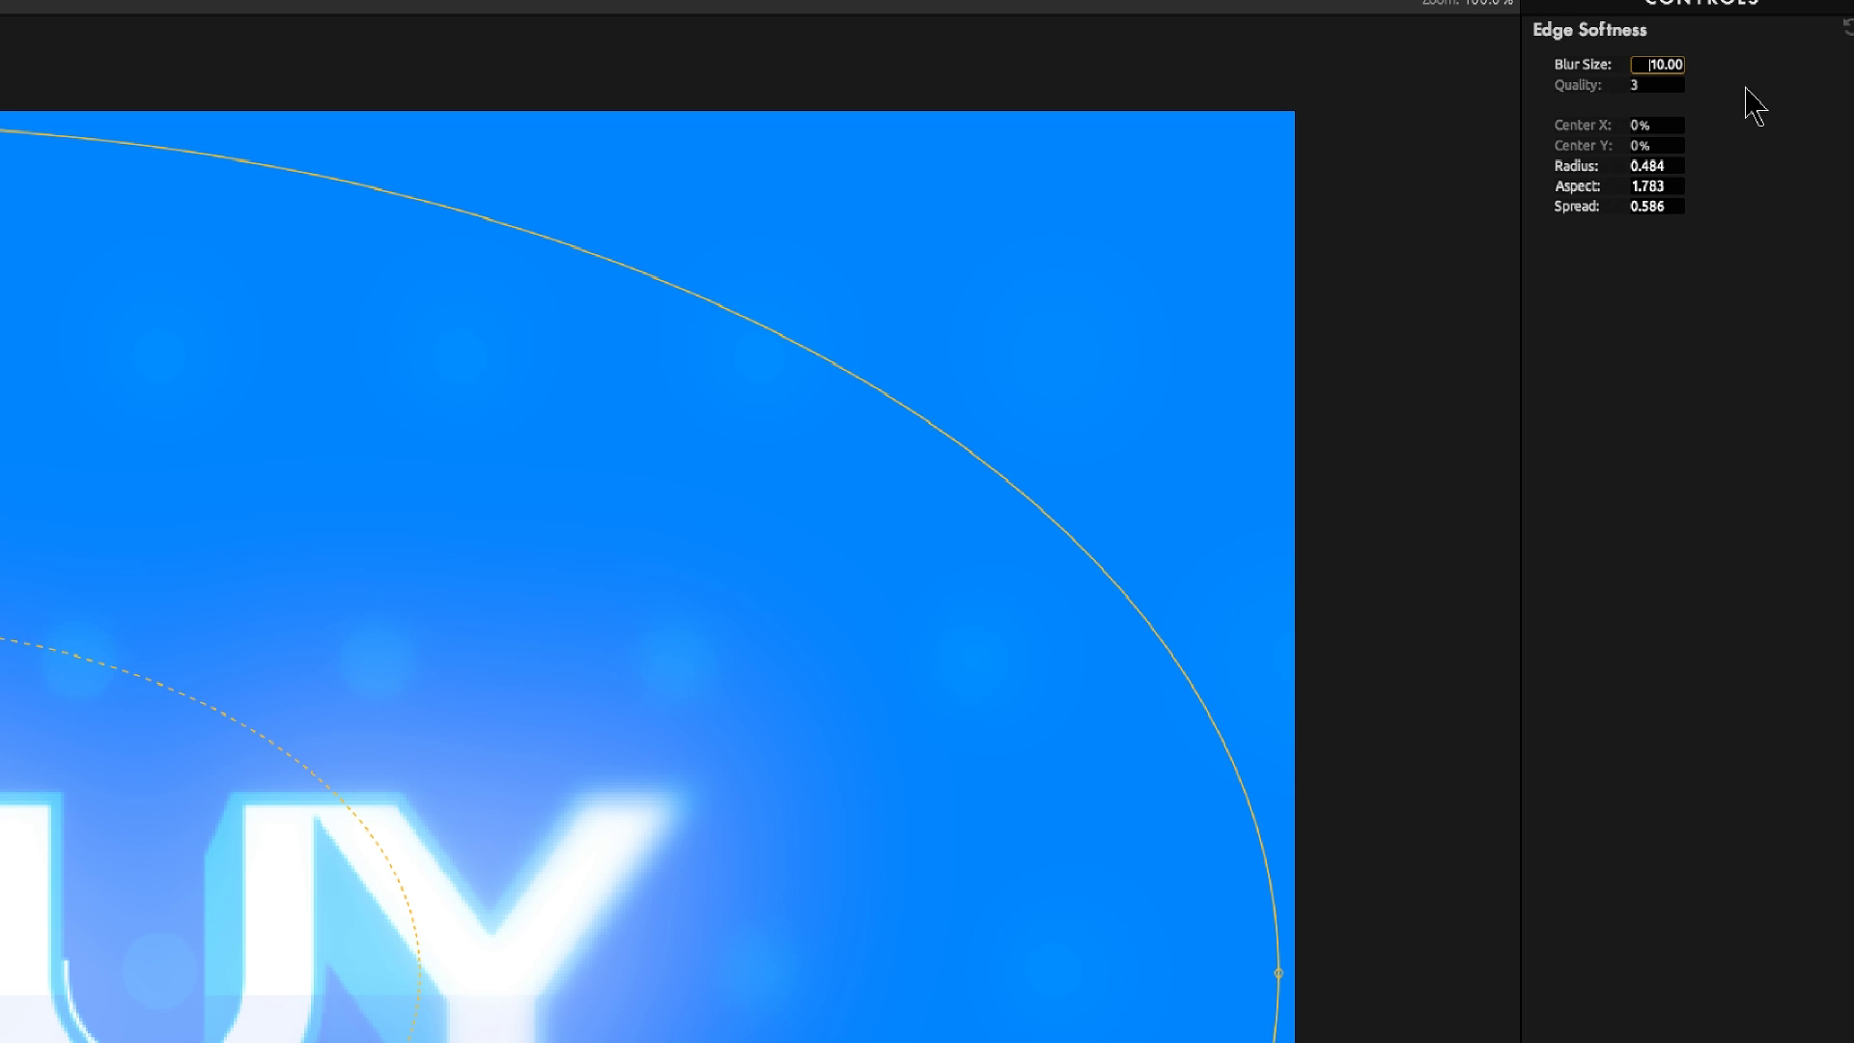
drag(1647, 67, 1764, 77)
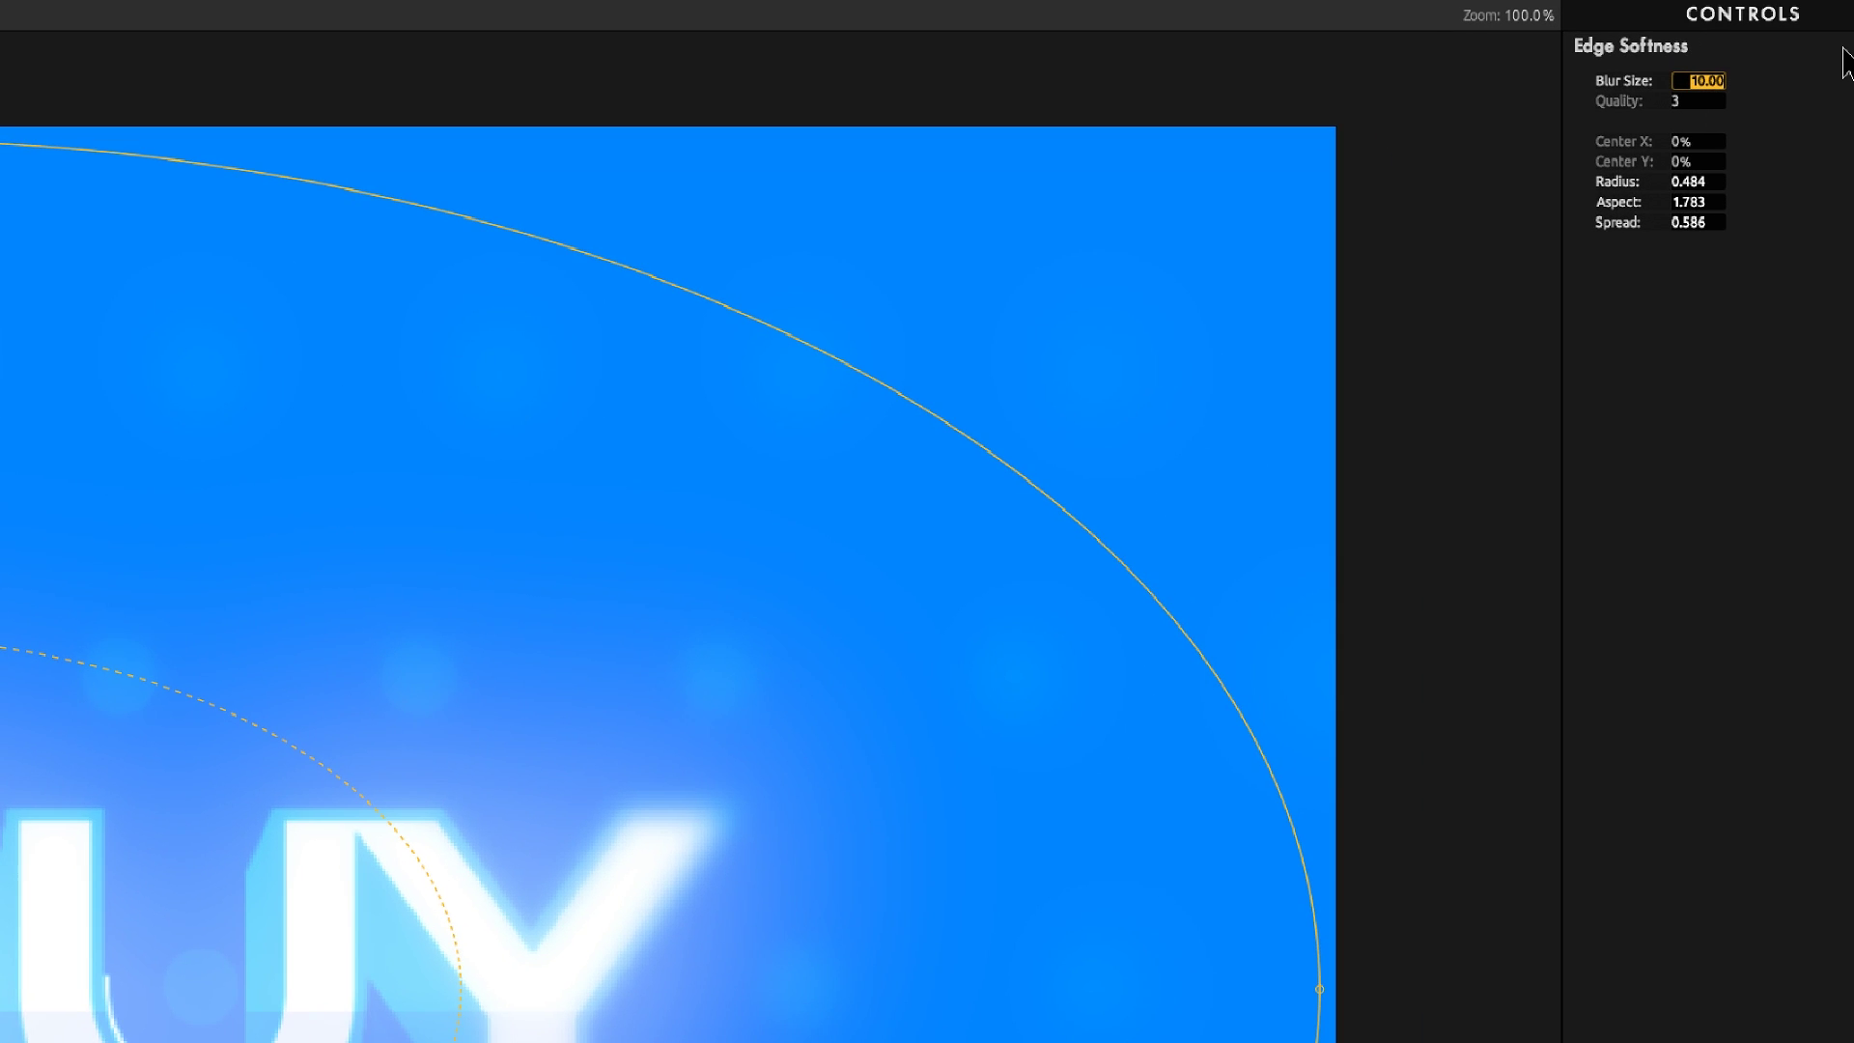
text(2)
key(Return)
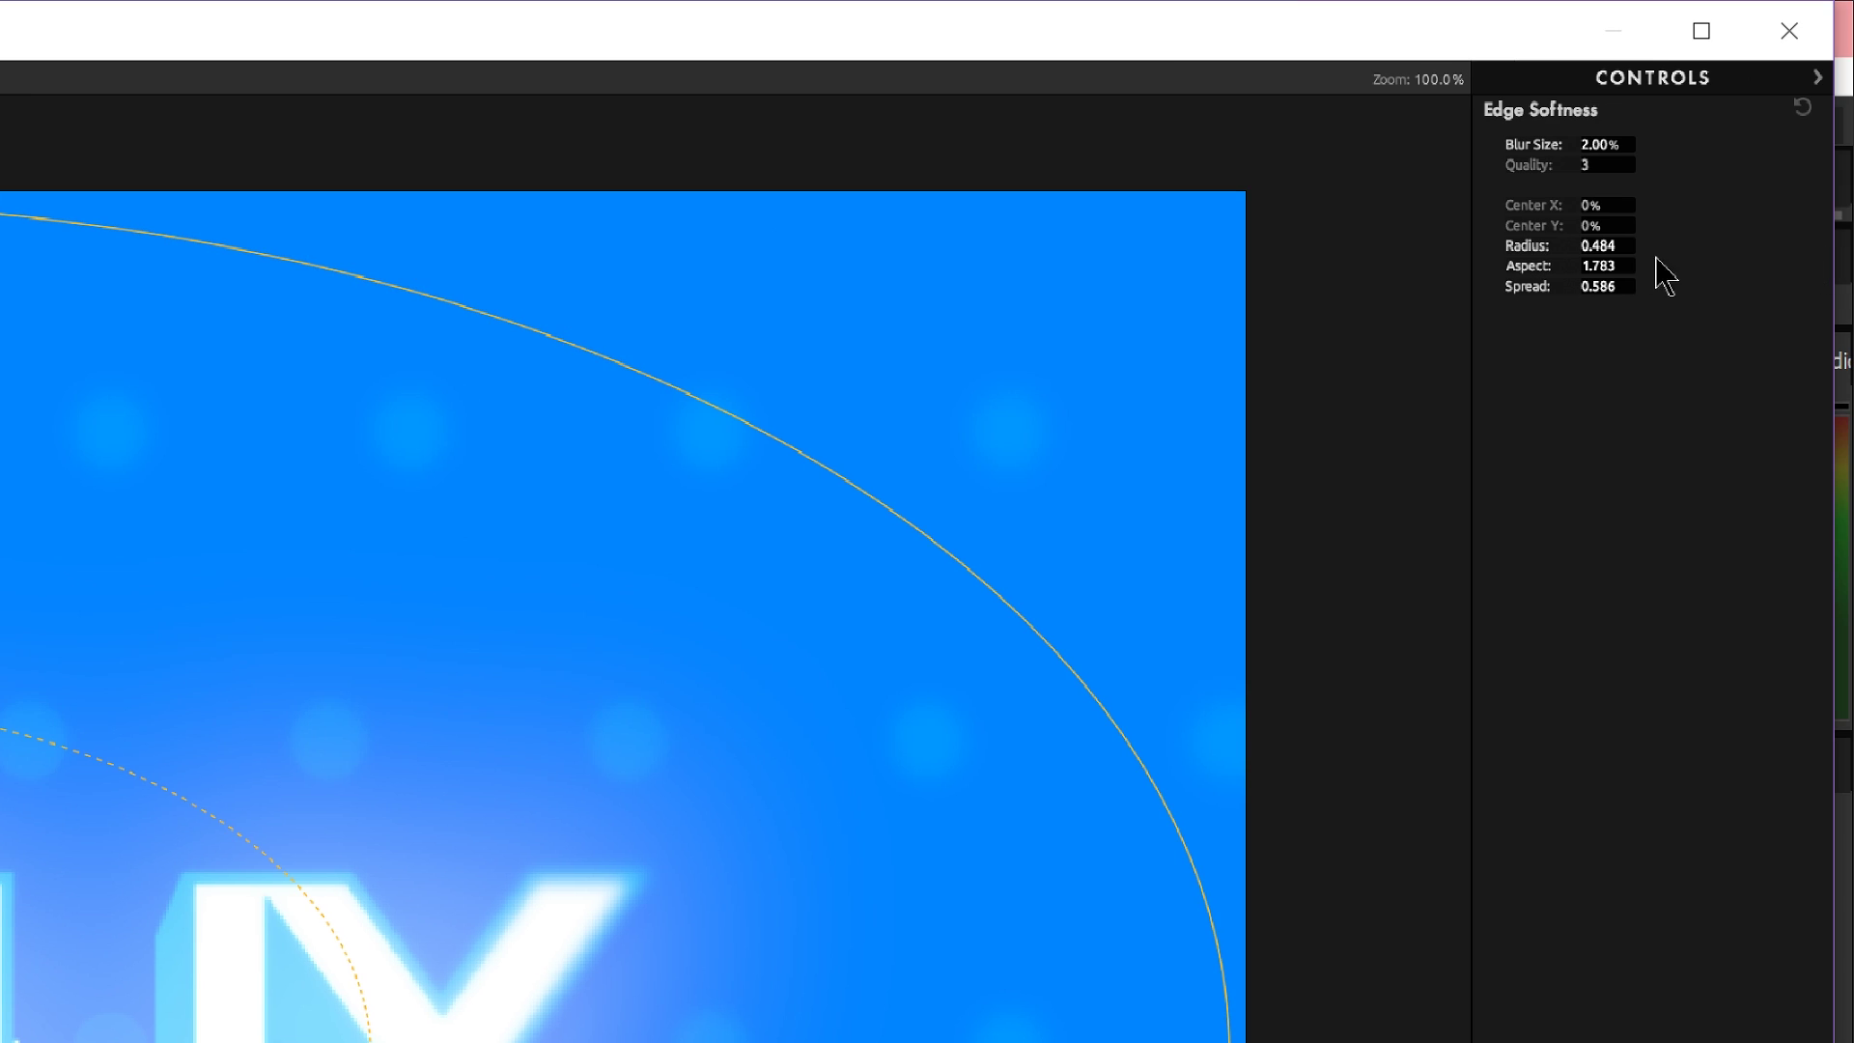
click(1596, 145)
text(3)
key(Return)
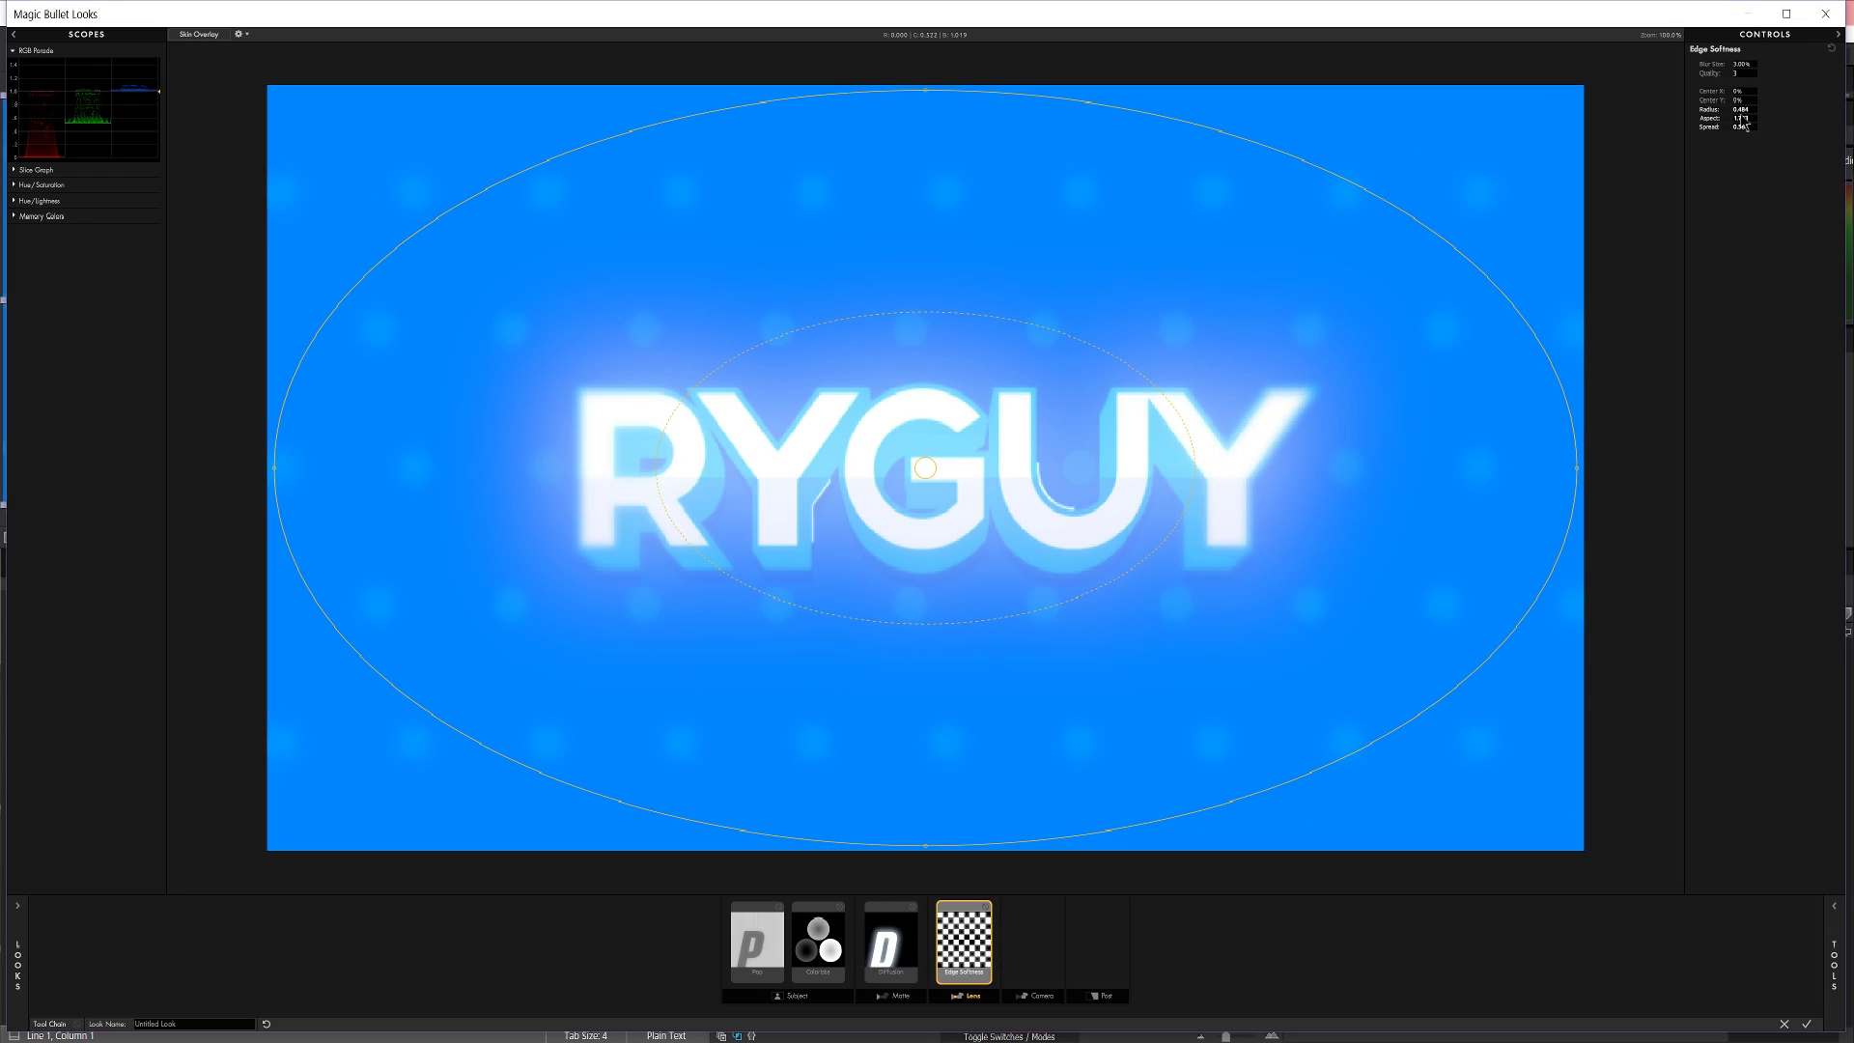
Enlarge the Edge Softness area to radius 0.693 with spread 0.518, and set Center X and Center Y to 0%
mouse_move(1741, 110)
mouse_down()
mouse_move(1798, 110)
mouse_move(1737, 126)
mouse_up()
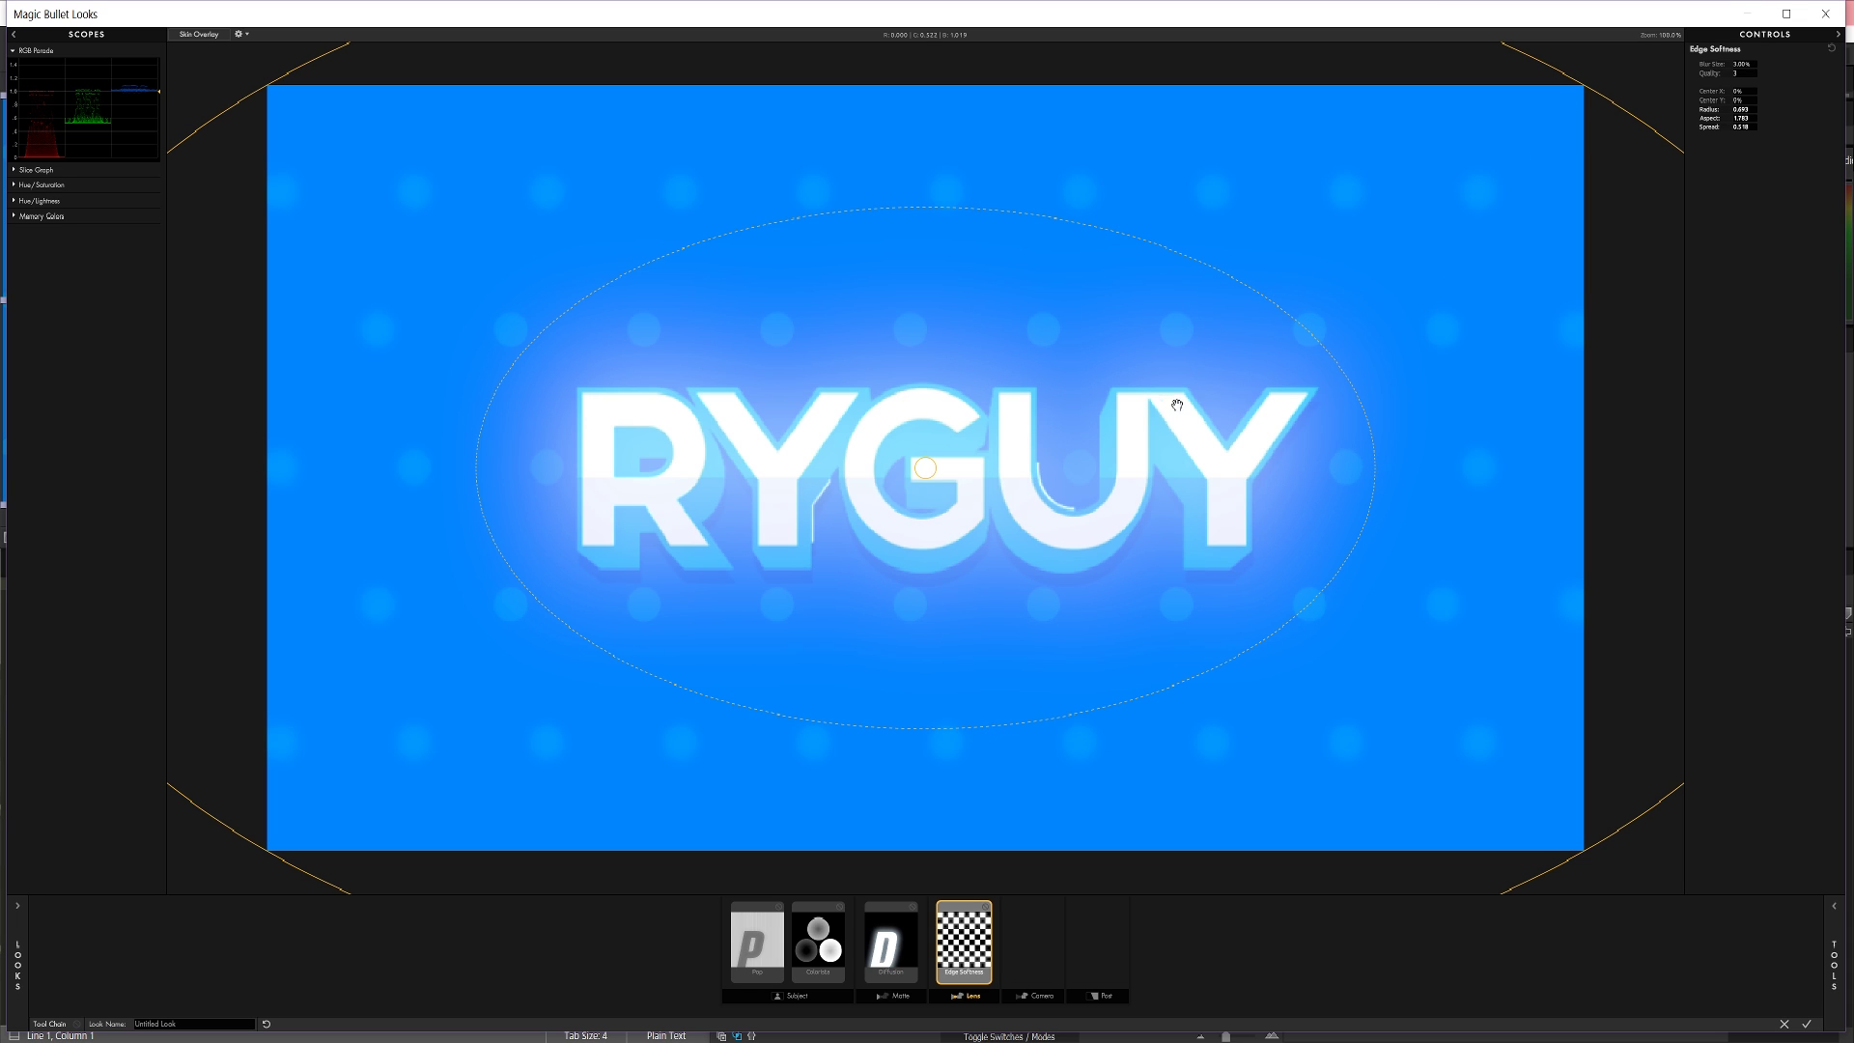
mouse_move(925, 469)
mouse_down()
mouse_move(1126, 460)
mouse_move(925, 473)
mouse_up()
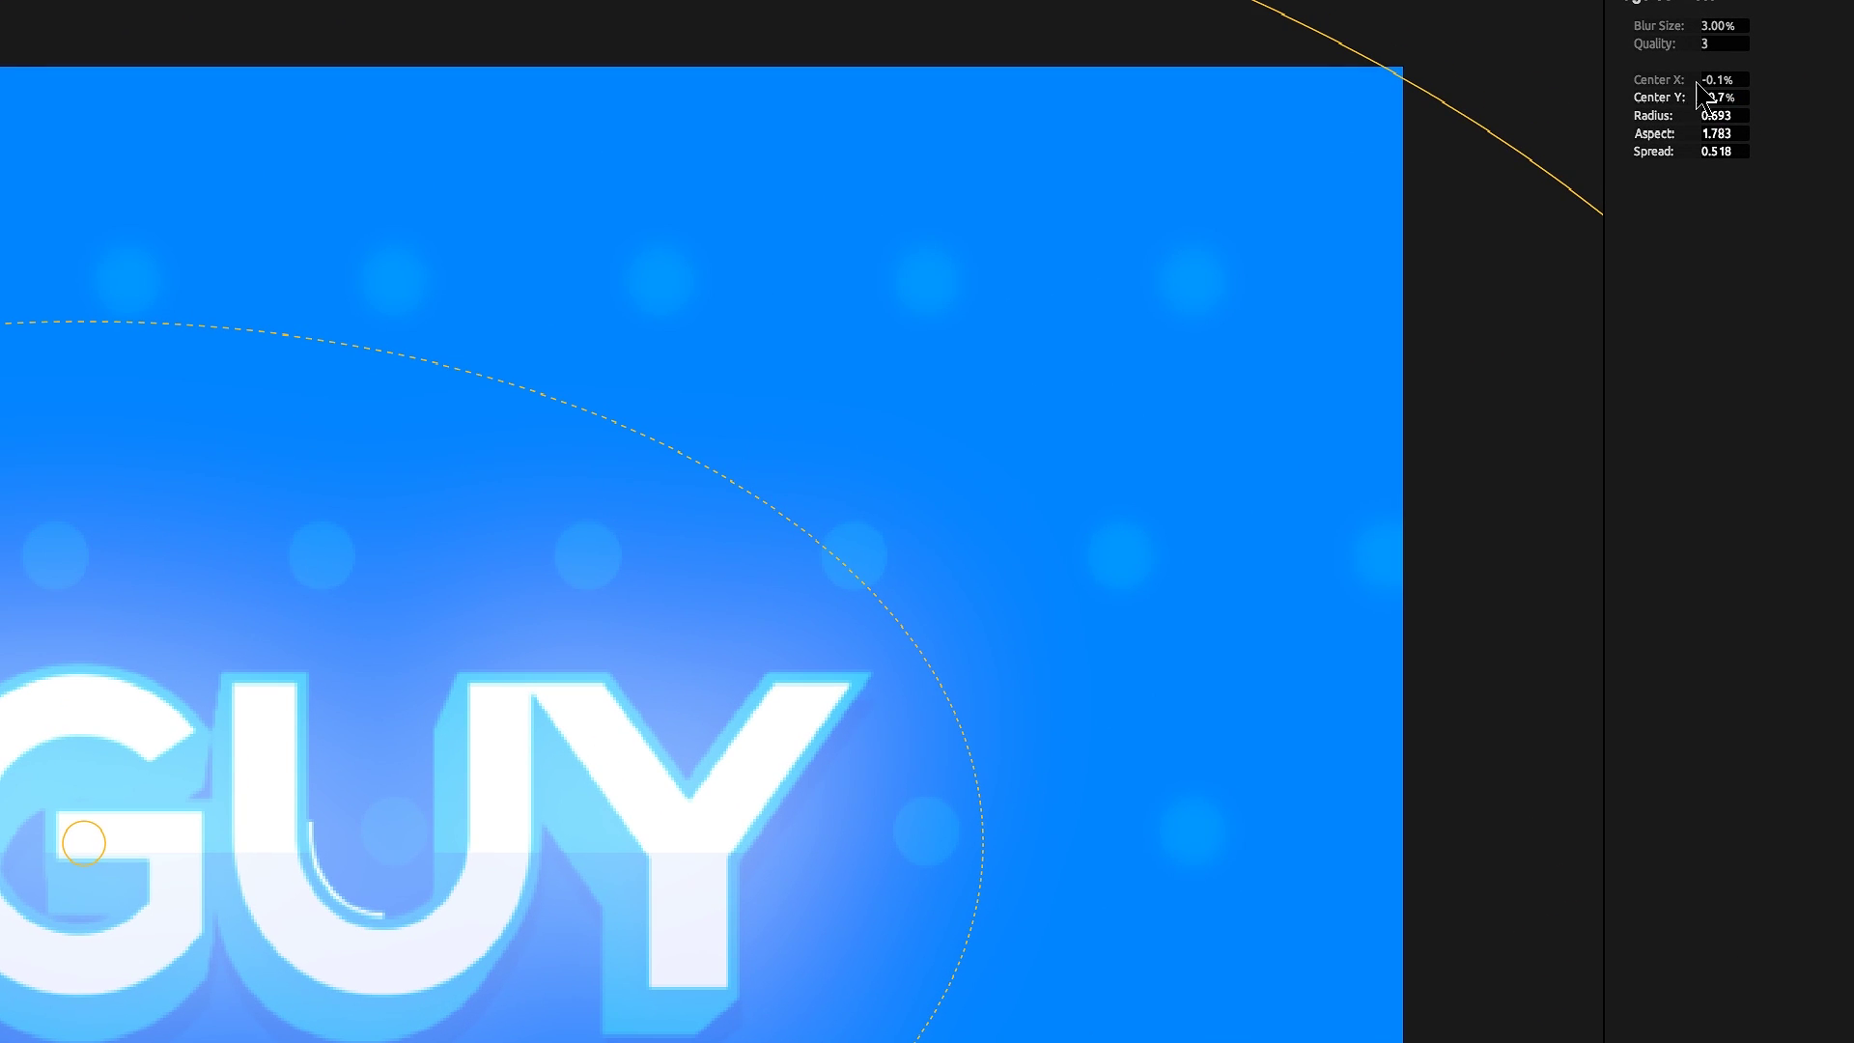
click(1707, 79)
text(0)
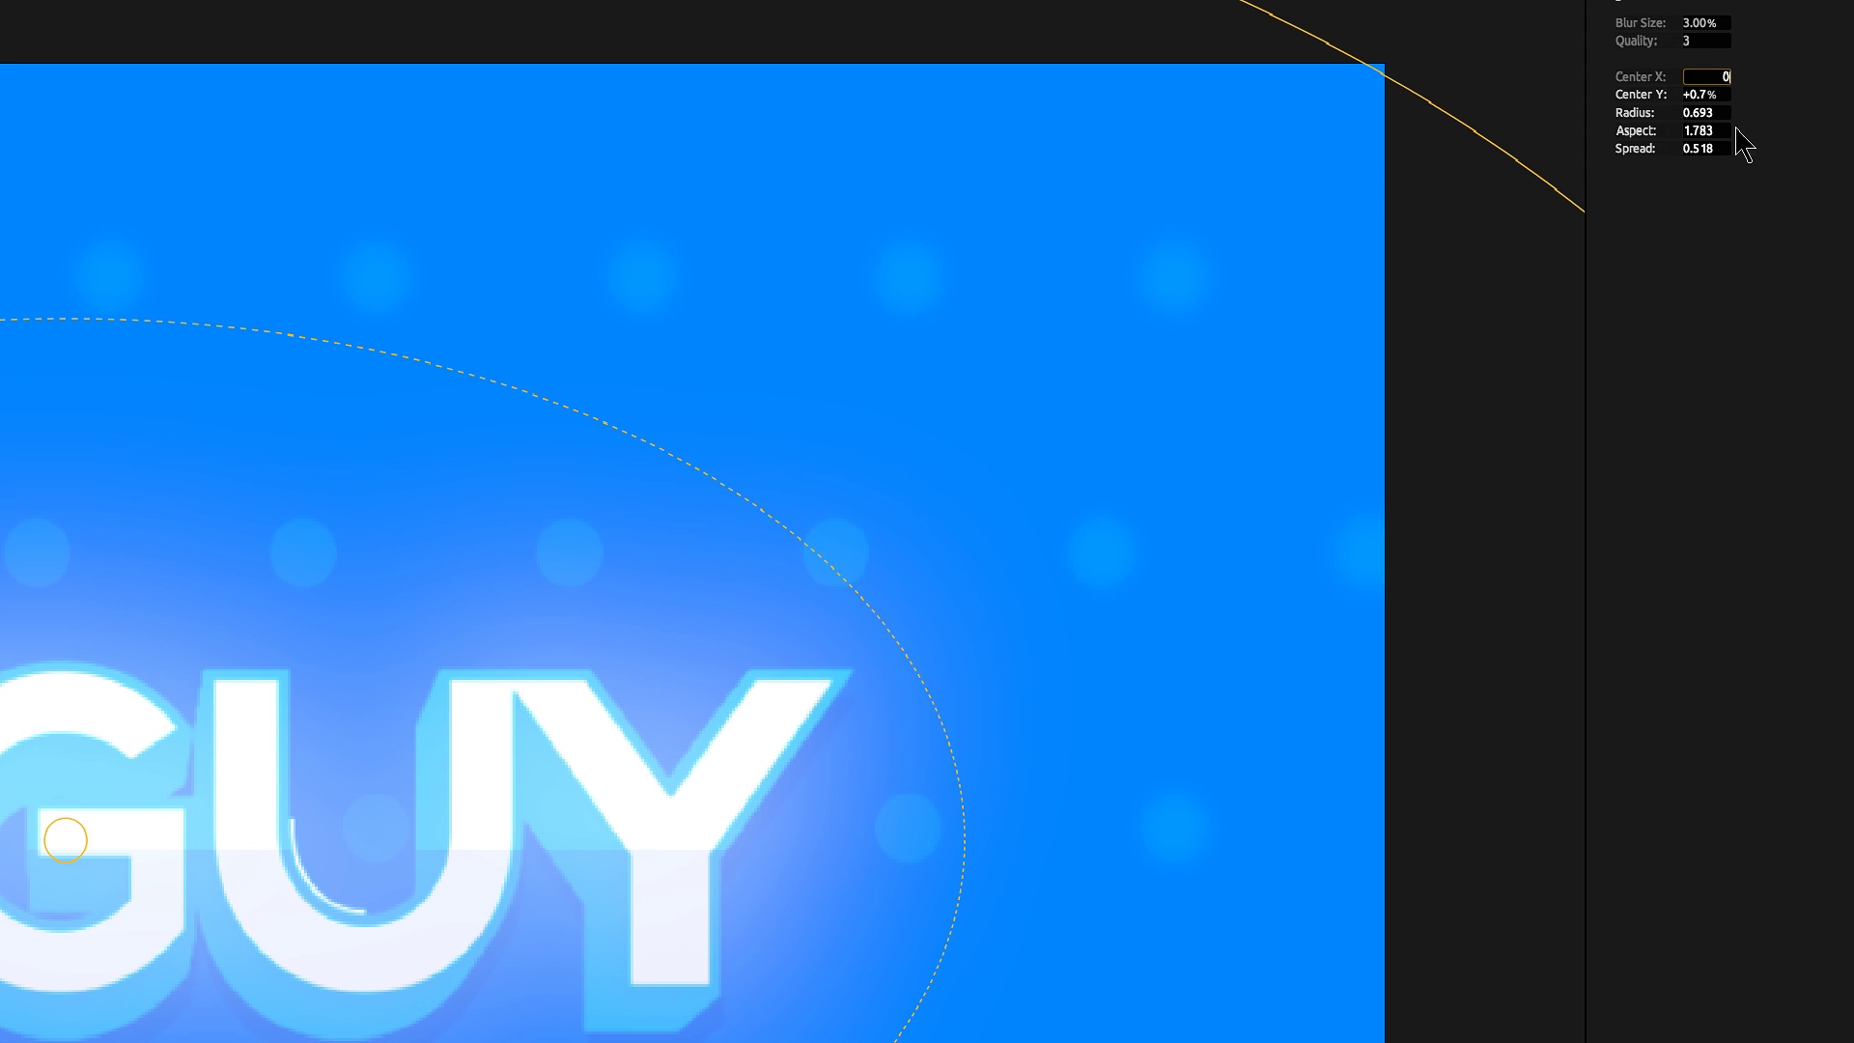
click(1704, 95)
text(0)
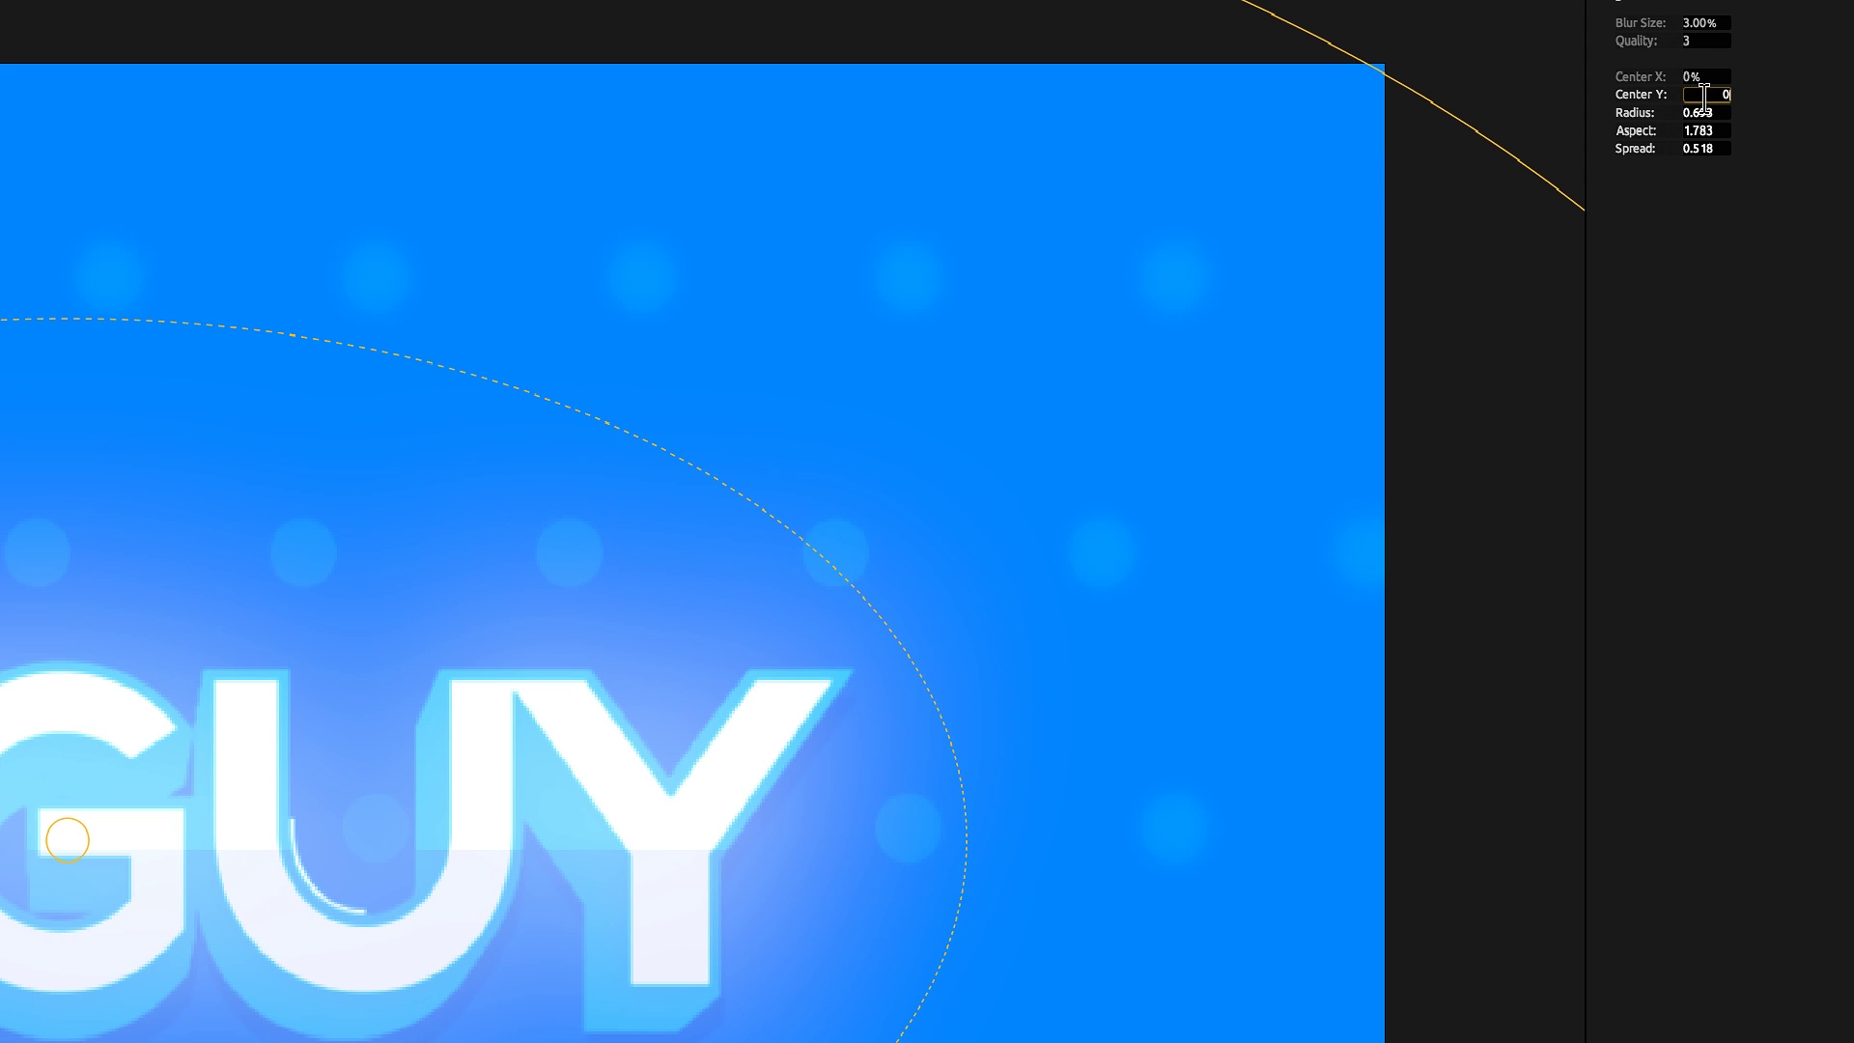
key(Return)
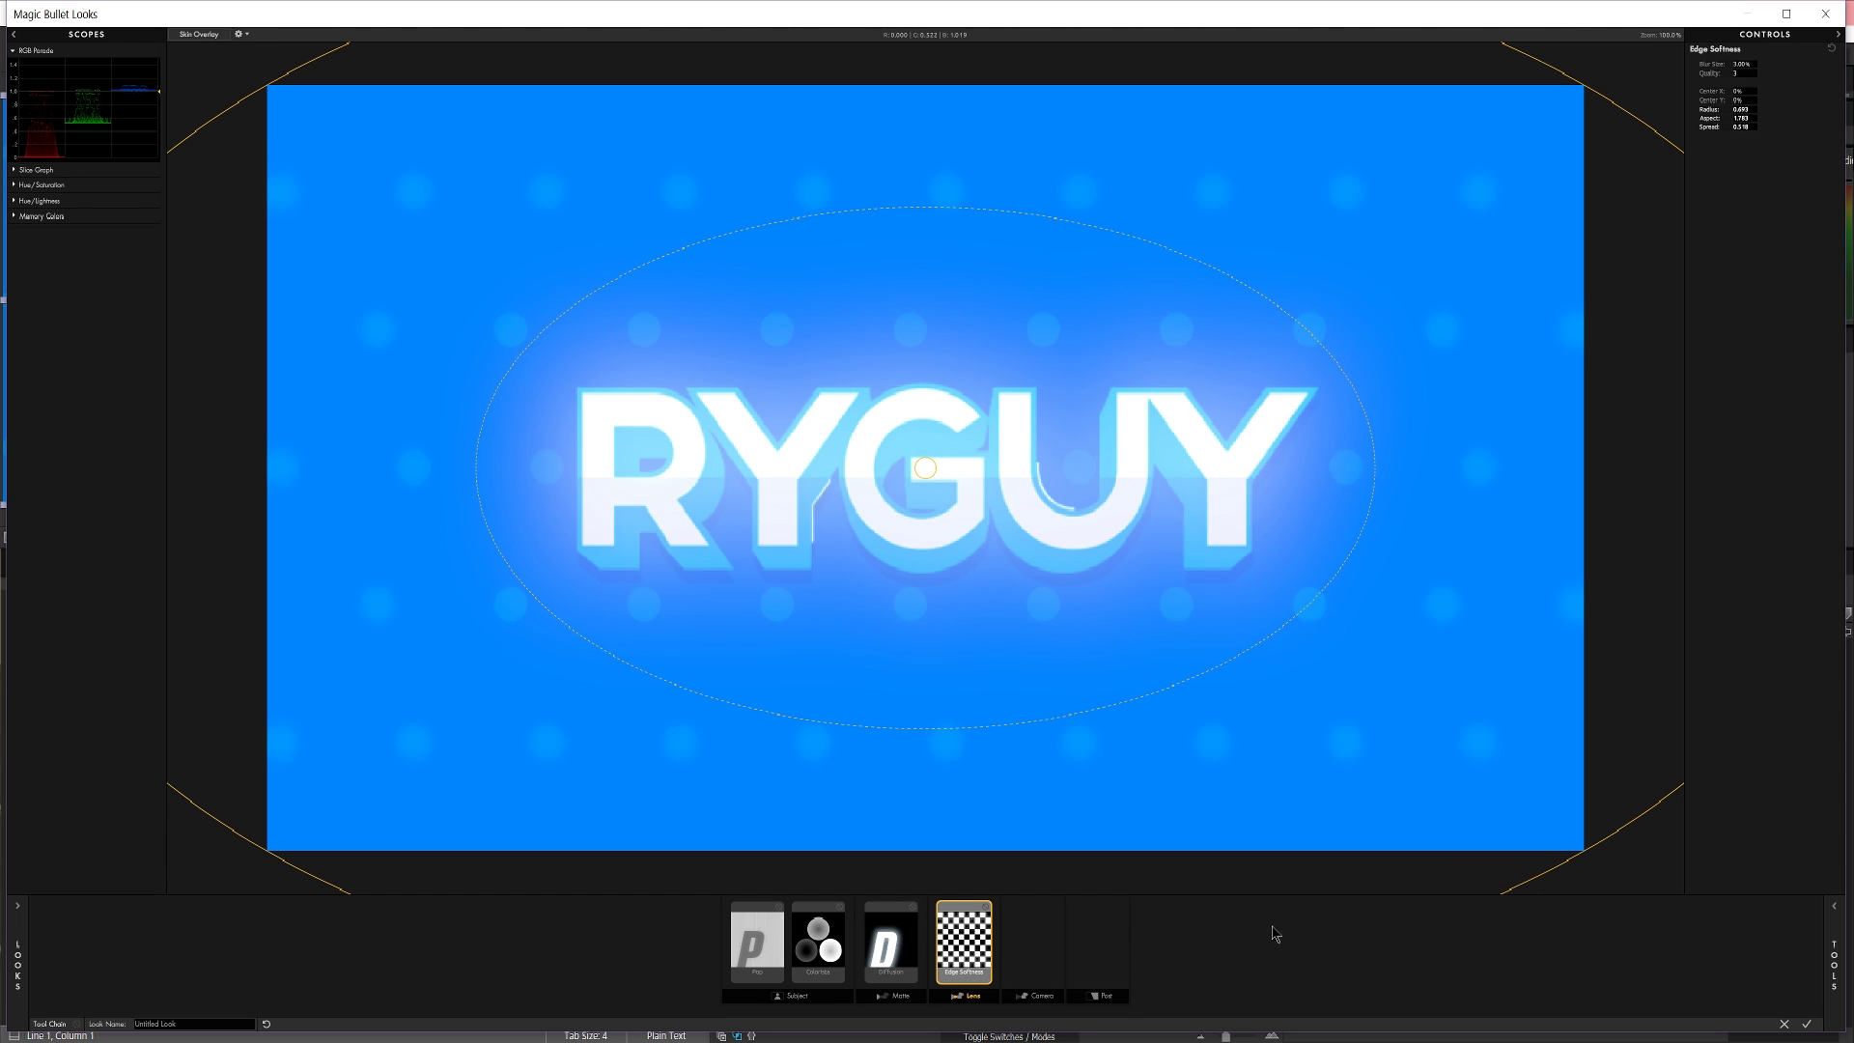
Add a second Colorista tool to the look, in the Post stage
click(1057, 951)
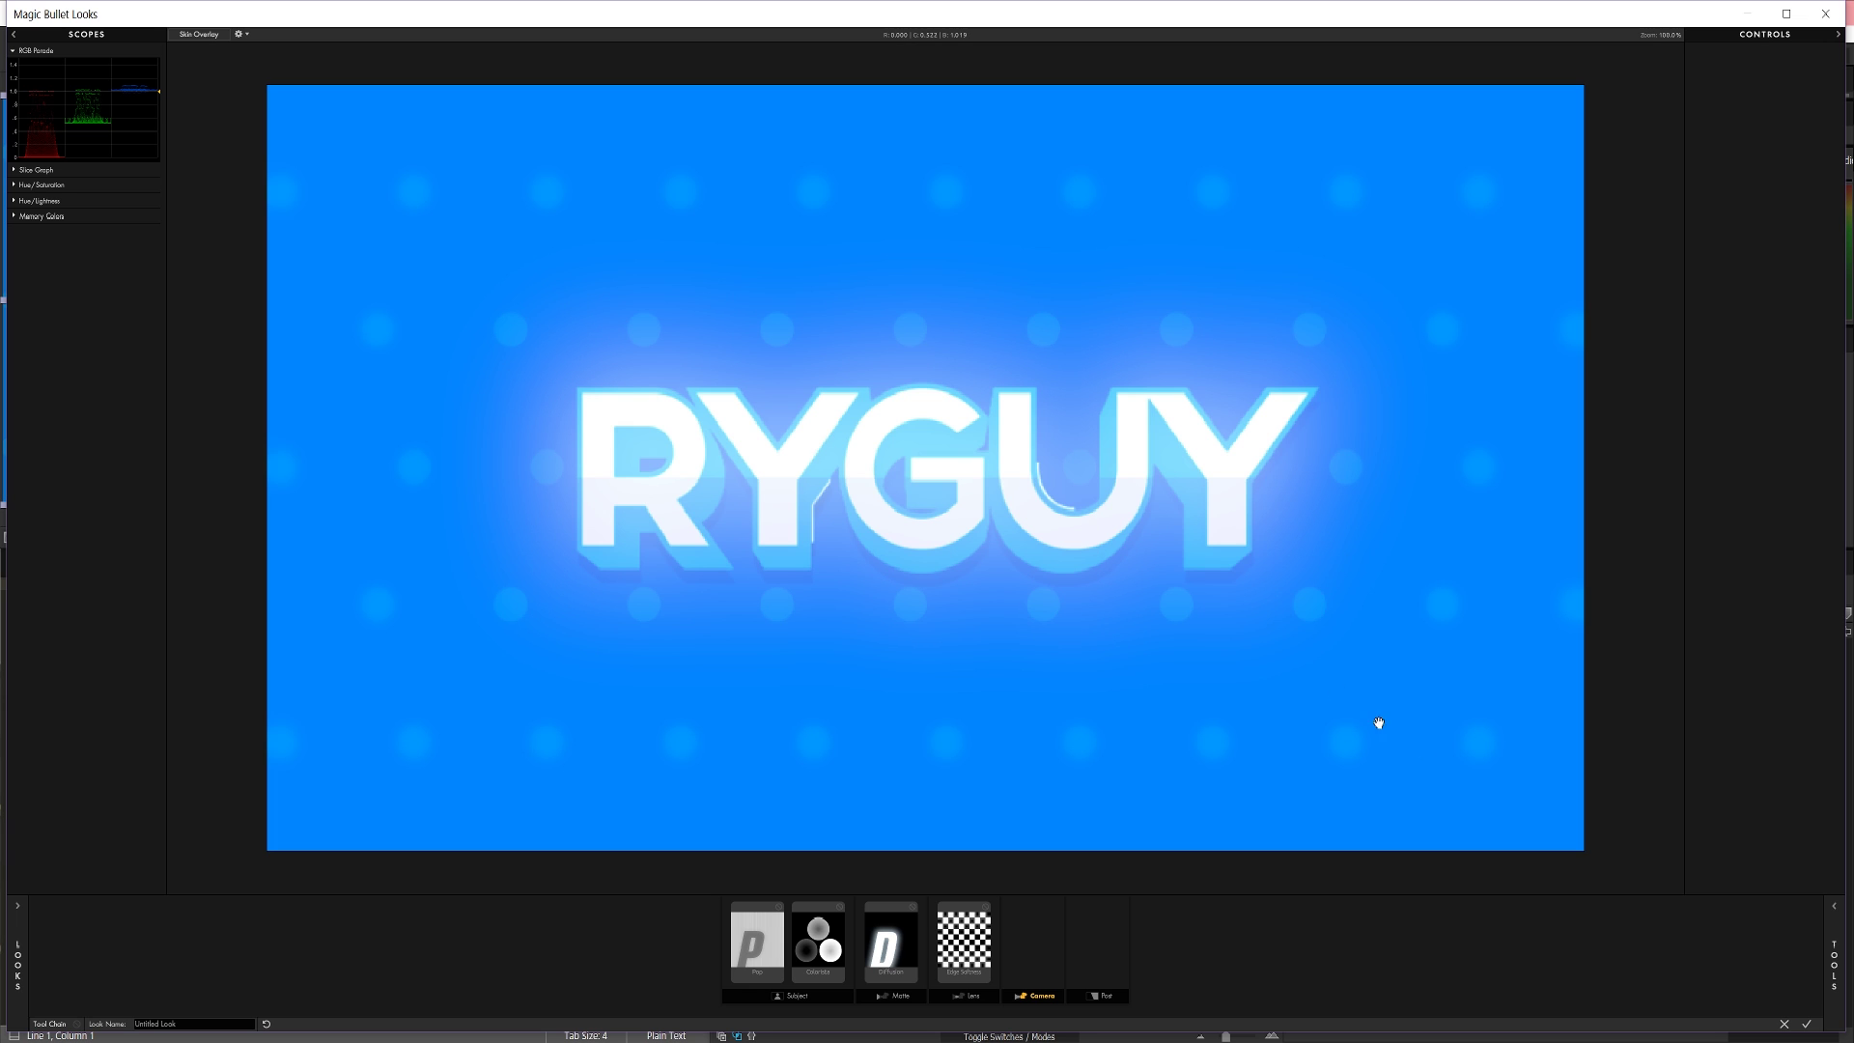
click(1833, 962)
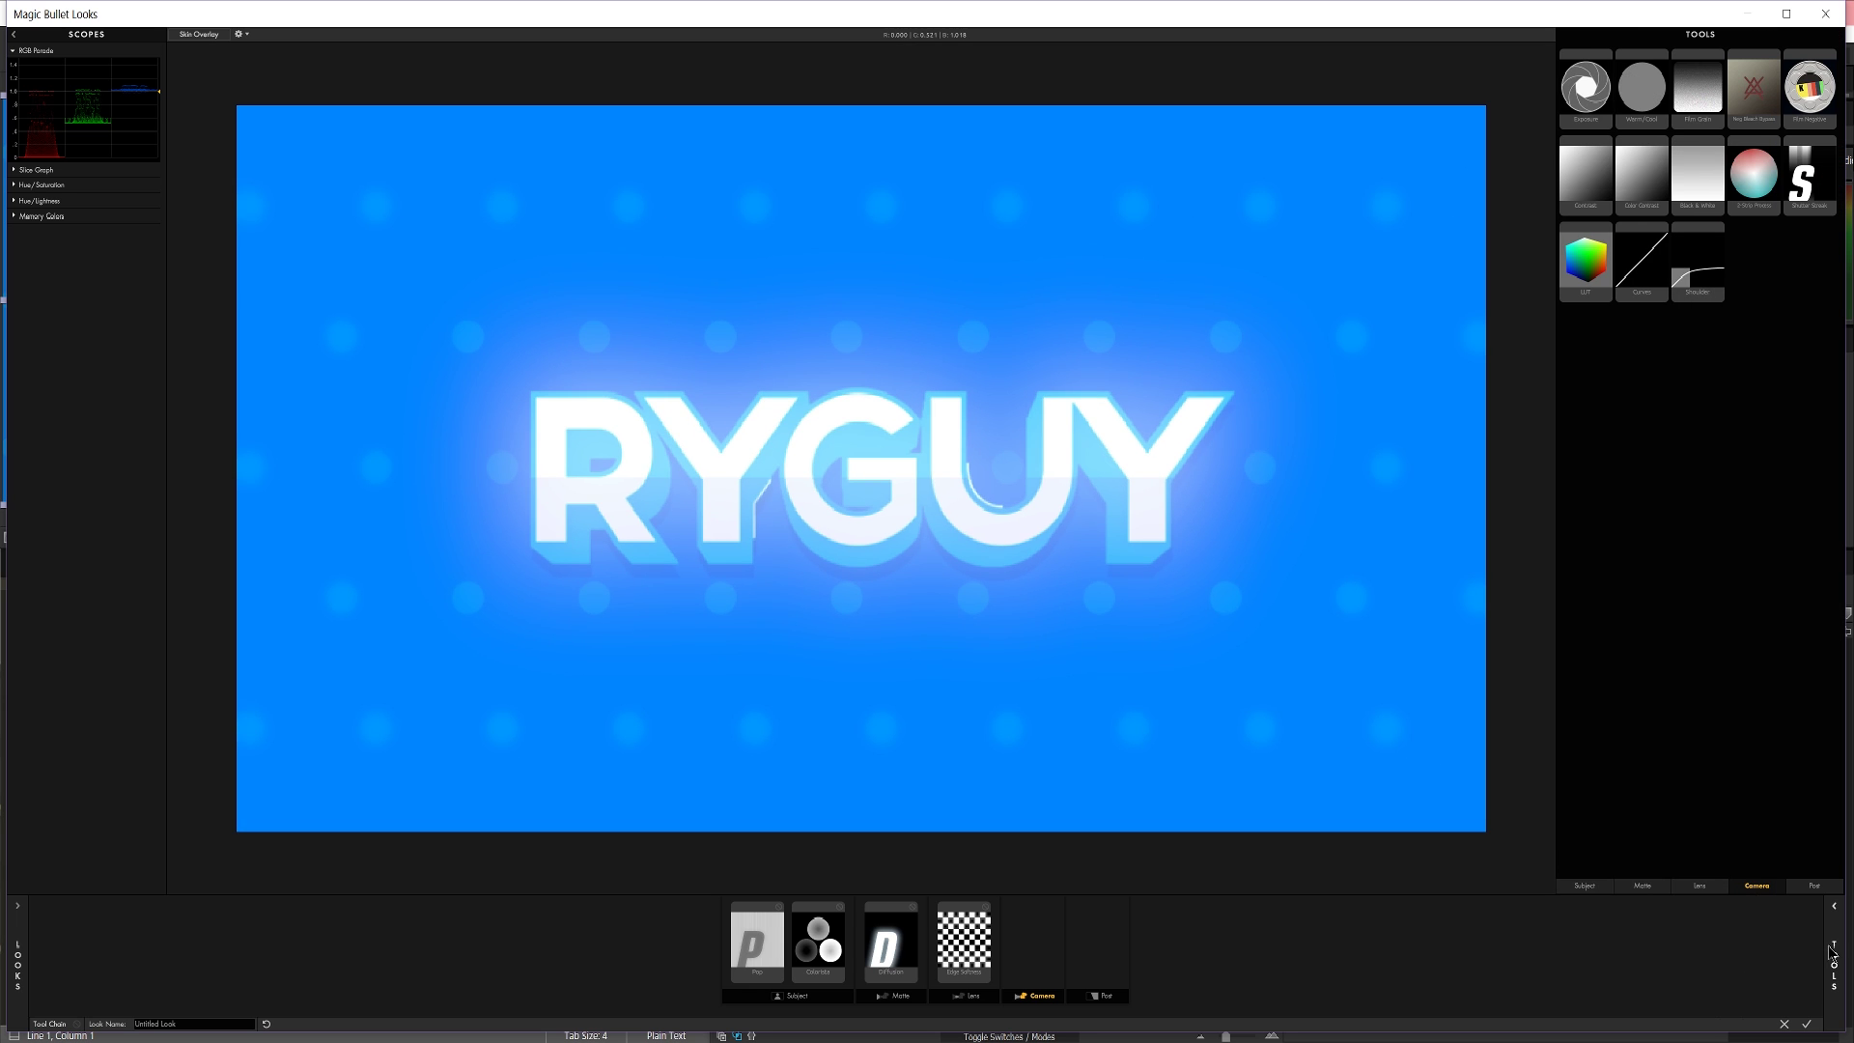
click(1811, 888)
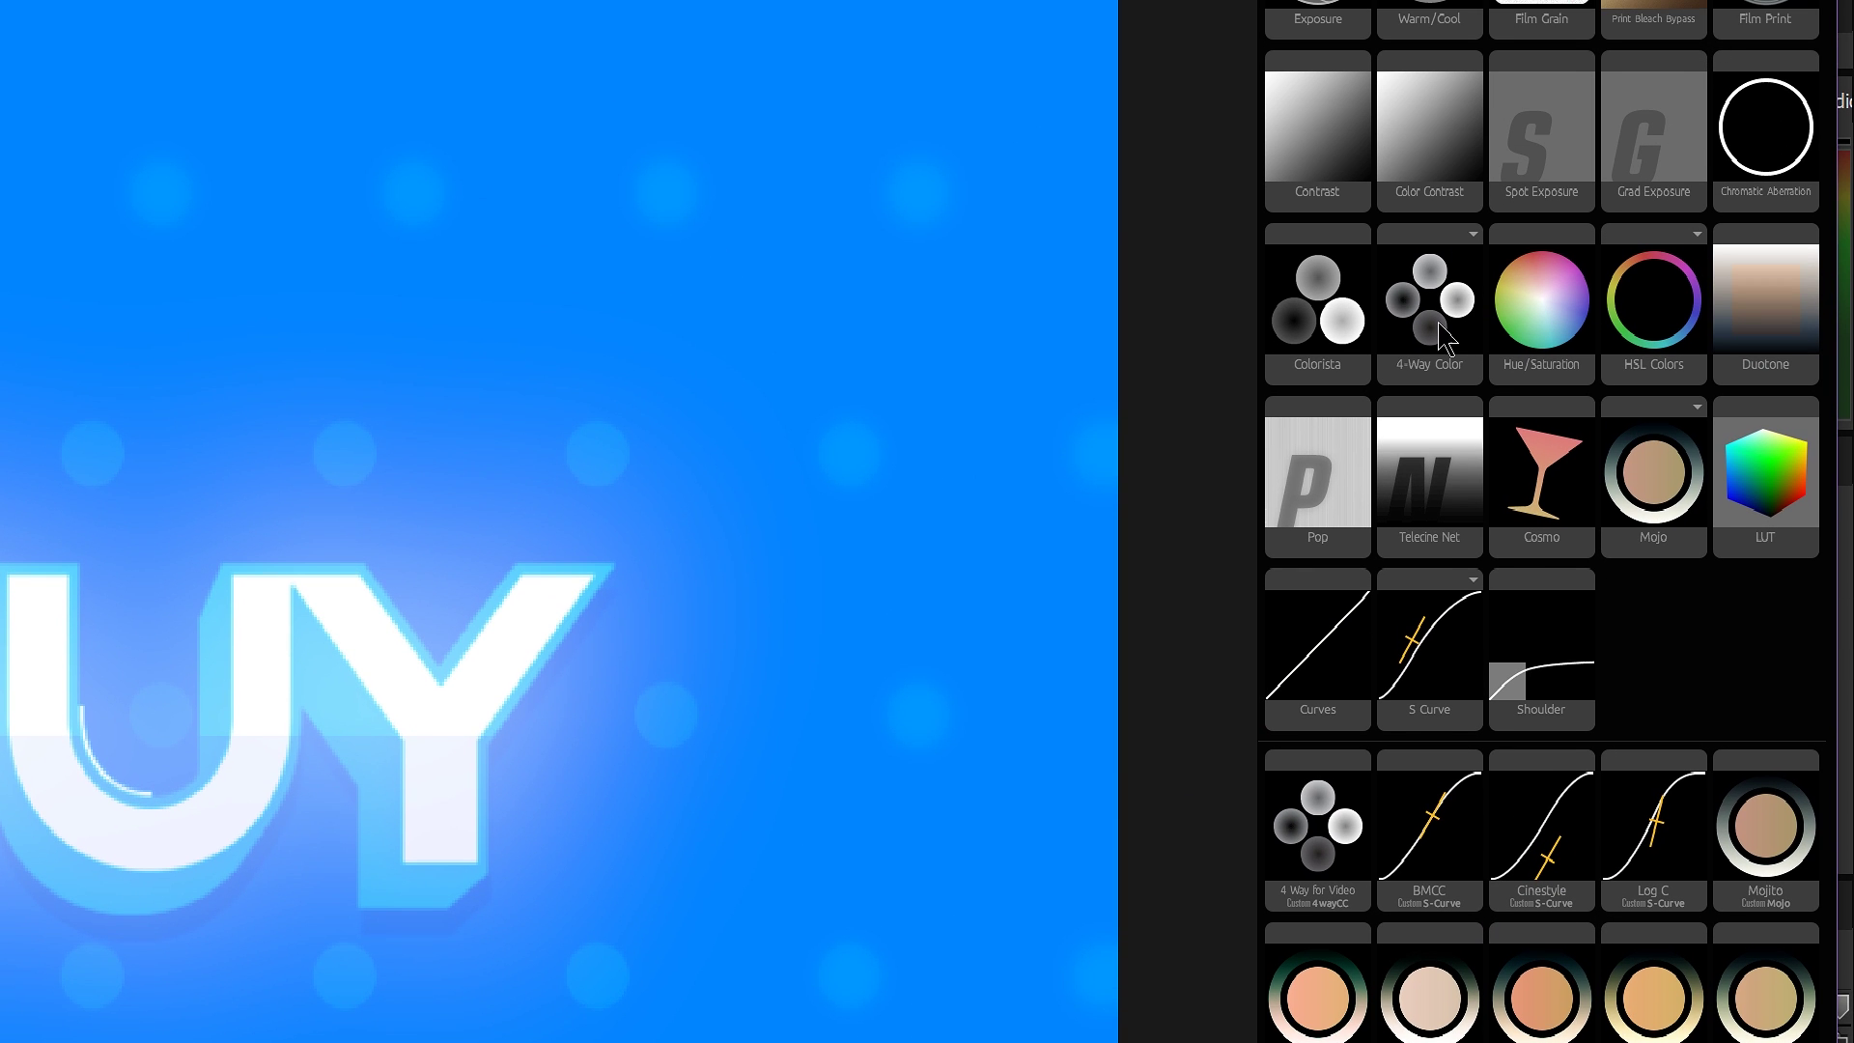
double_click(1333, 326)
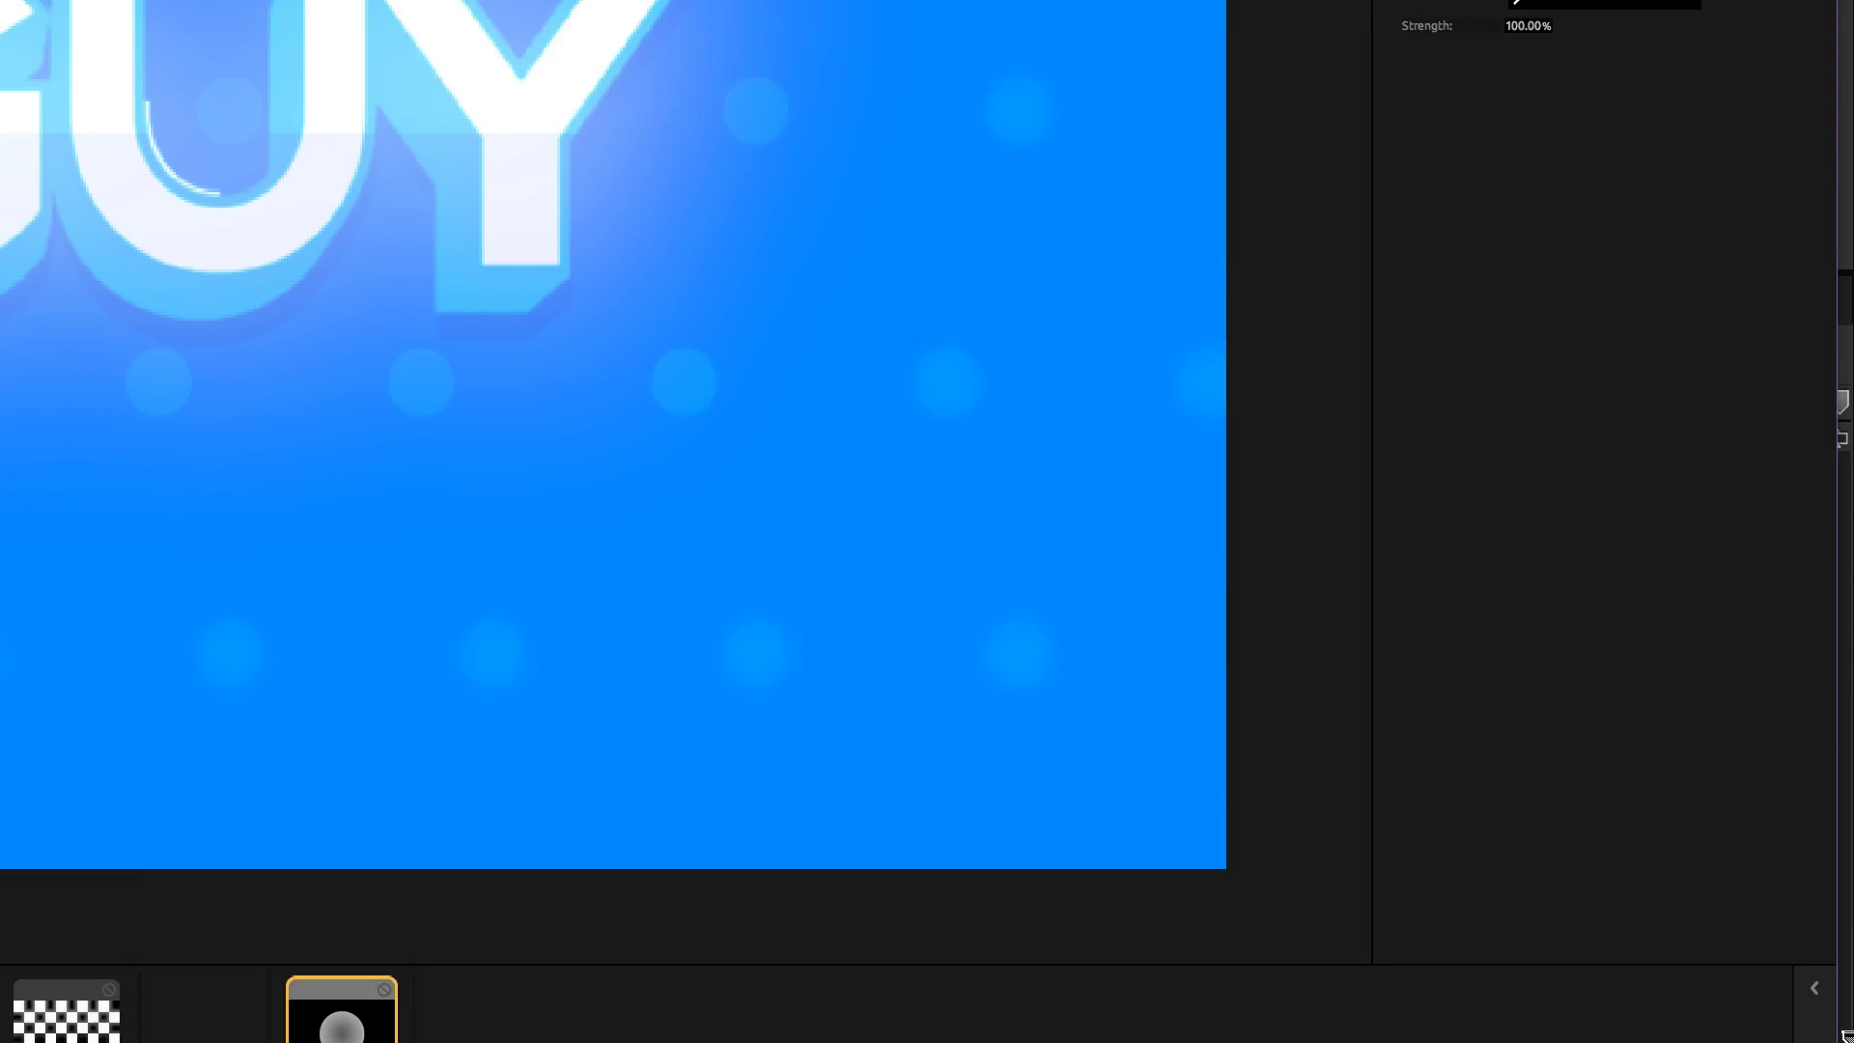
Try a Curves tool in the Post stage, compare it with the Colorista controls, and delete Curves
mouse_move(1810, 932)
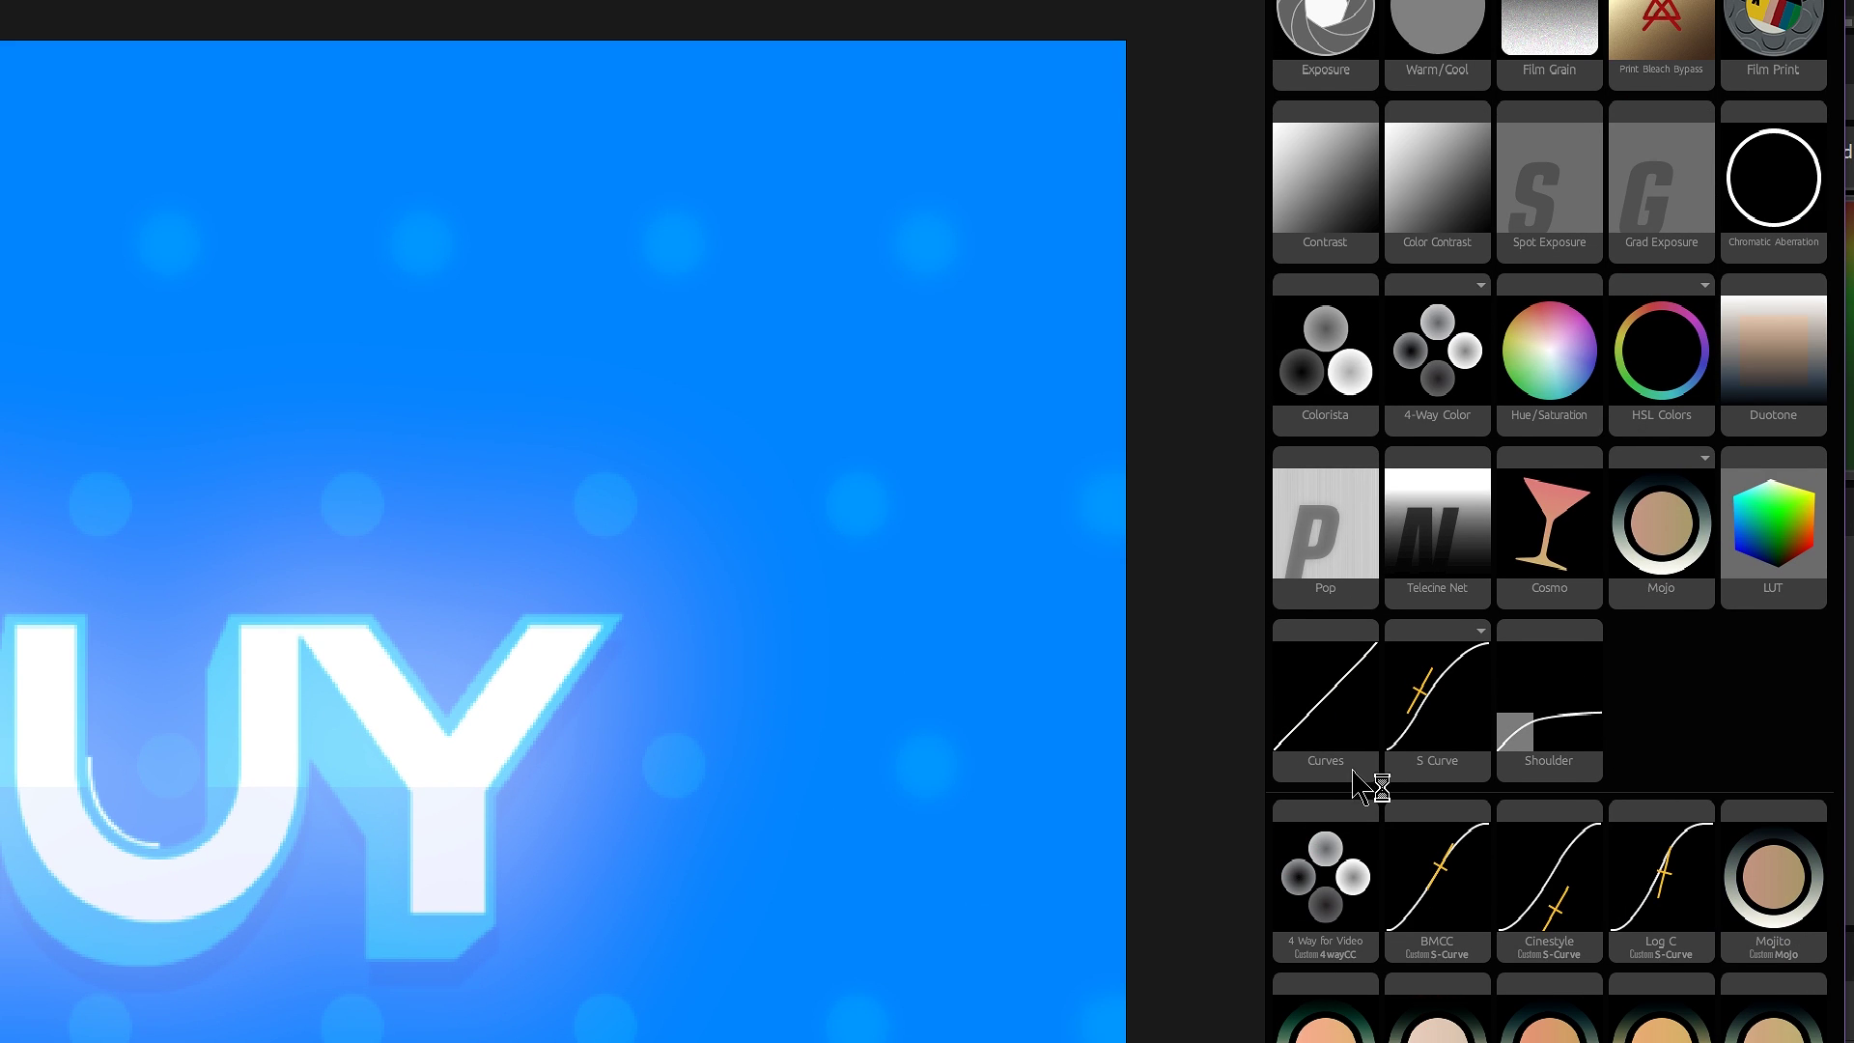
double_click(1315, 693)
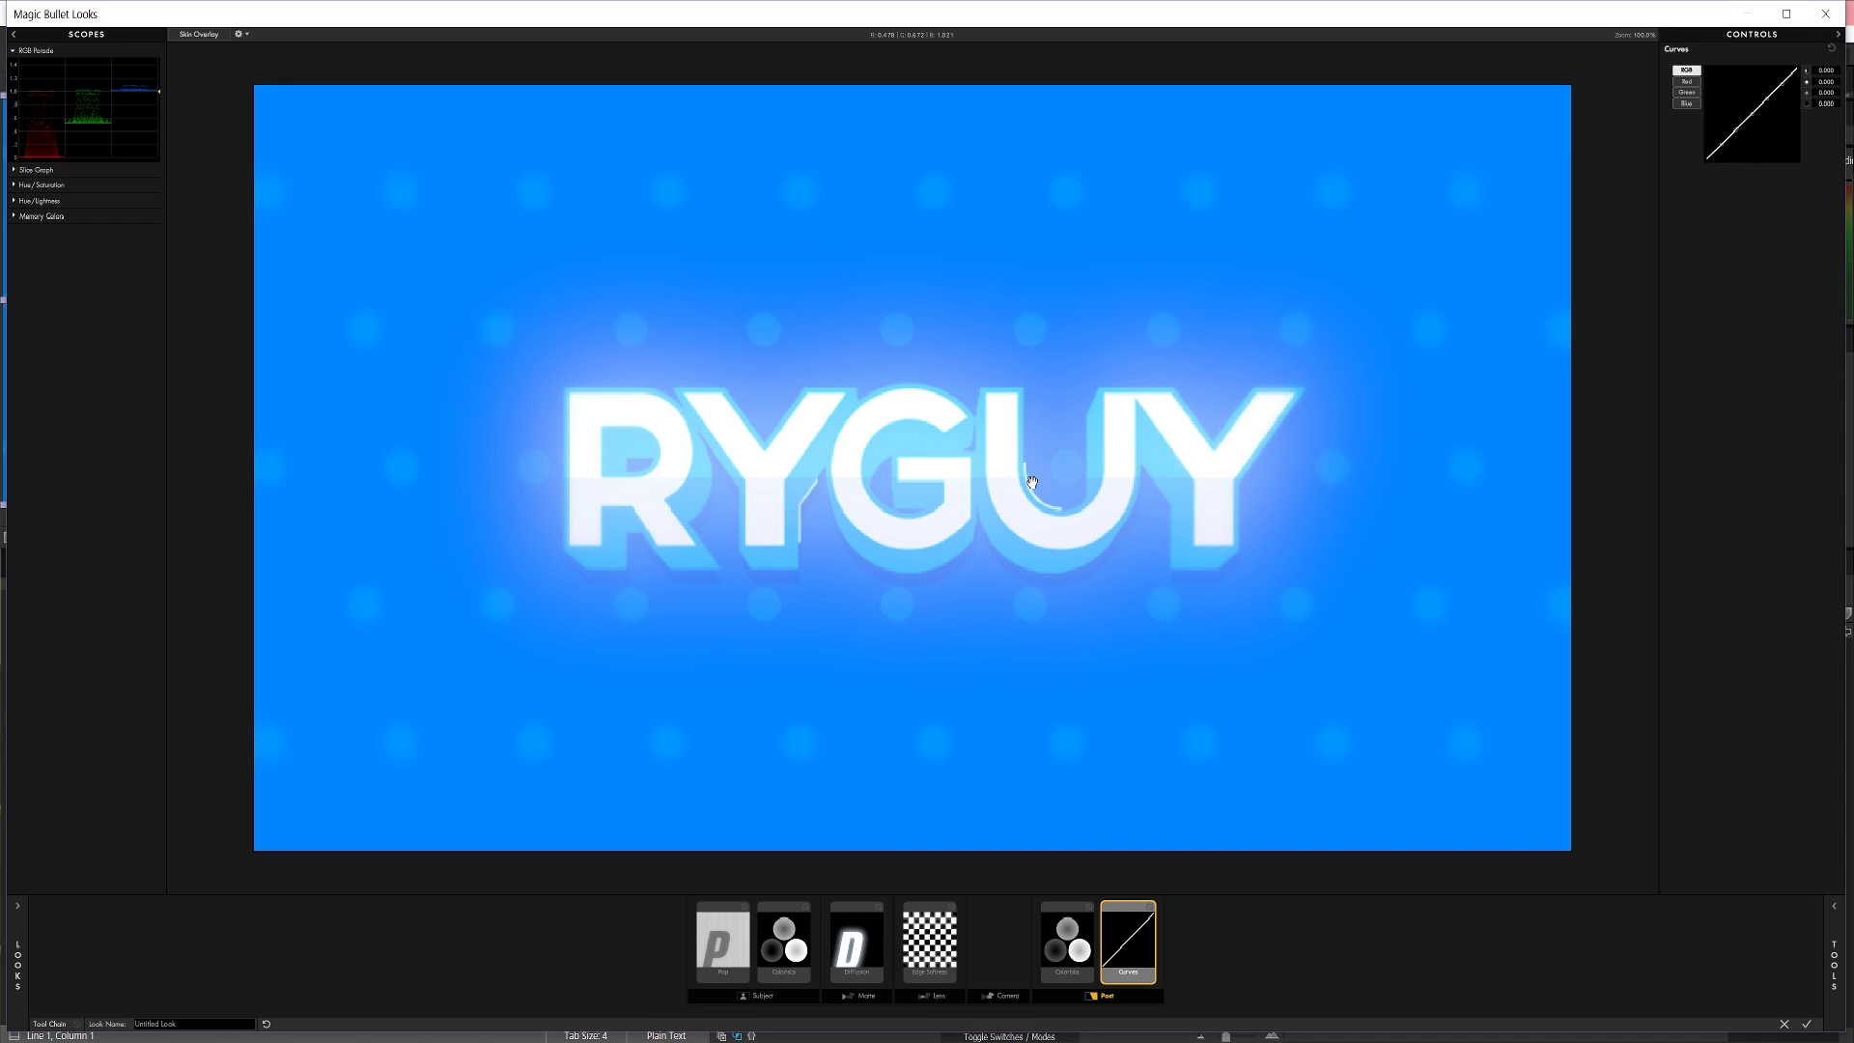
click(1088, 919)
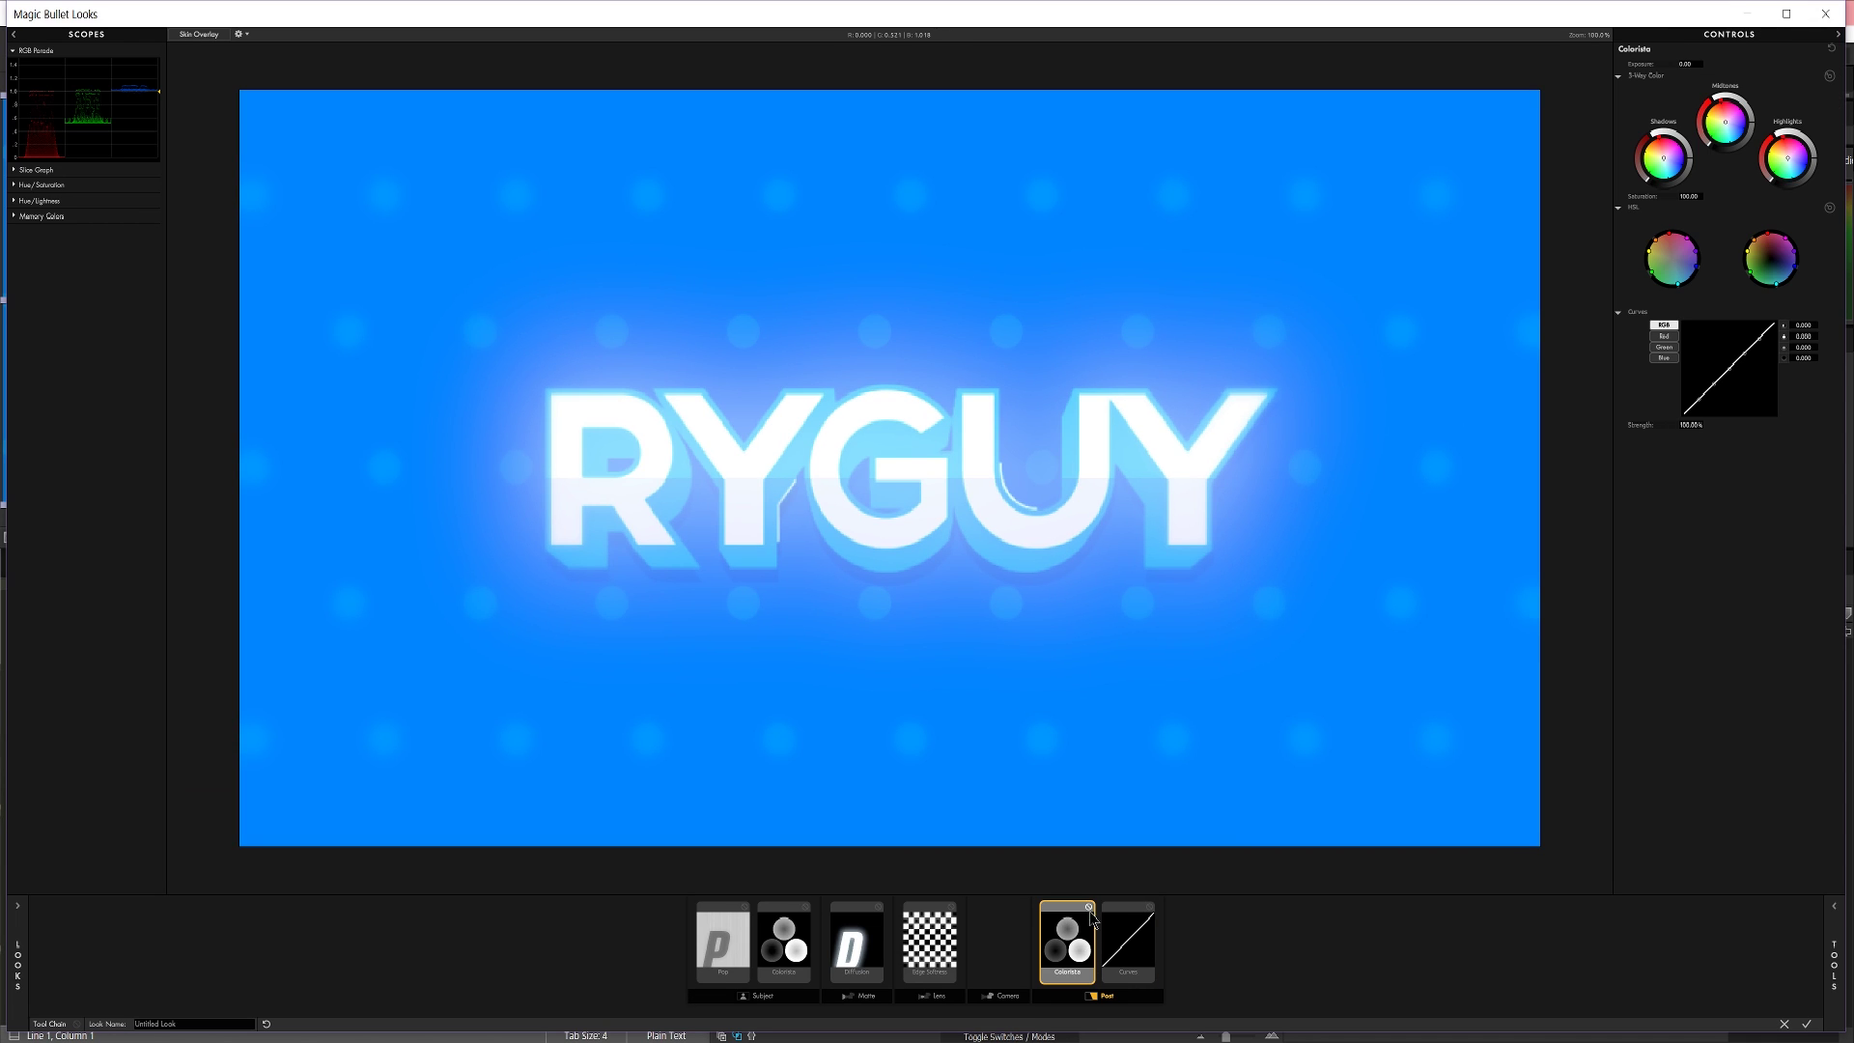
click(1117, 961)
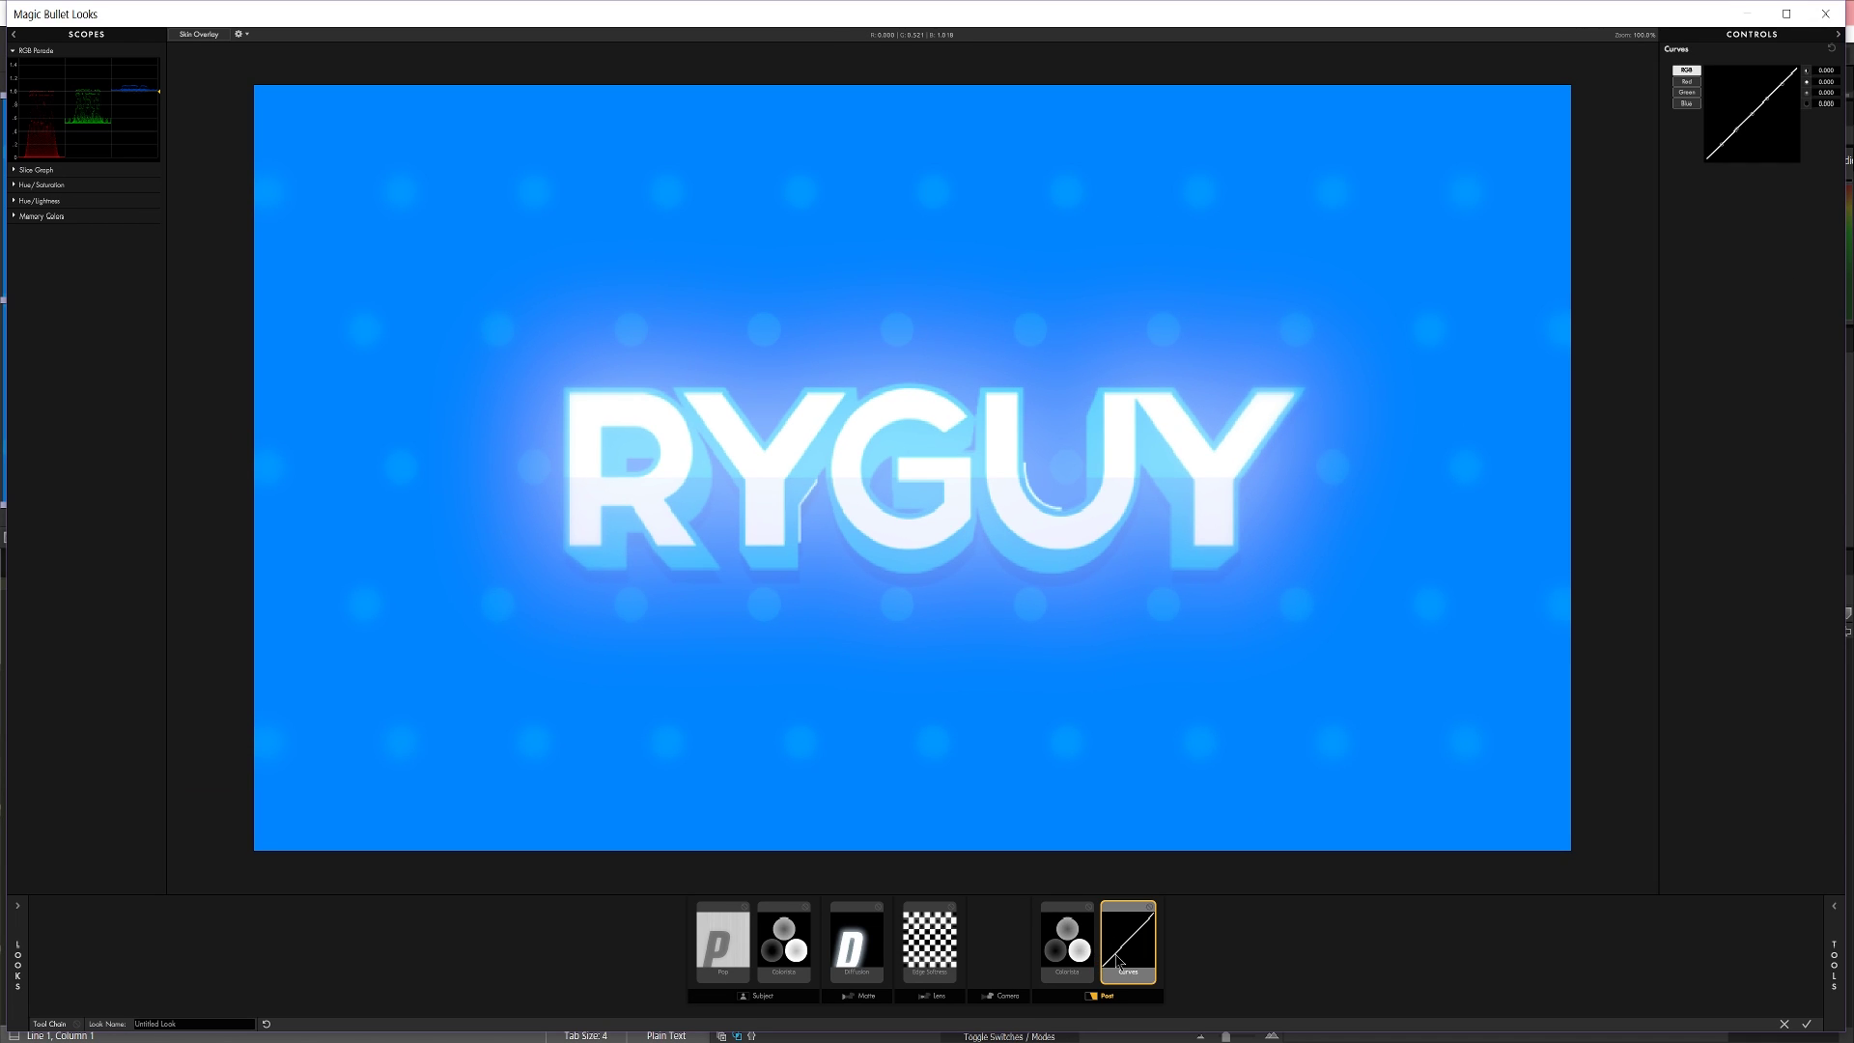
key(Delete)
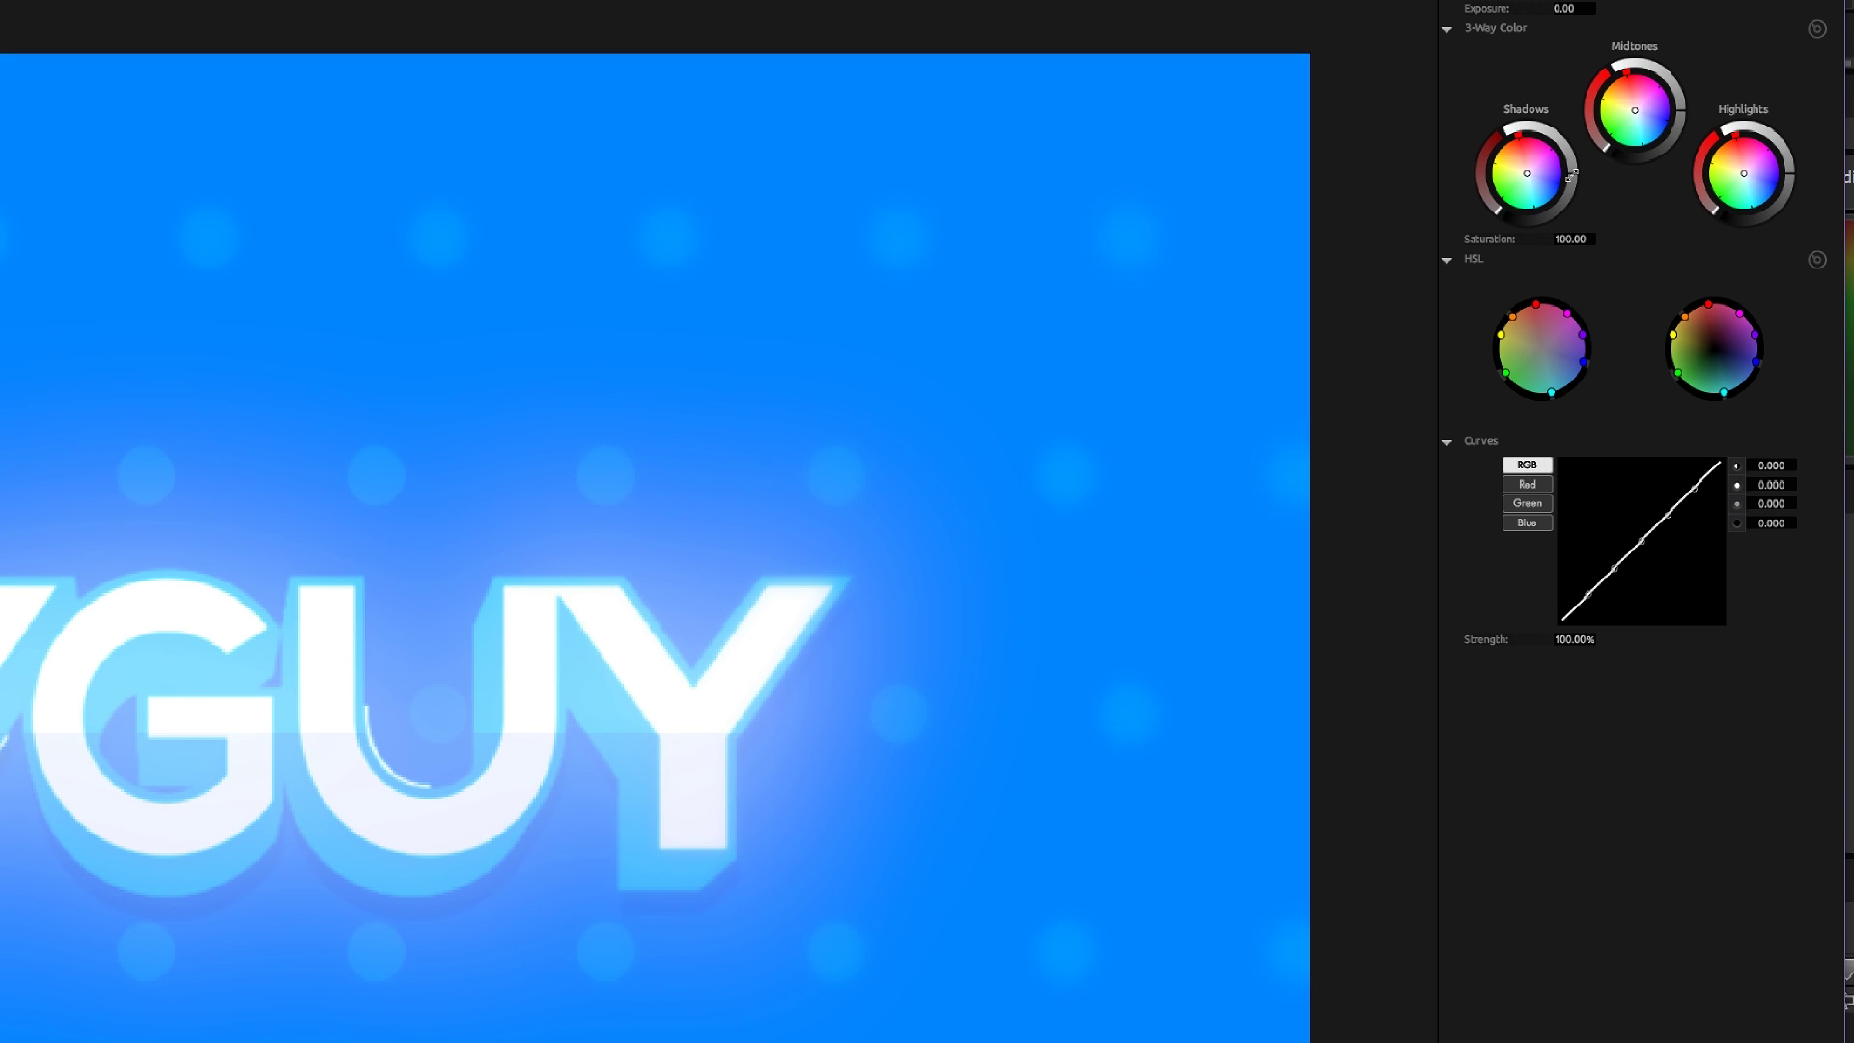
Darken the shadows in the Post stage Colorista and apply the finished look to the Grade layer
drag(1573, 174, 1573, 178)
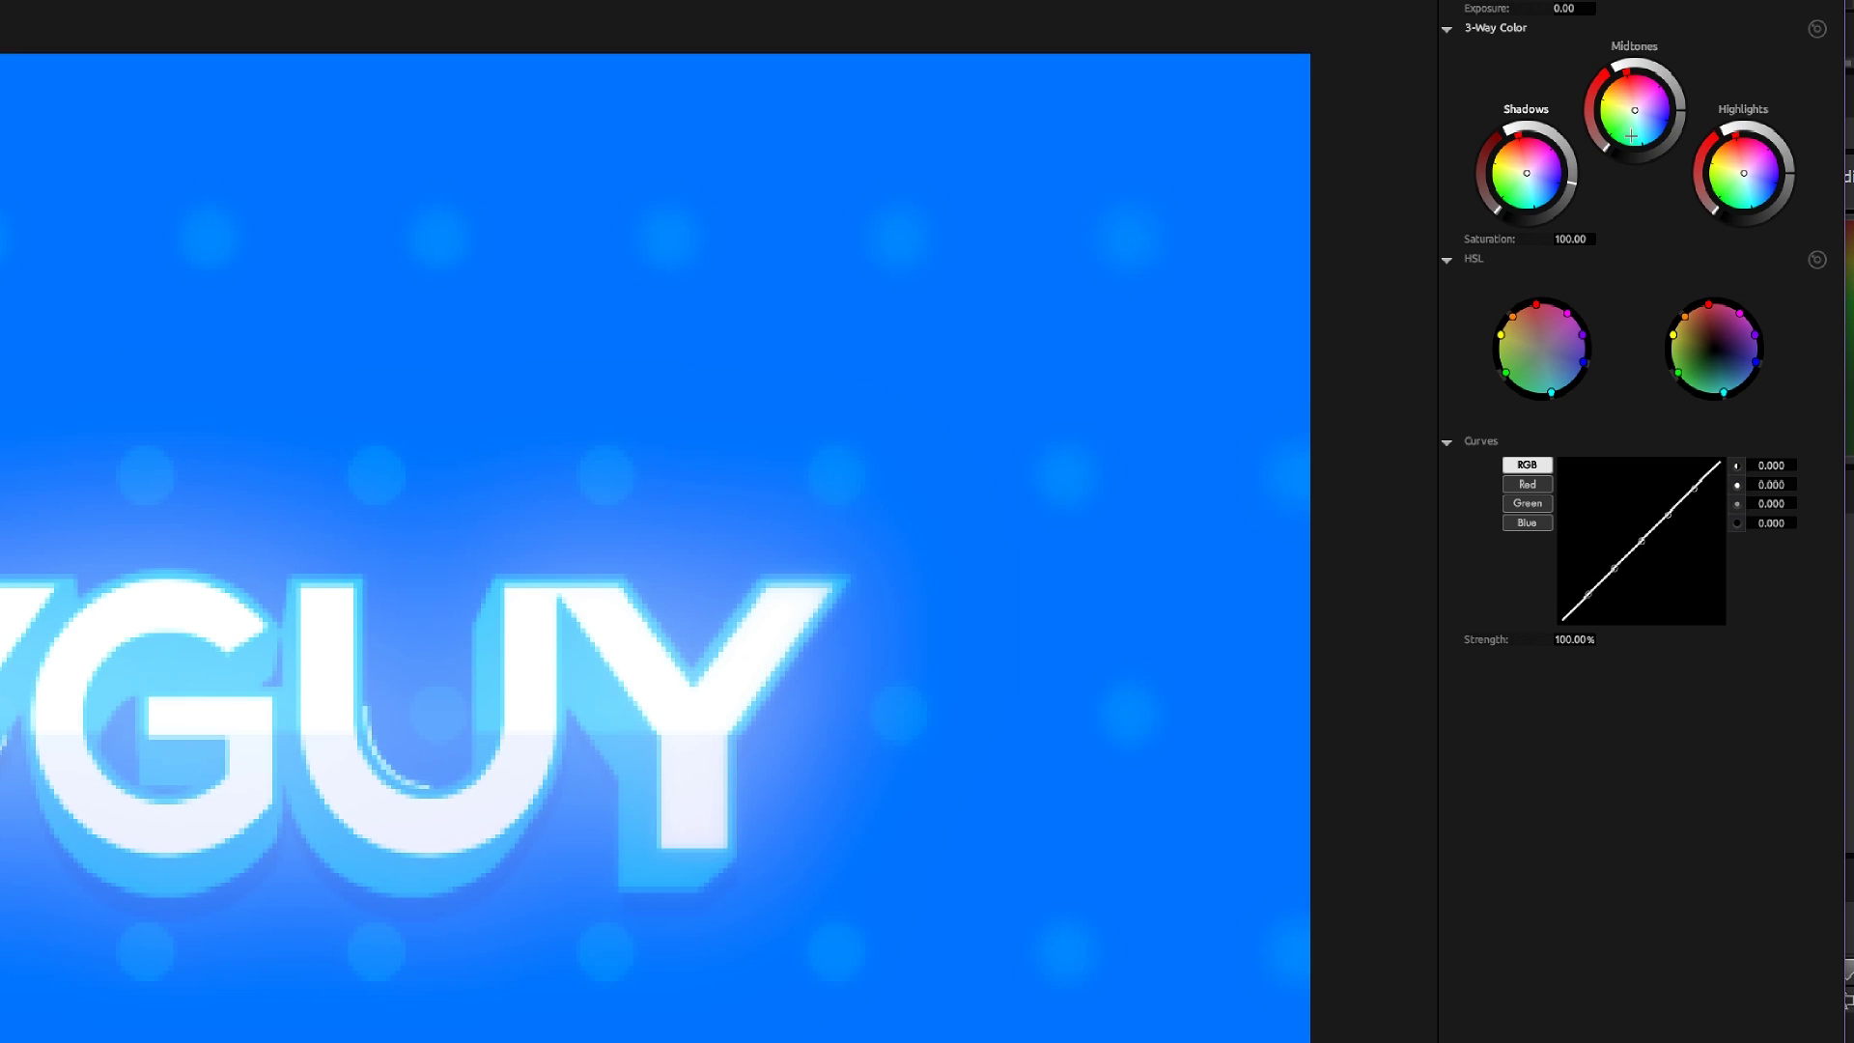
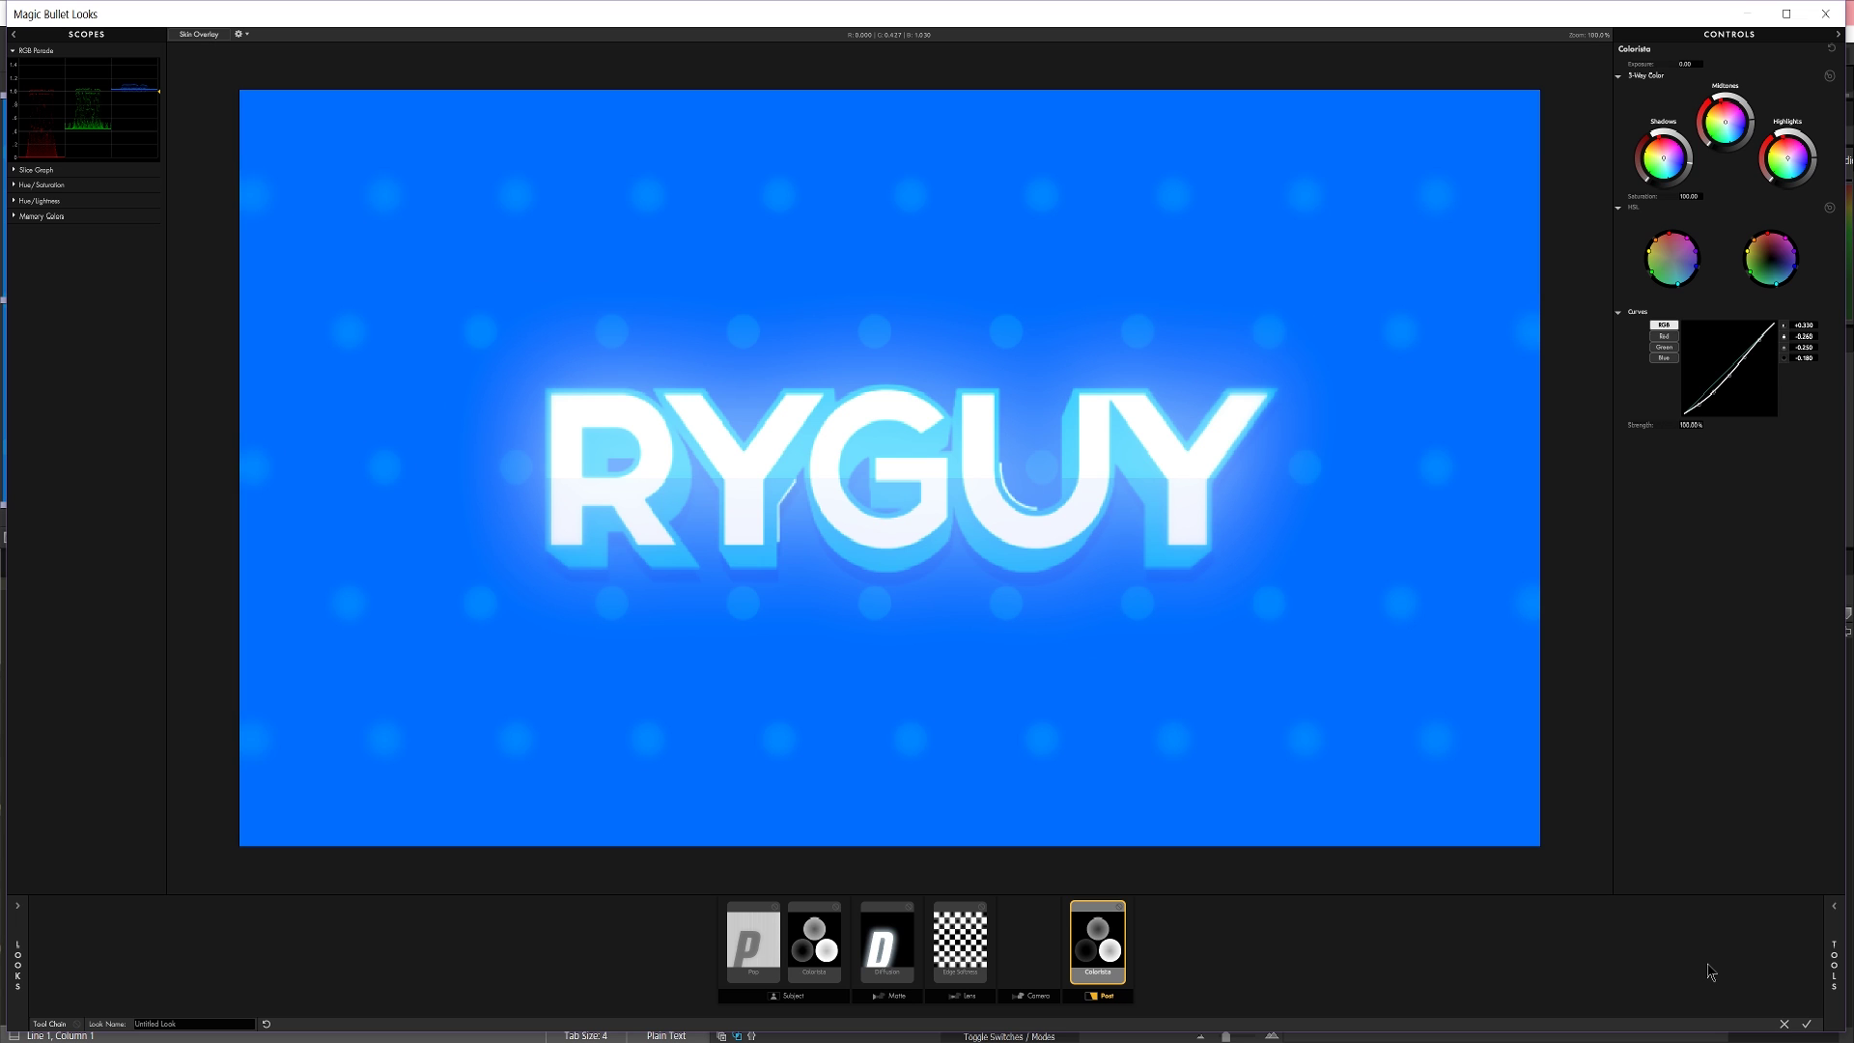
click(1833, 1029)
click(1809, 1027)
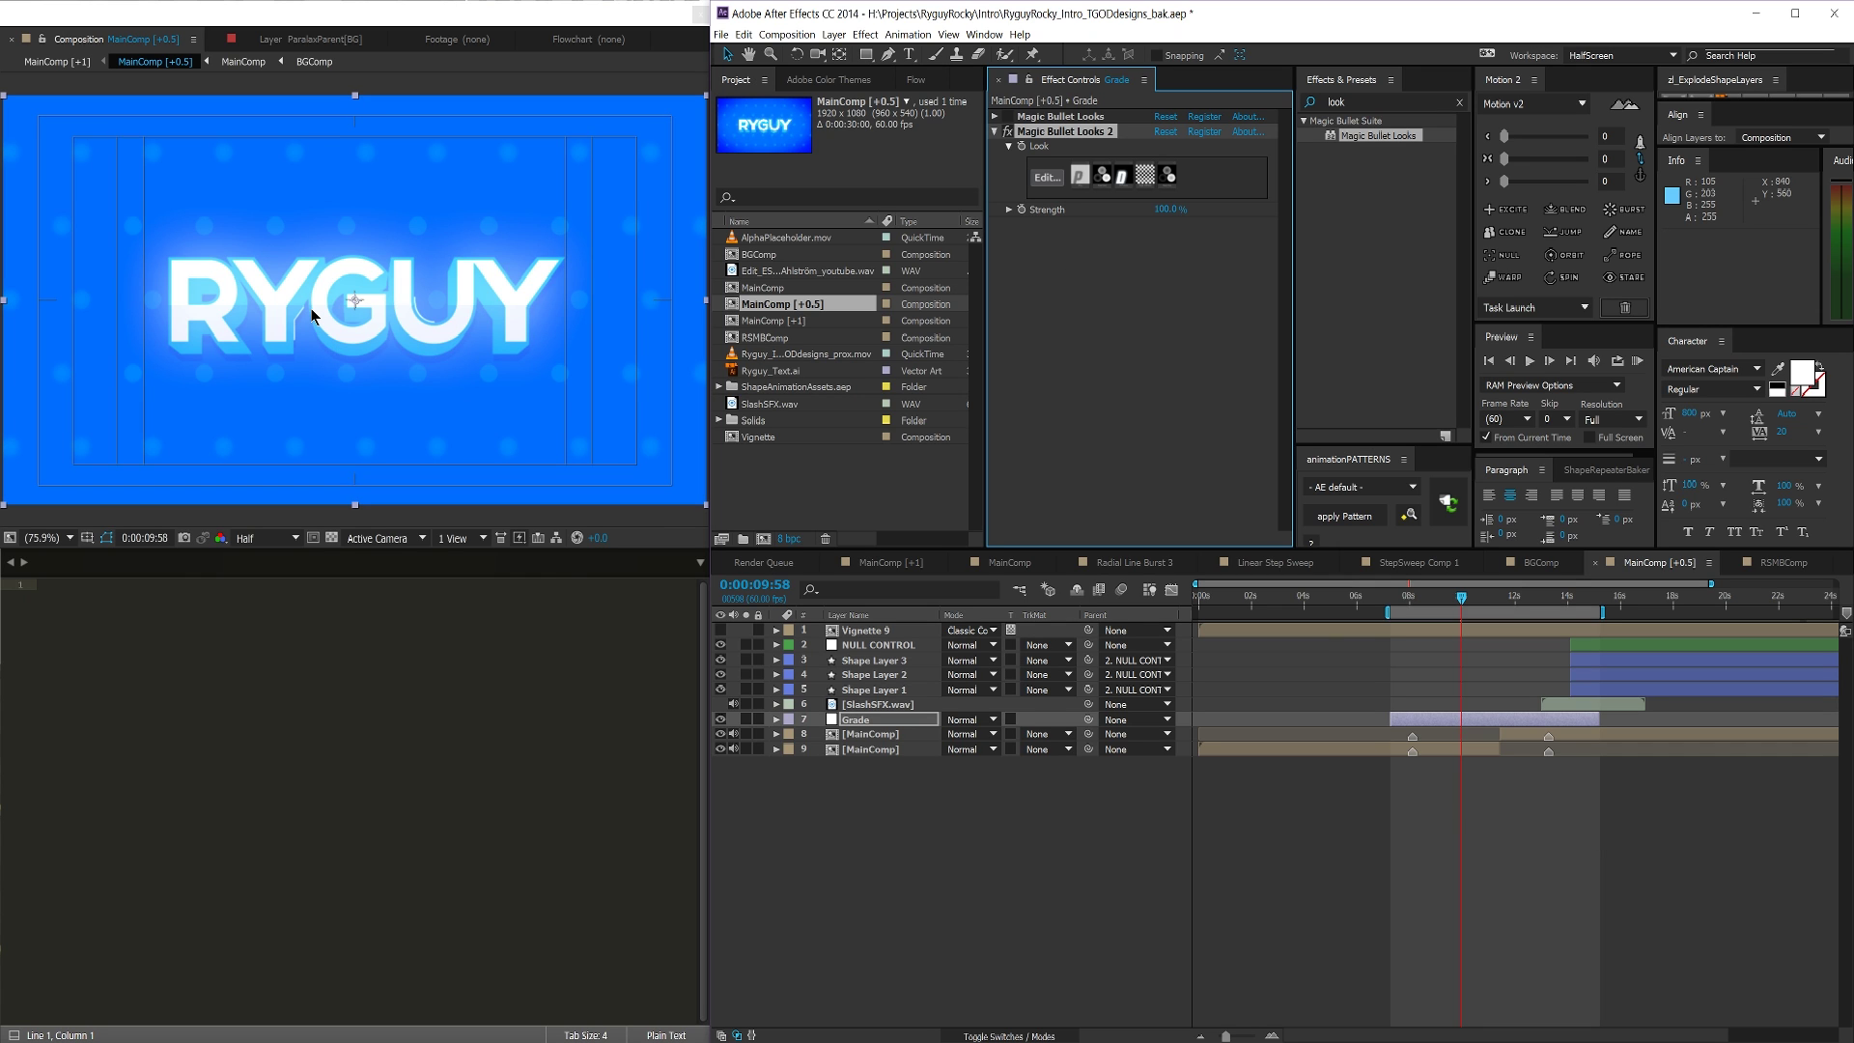
Set the Strength of the Grade layer's Magic Bullet Looks 2 effect to 75%
click(968, 845)
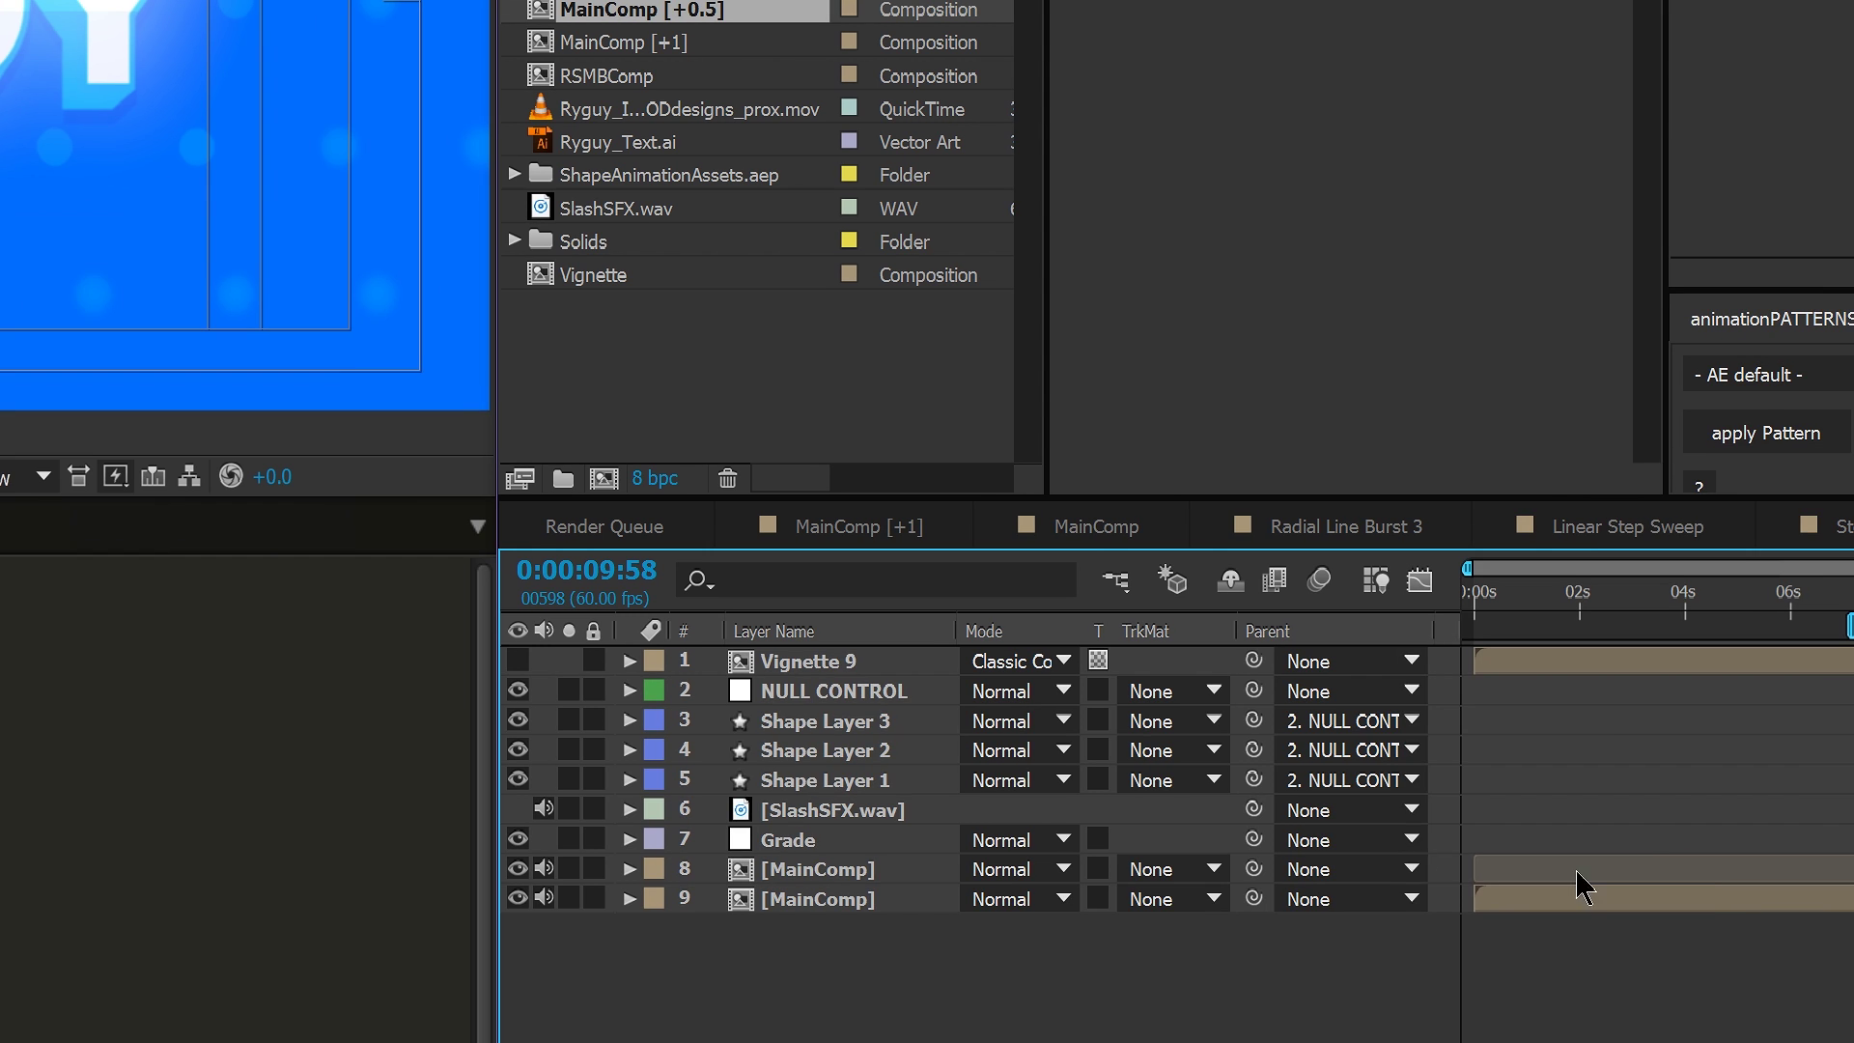
click(912, 840)
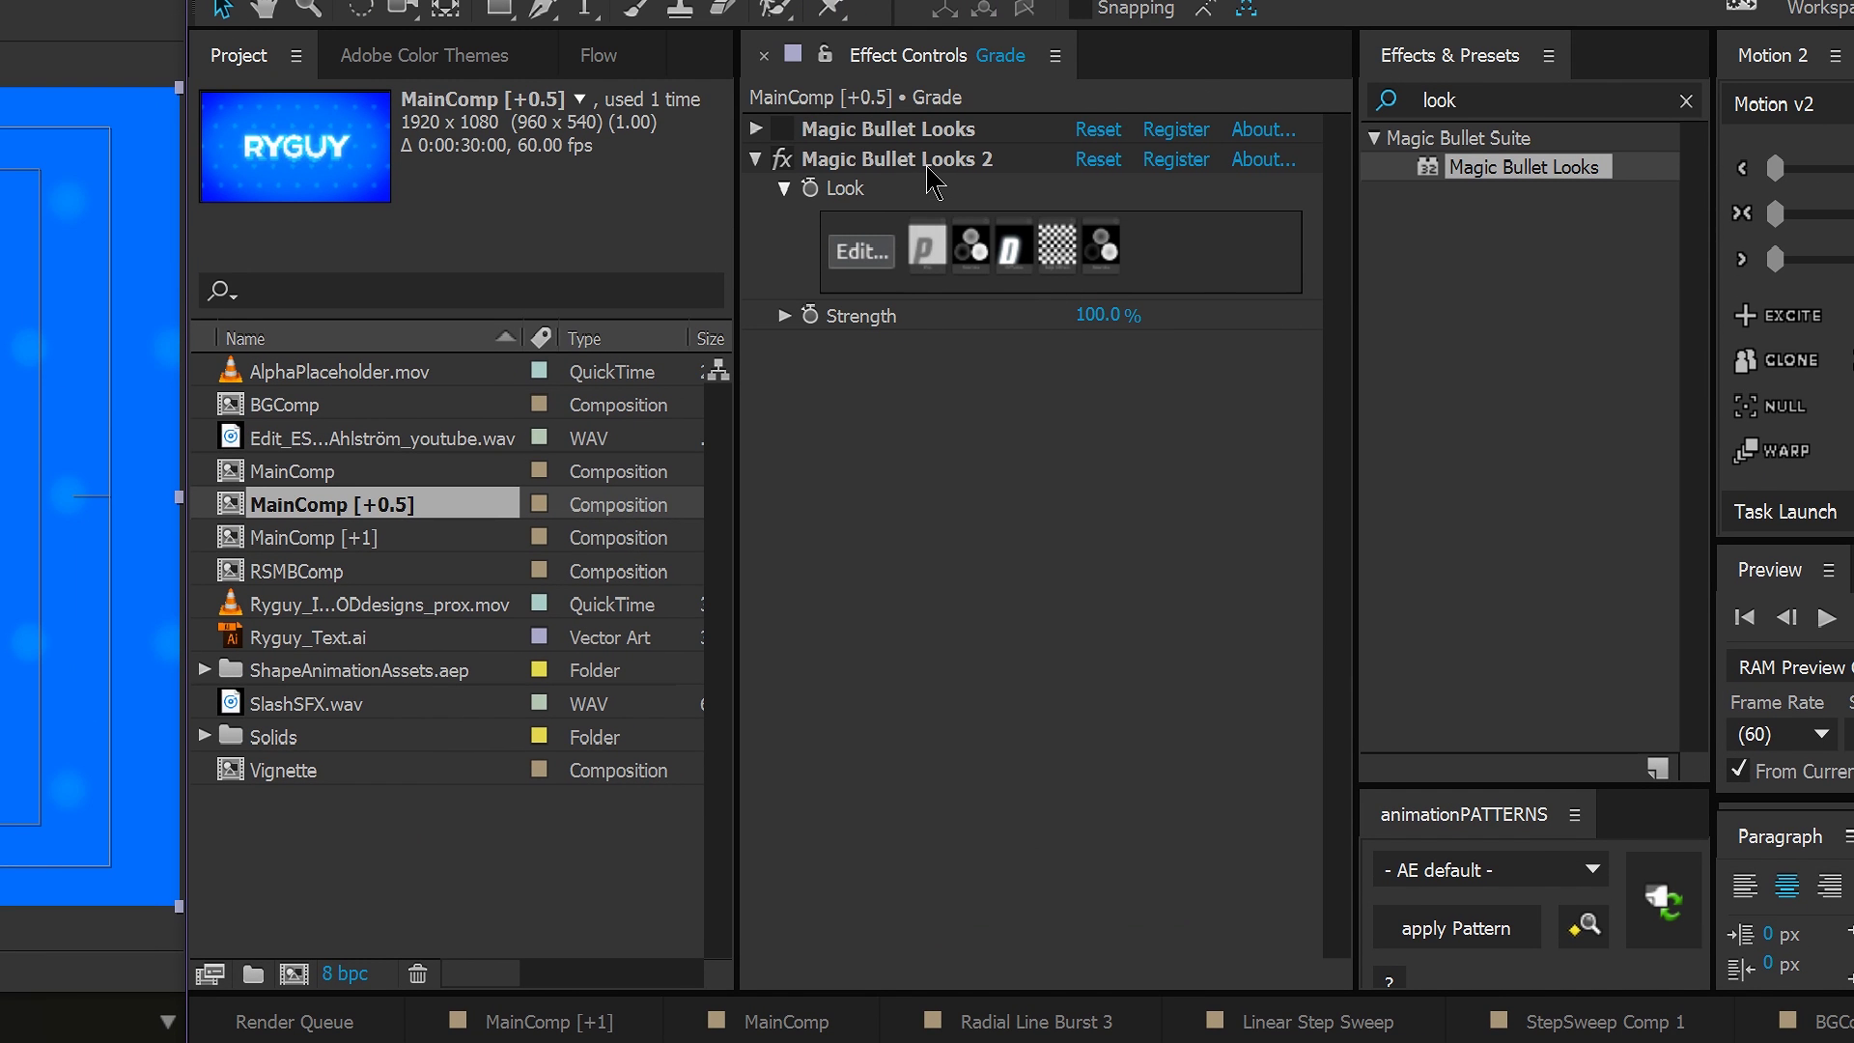
click(927, 166)
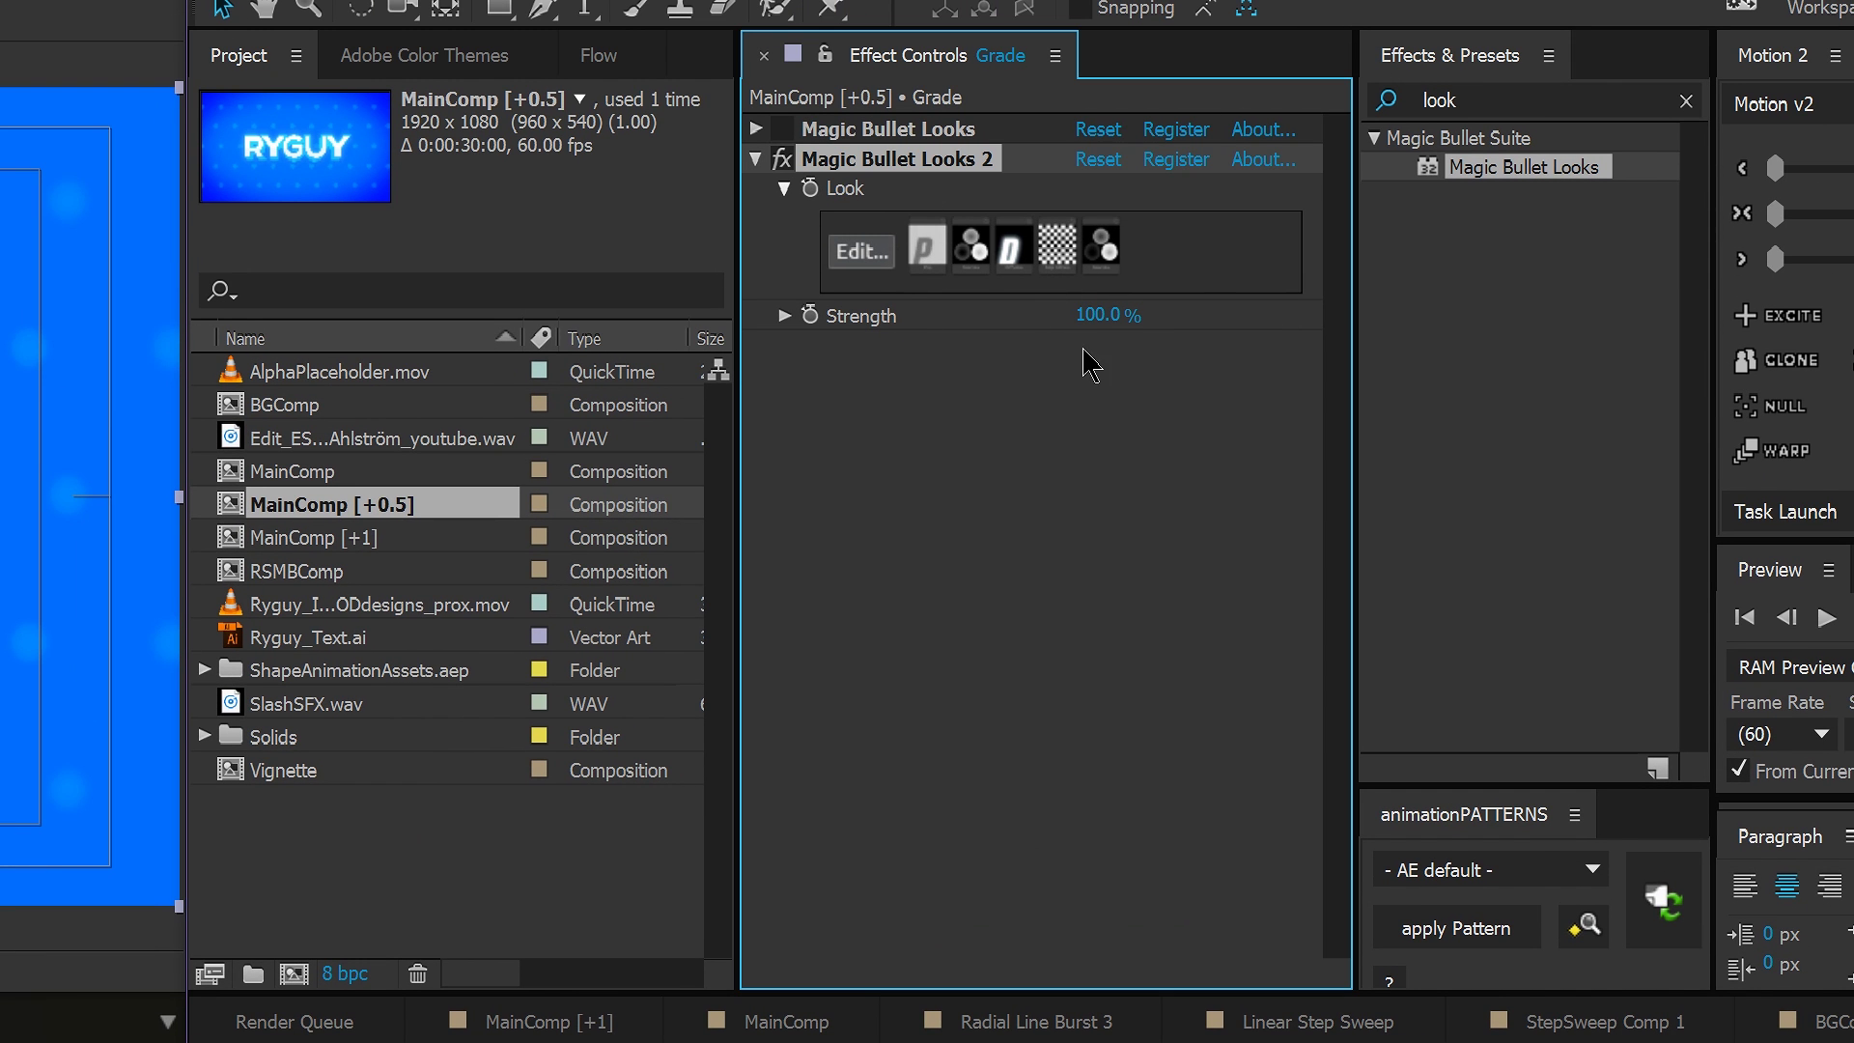
click(1108, 315)
text(75)
key(Return)
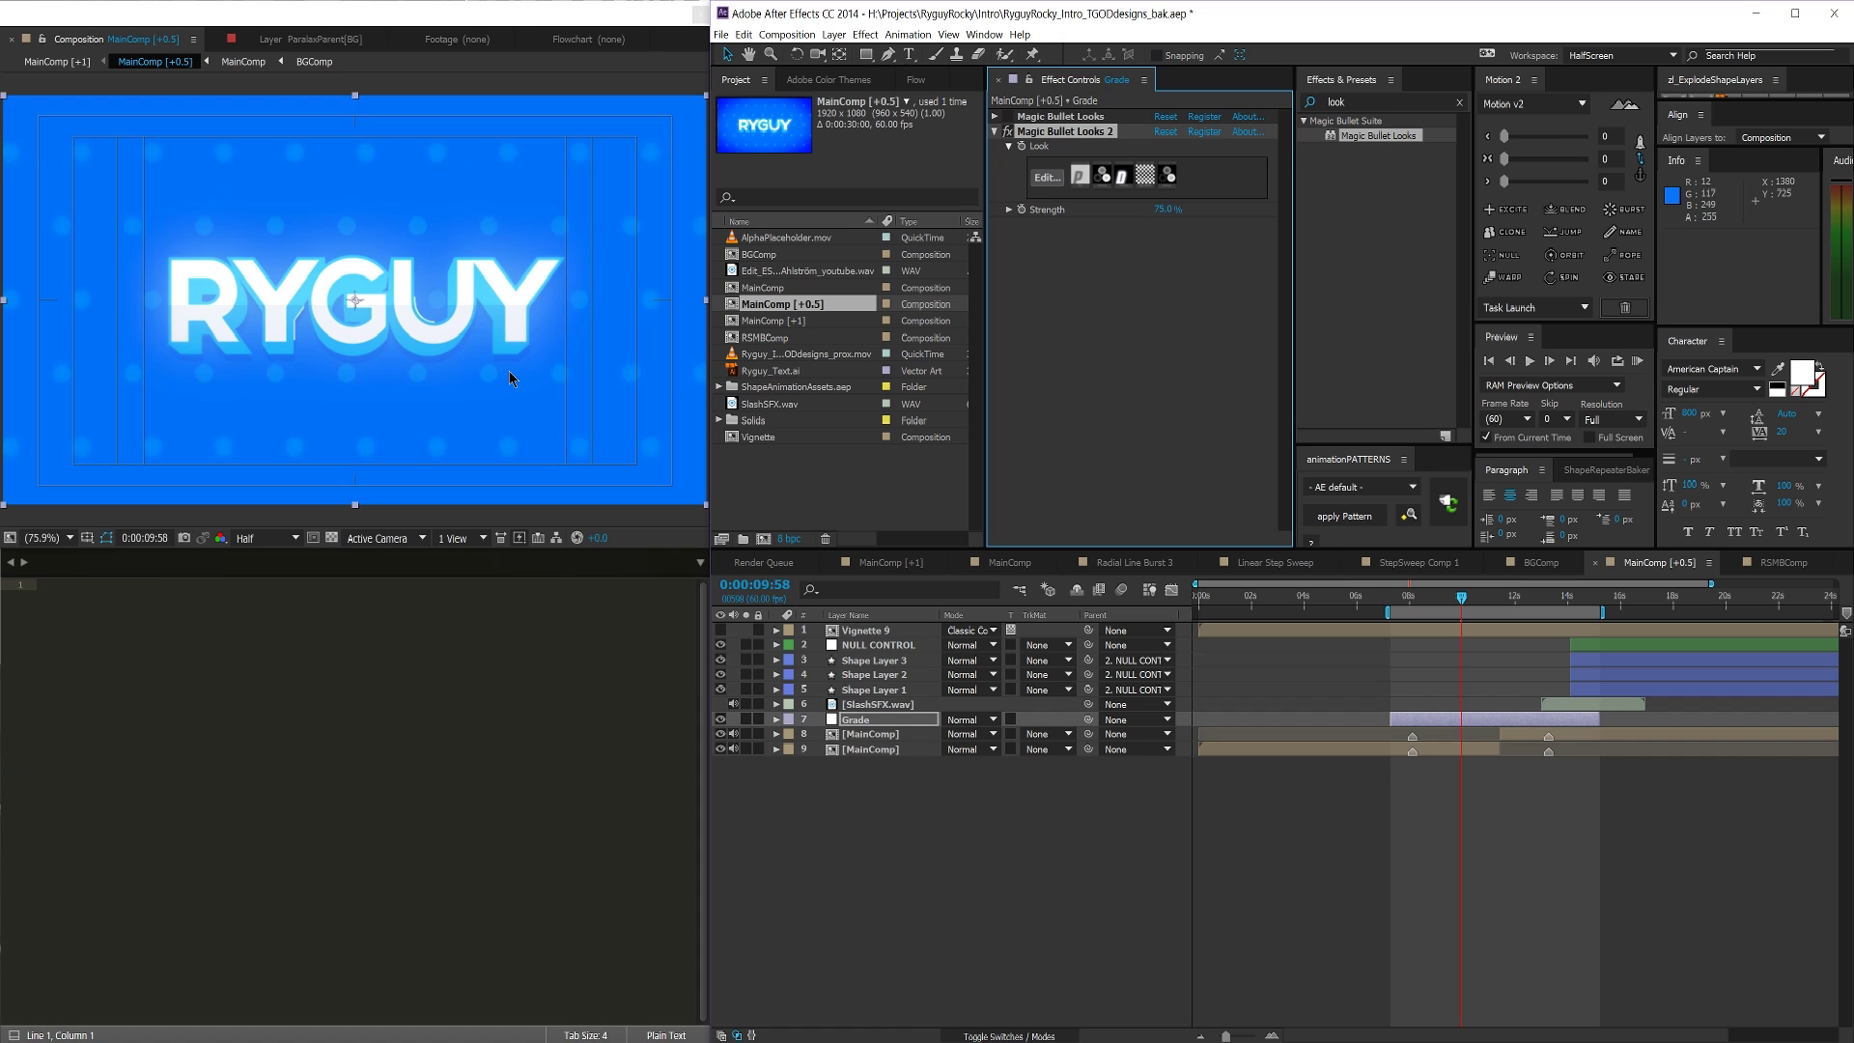
click(1109, 318)
Compare the composition with the Magic Bullet Looks 2 effect off and on, leaving it enabled
click(1007, 131)
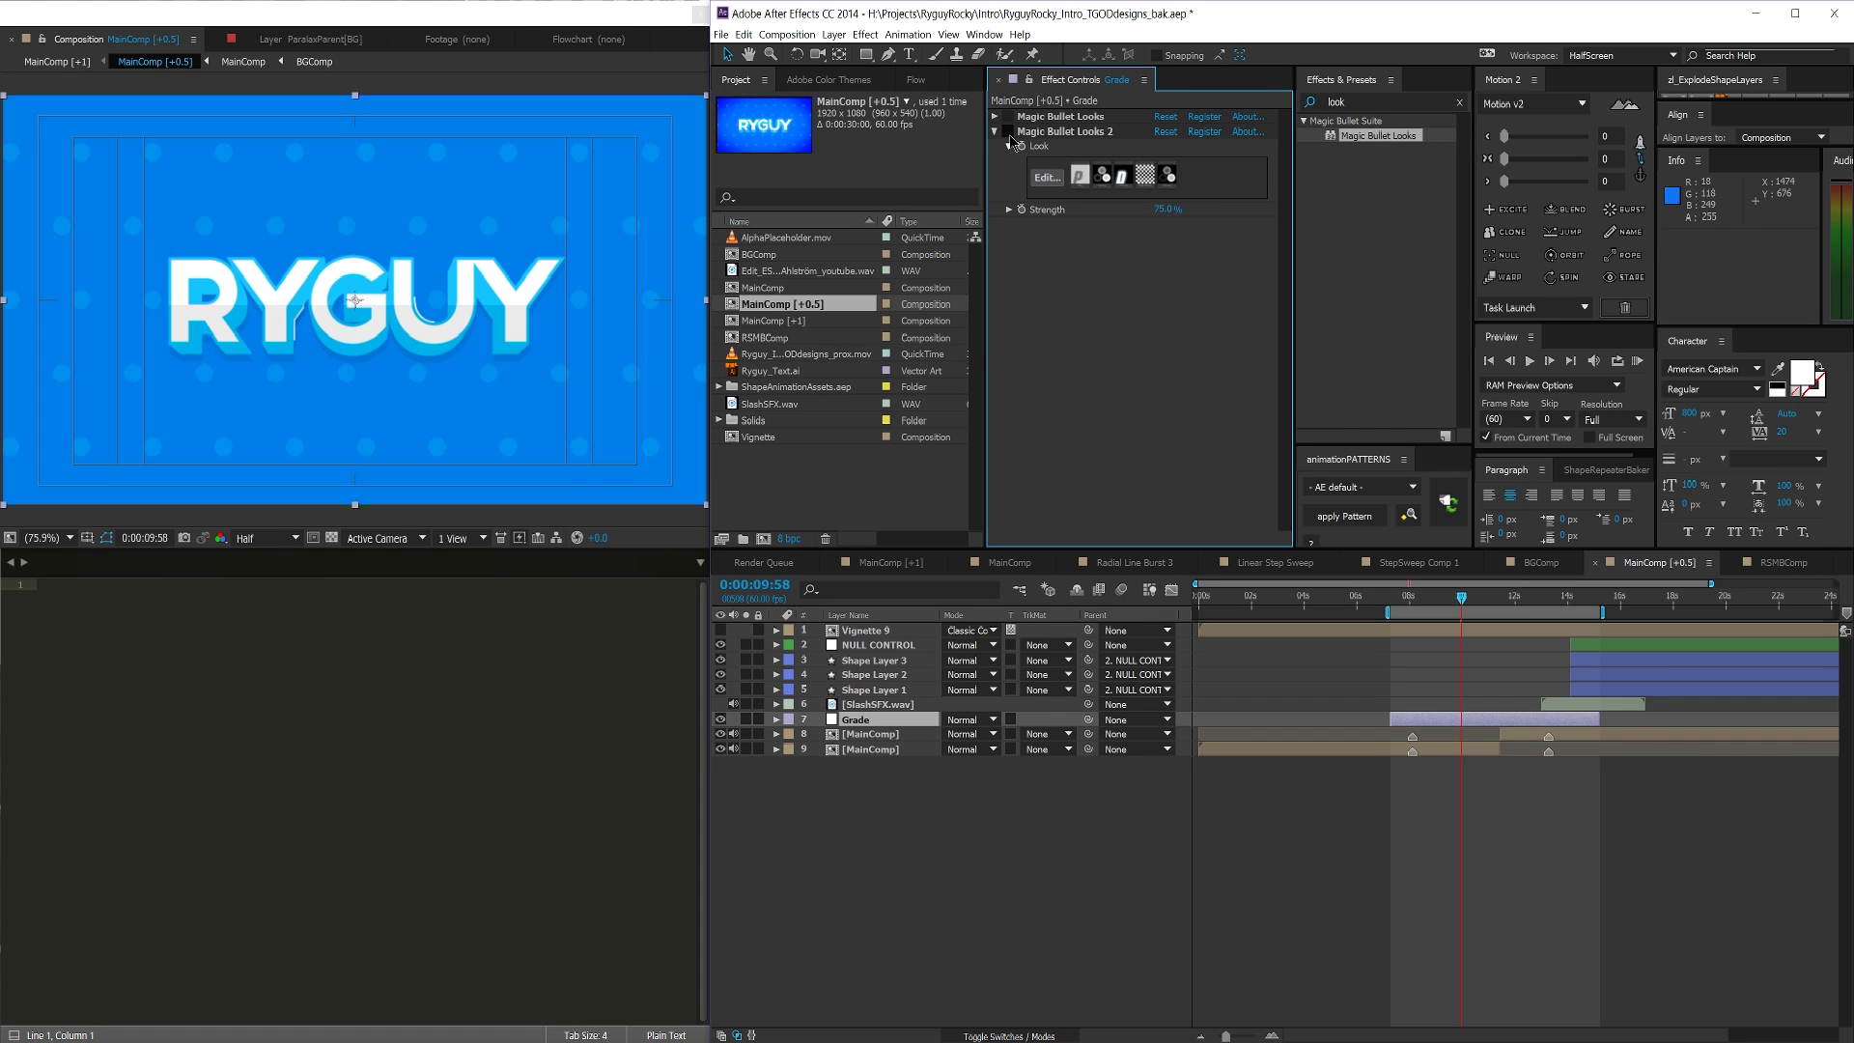
click(1007, 132)
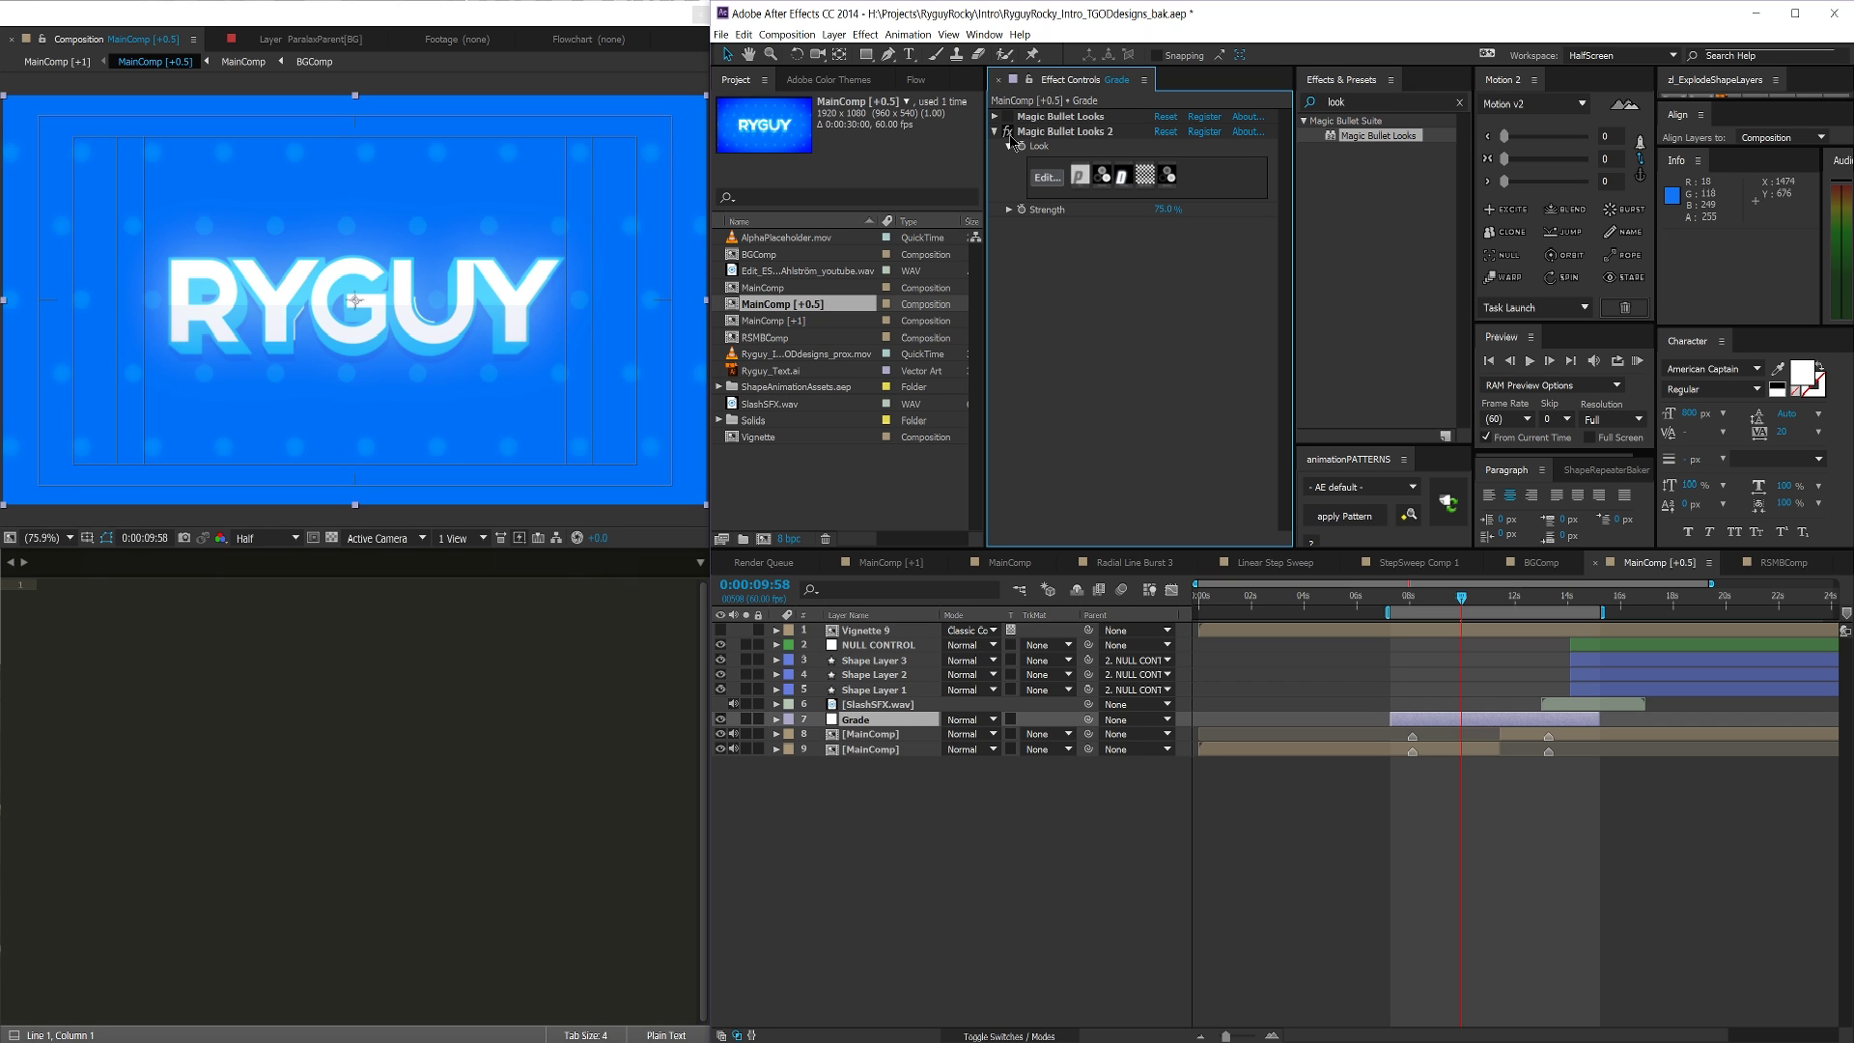
click(1007, 132)
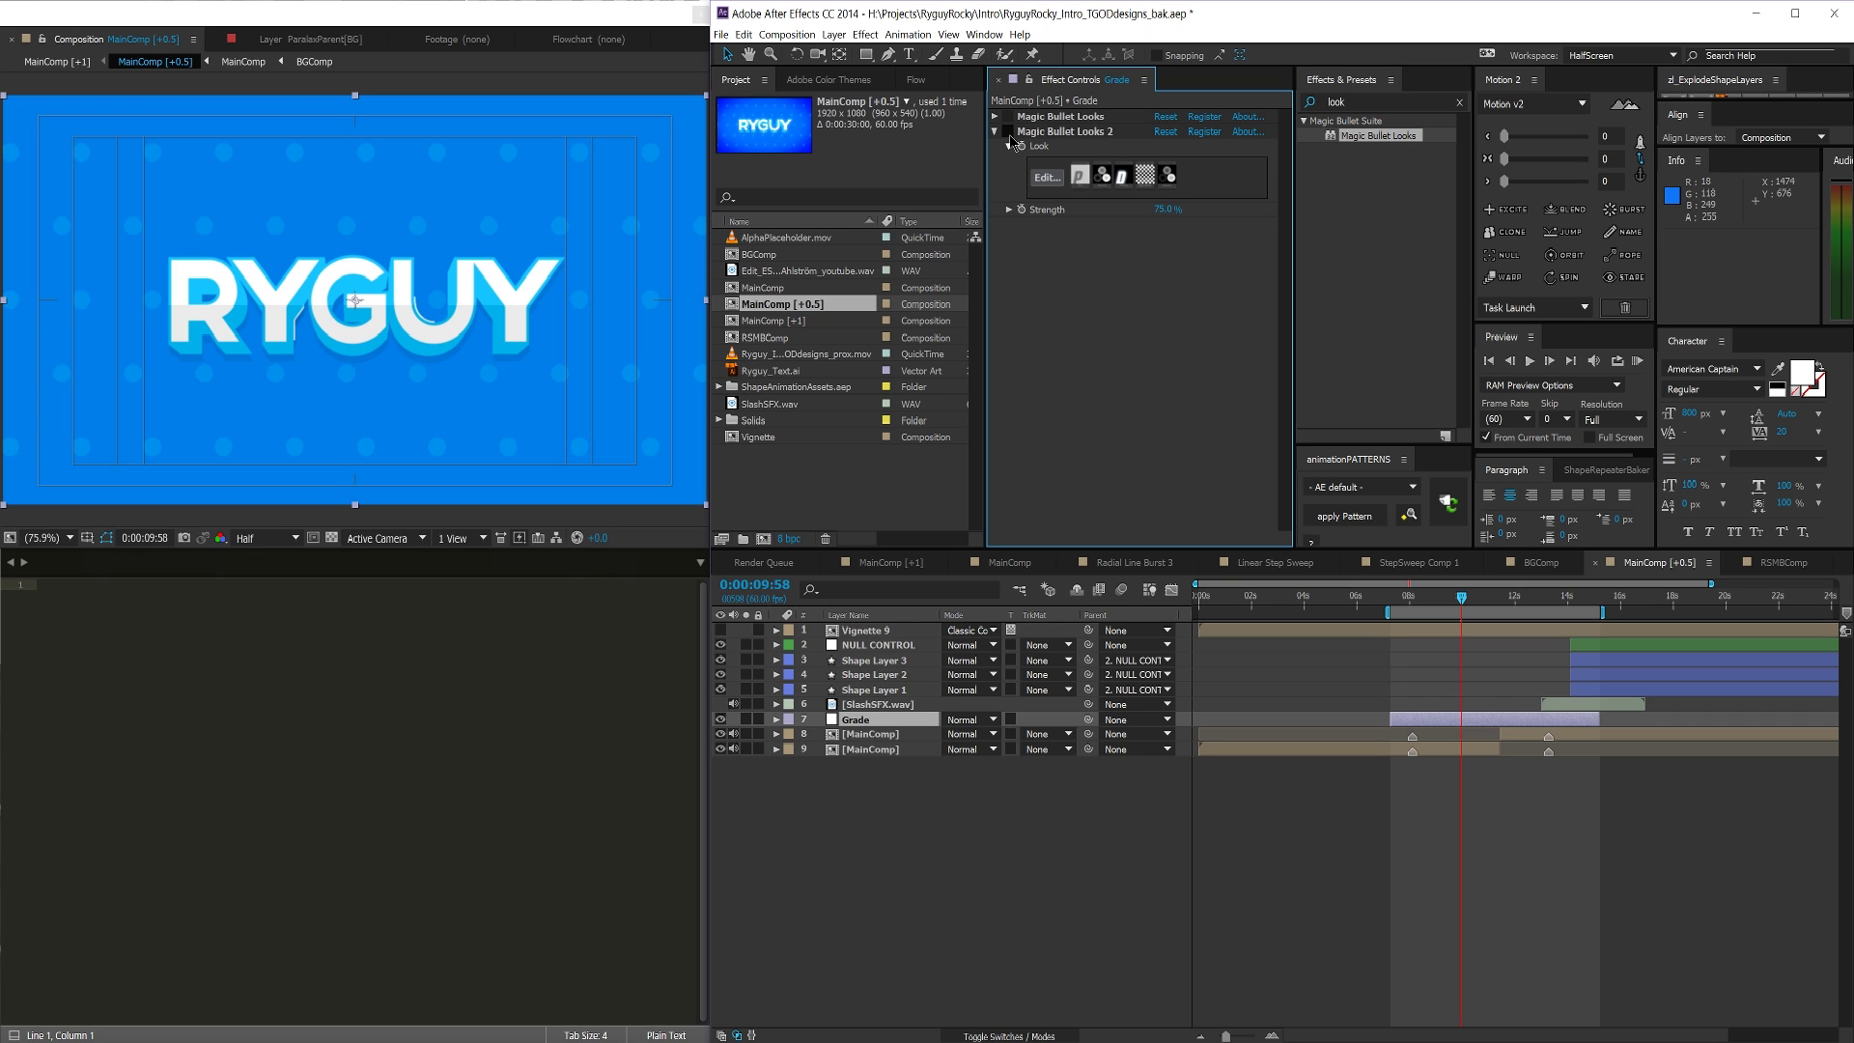
click(1007, 131)
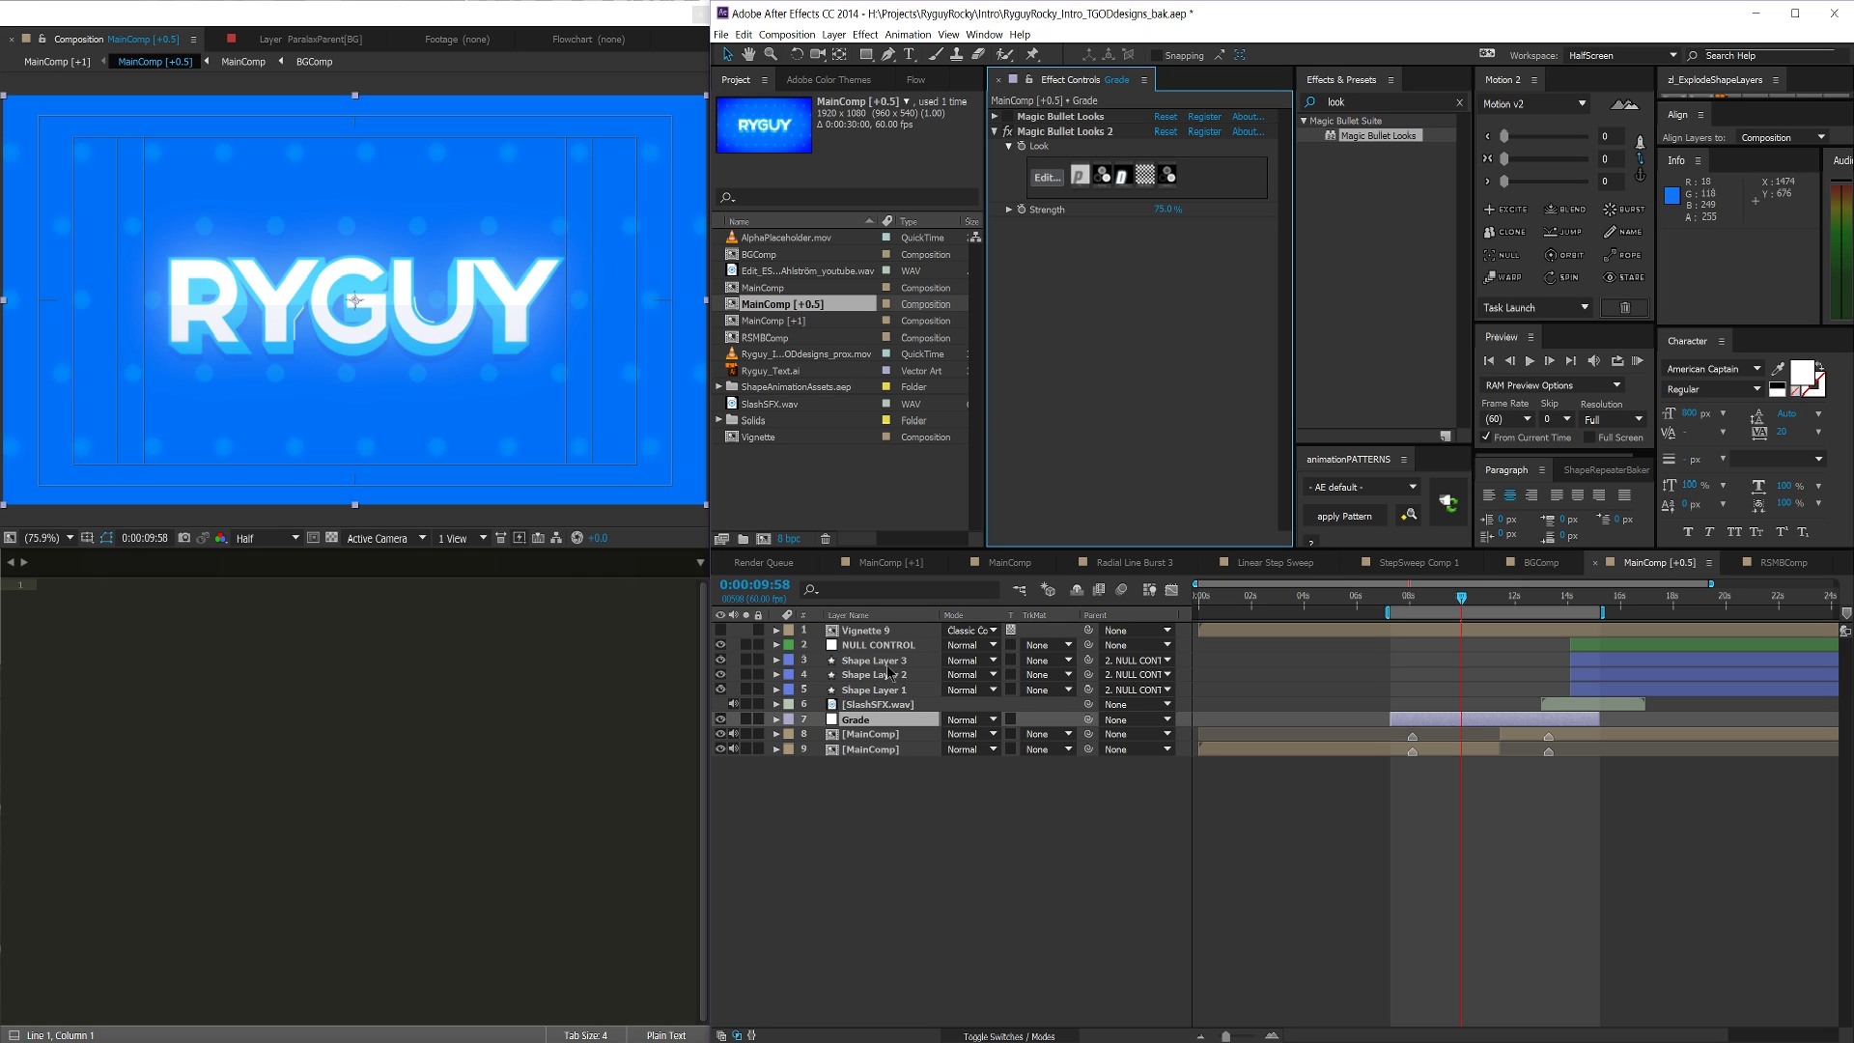
Delete the hidden Vignette 9 layer and generate a new vignette layer with the Motion v2 task launcher
click(889, 631)
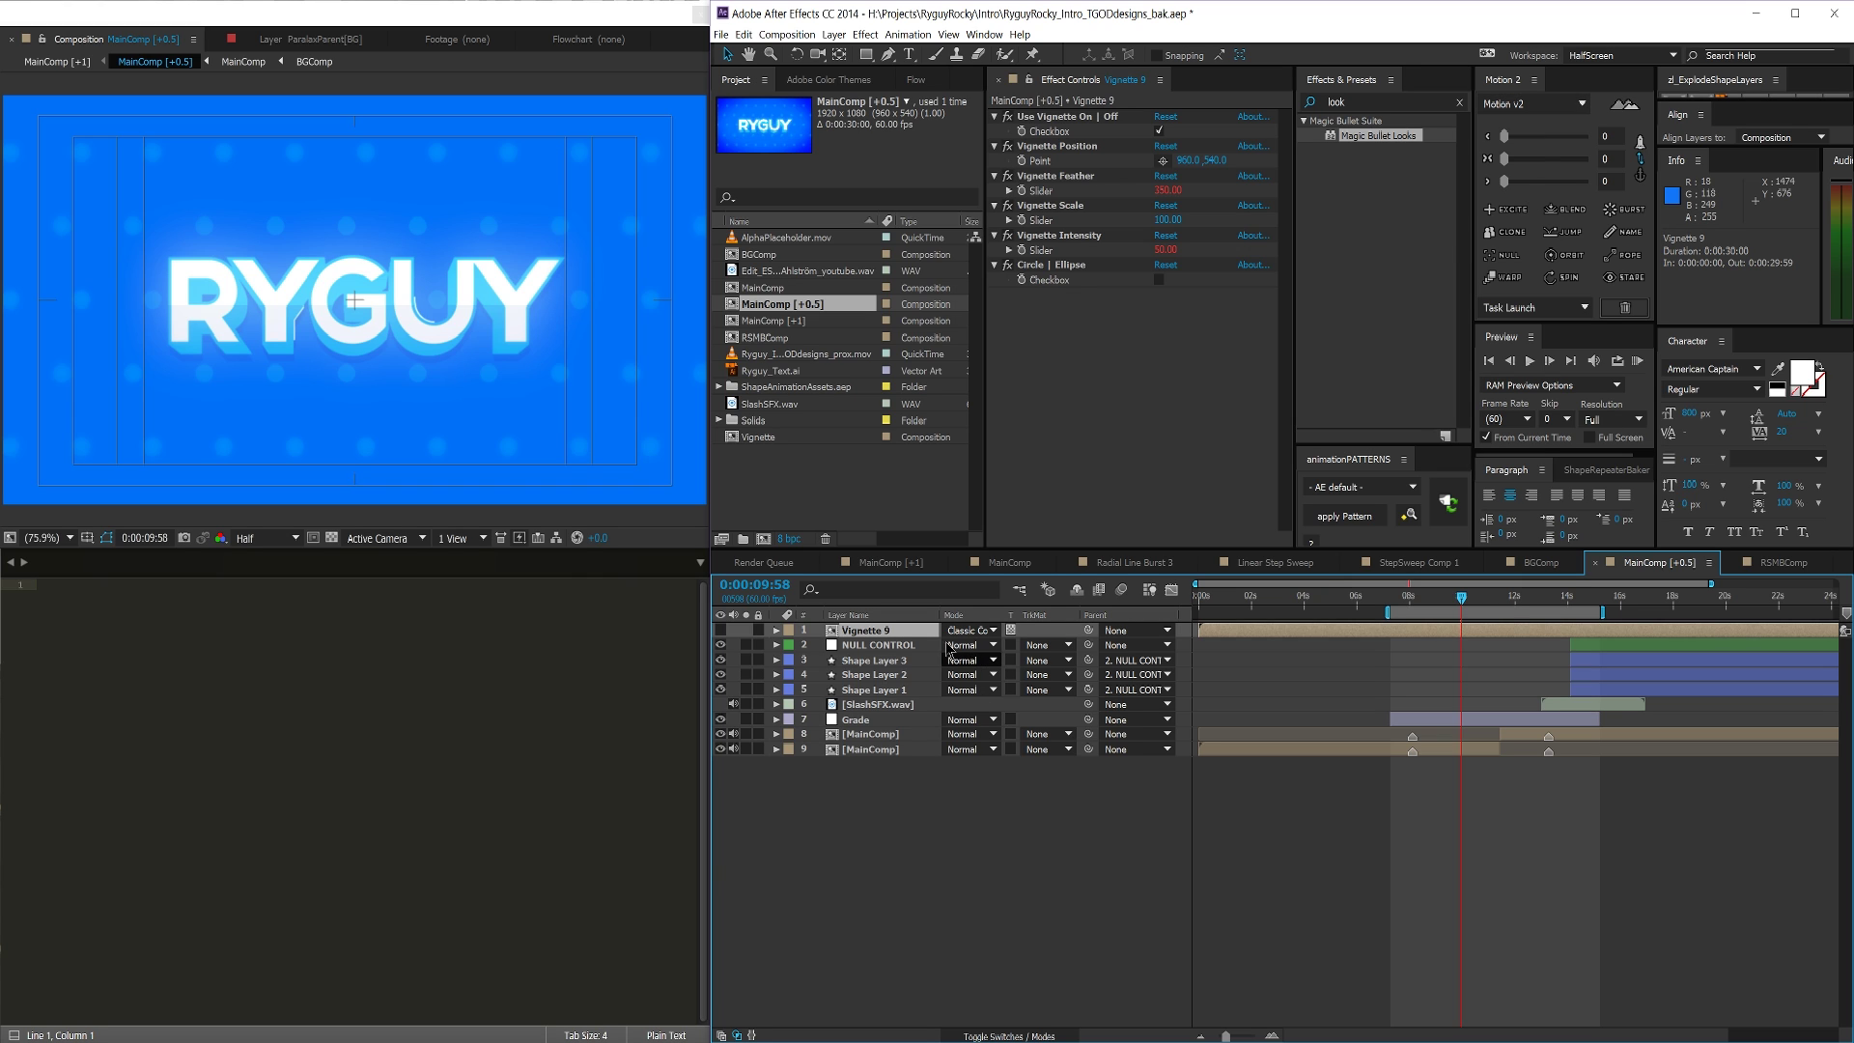
key(Delete)
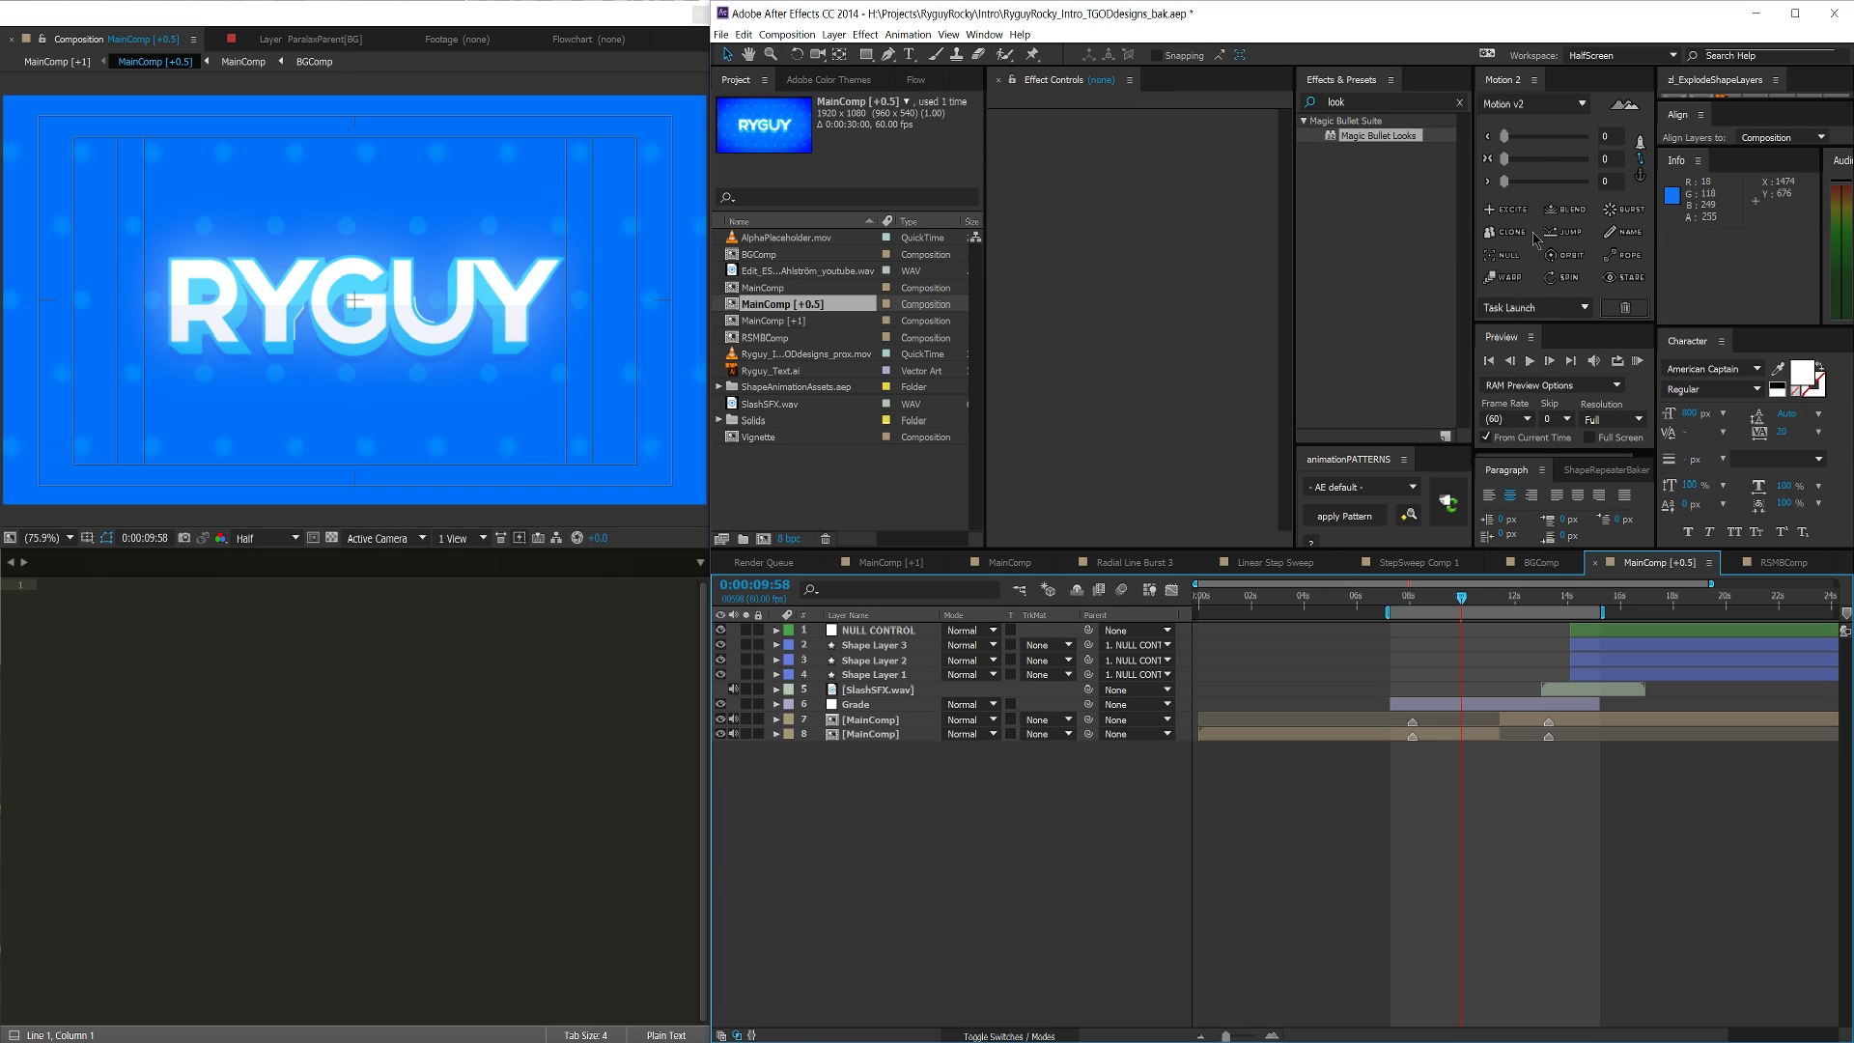
click(1534, 309)
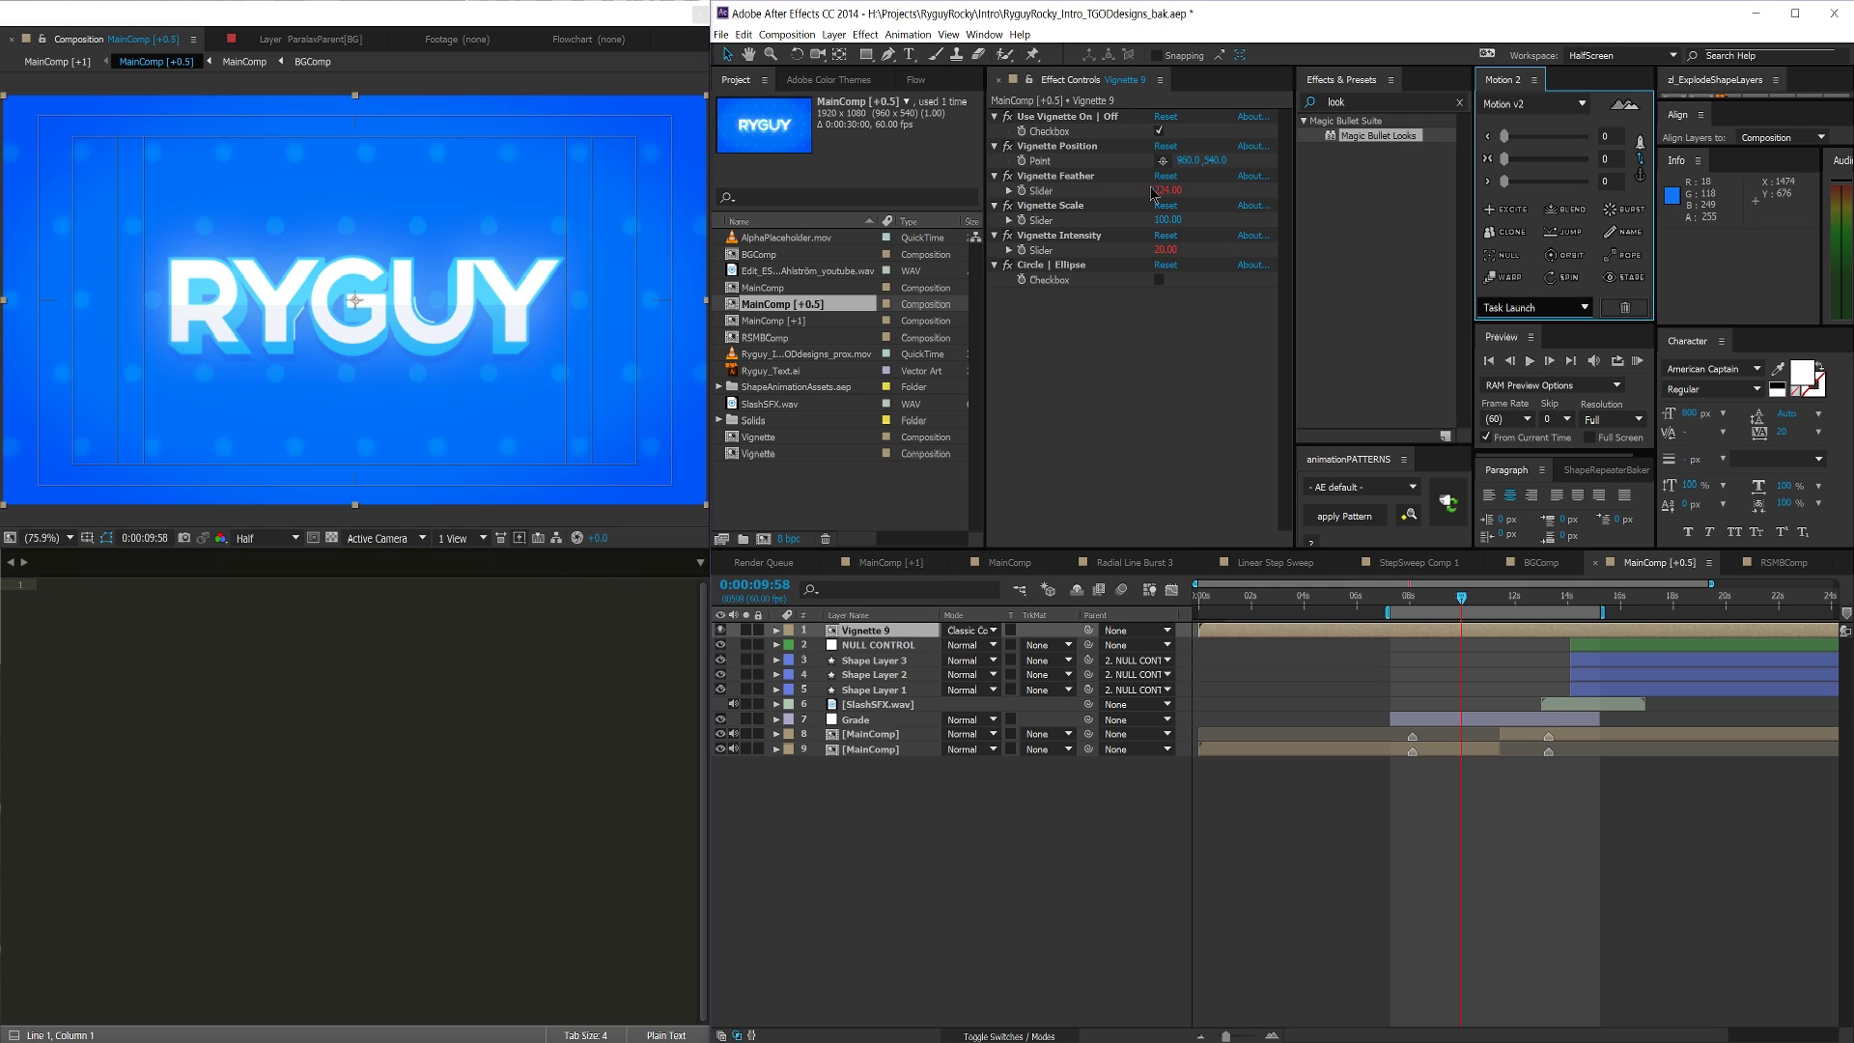
Delete the Vignette 9 layer and create a new shape layer with an ellipse that fills the composition
click(908, 636)
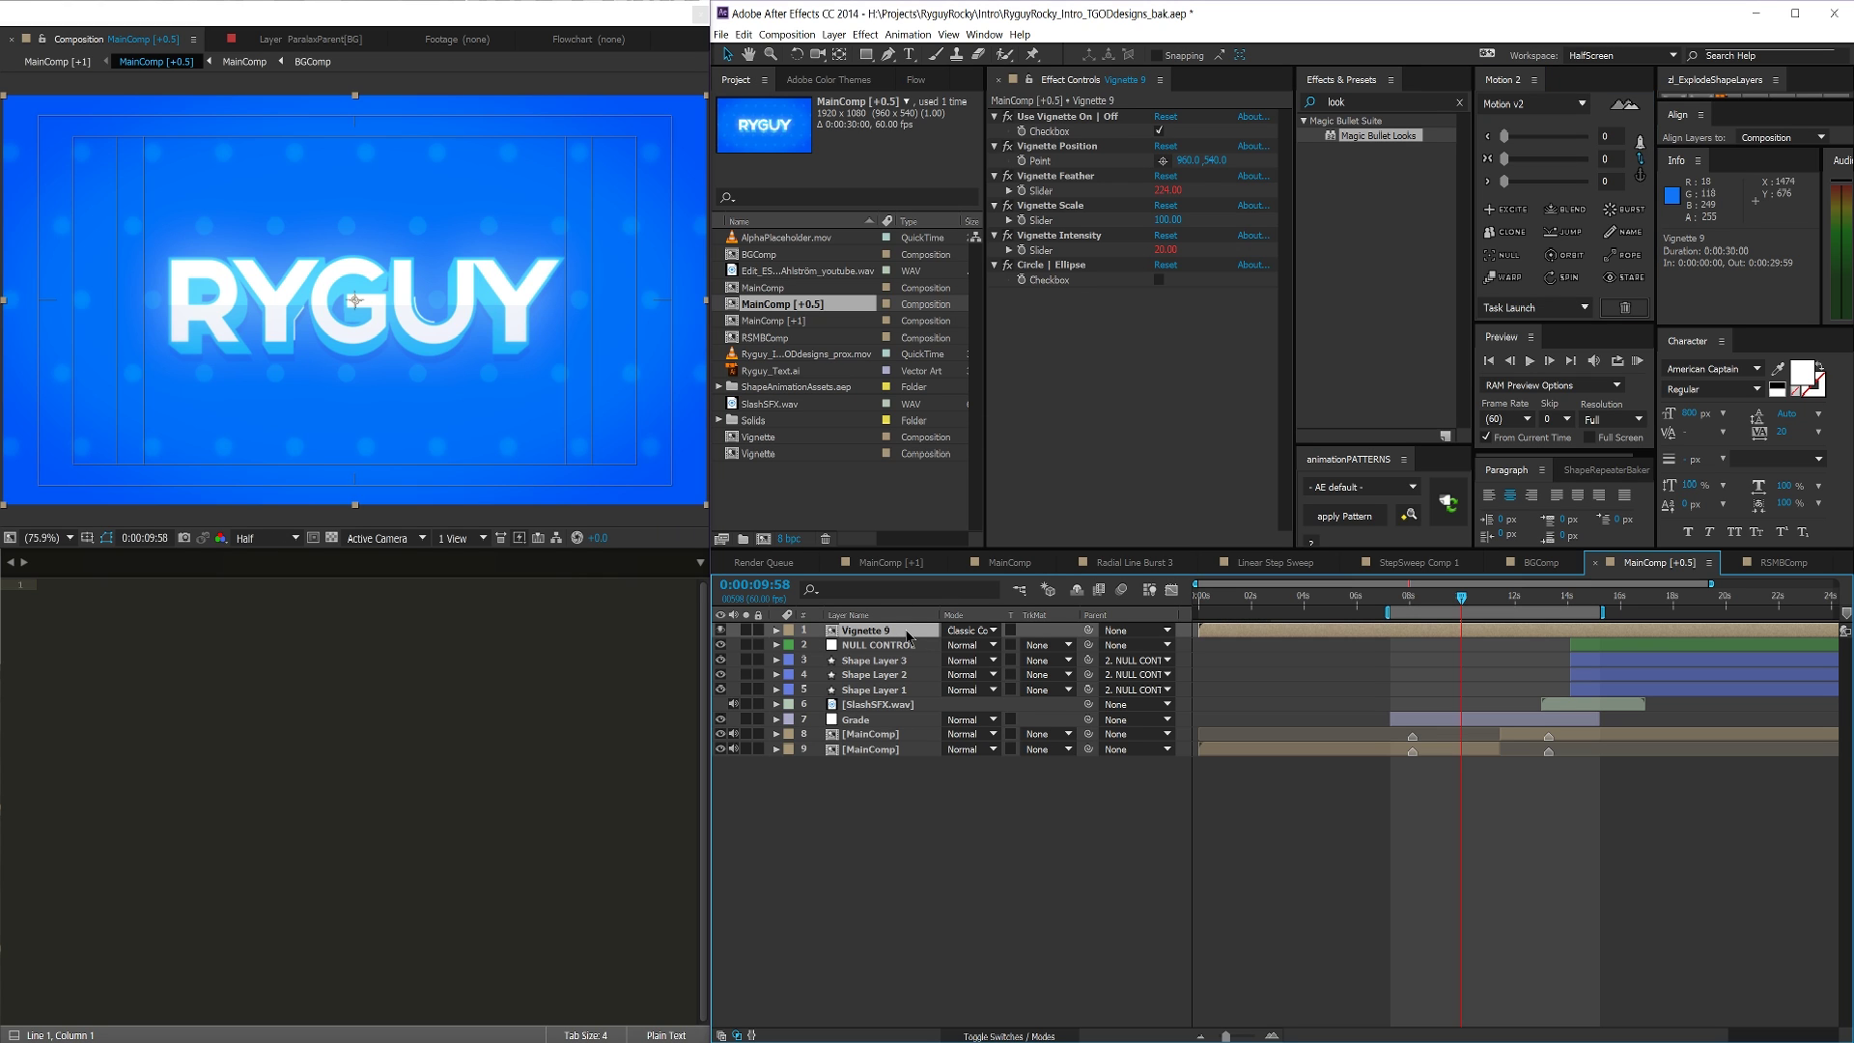
key(Delete)
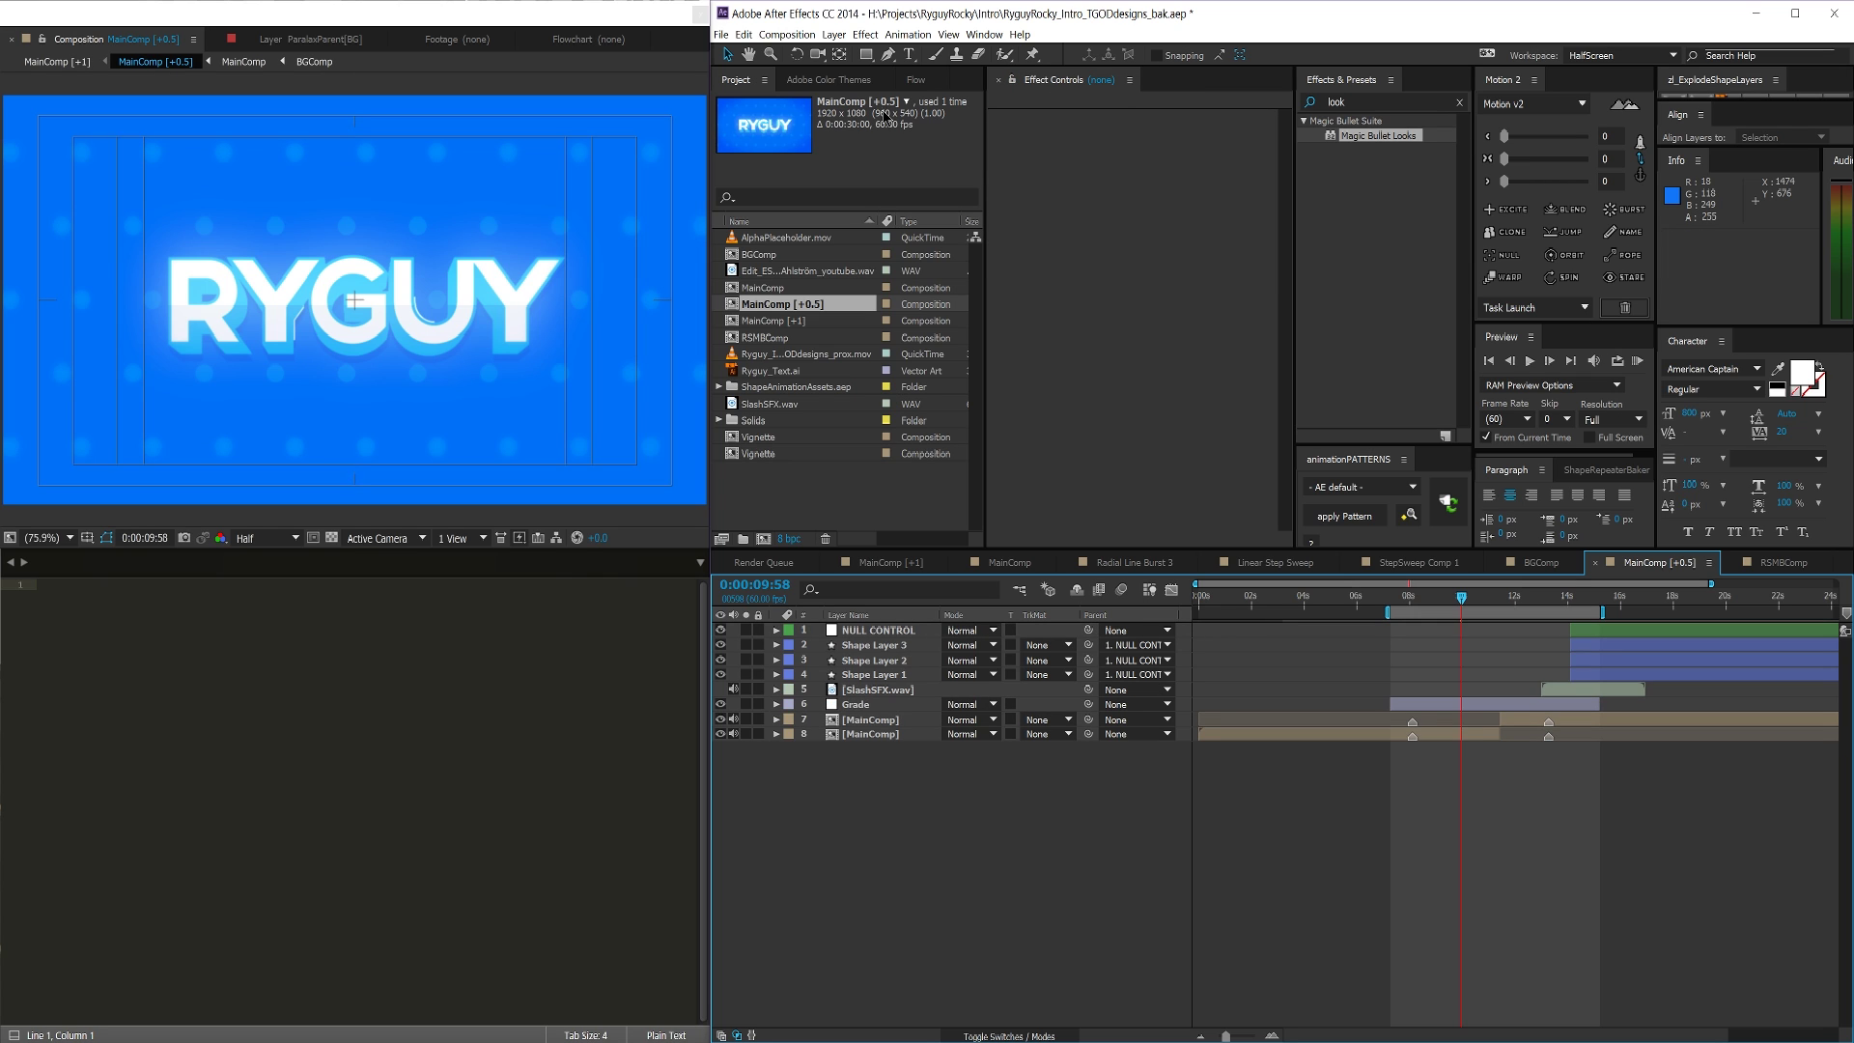
click(870, 59)
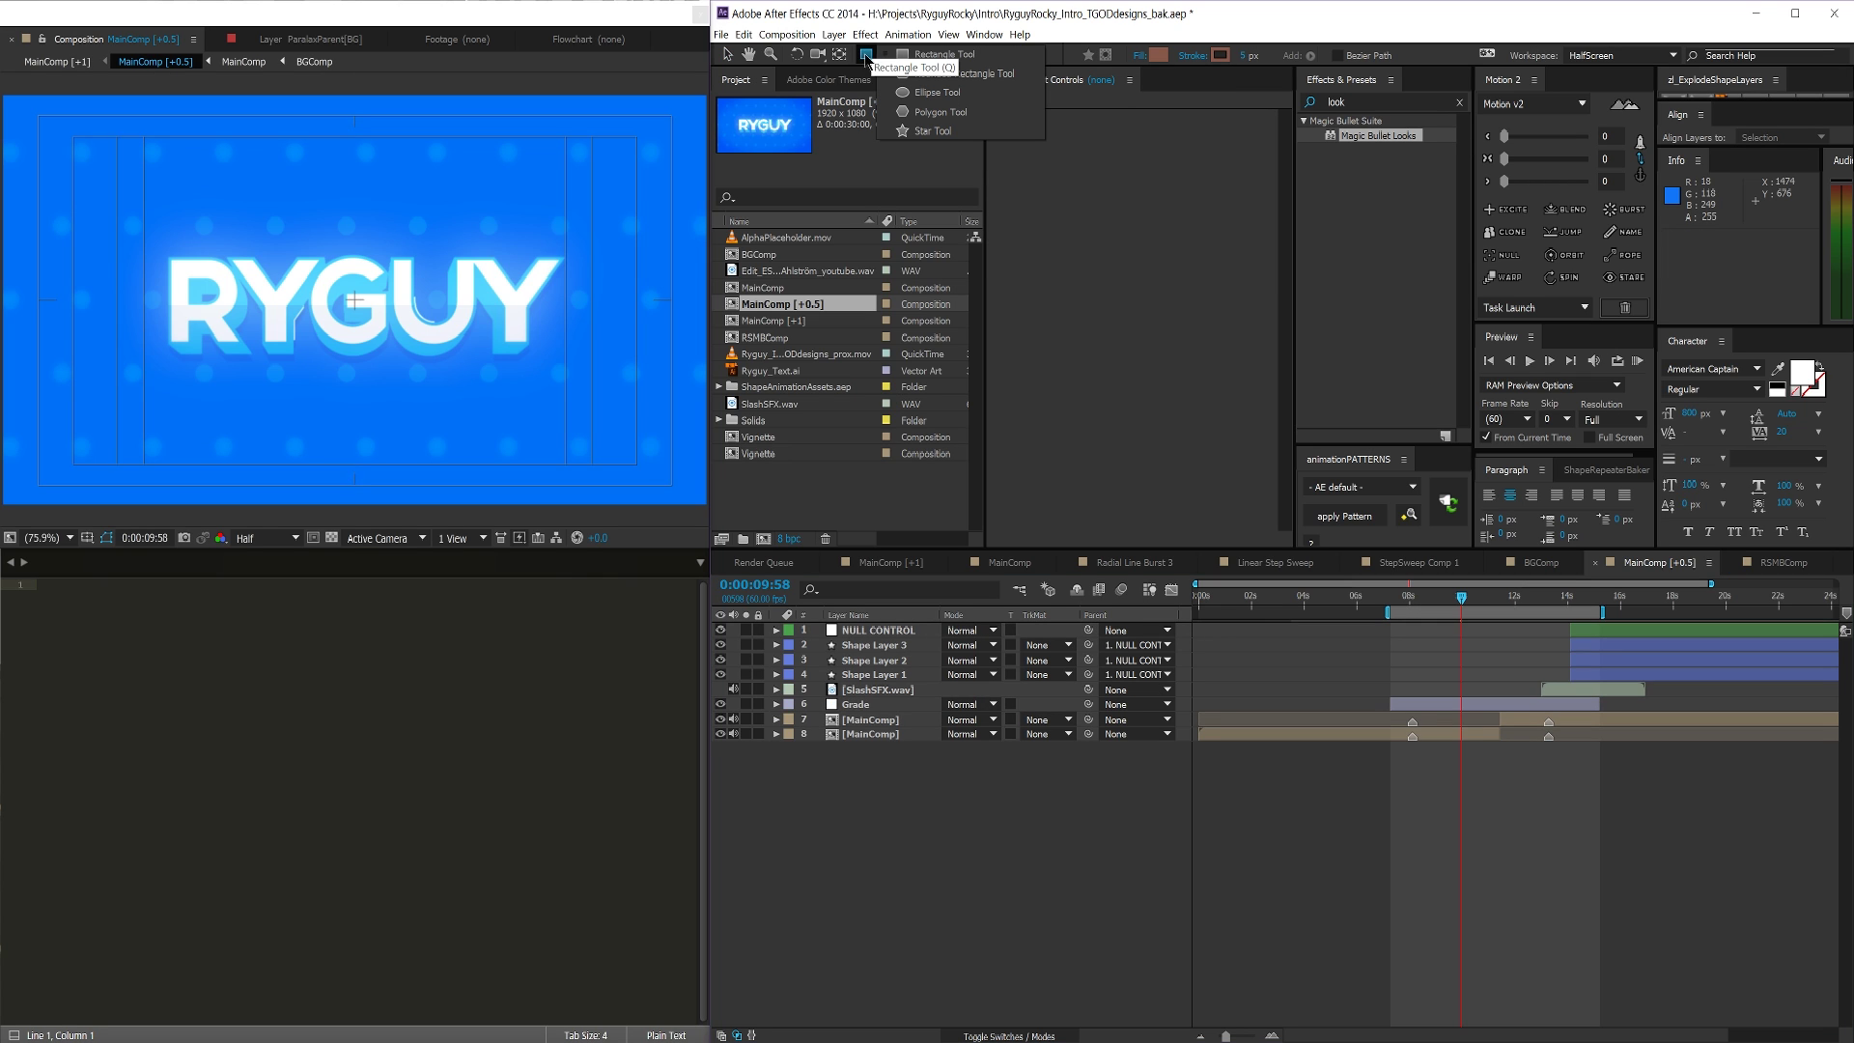
click(919, 94)
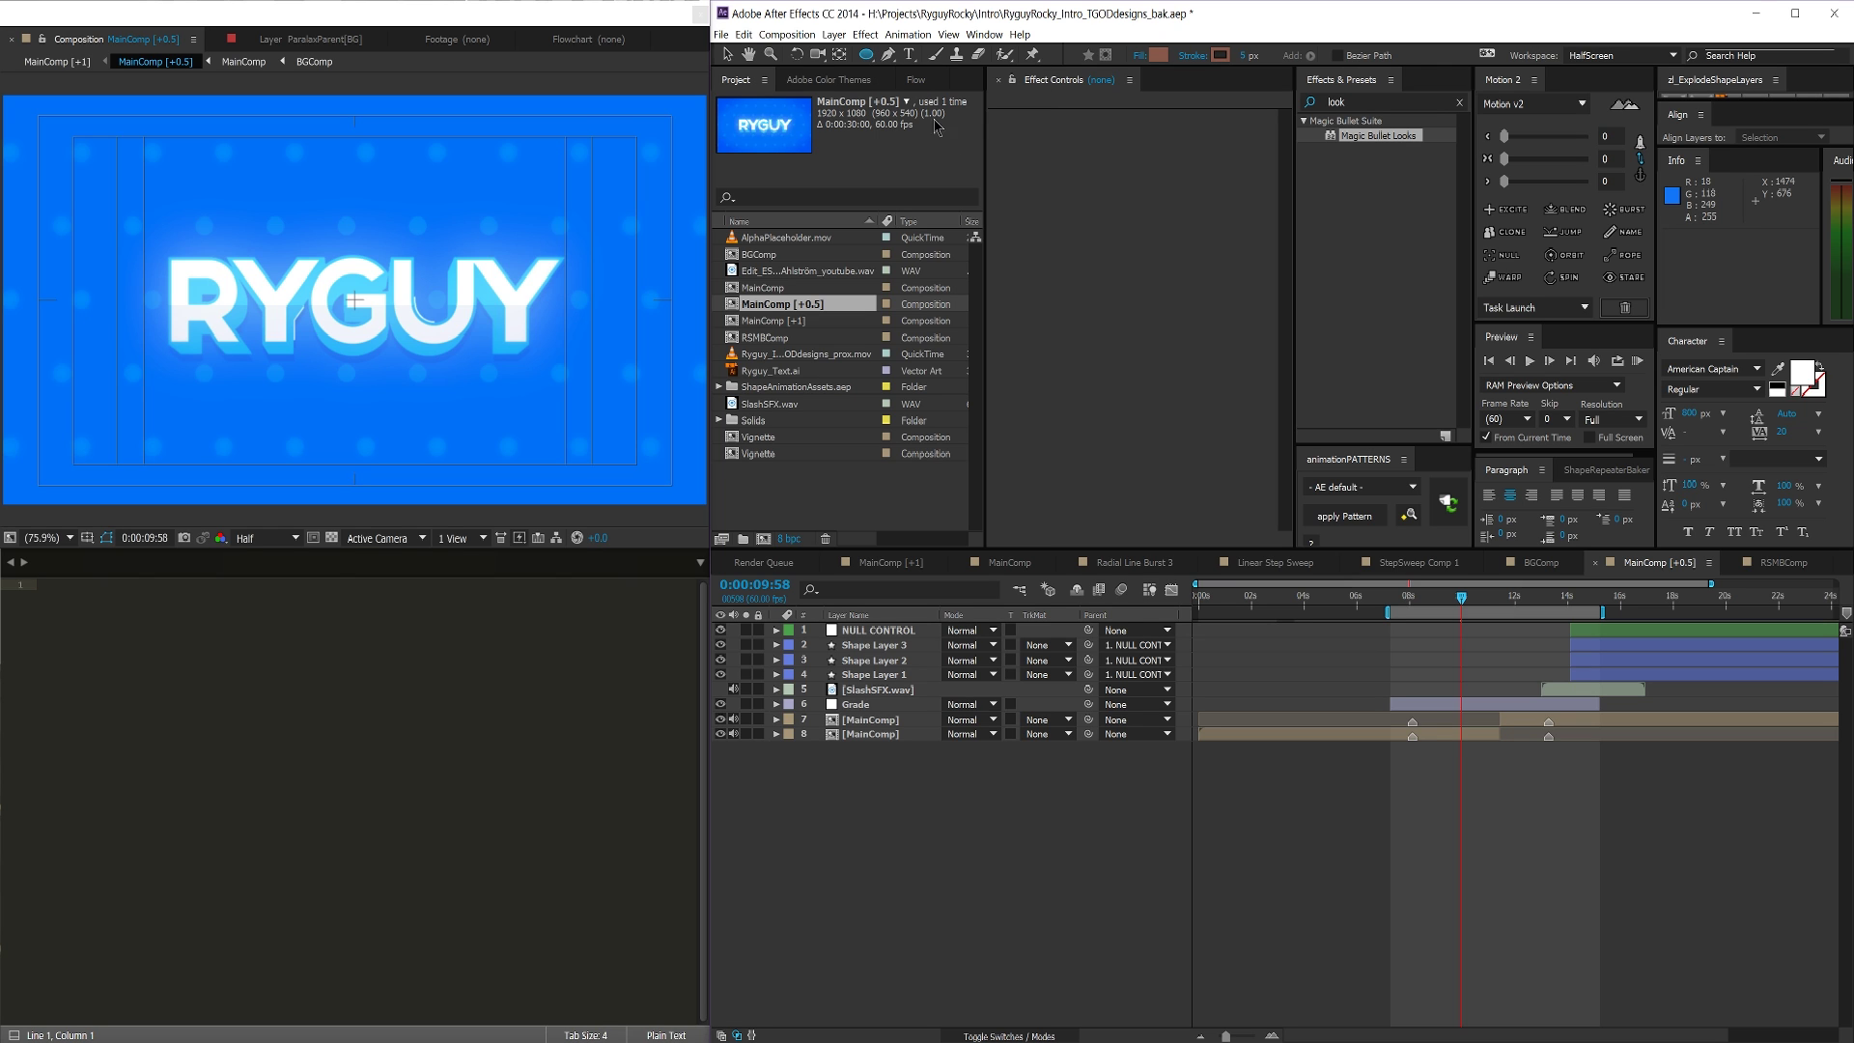
double_click(866, 55)
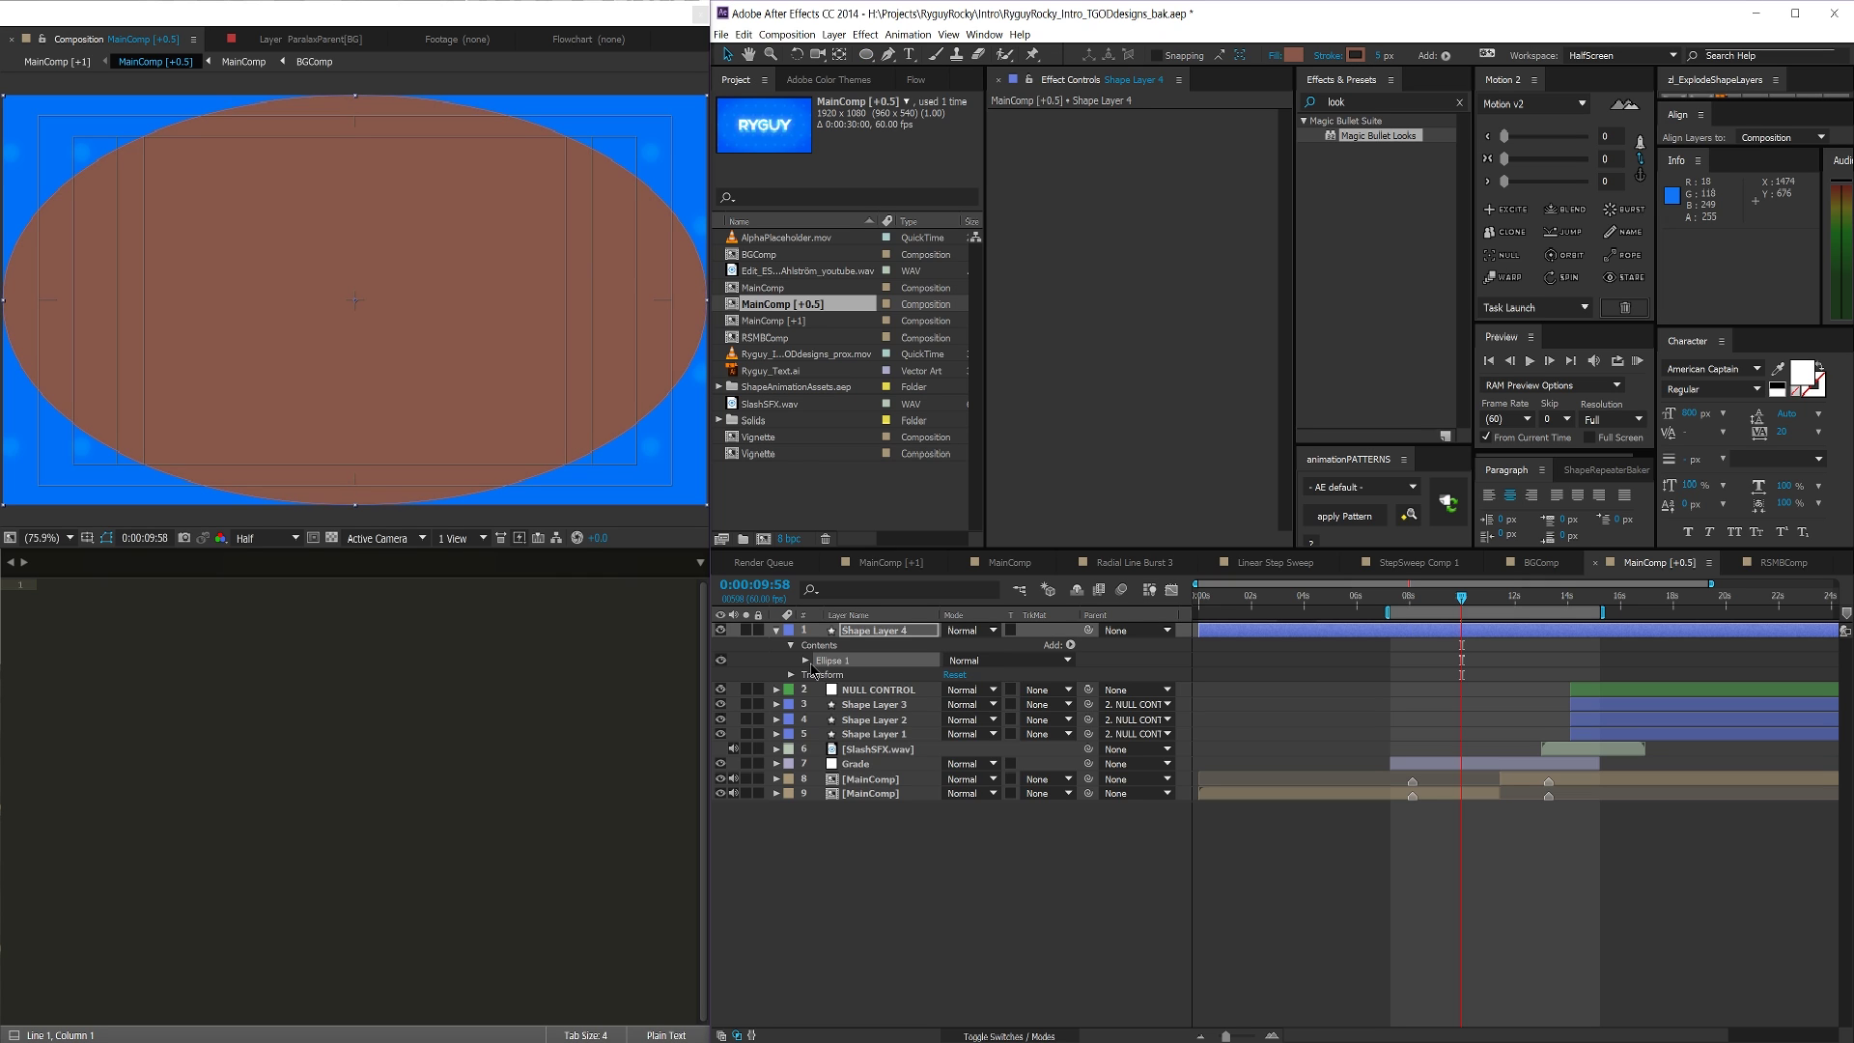
Add a composition-sized rectangle to the same shape layer as the ellipse
click(866, 55)
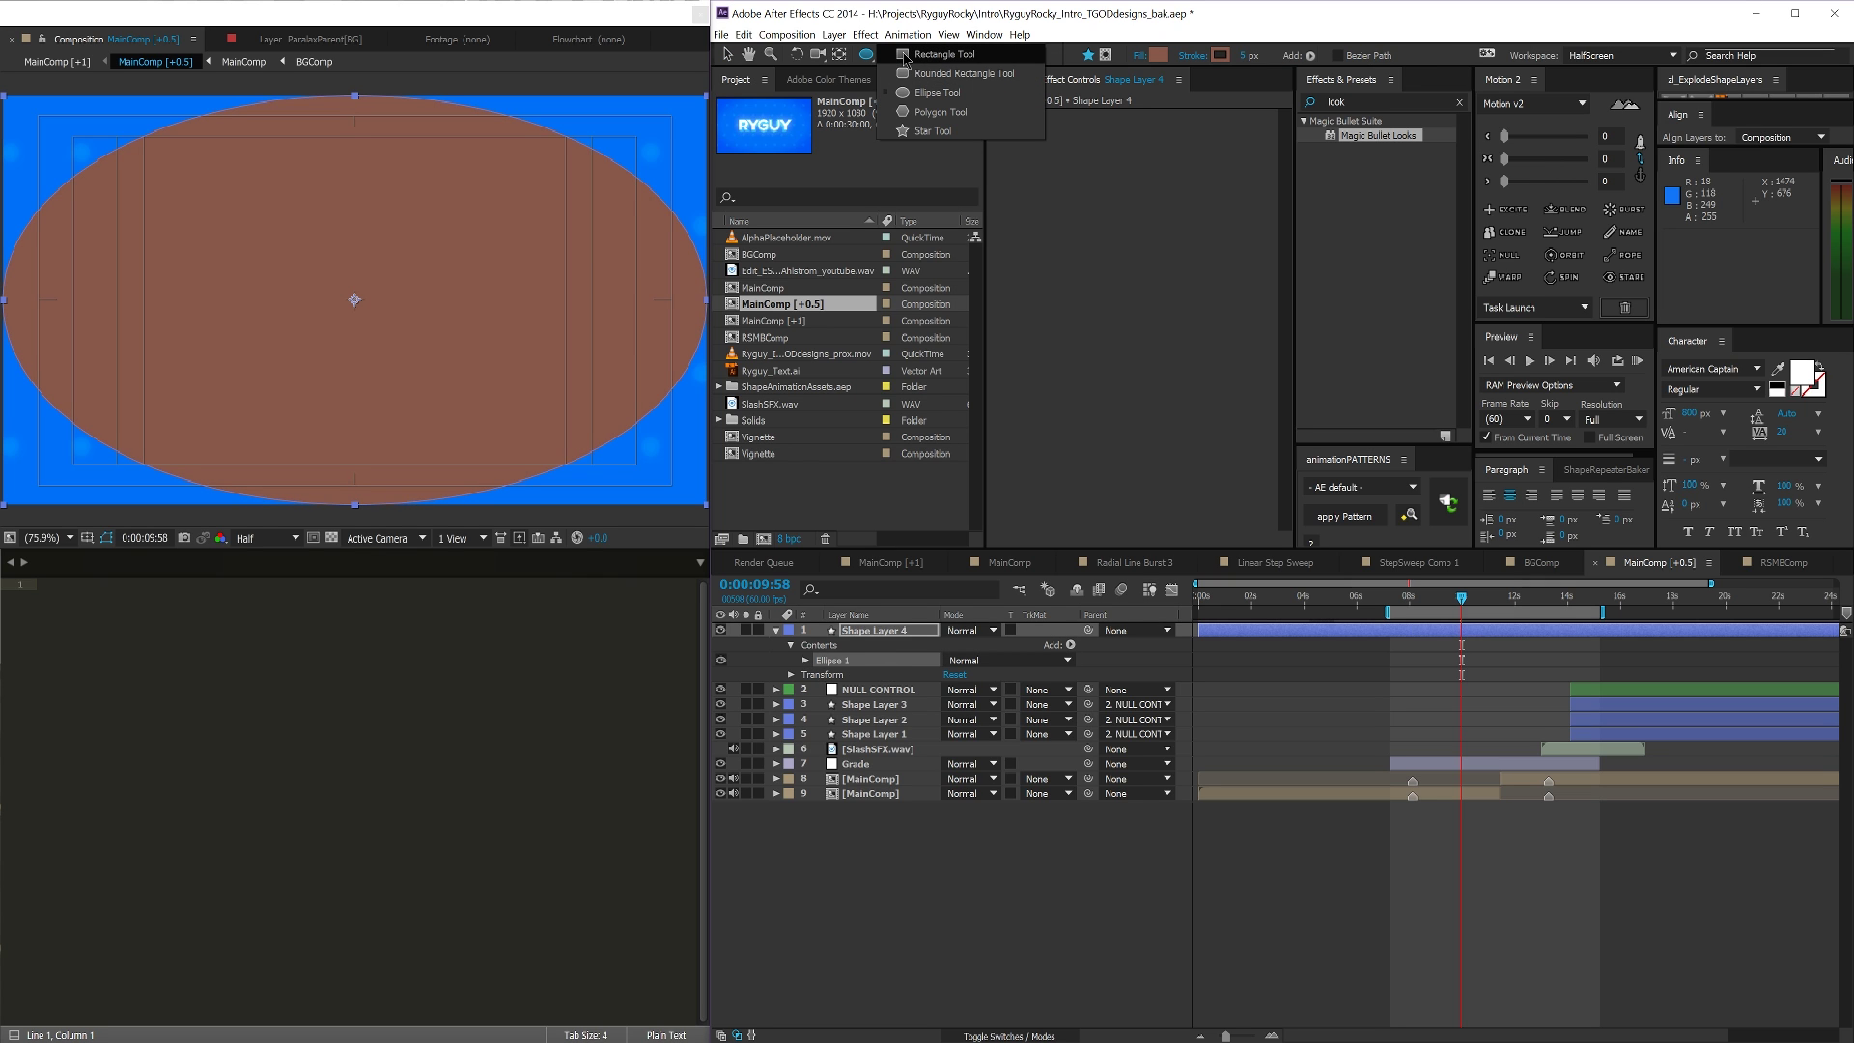
click(905, 55)
key(v)
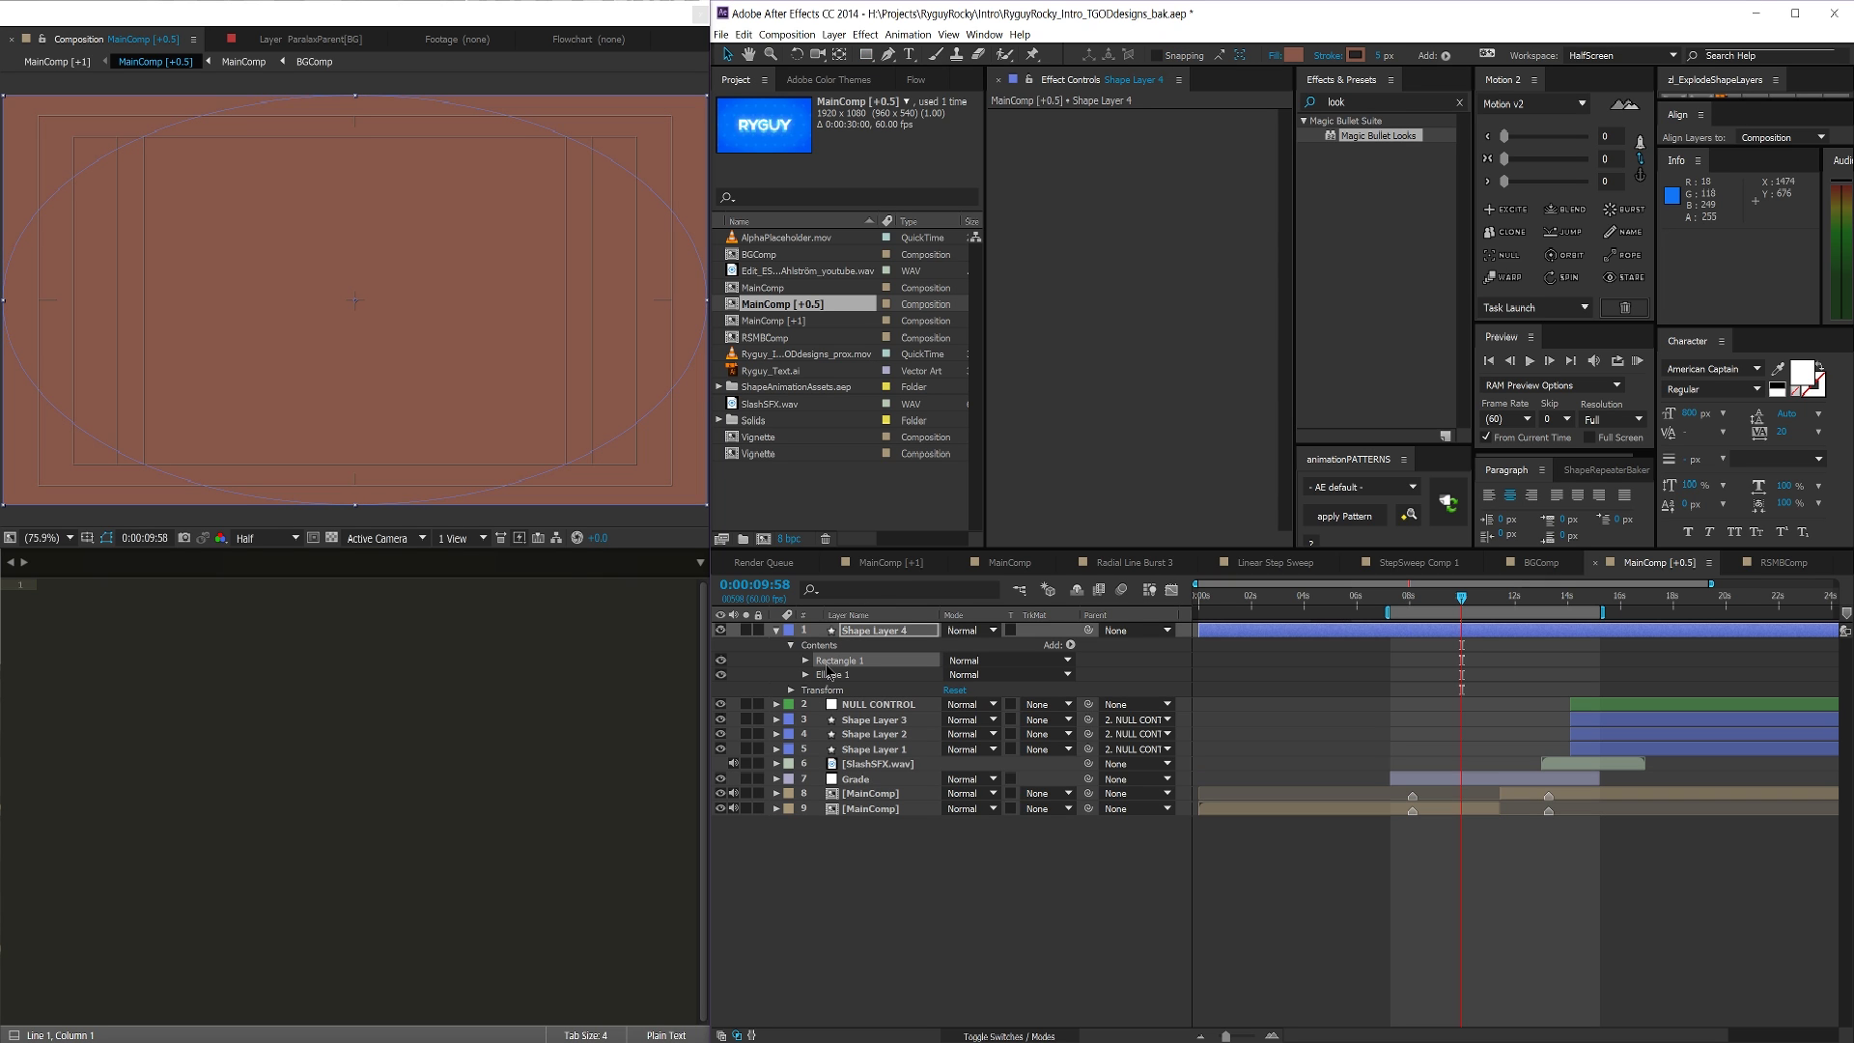
Add Merge Paths to Shape Layer 4's contents and set its mode to Exclude Intersections
click(839, 646)
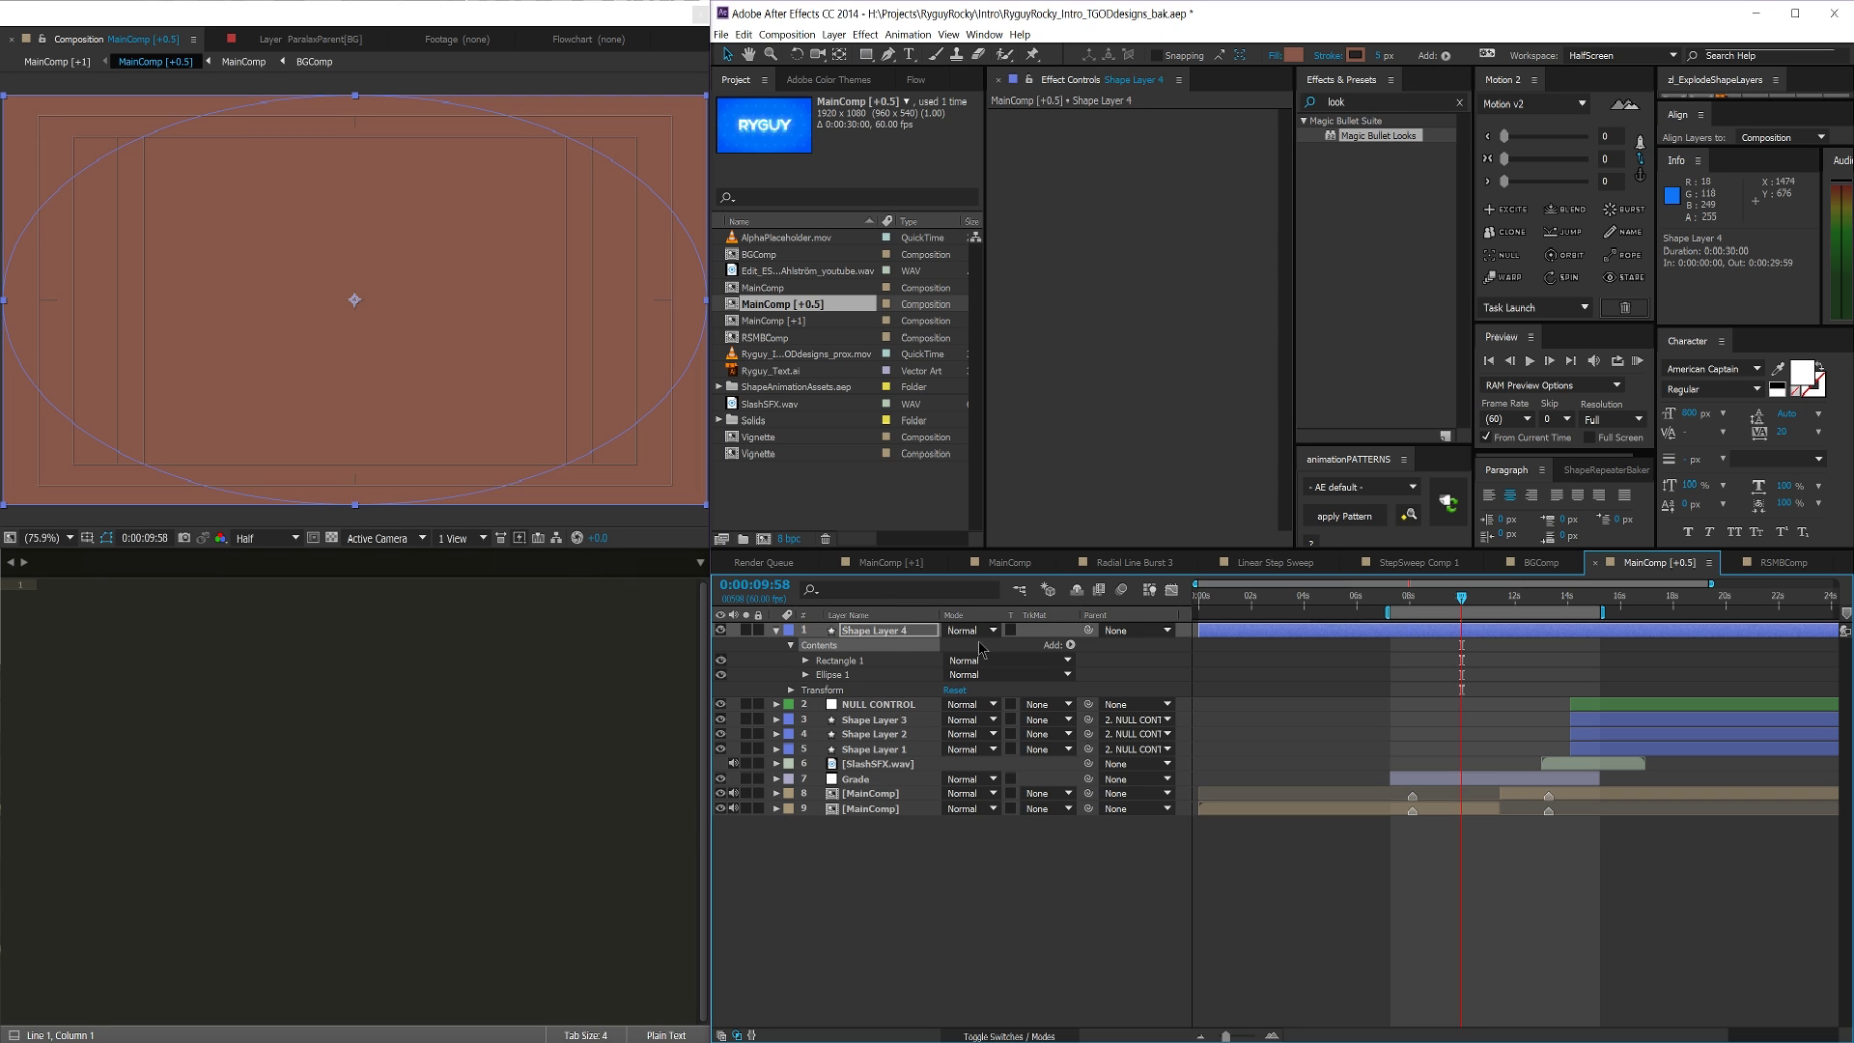
click(1070, 644)
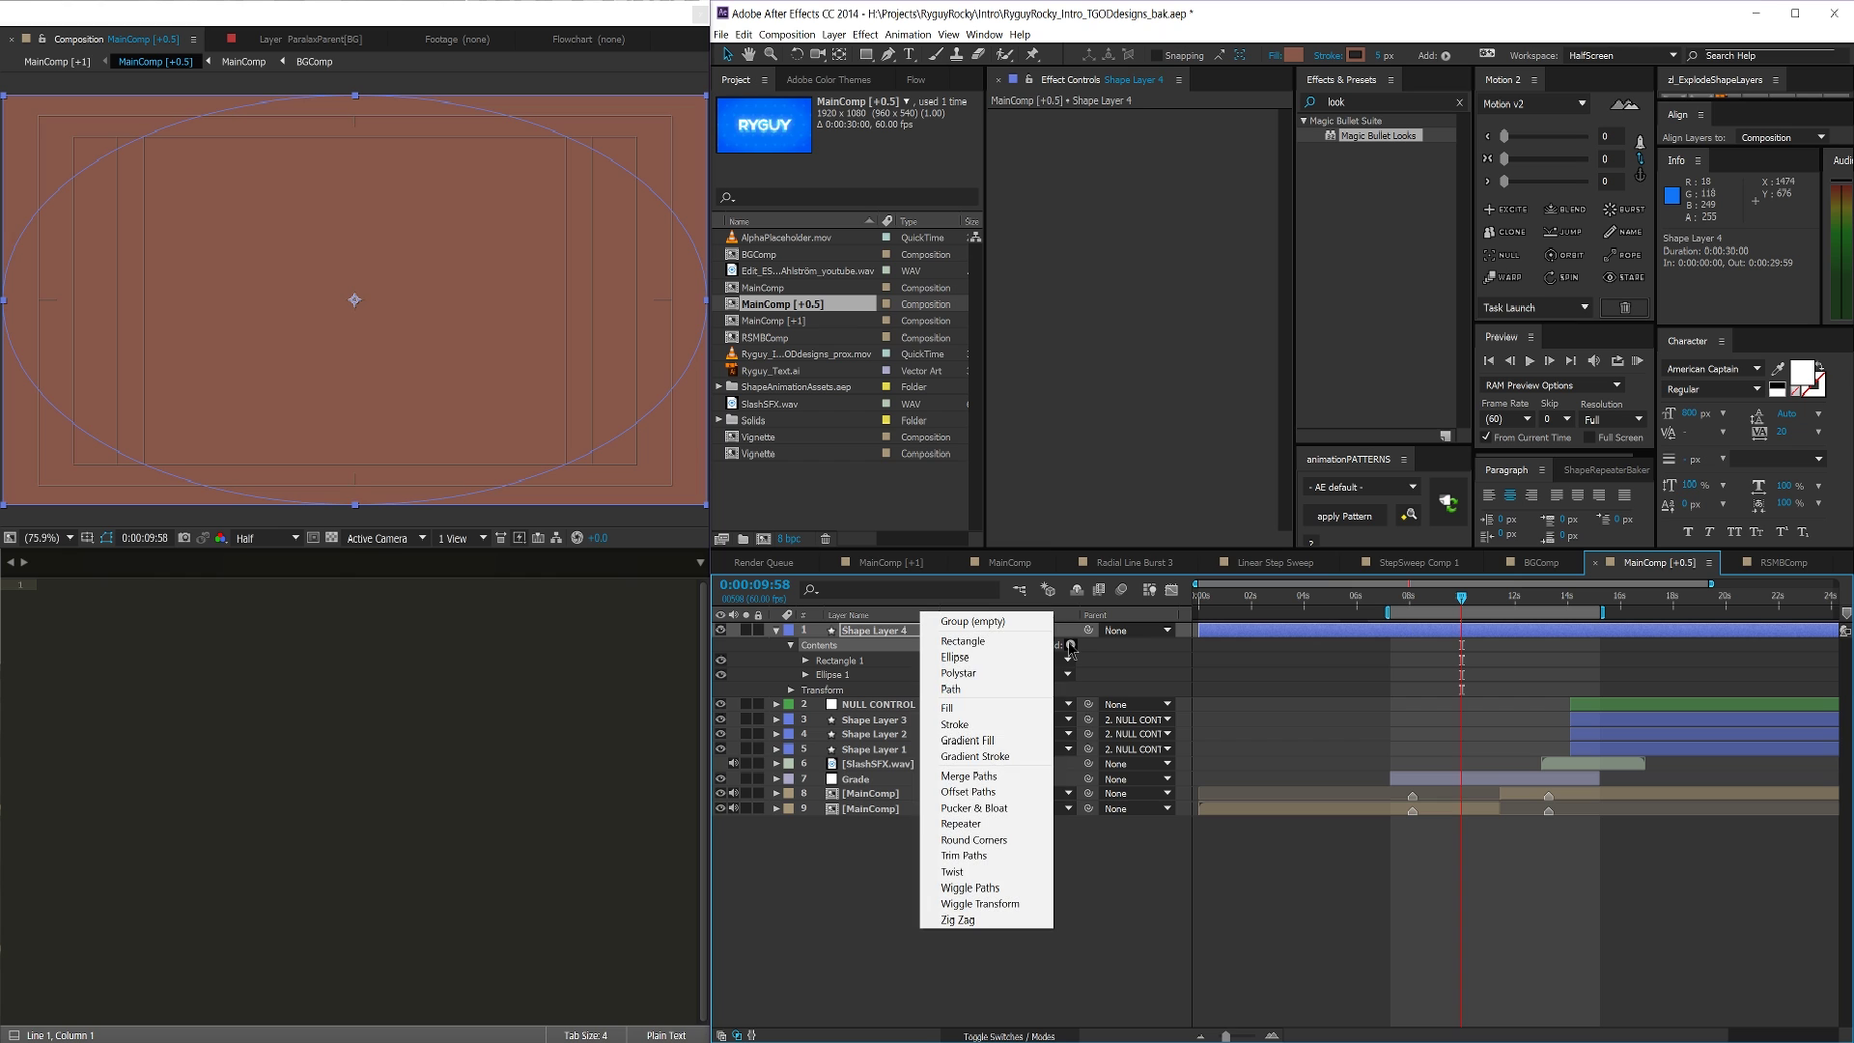
click(975, 777)
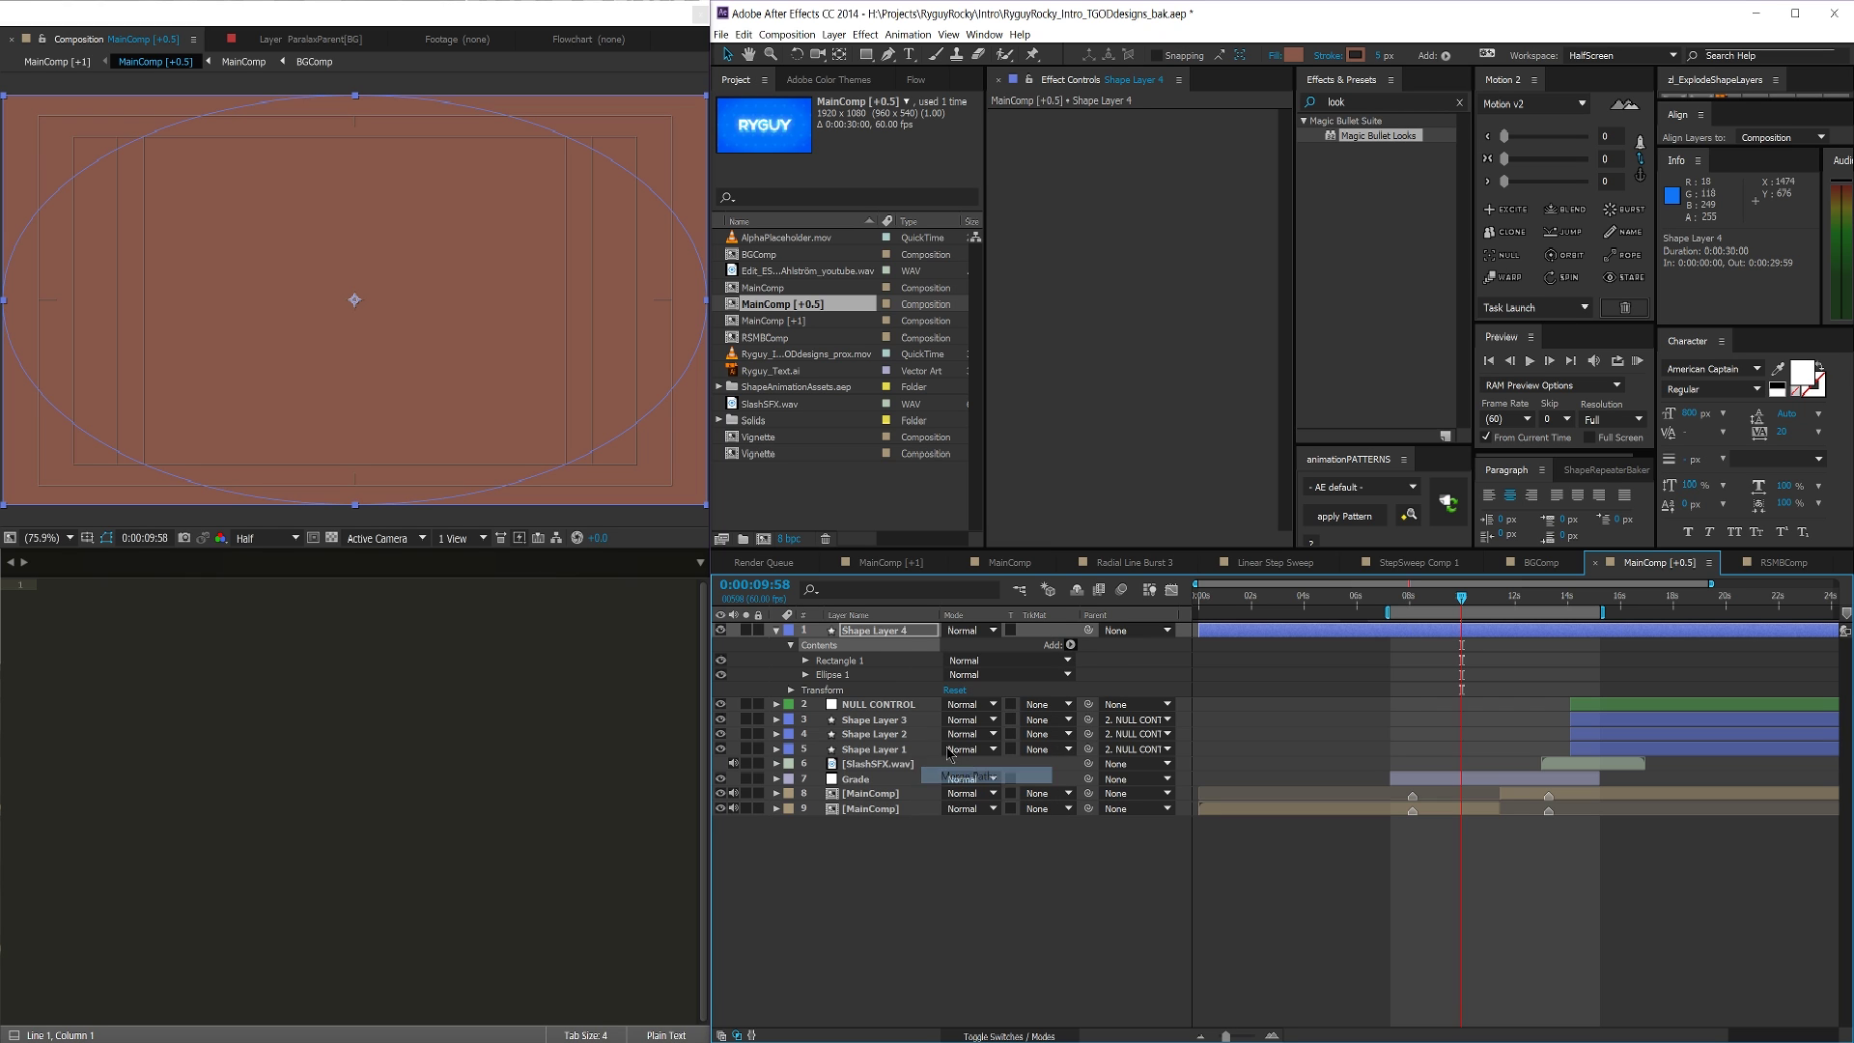
click(806, 690)
click(960, 705)
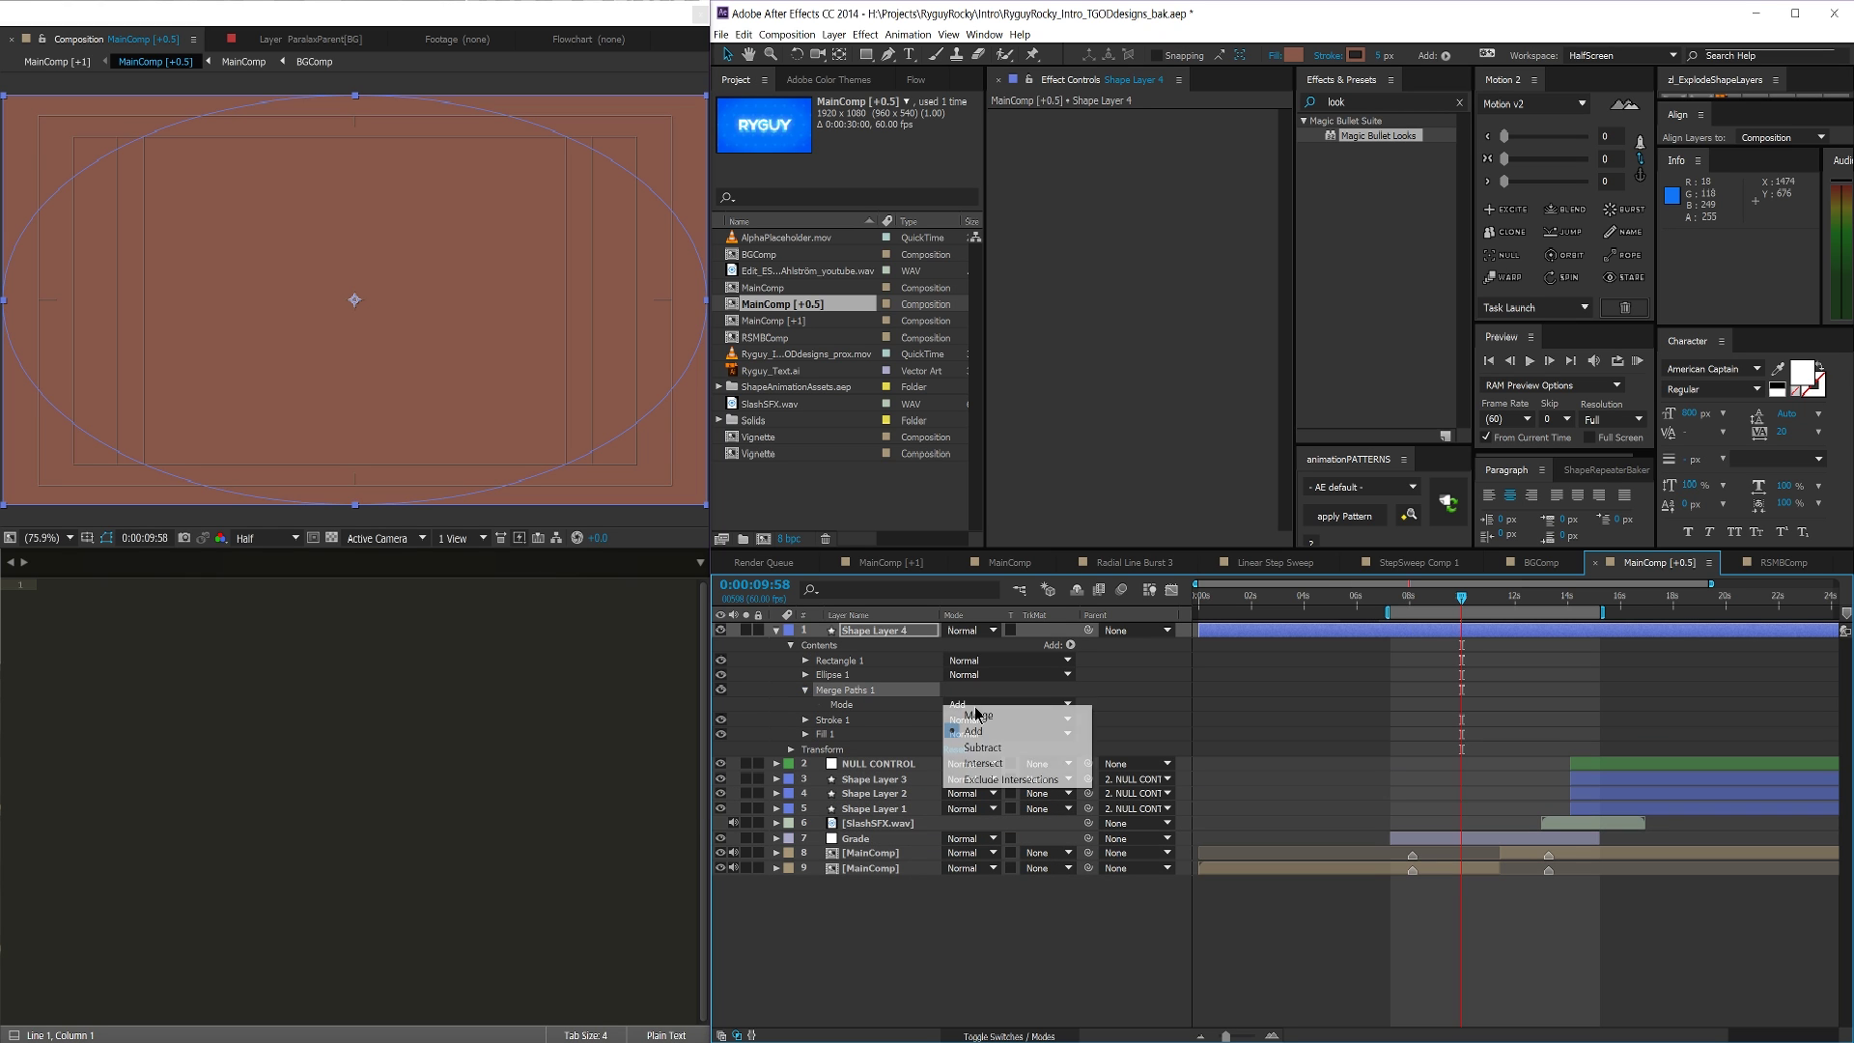
click(1002, 779)
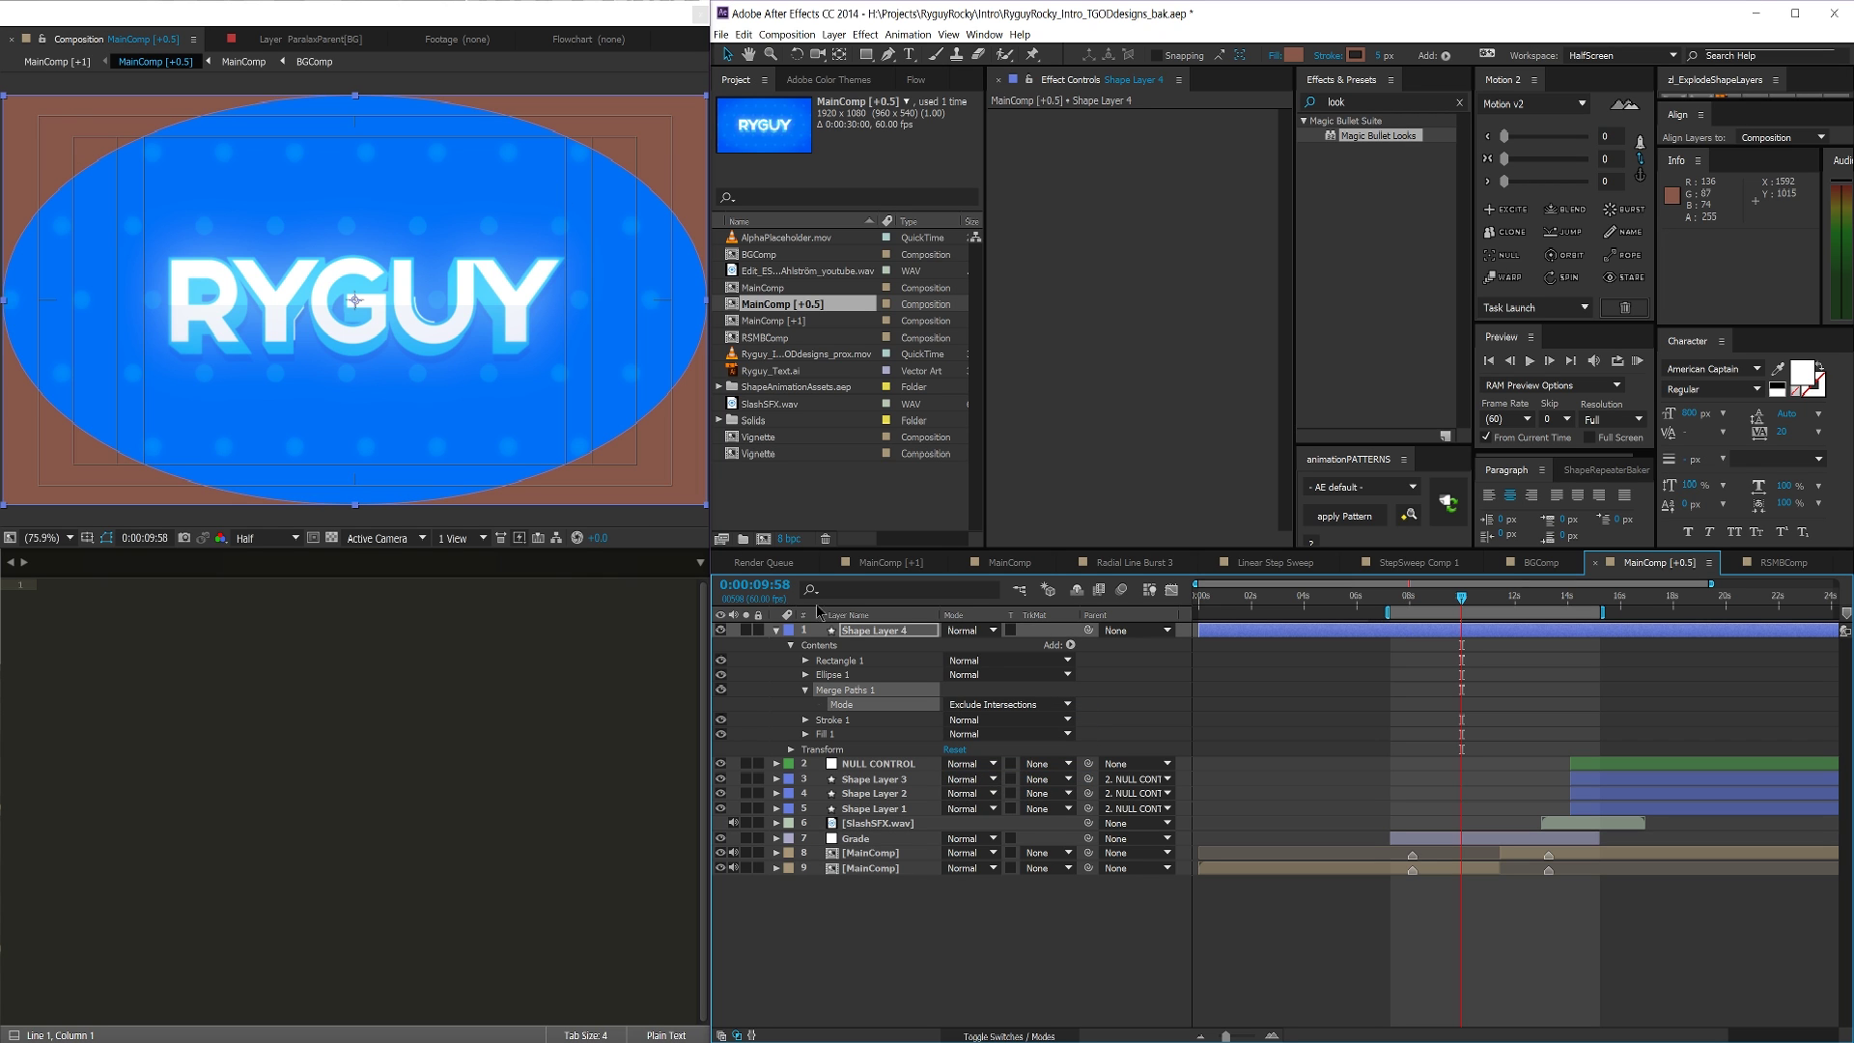
Set the colour of the merged shape's fill to black, 000000
click(813, 739)
click(805, 734)
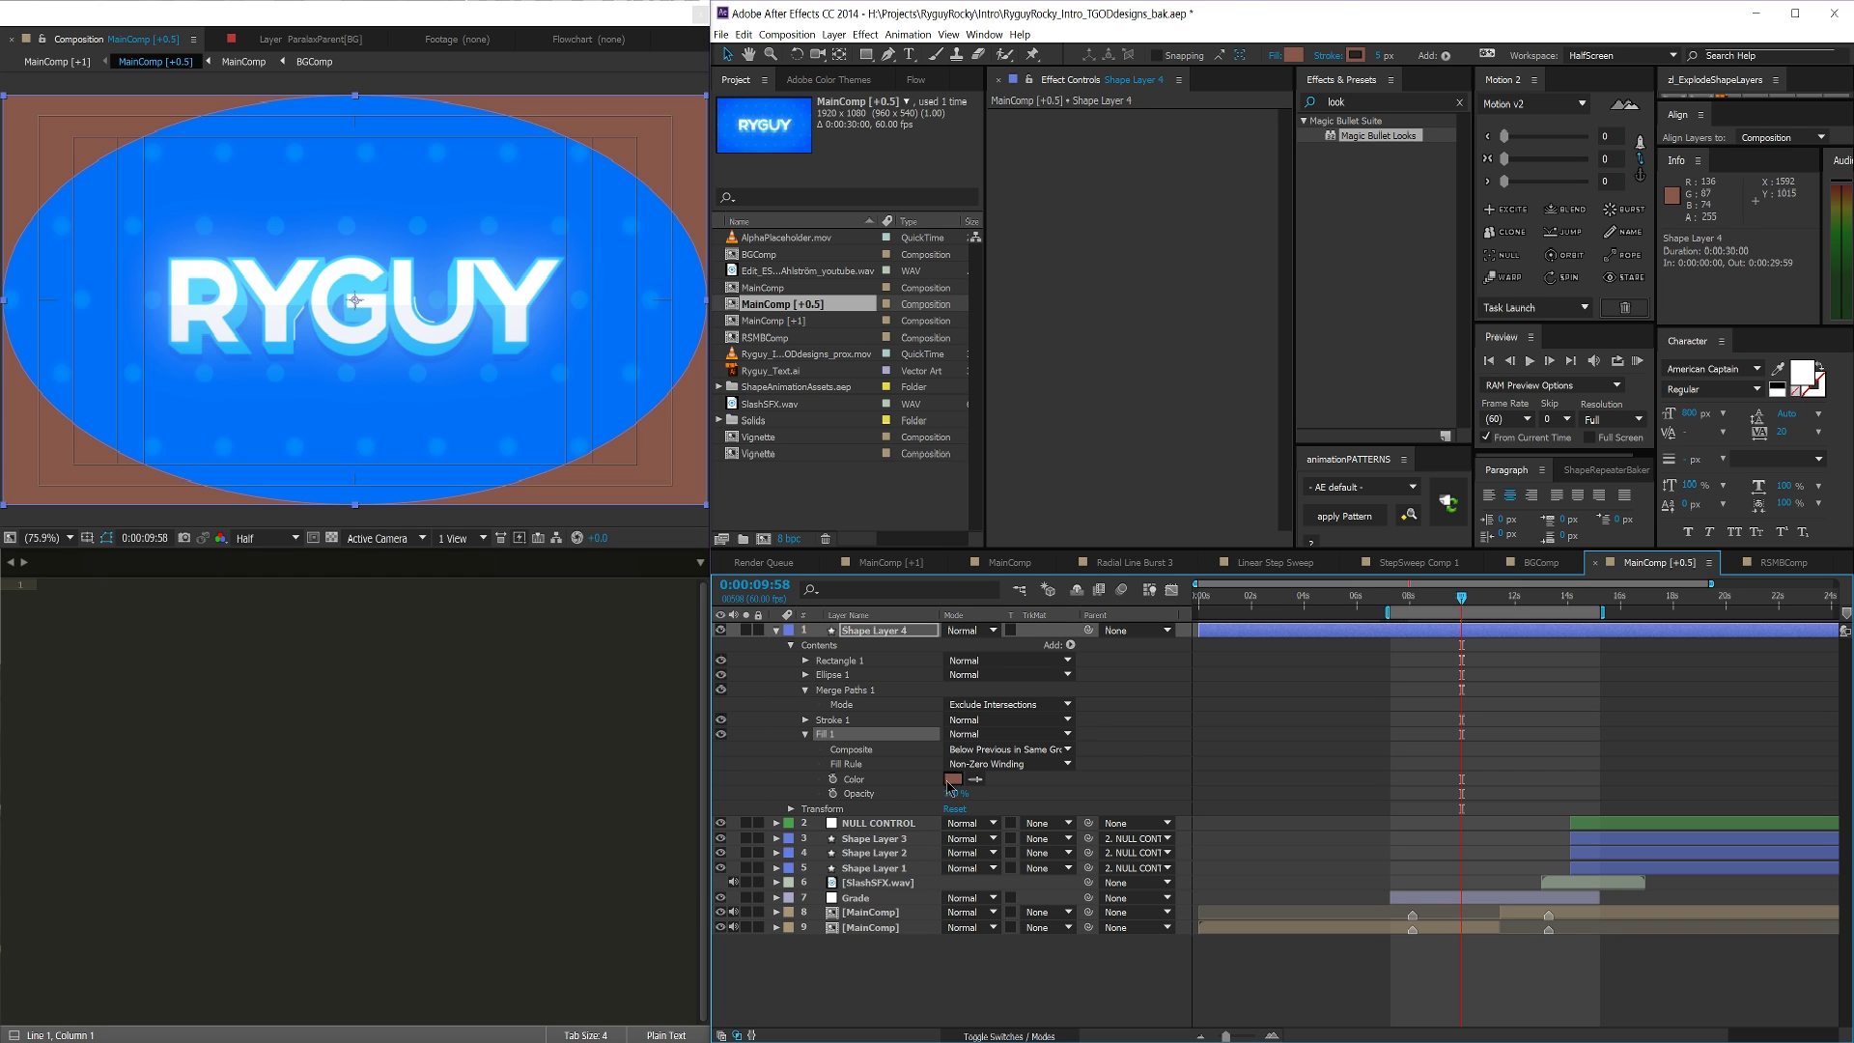
click(952, 778)
text(000000)
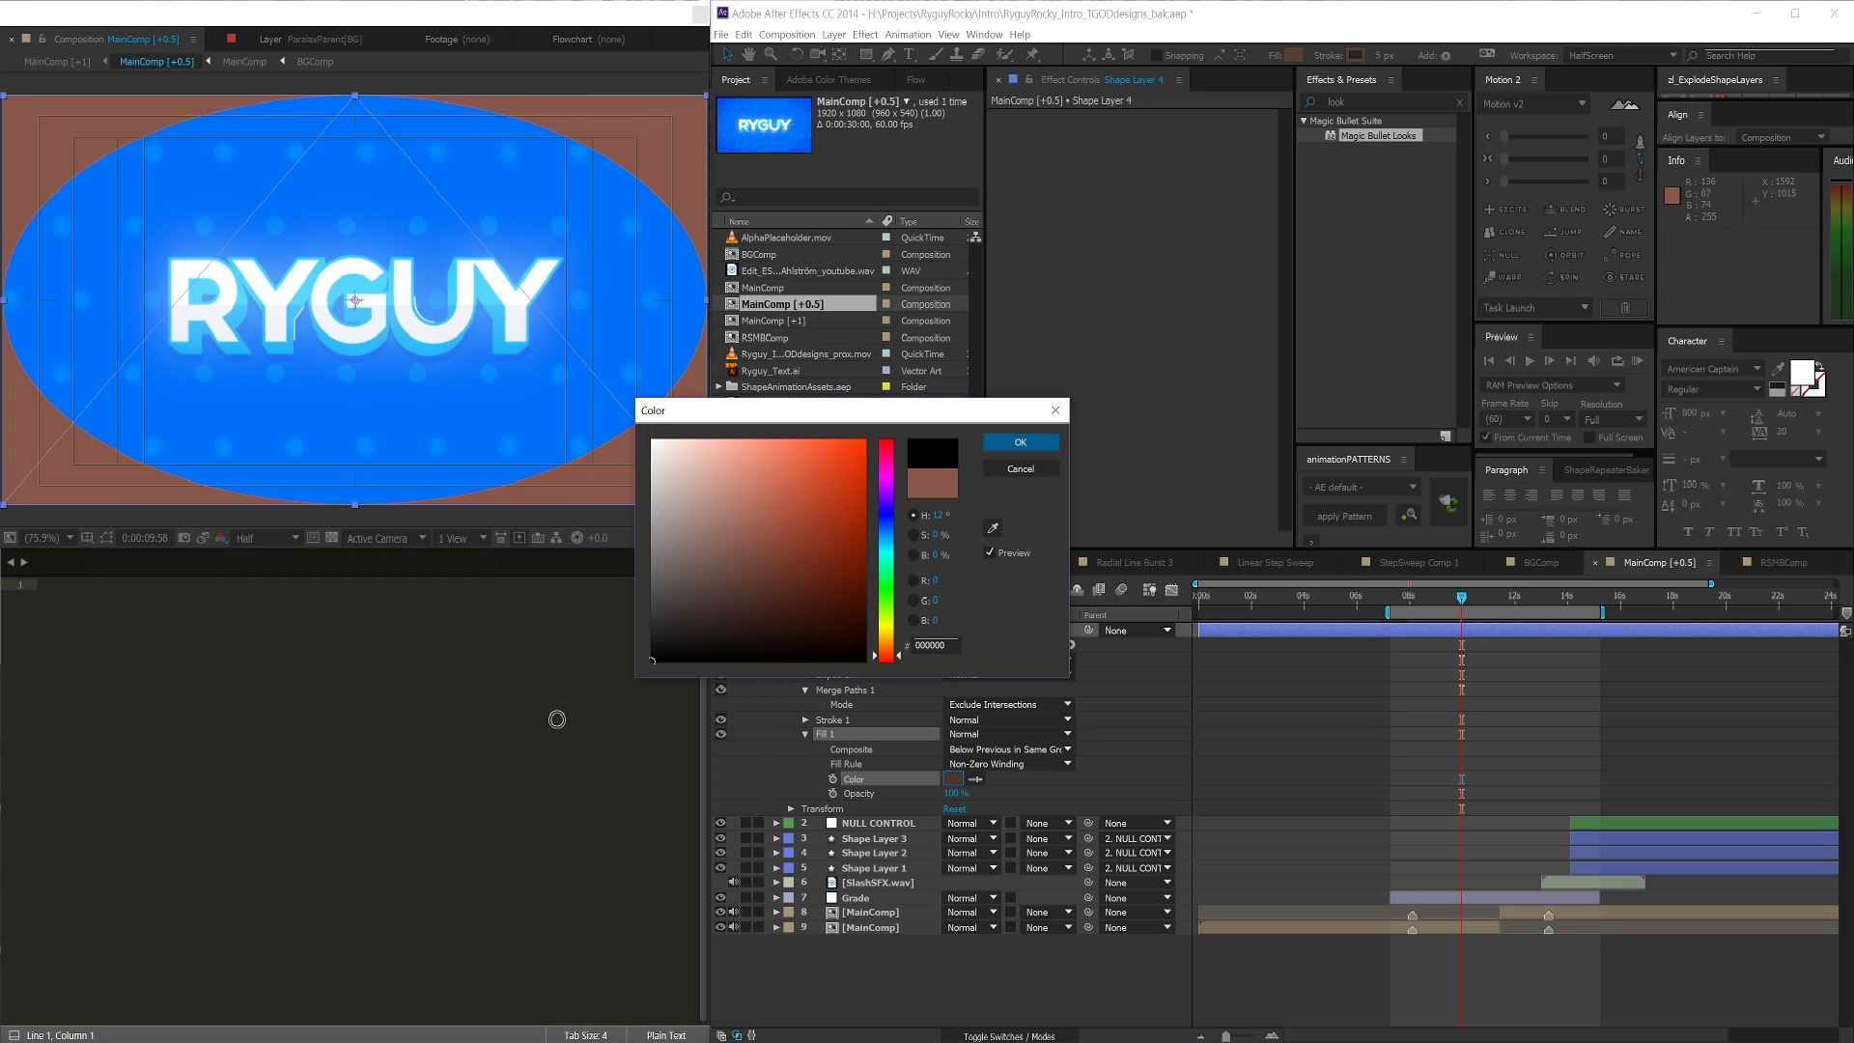
click(1009, 442)
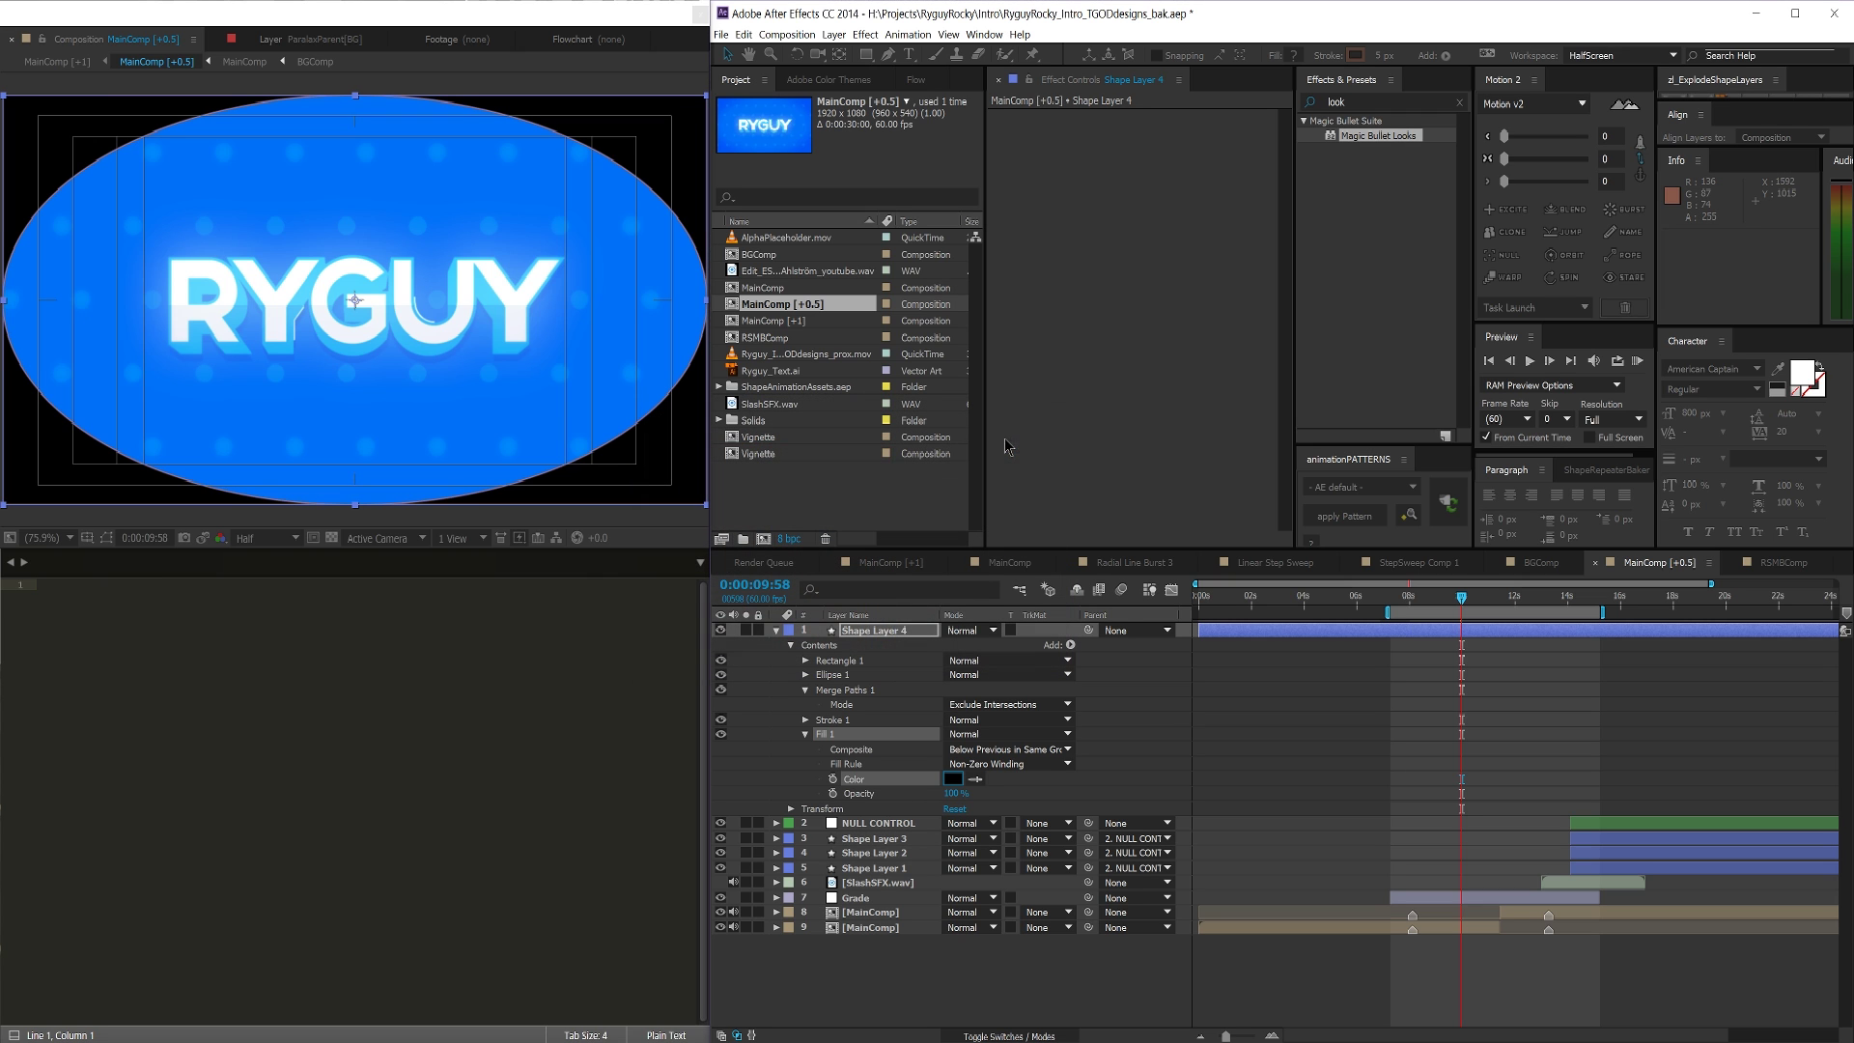
Find the Gaussian Blur effect and apply it to Shape Layer 4
click(887, 637)
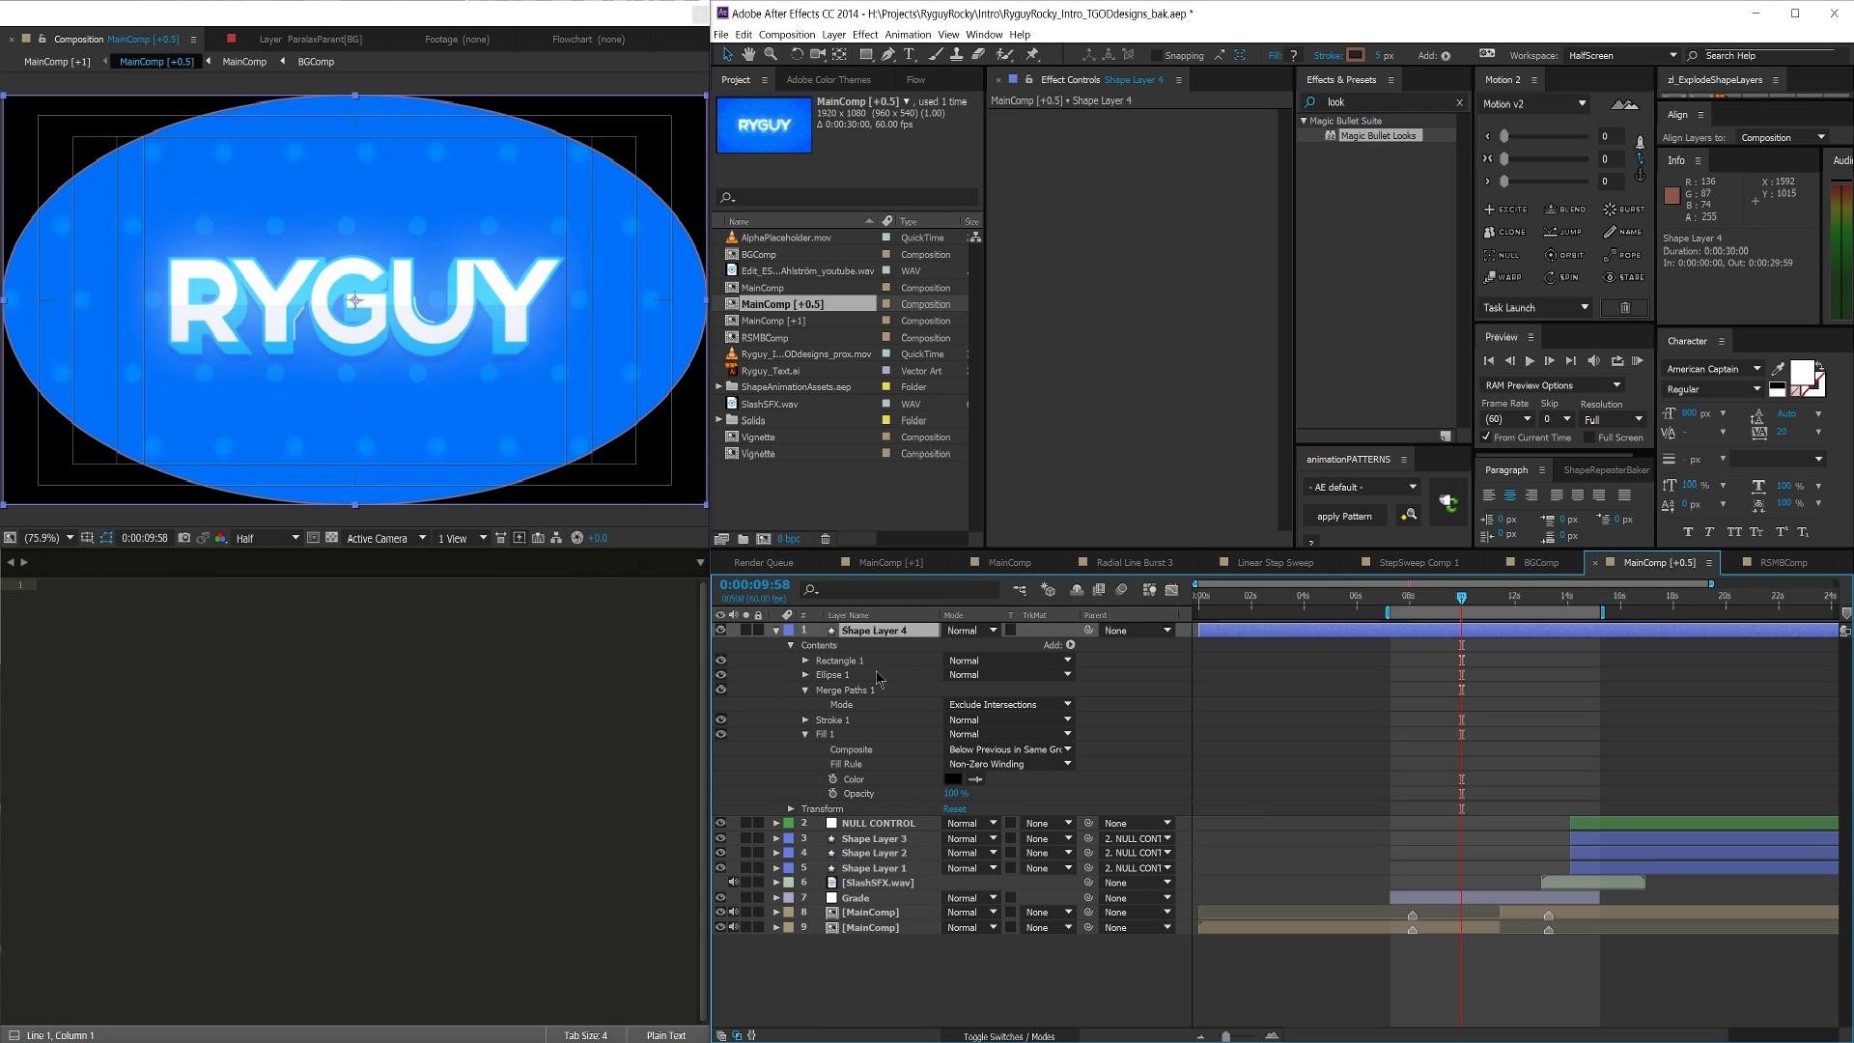
click(1387, 97)
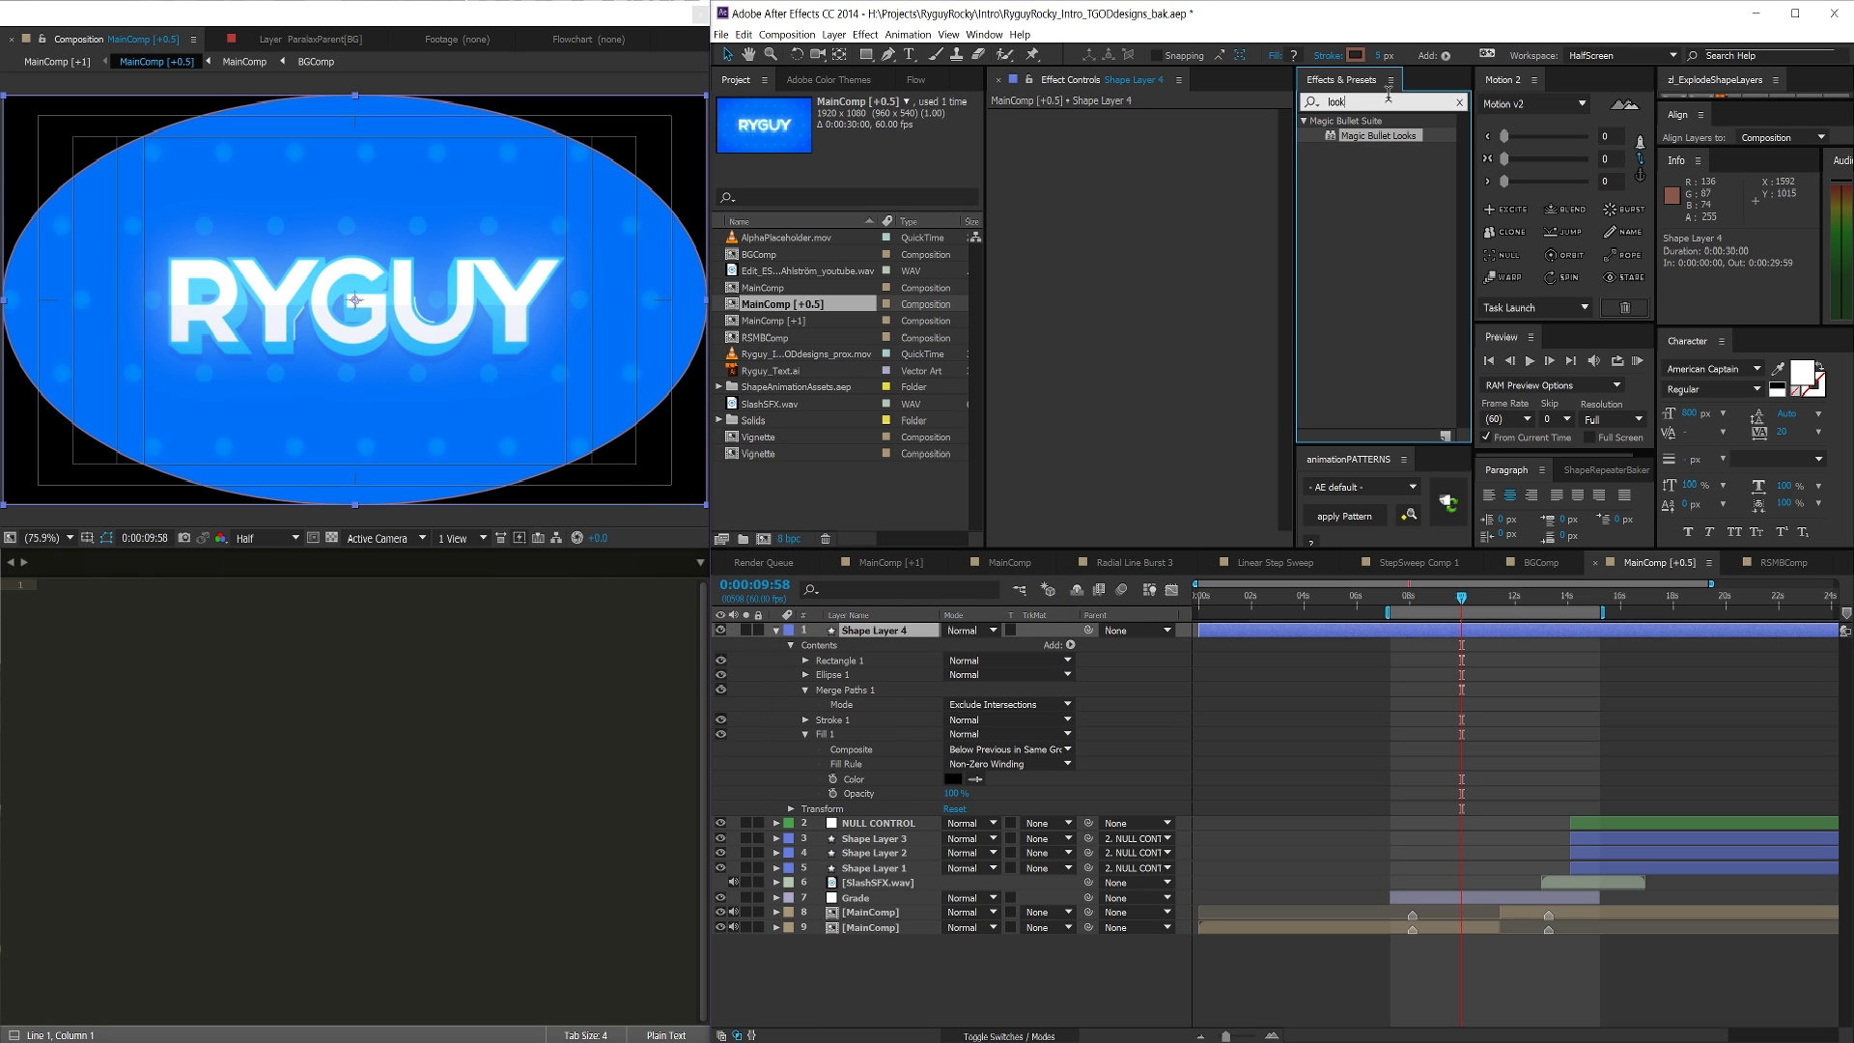
text(gauss)
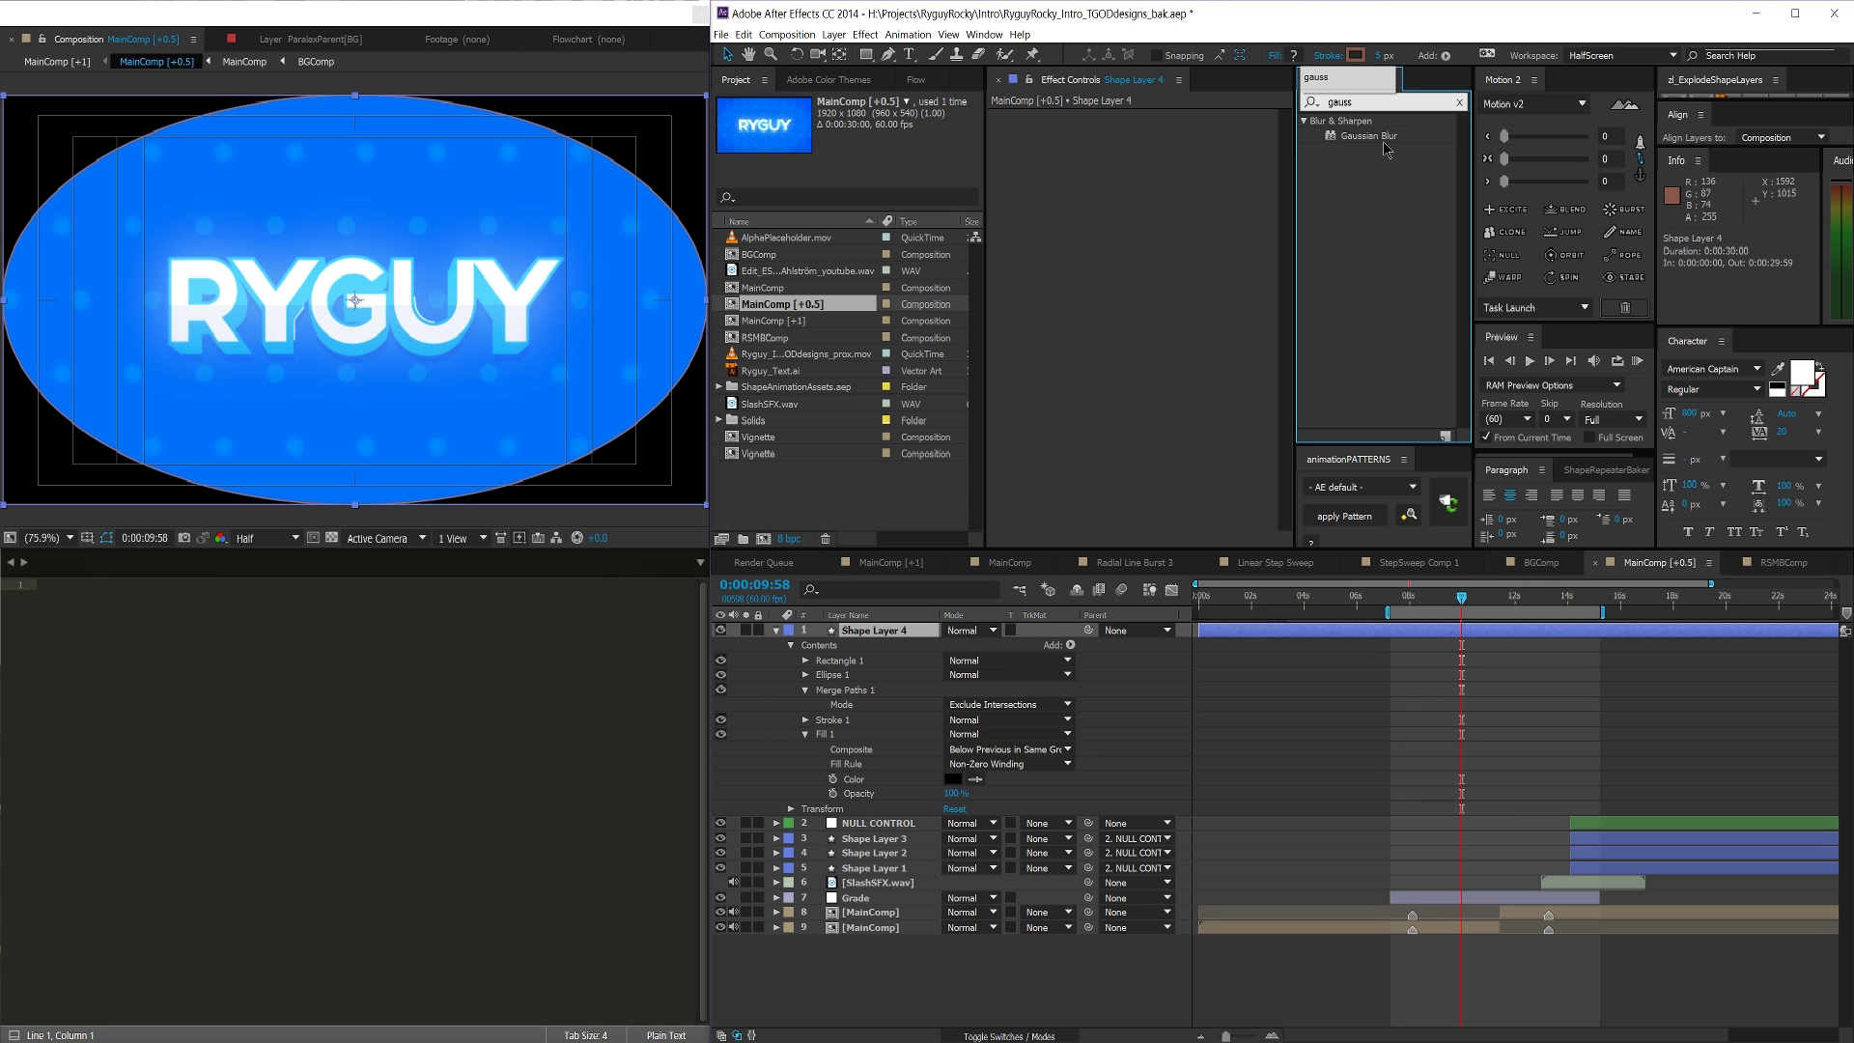
drag(1368, 135, 908, 630)
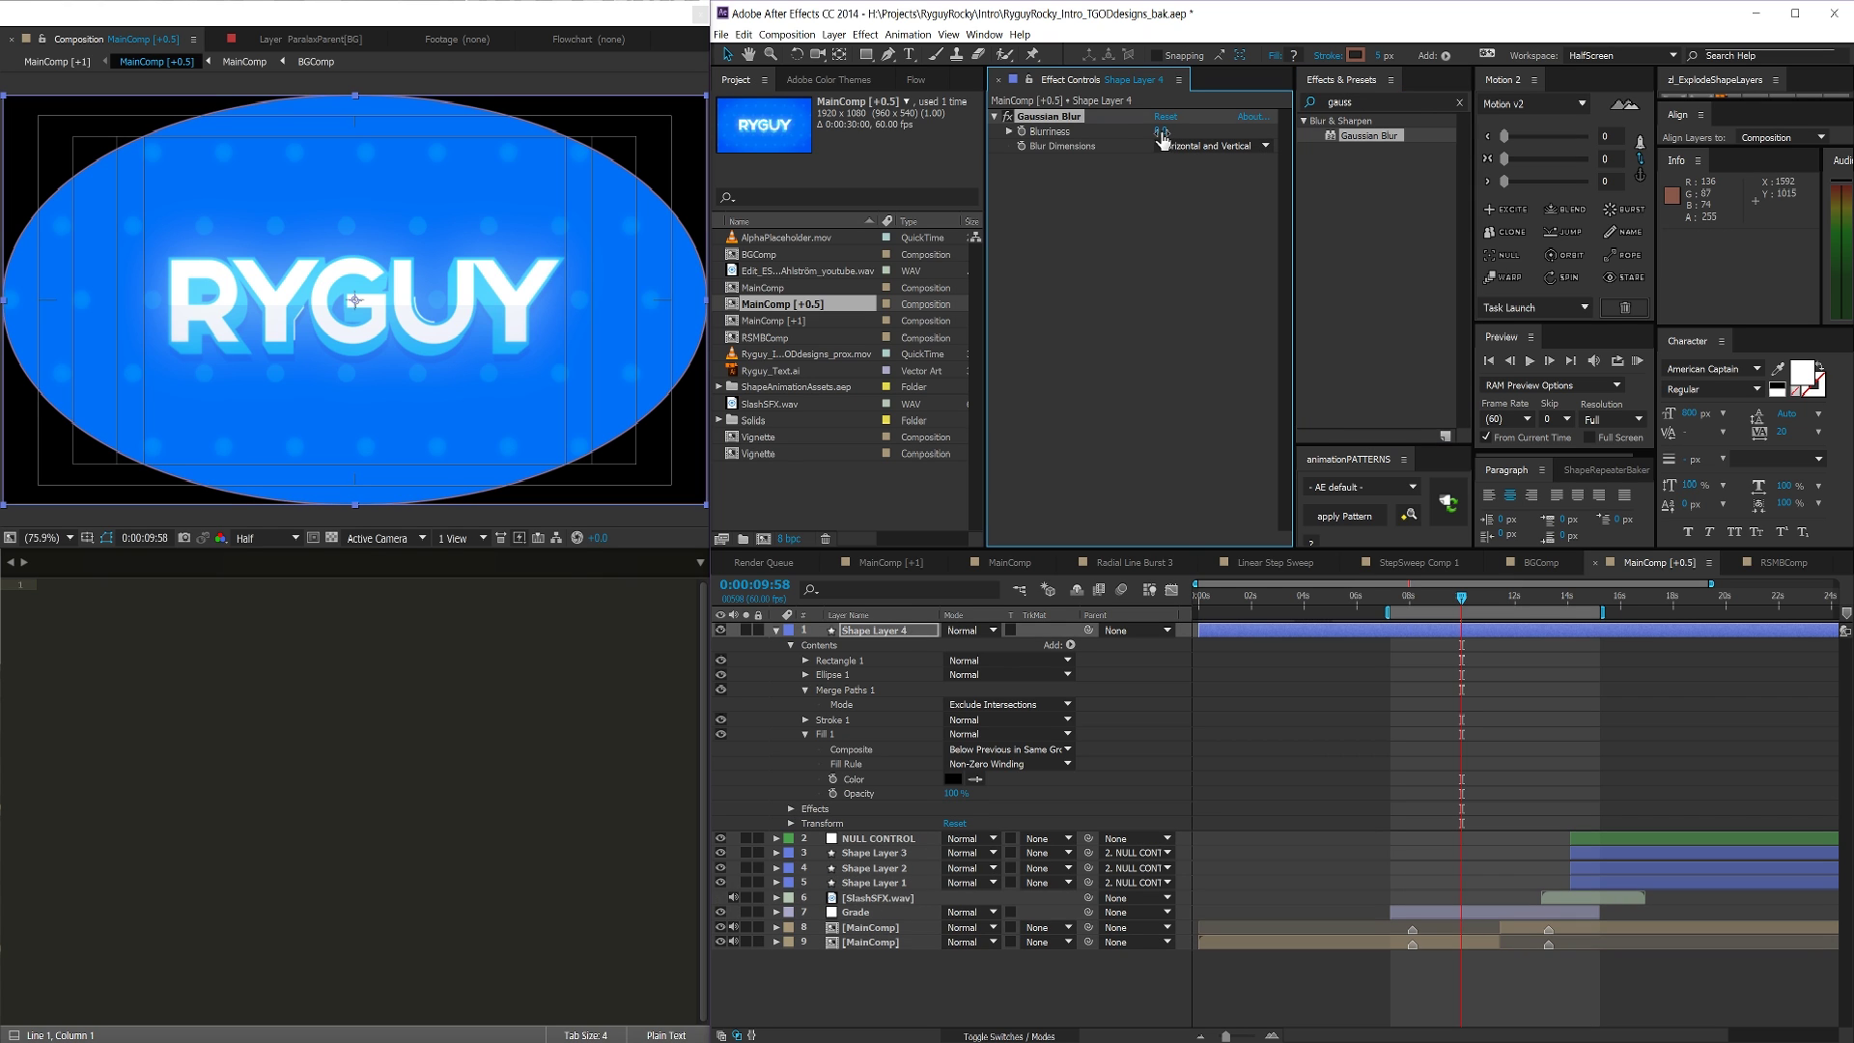
Increase the Gaussian Blur's Blurriness on Shape Layer 4 to 350
click(899, 638)
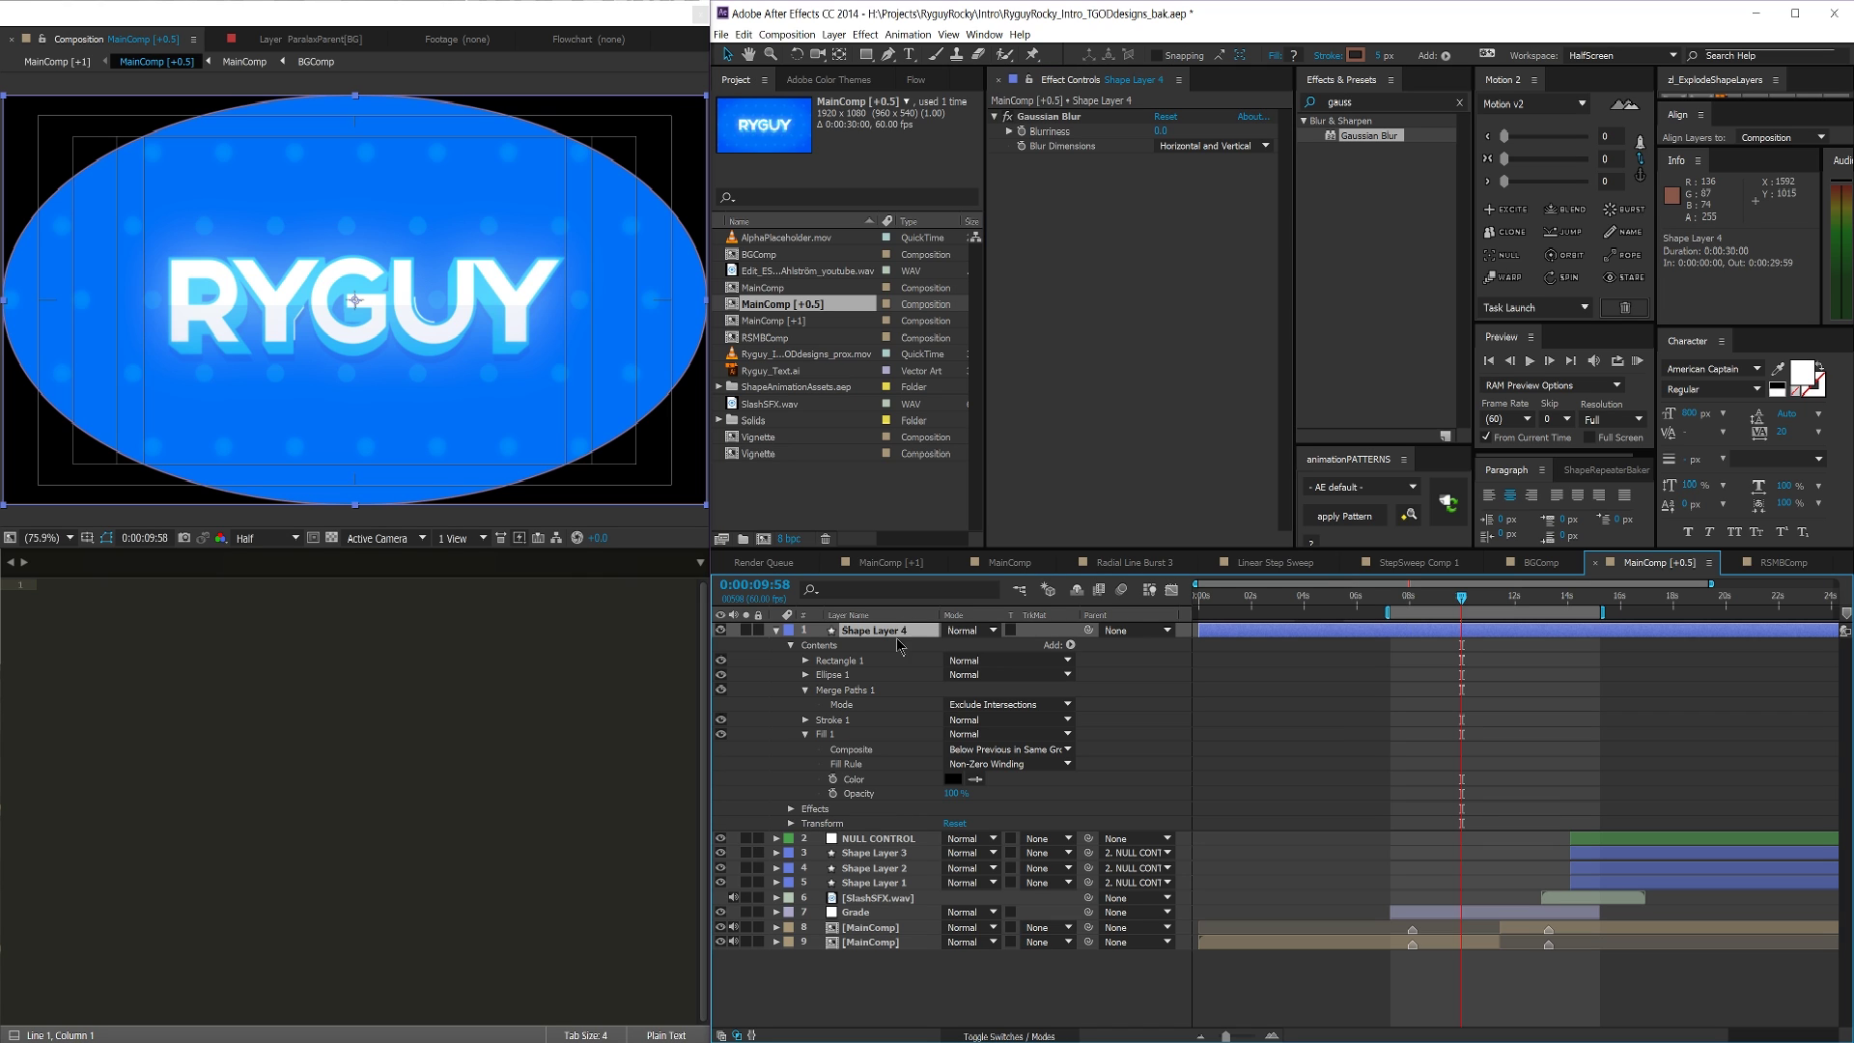
click(1161, 132)
text(14)
key(Return)
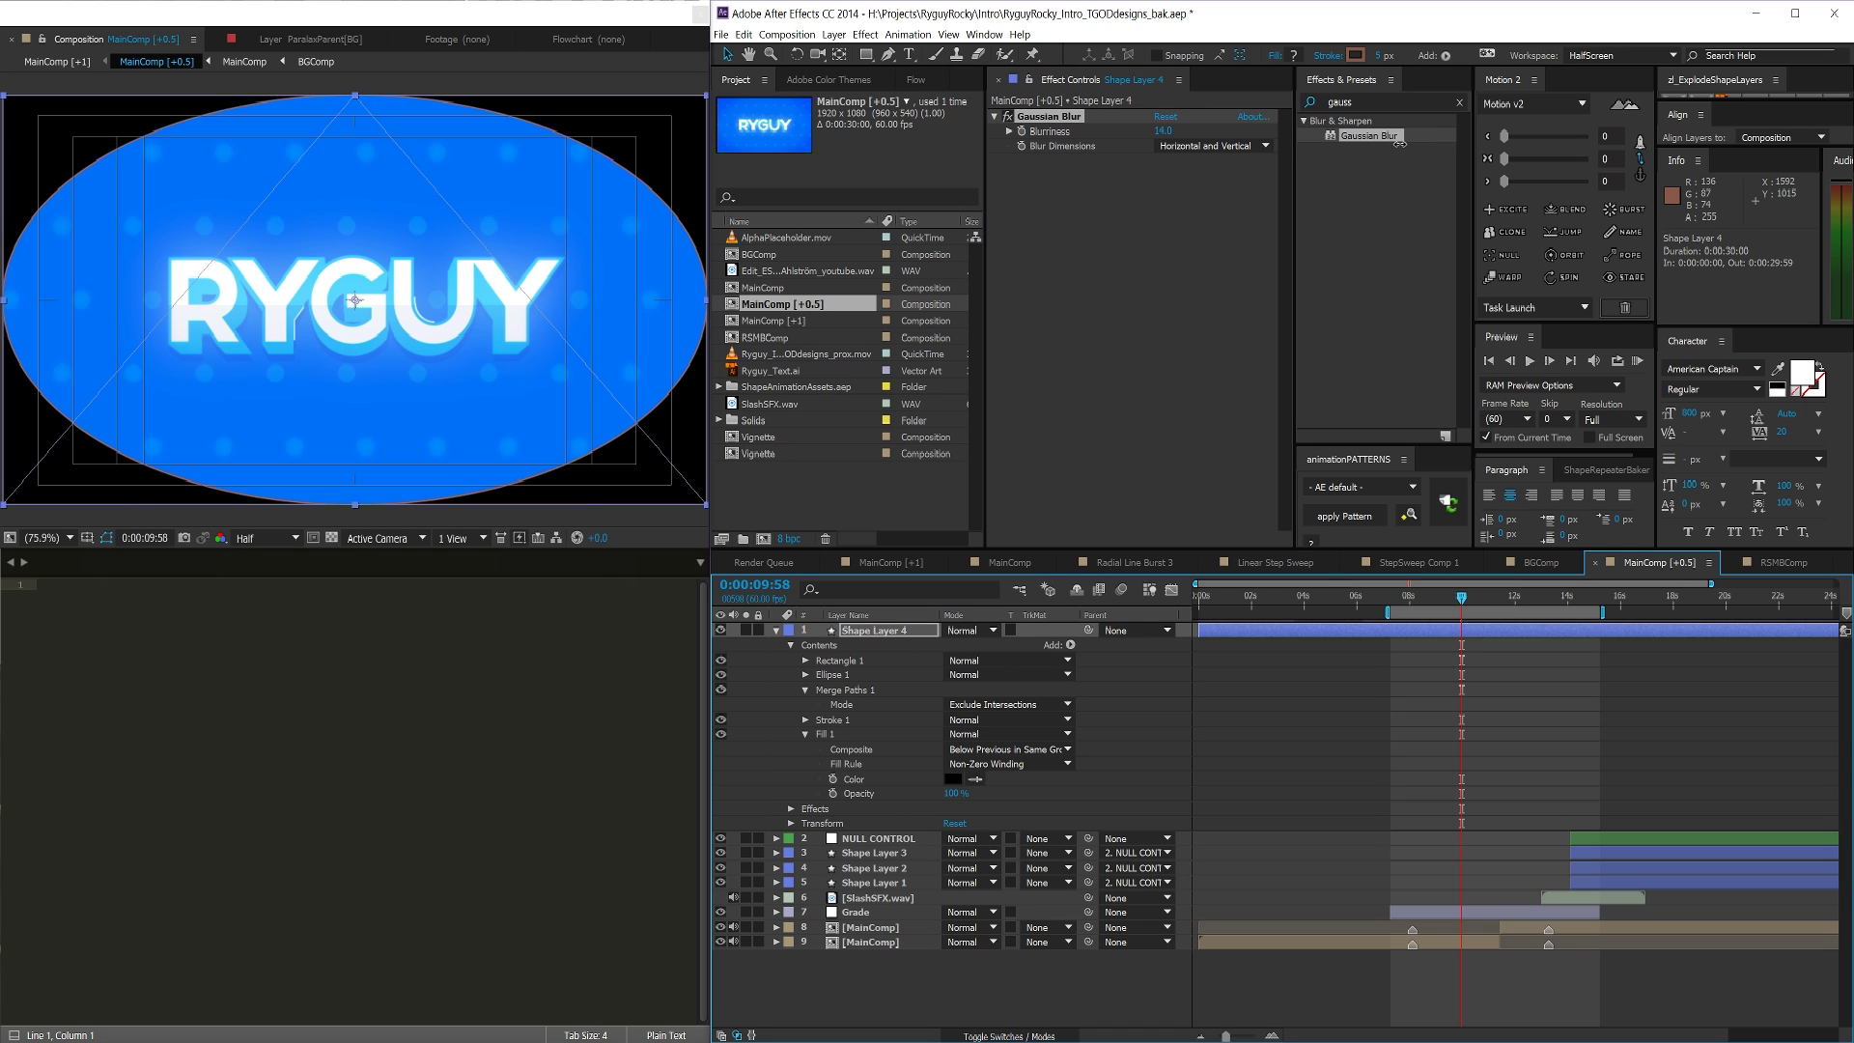
drag(1400, 143, 1400, 143)
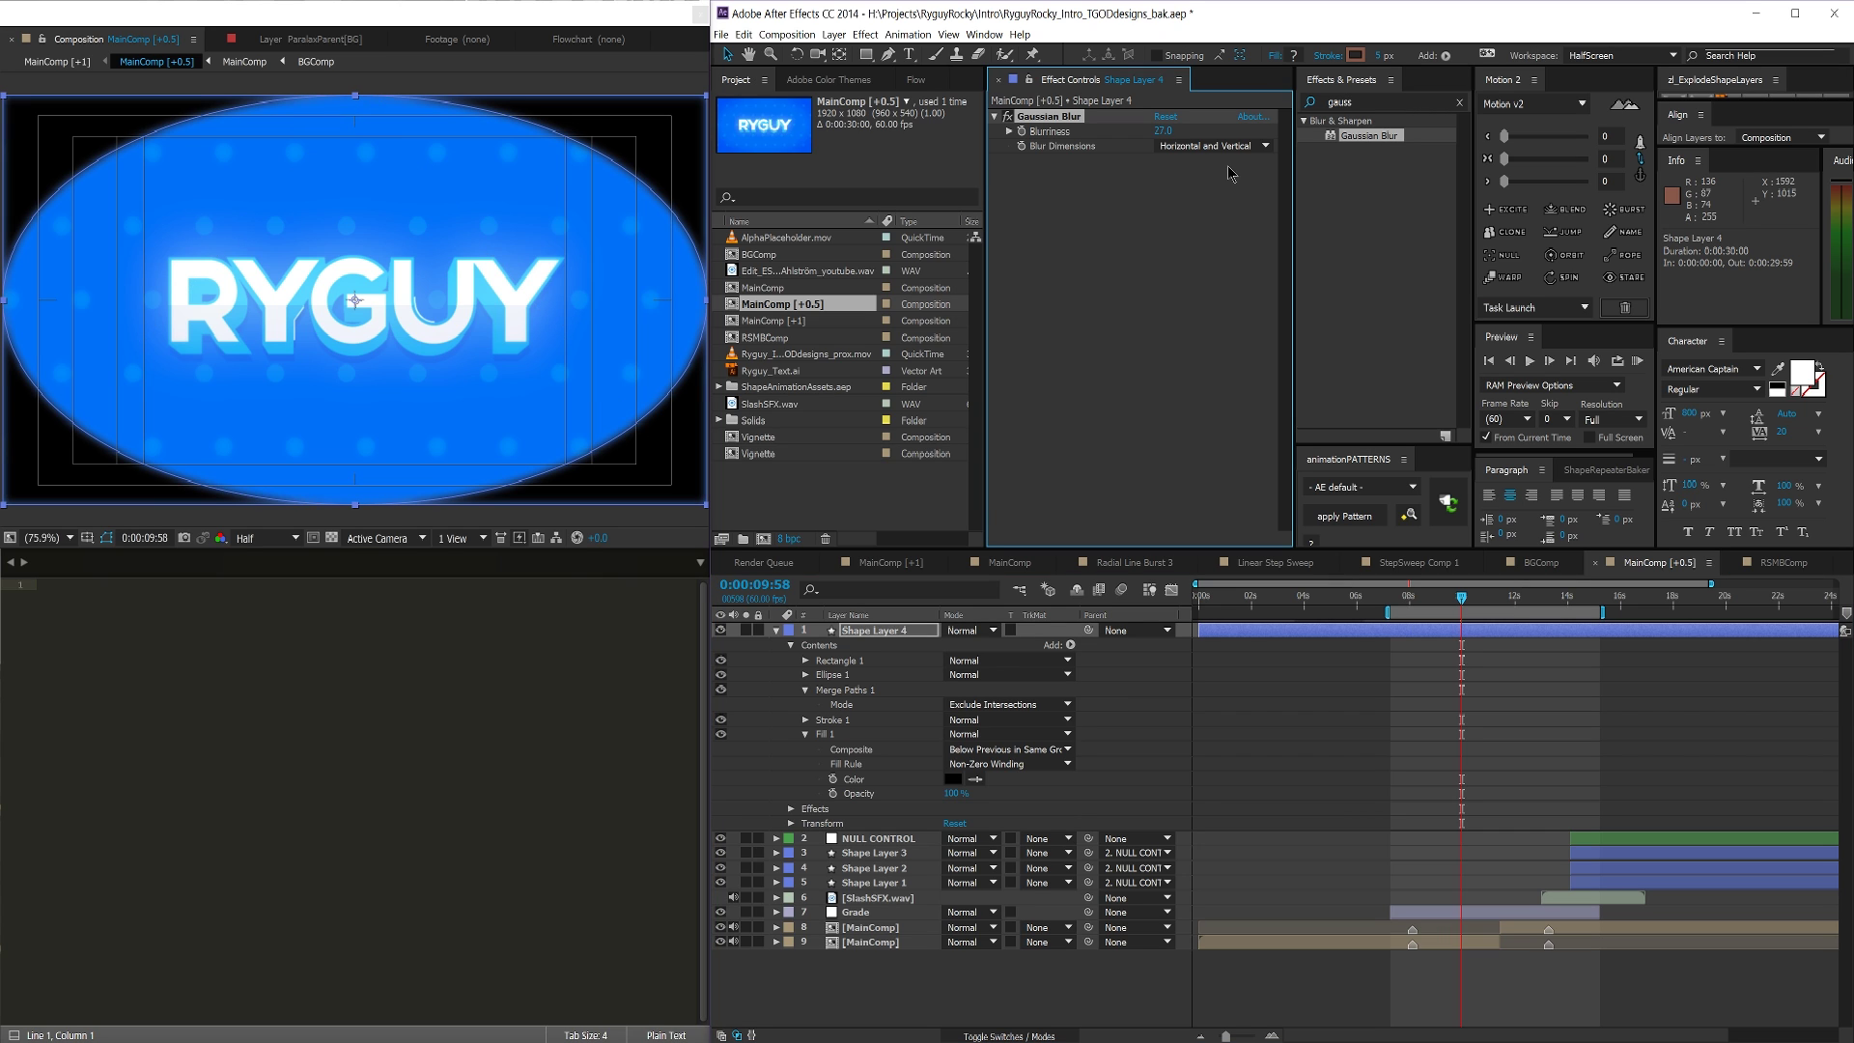
drag(1163, 142, 1687, 120)
click(1165, 132)
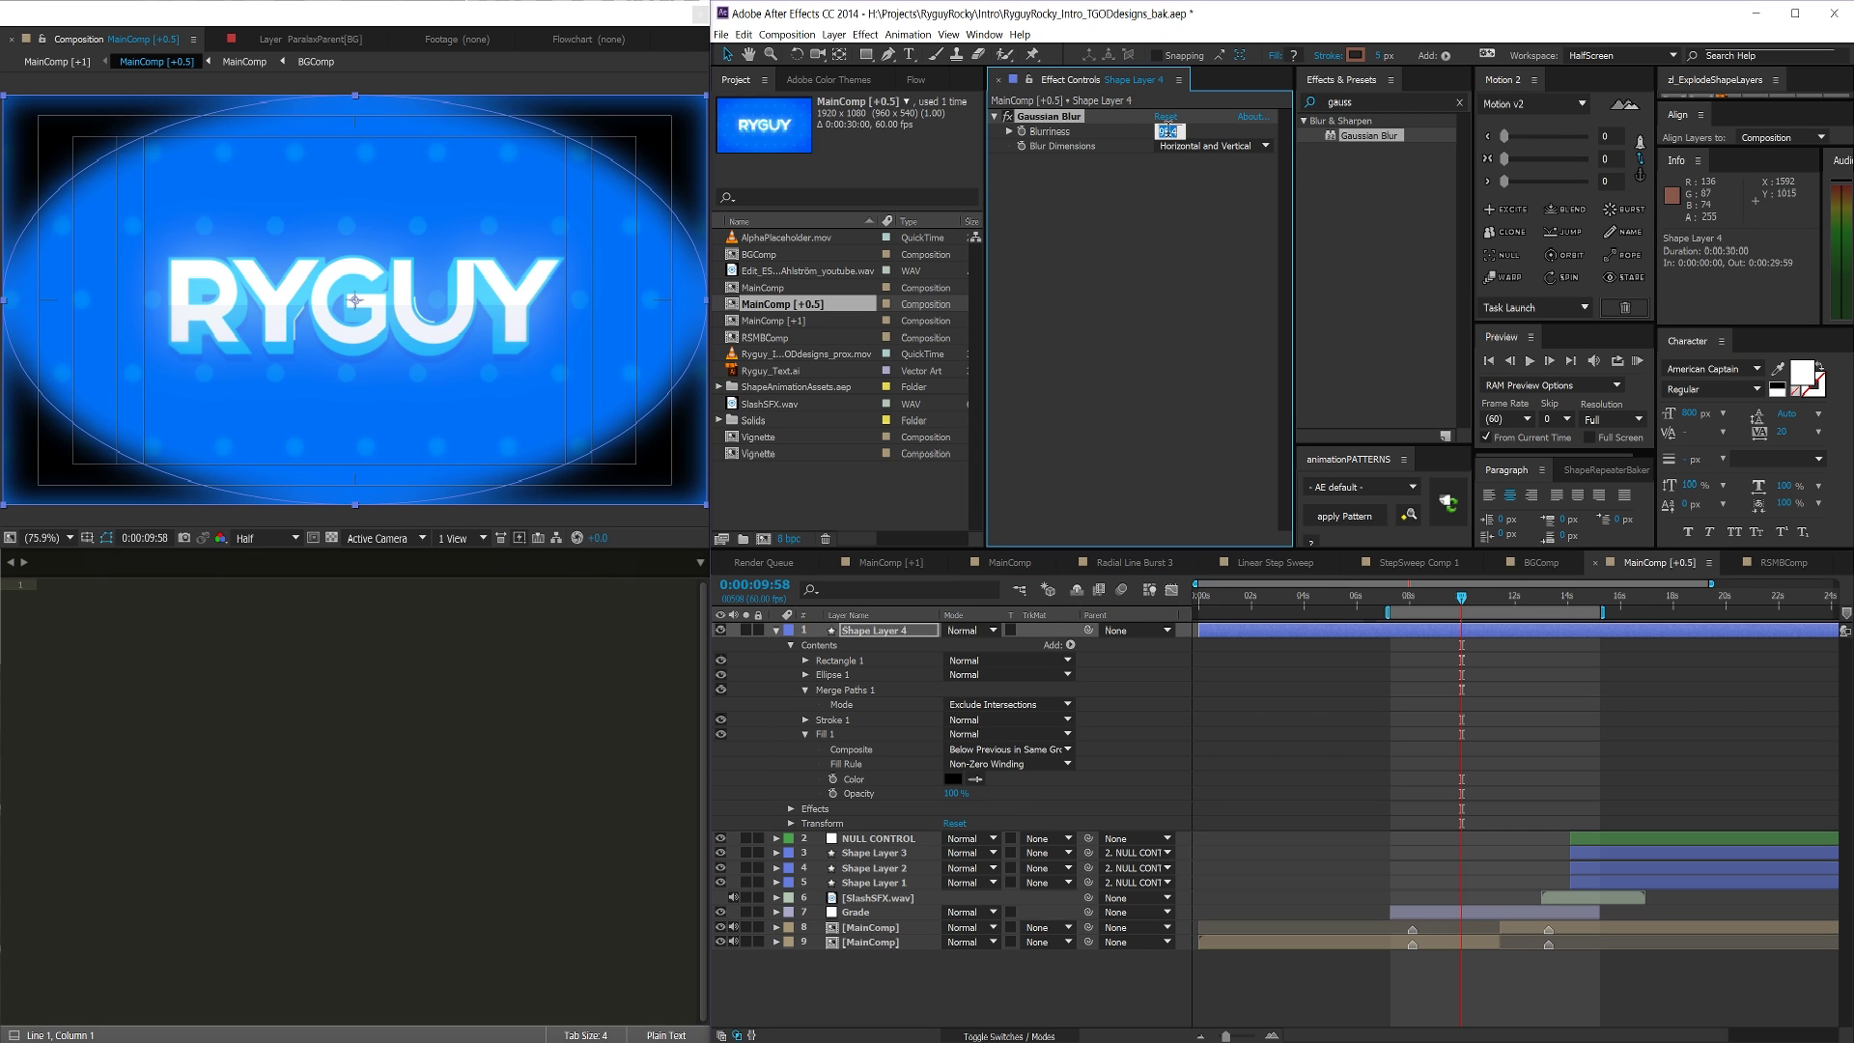
text(350)
key(Return)
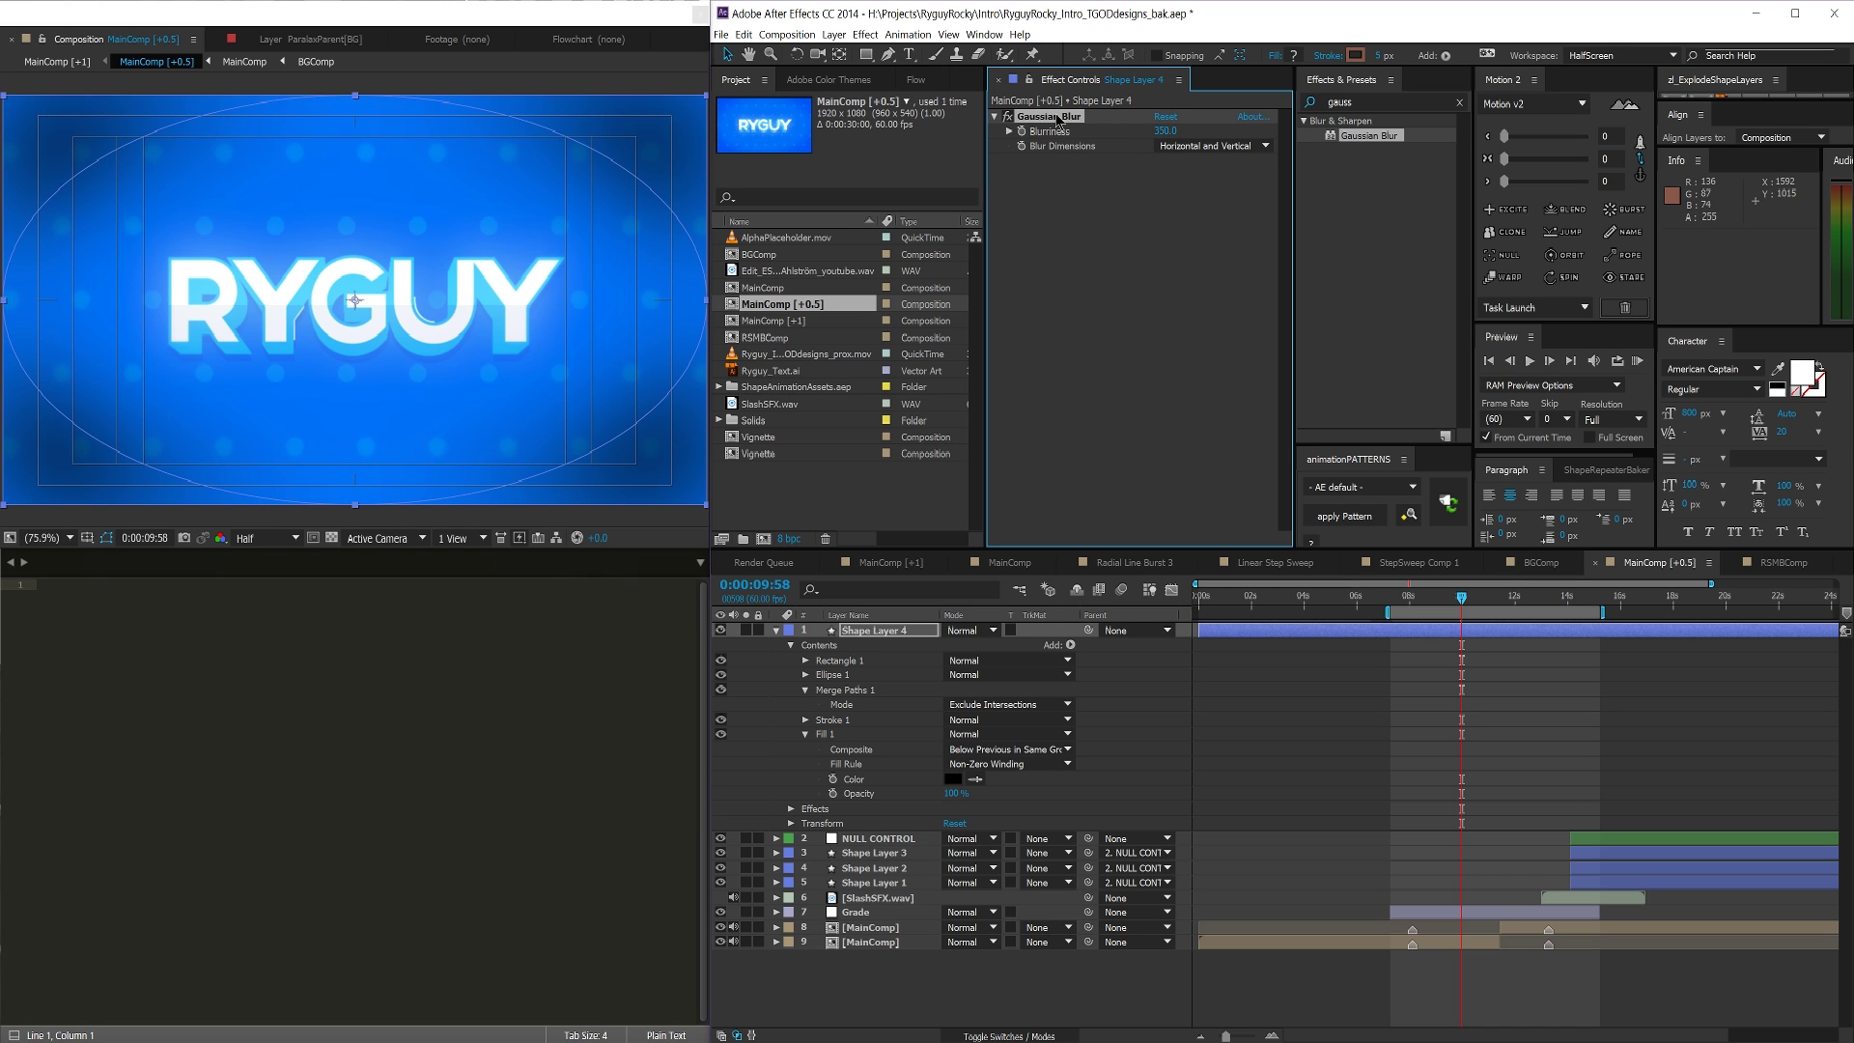
Replace the Gaussian Blur on Shape Layer 4 with a Fast Blur effect
key(Delete)
click(1357, 100)
key(BackSpace)
key(BackSpace)
key(BackSpace)
key(BackSpace)
key(BackSpace)
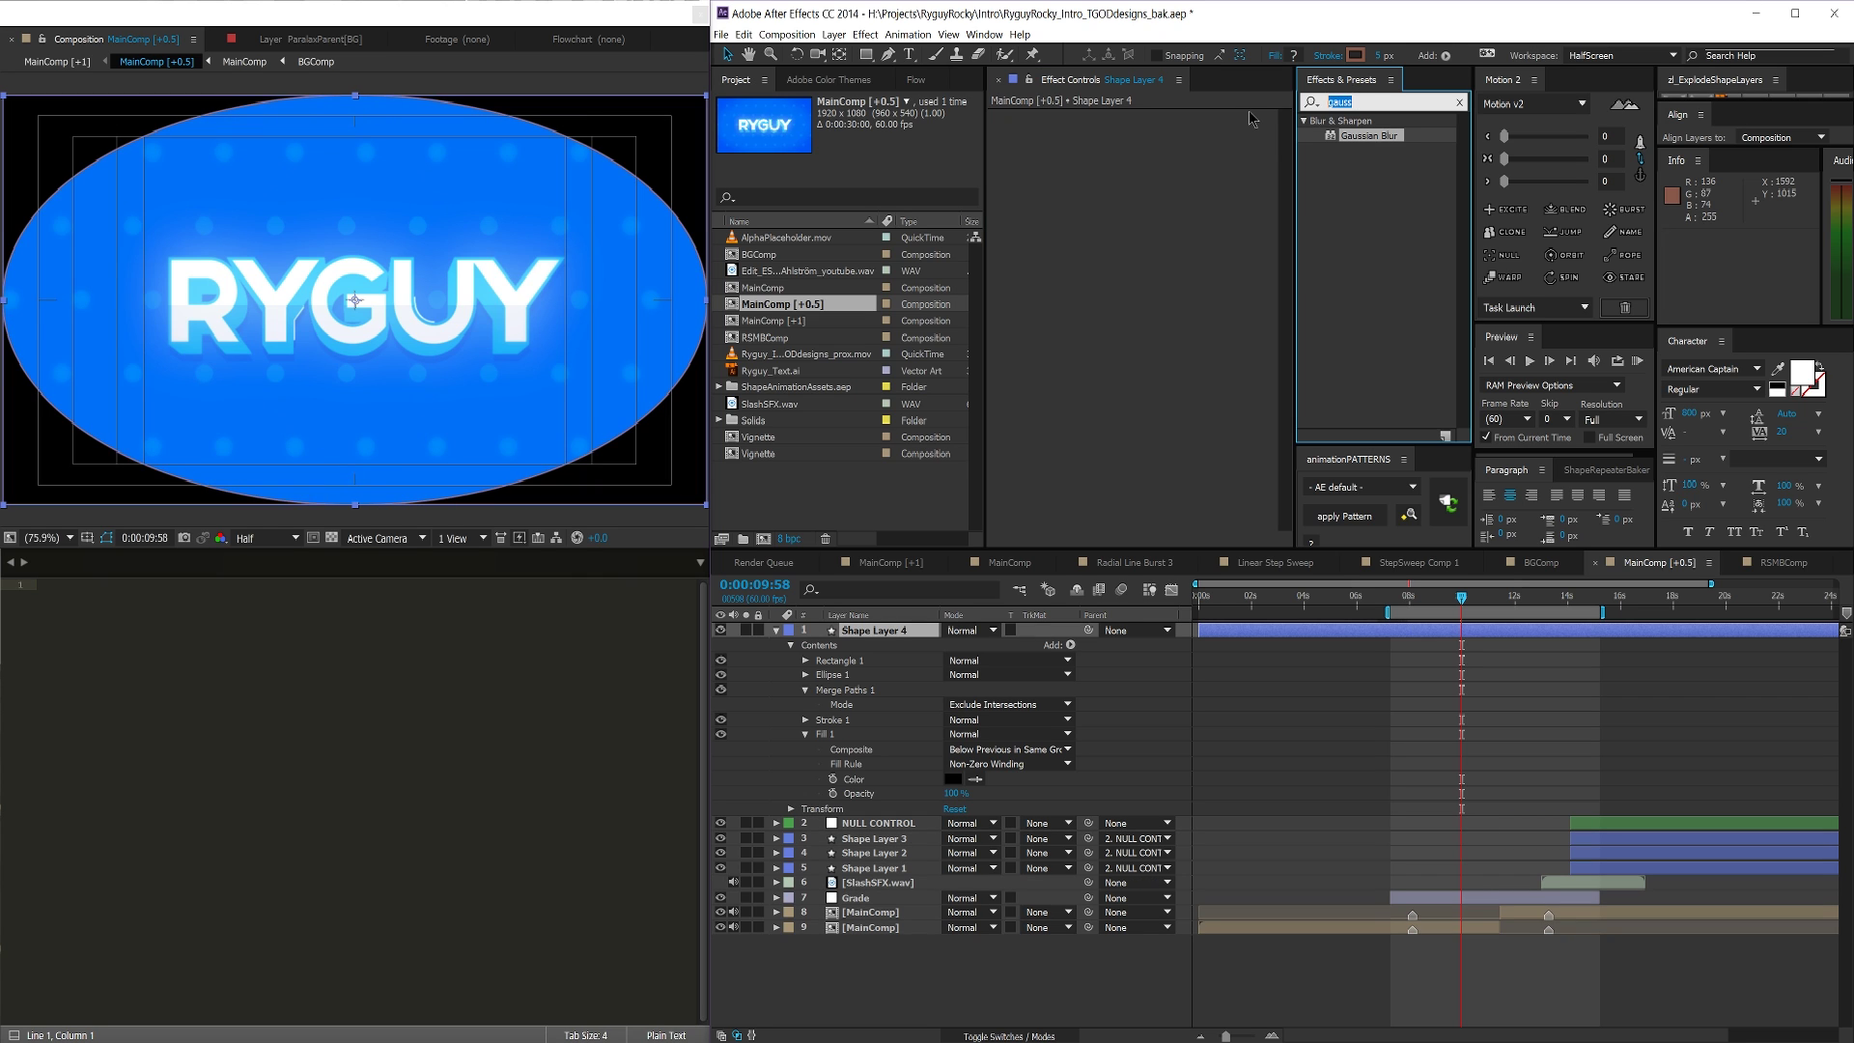
text(fast)
click(1351, 299)
drag(1351, 300, 1138, 117)
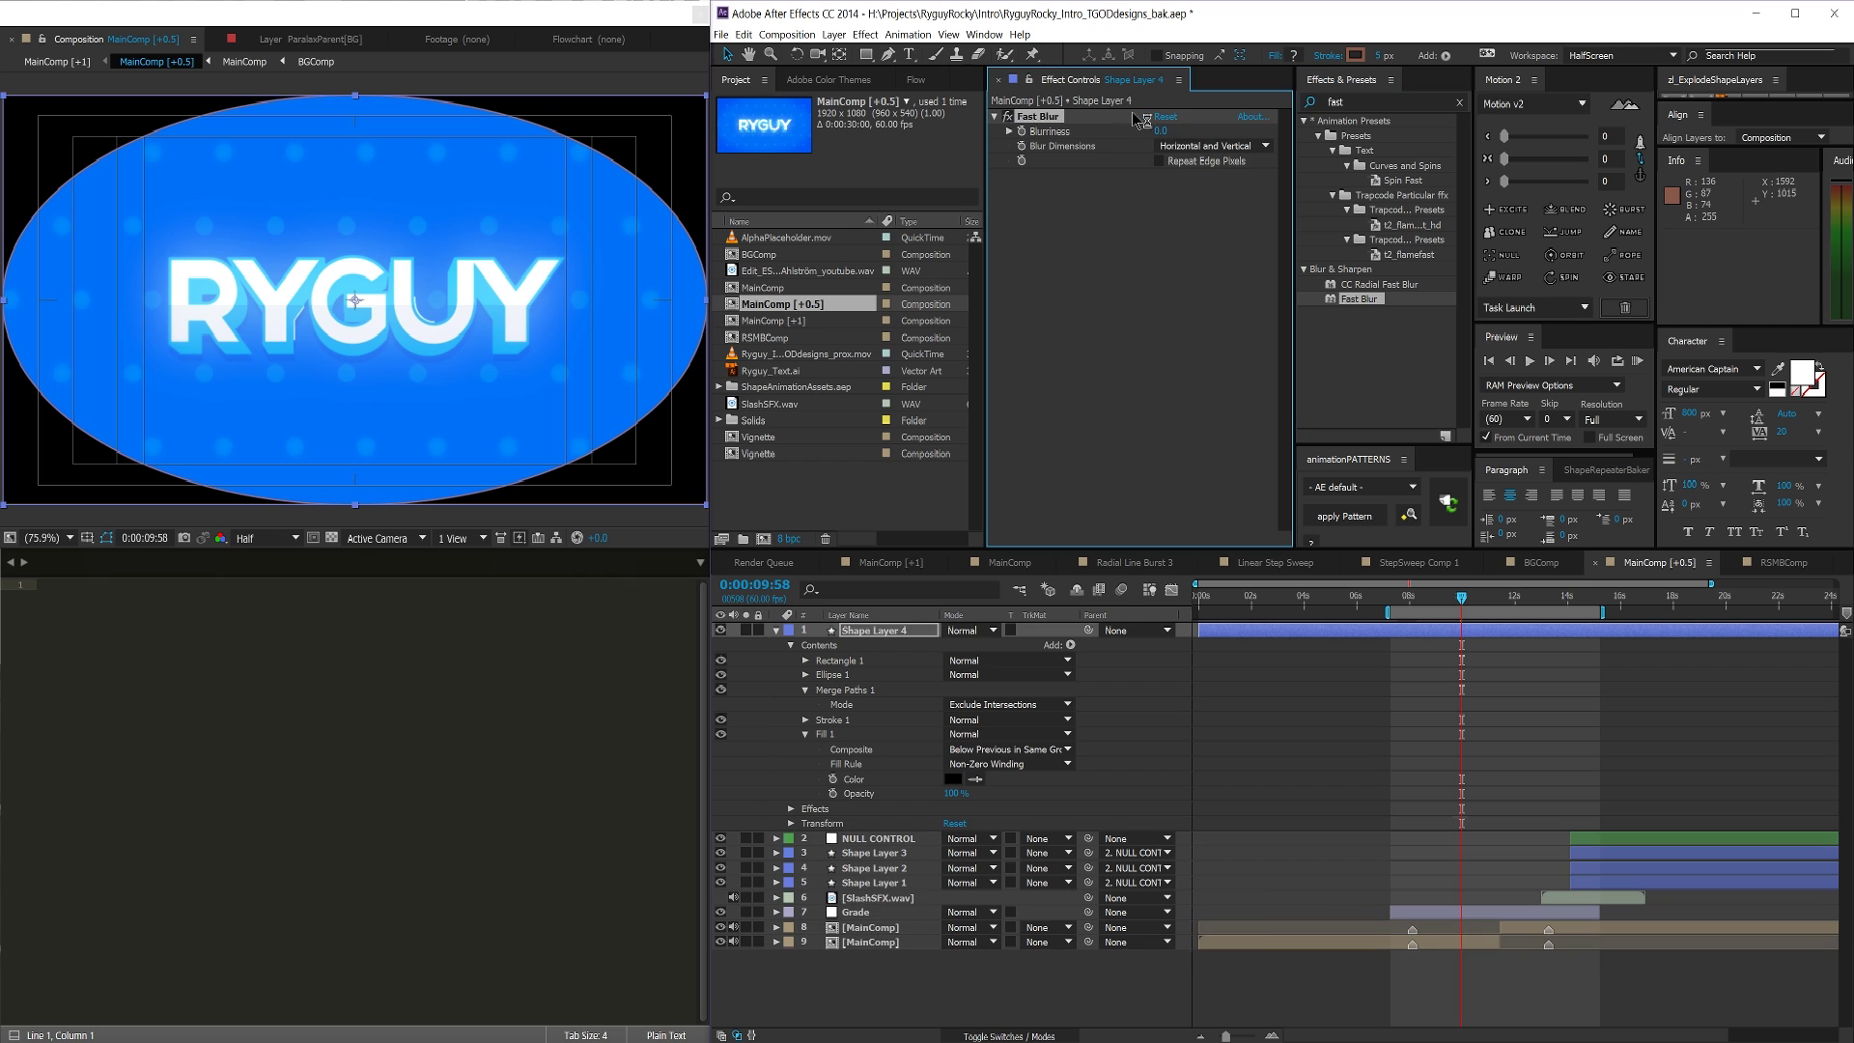
Enable Repeat Edge Pixels for the Fast Blur and set its Blurriness to 350
click(1160, 161)
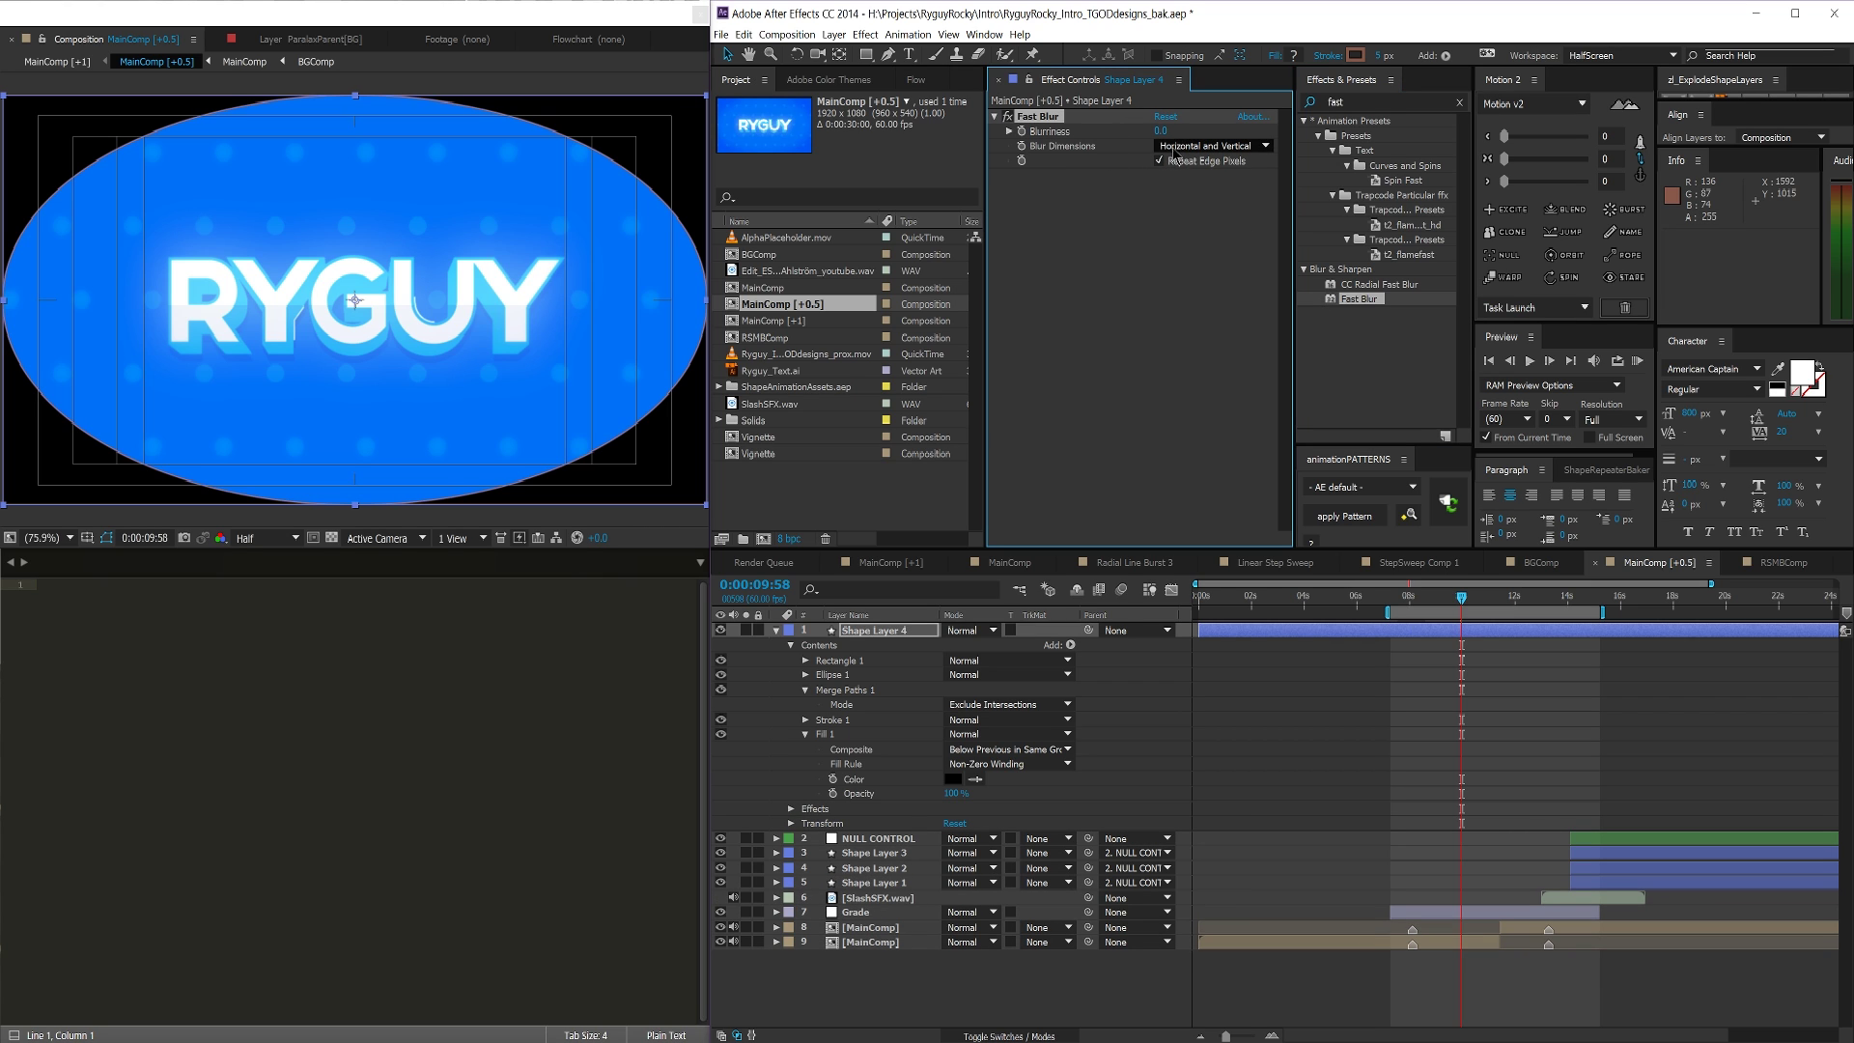
click(1161, 132)
text(350)
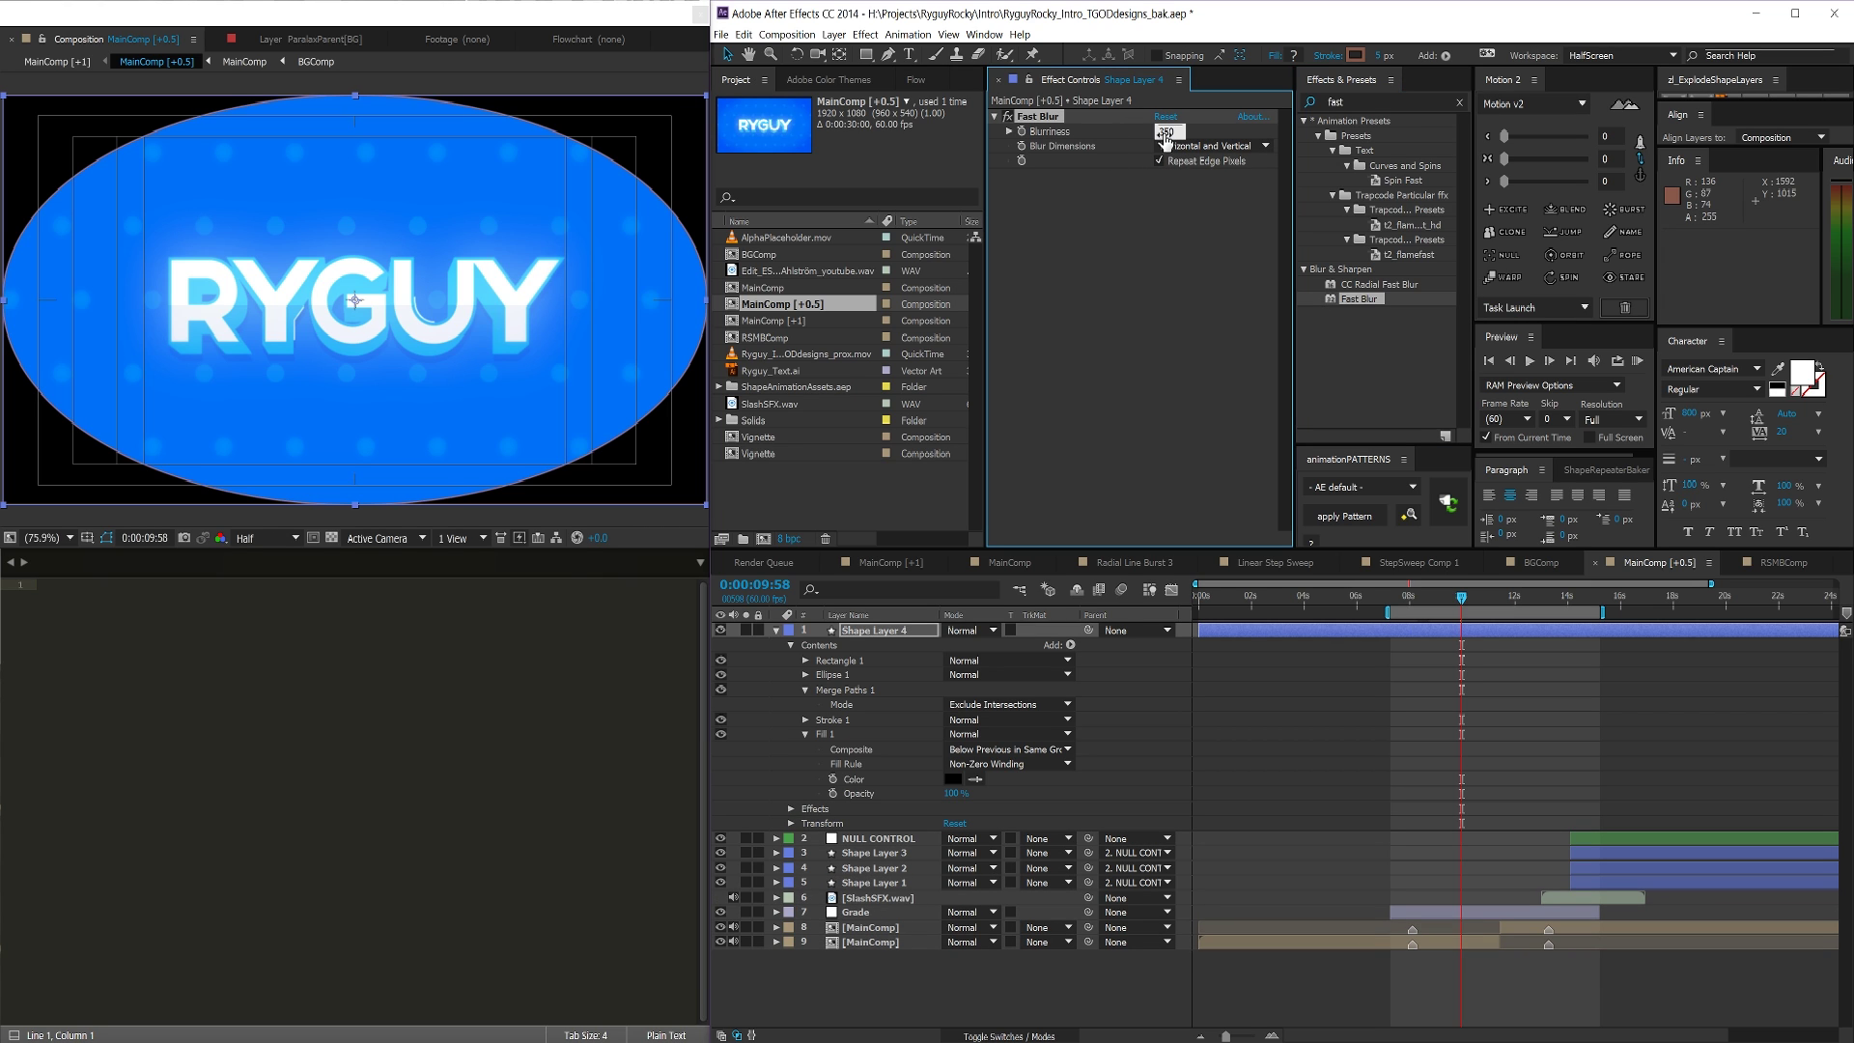
key(Return)
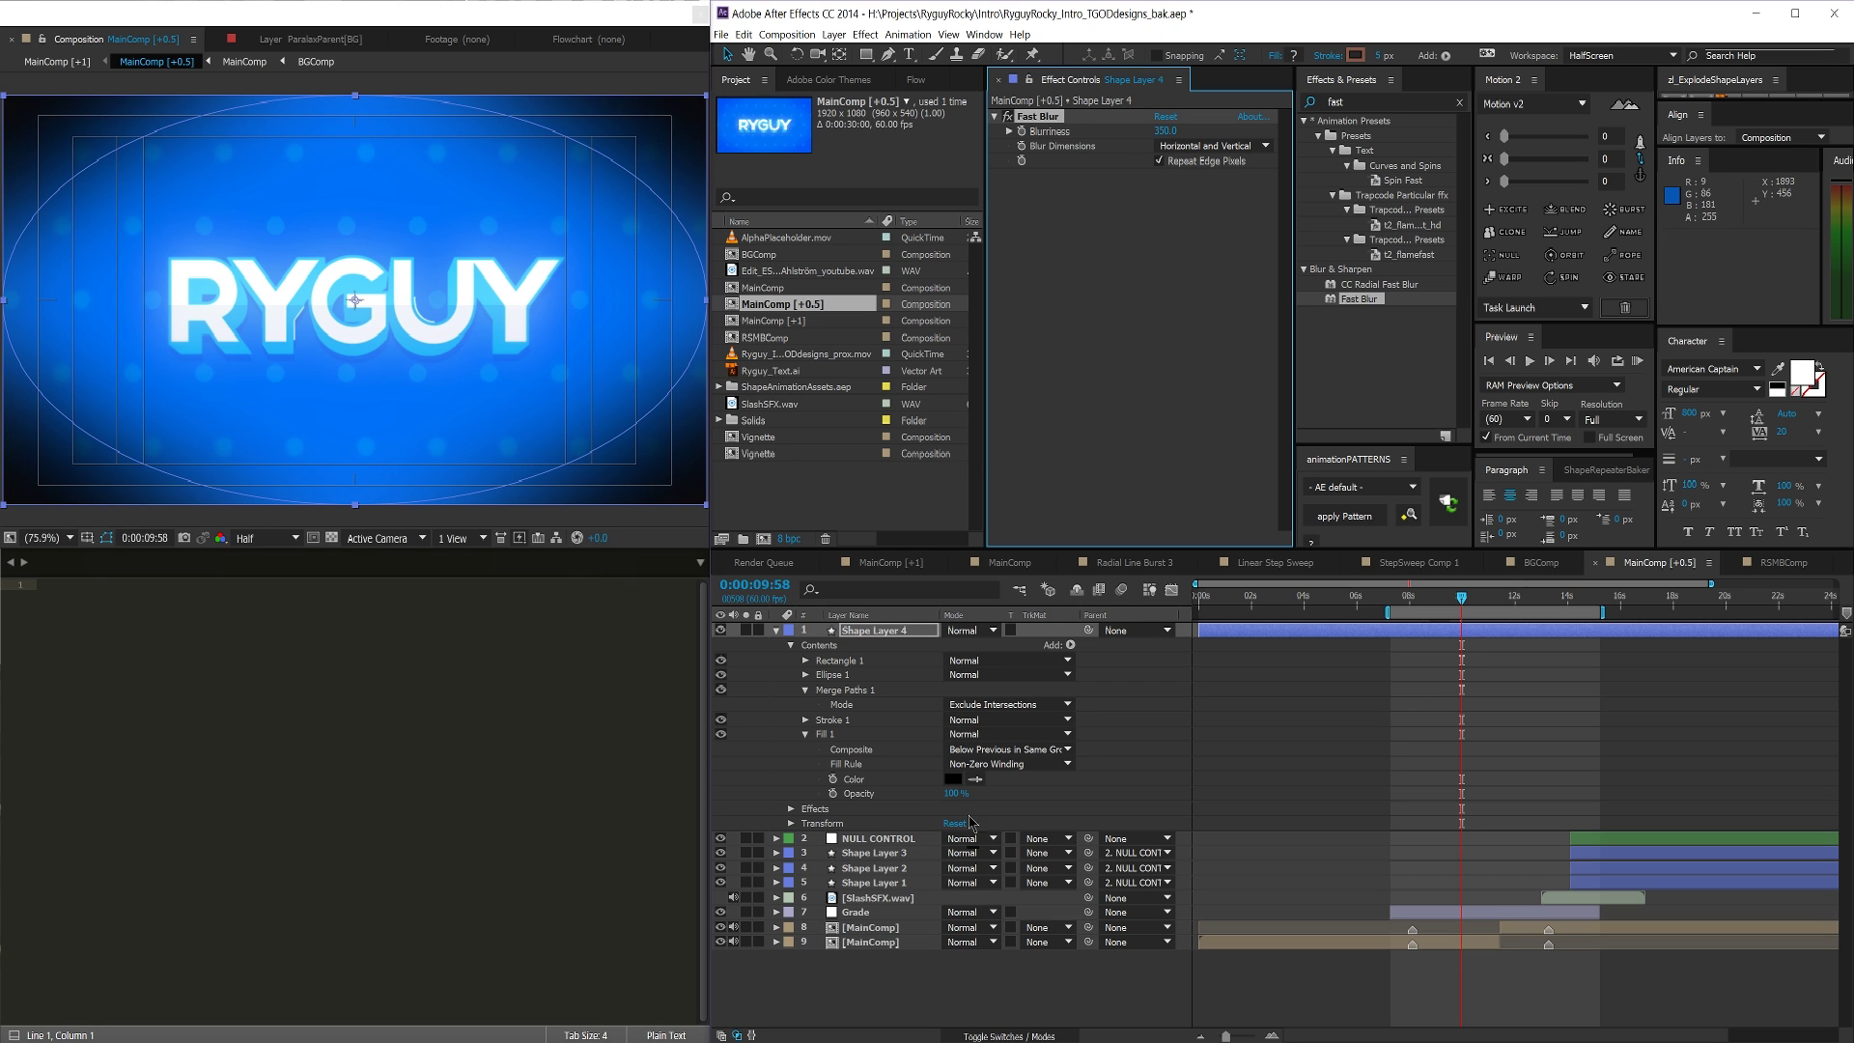
Raise the Fast Blur's Blurriness on Shape Layer 4 to 400
click(1164, 130)
text(400)
key(Return)
Set Shape Layer 4's blending mode to Classic Color Burn
click(1123, 323)
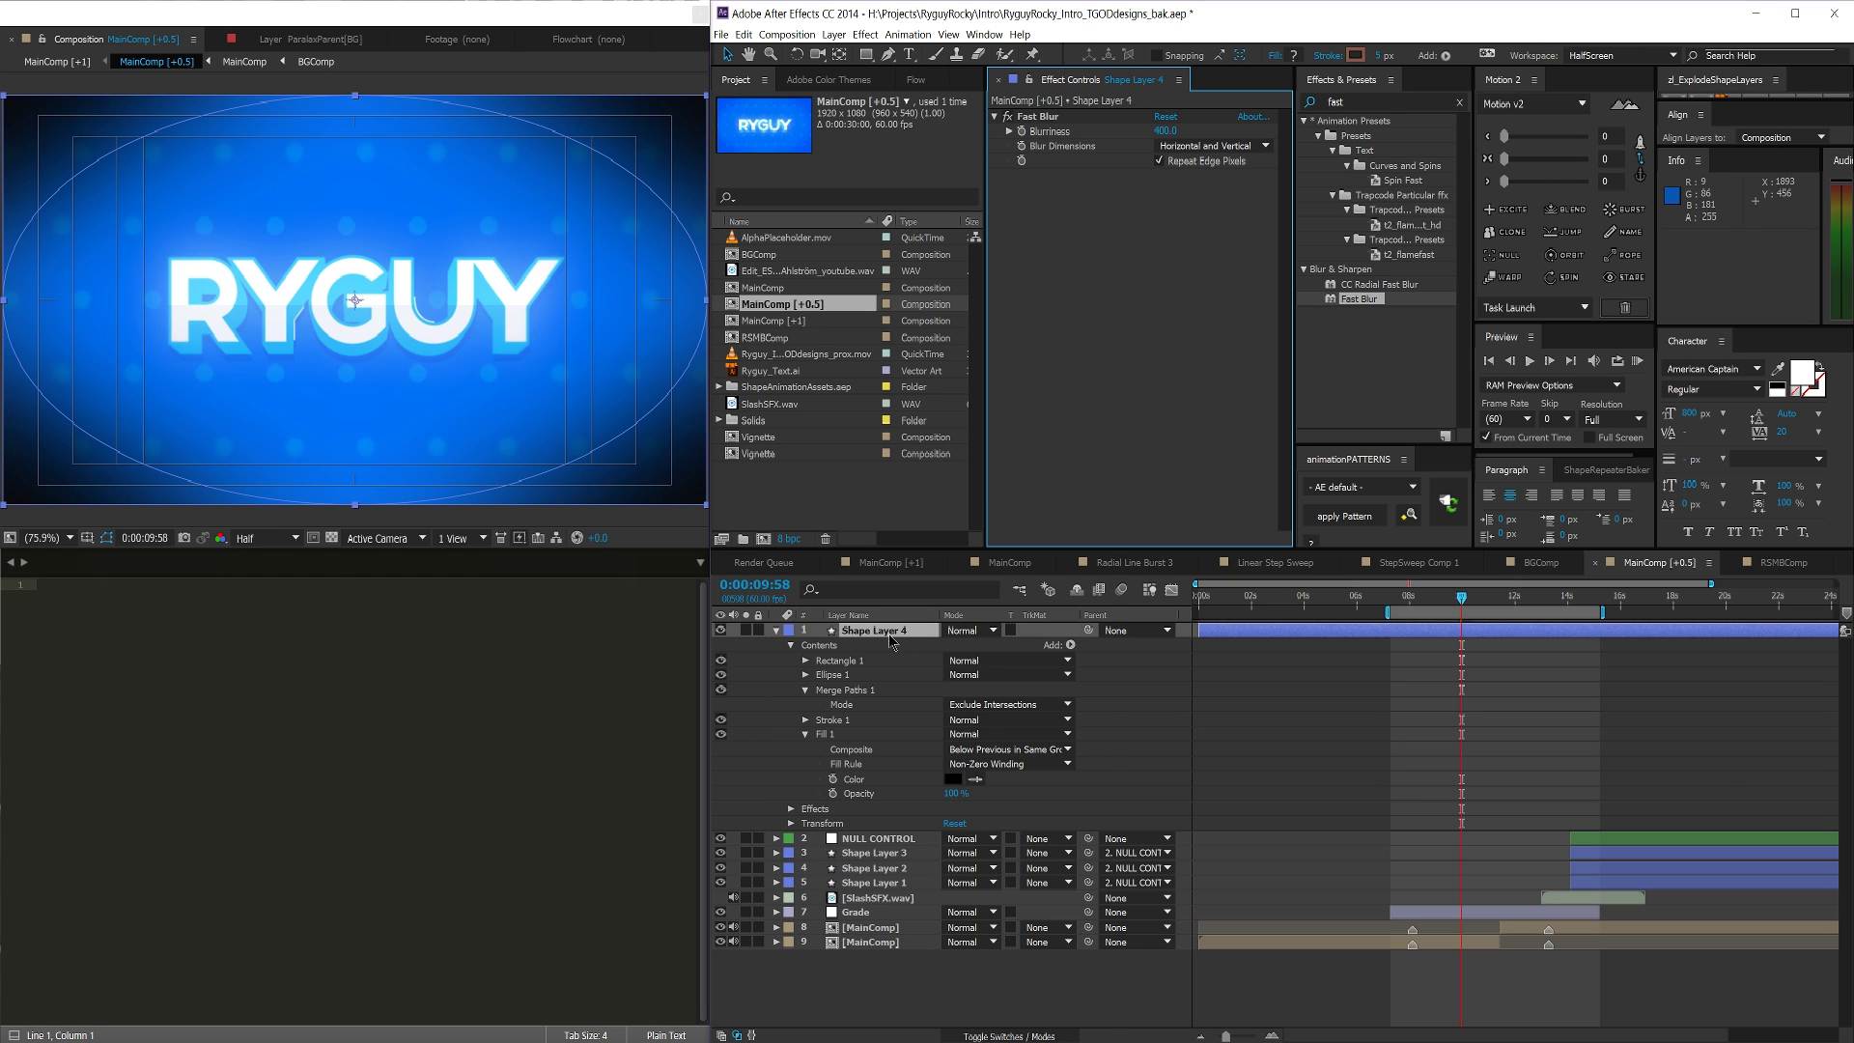
click(962, 631)
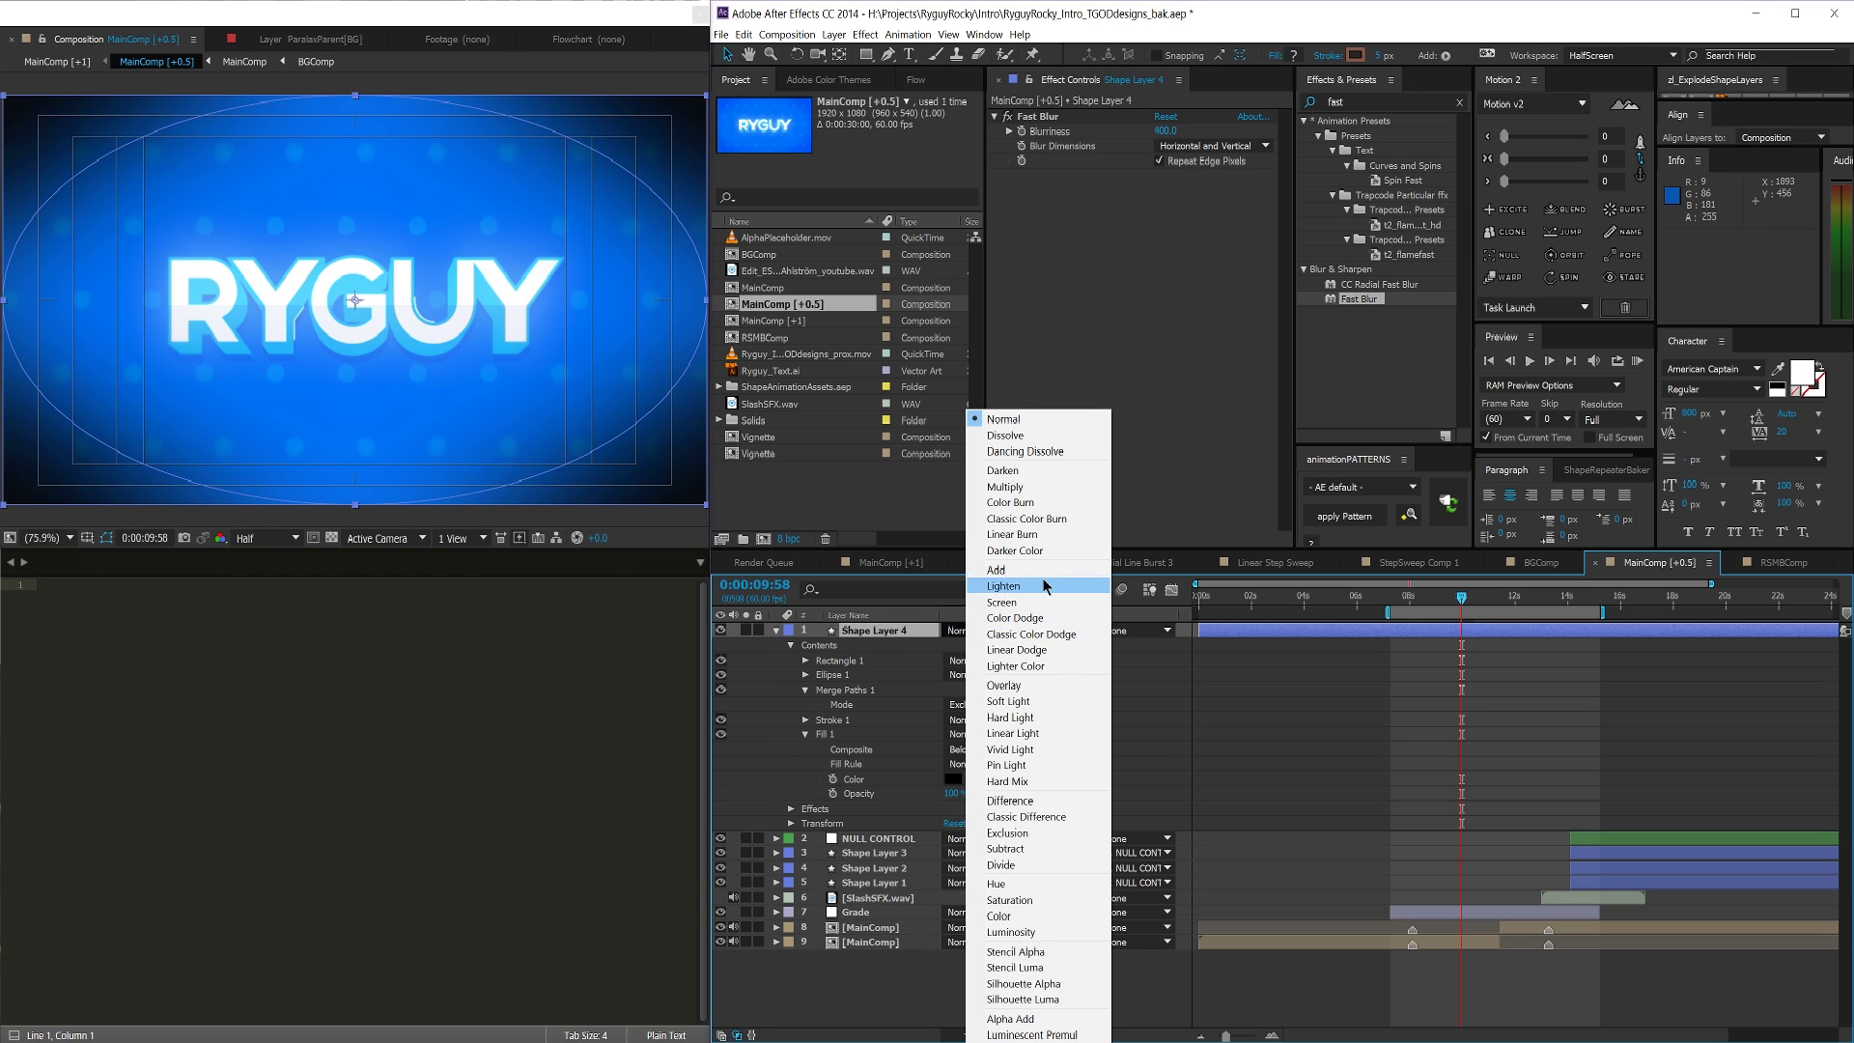
click(1050, 521)
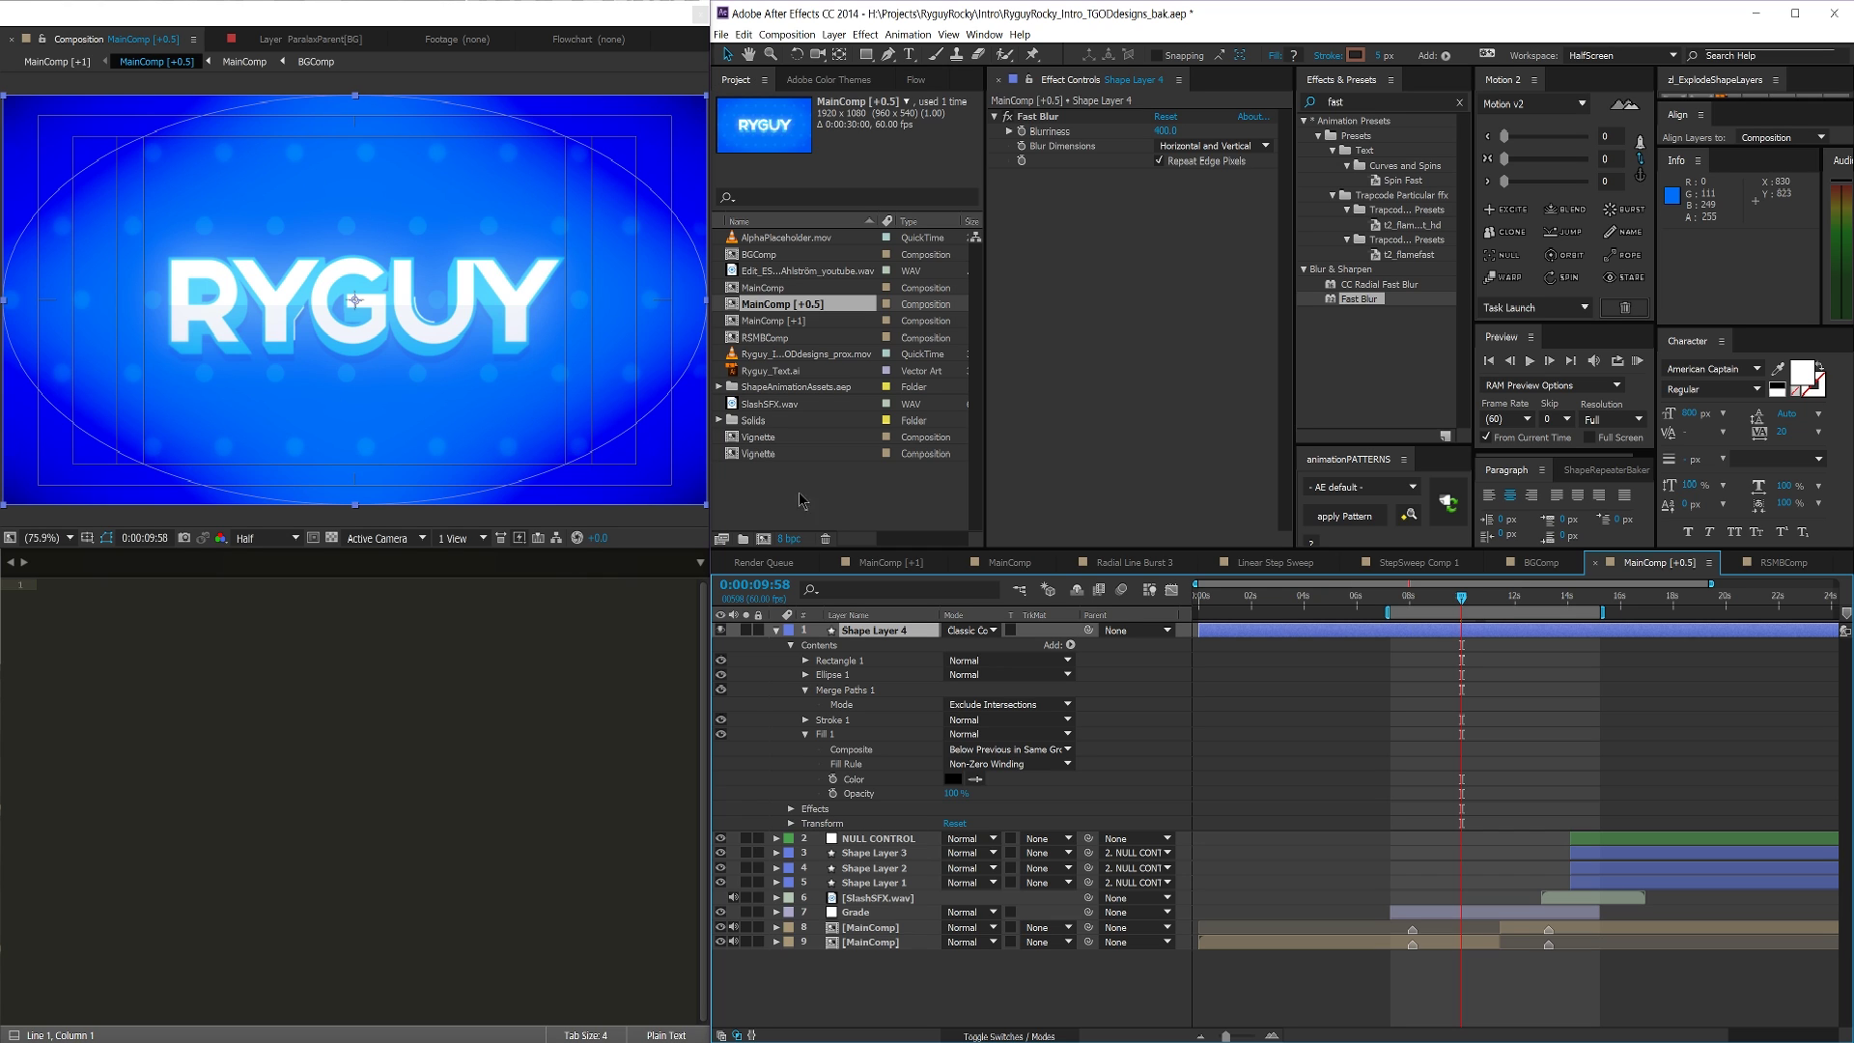
Reduce the size of Ellipse 1's path on Shape Layer 4 proportionally to about 1873 × 1053.6
click(829, 676)
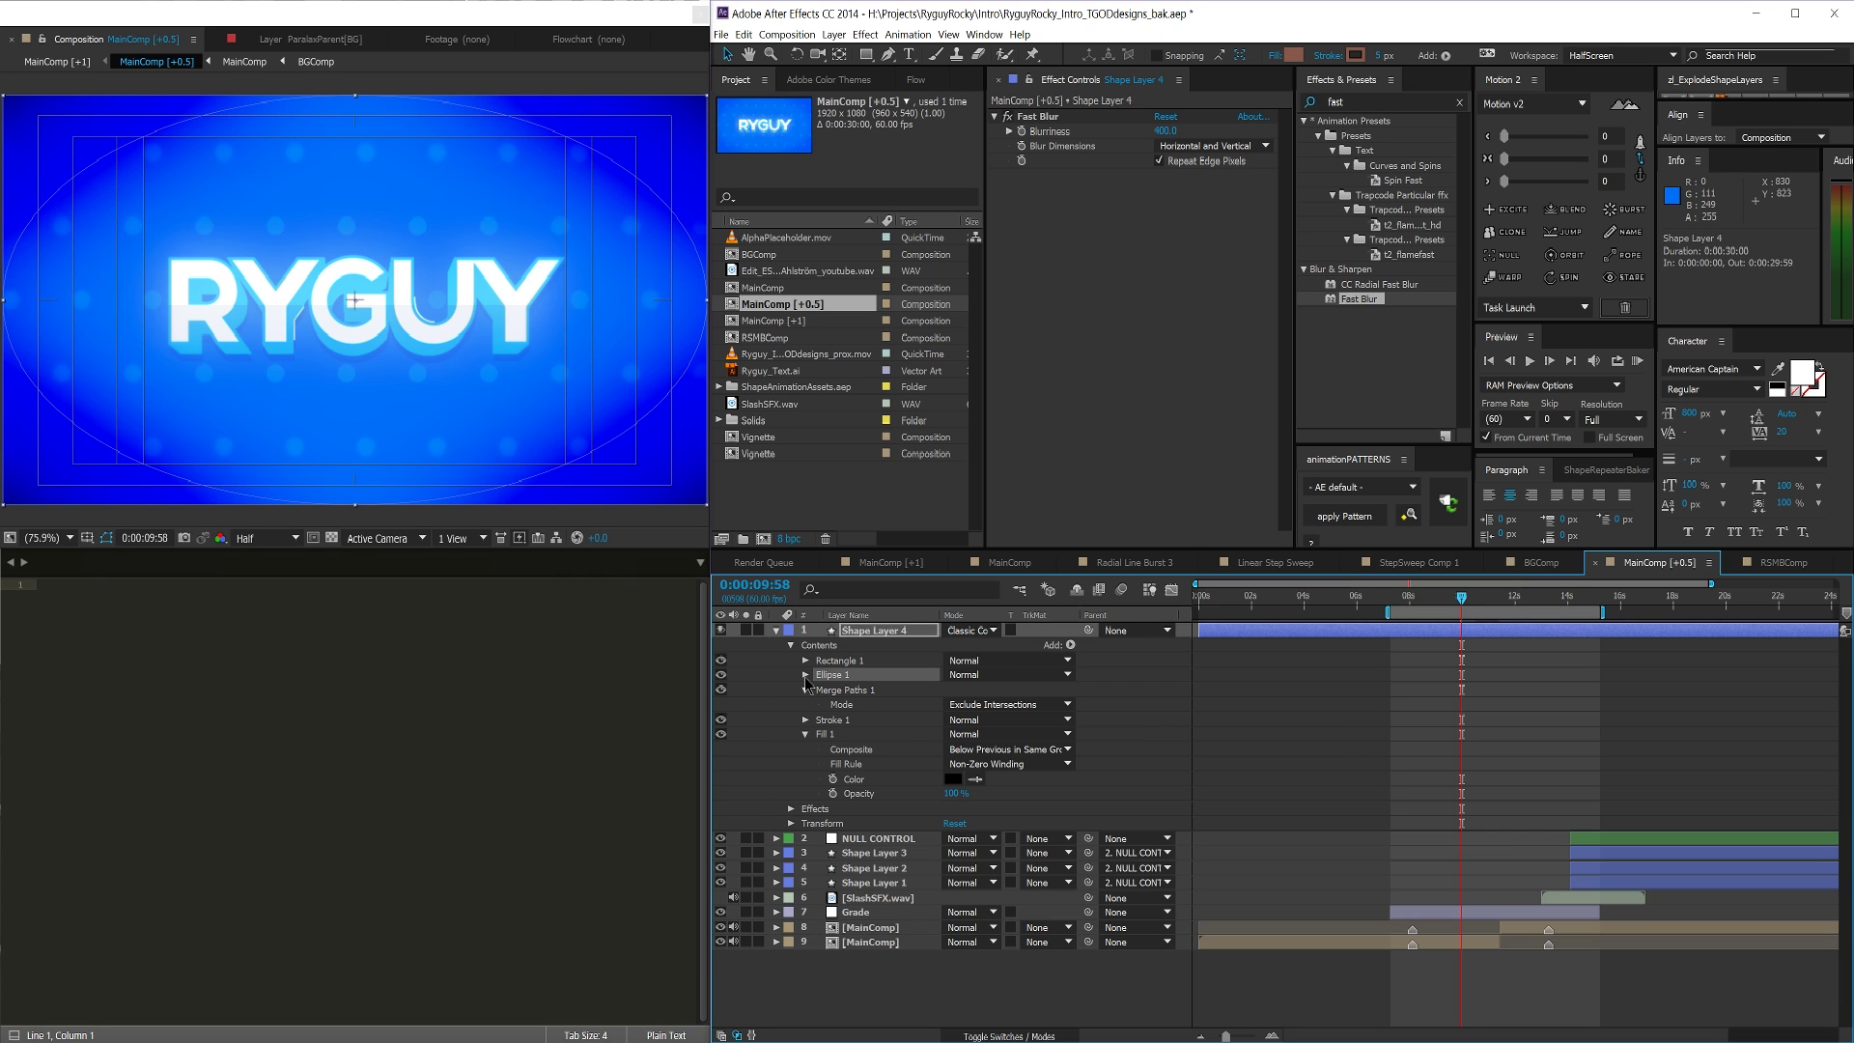
click(805, 675)
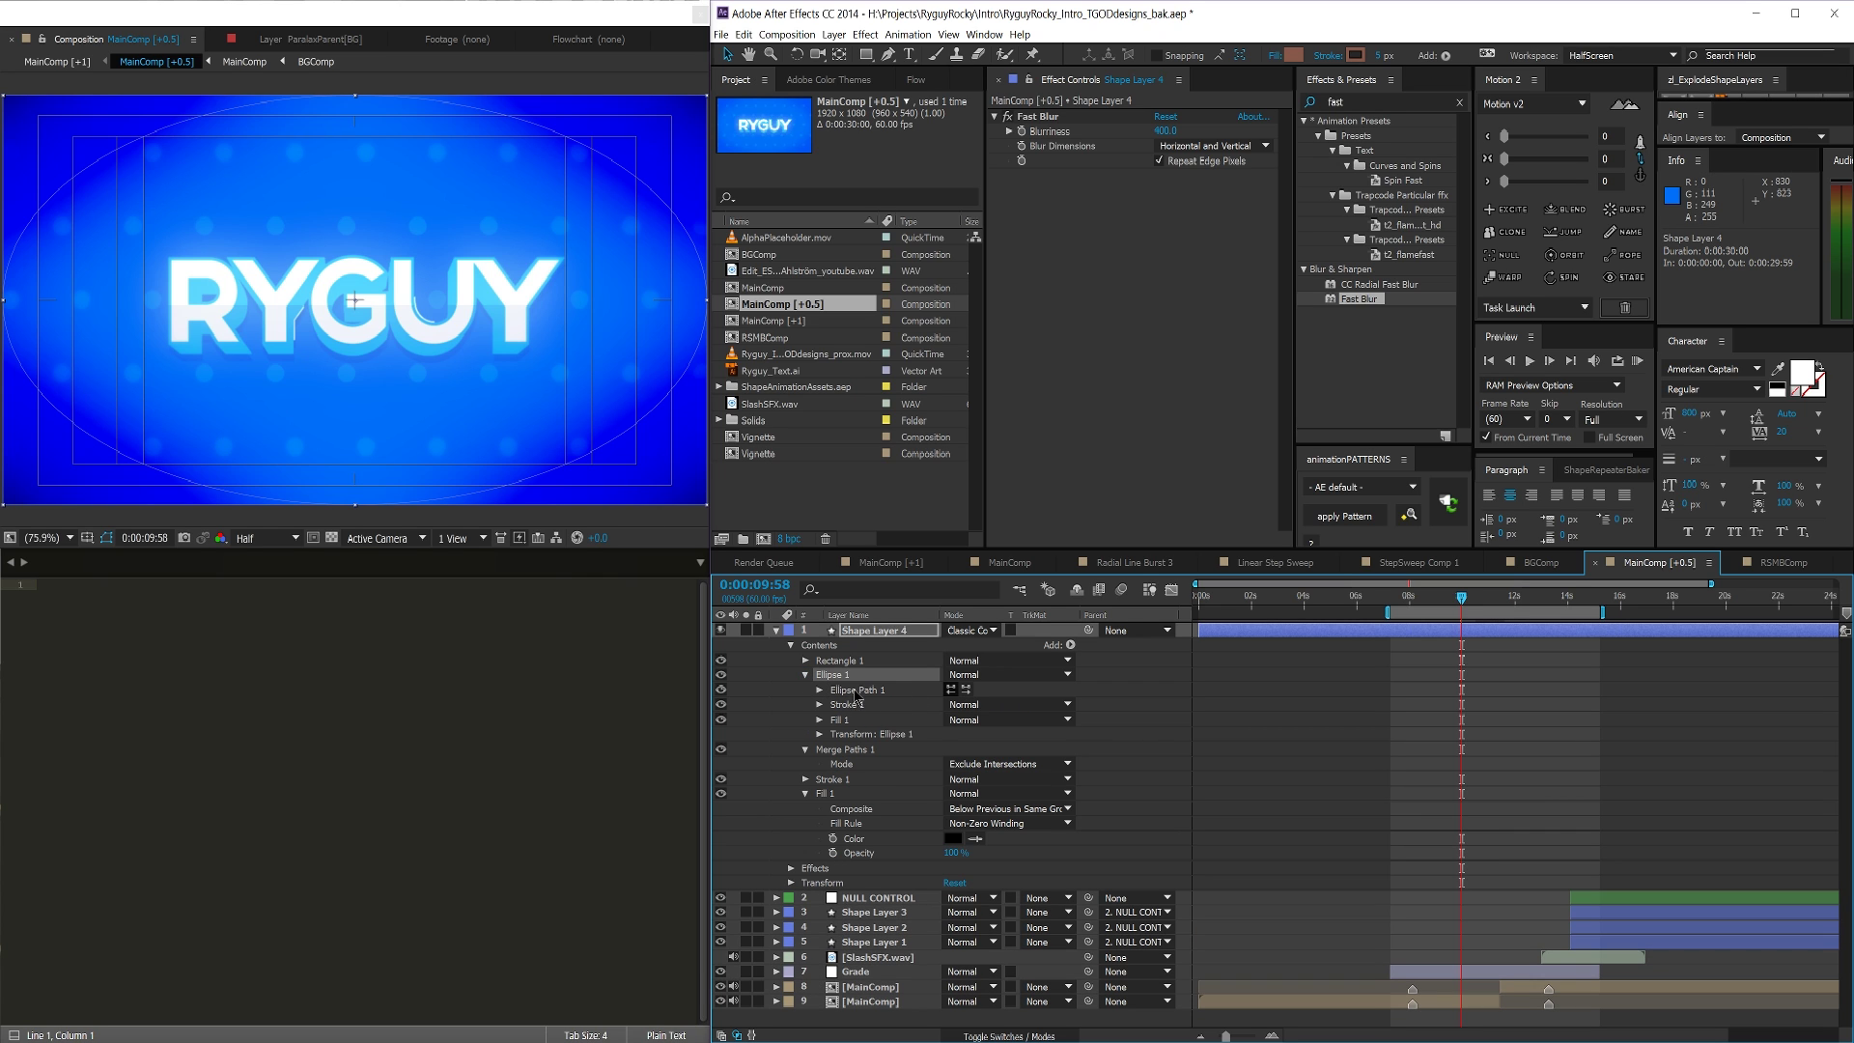
click(820, 689)
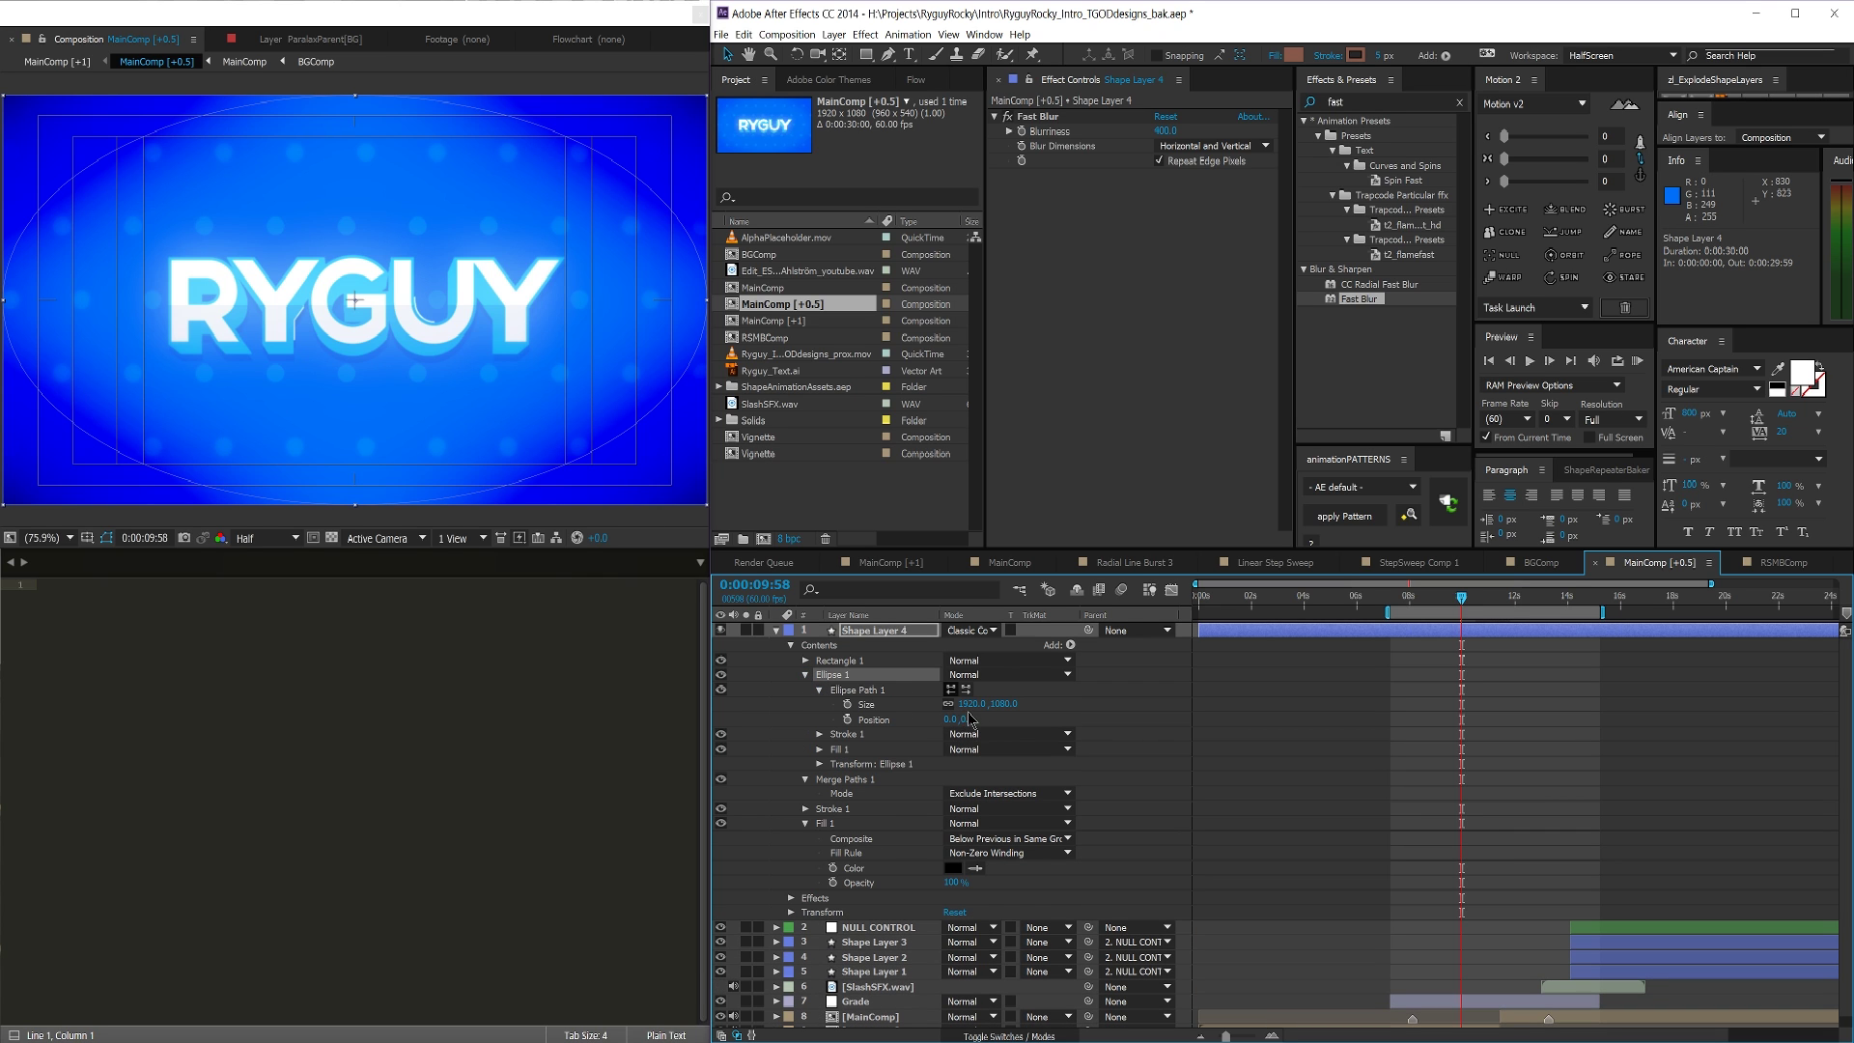
drag(965, 707, 952, 706)
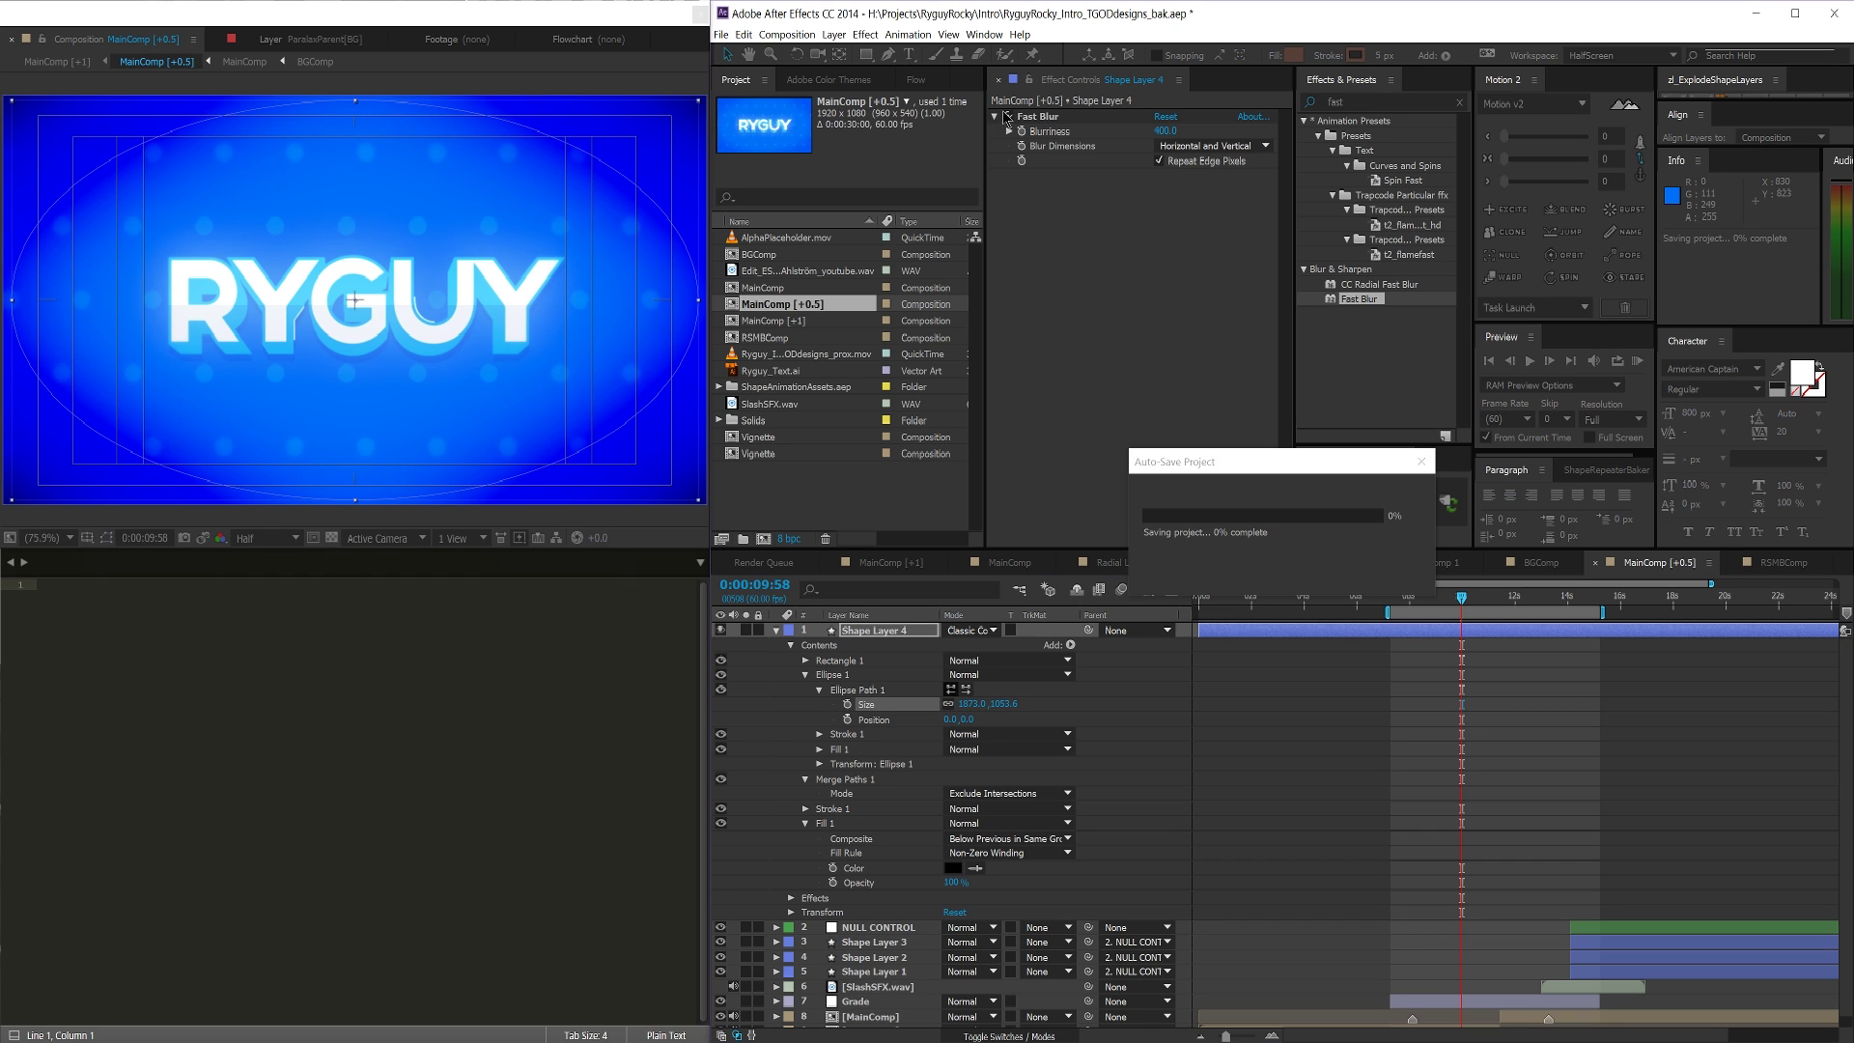
Set the Fast Blur's Blurriness on Shape Layer 4 to 500
click(1166, 131)
text(500)
key(Return)
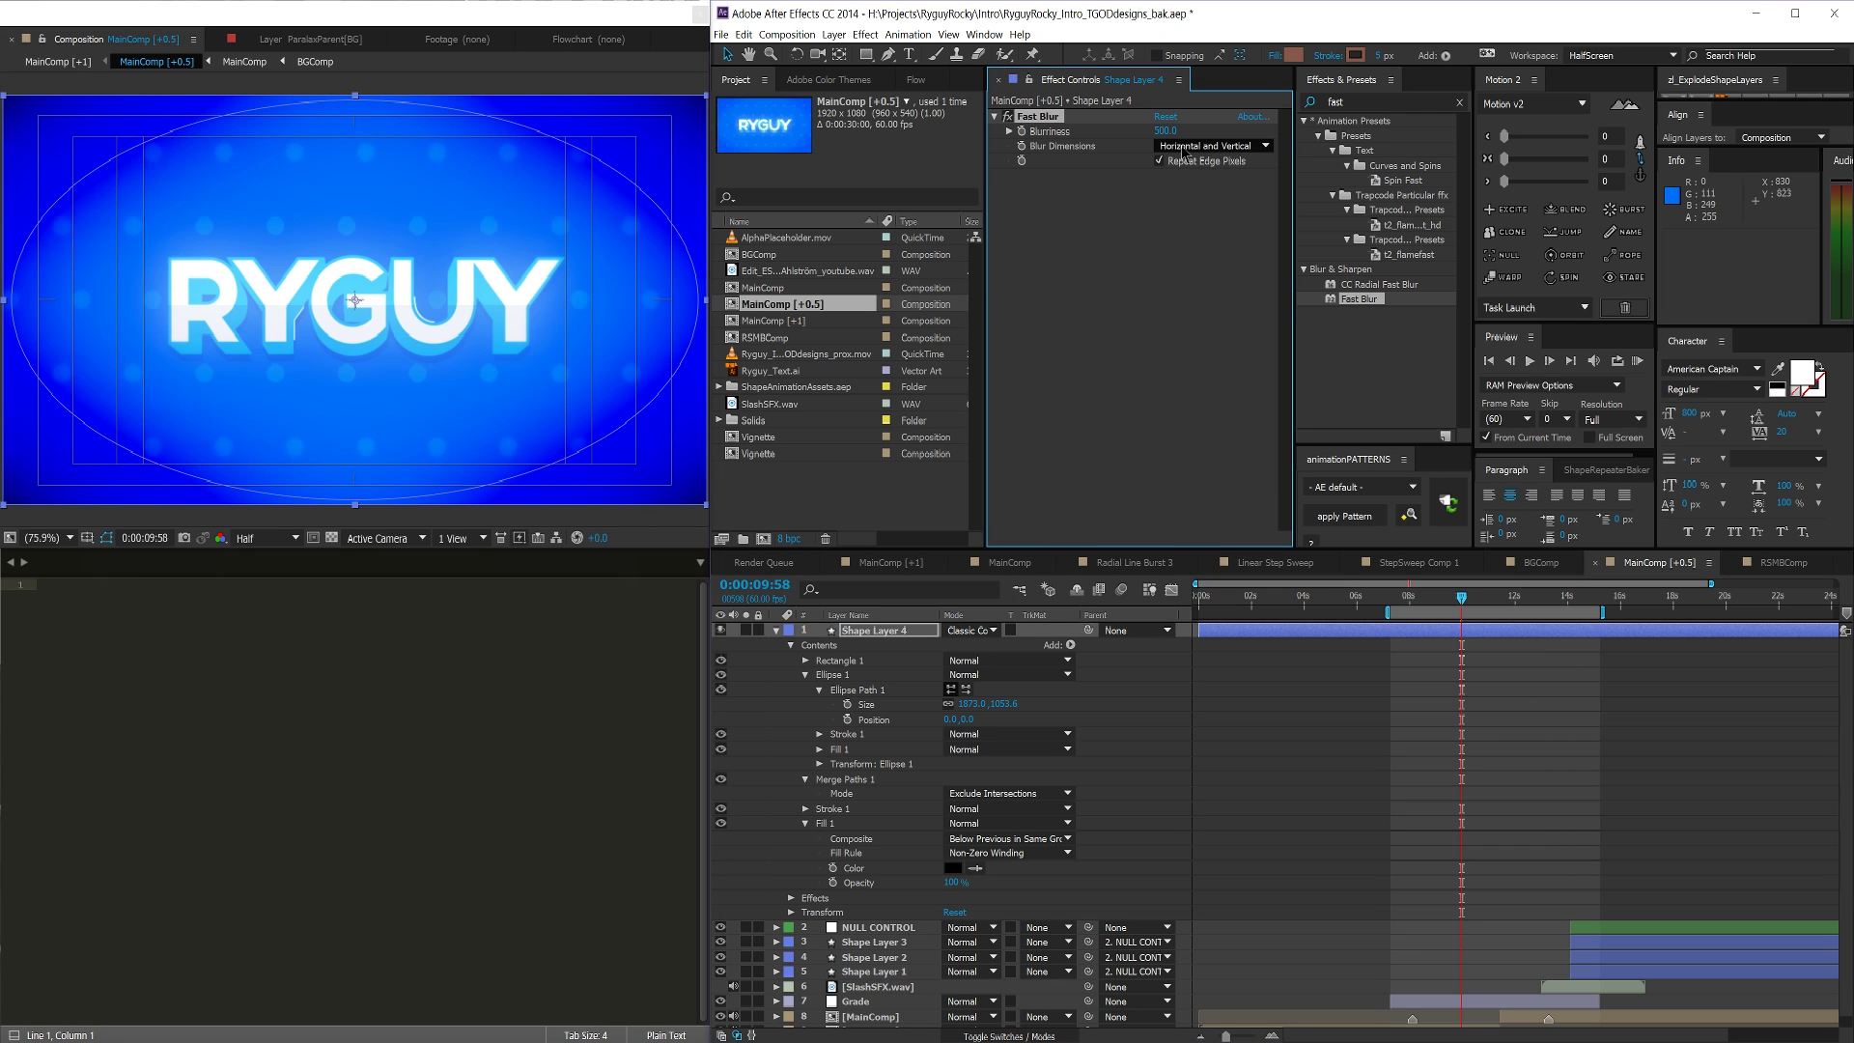
Set Shape Layer 4's opacity to 50% and check the softened vignette over the whole frame
click(897, 645)
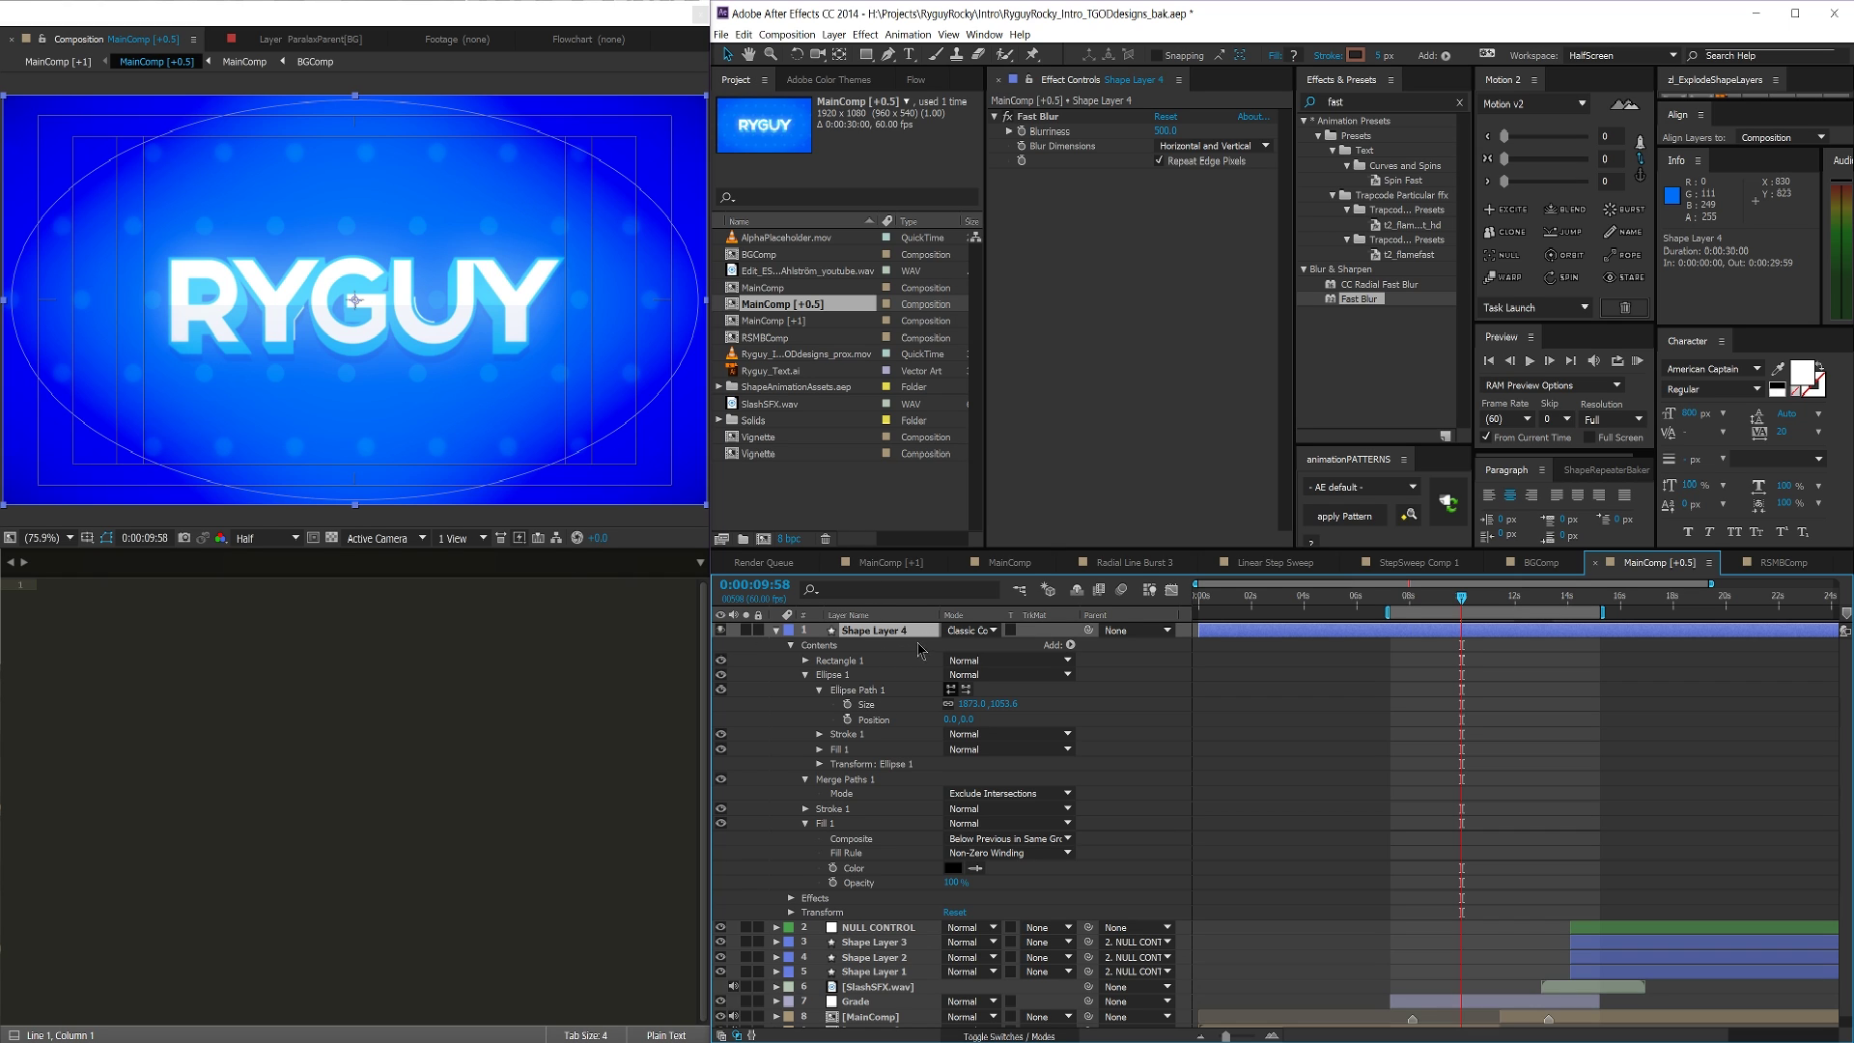
key(t)
click(955, 645)
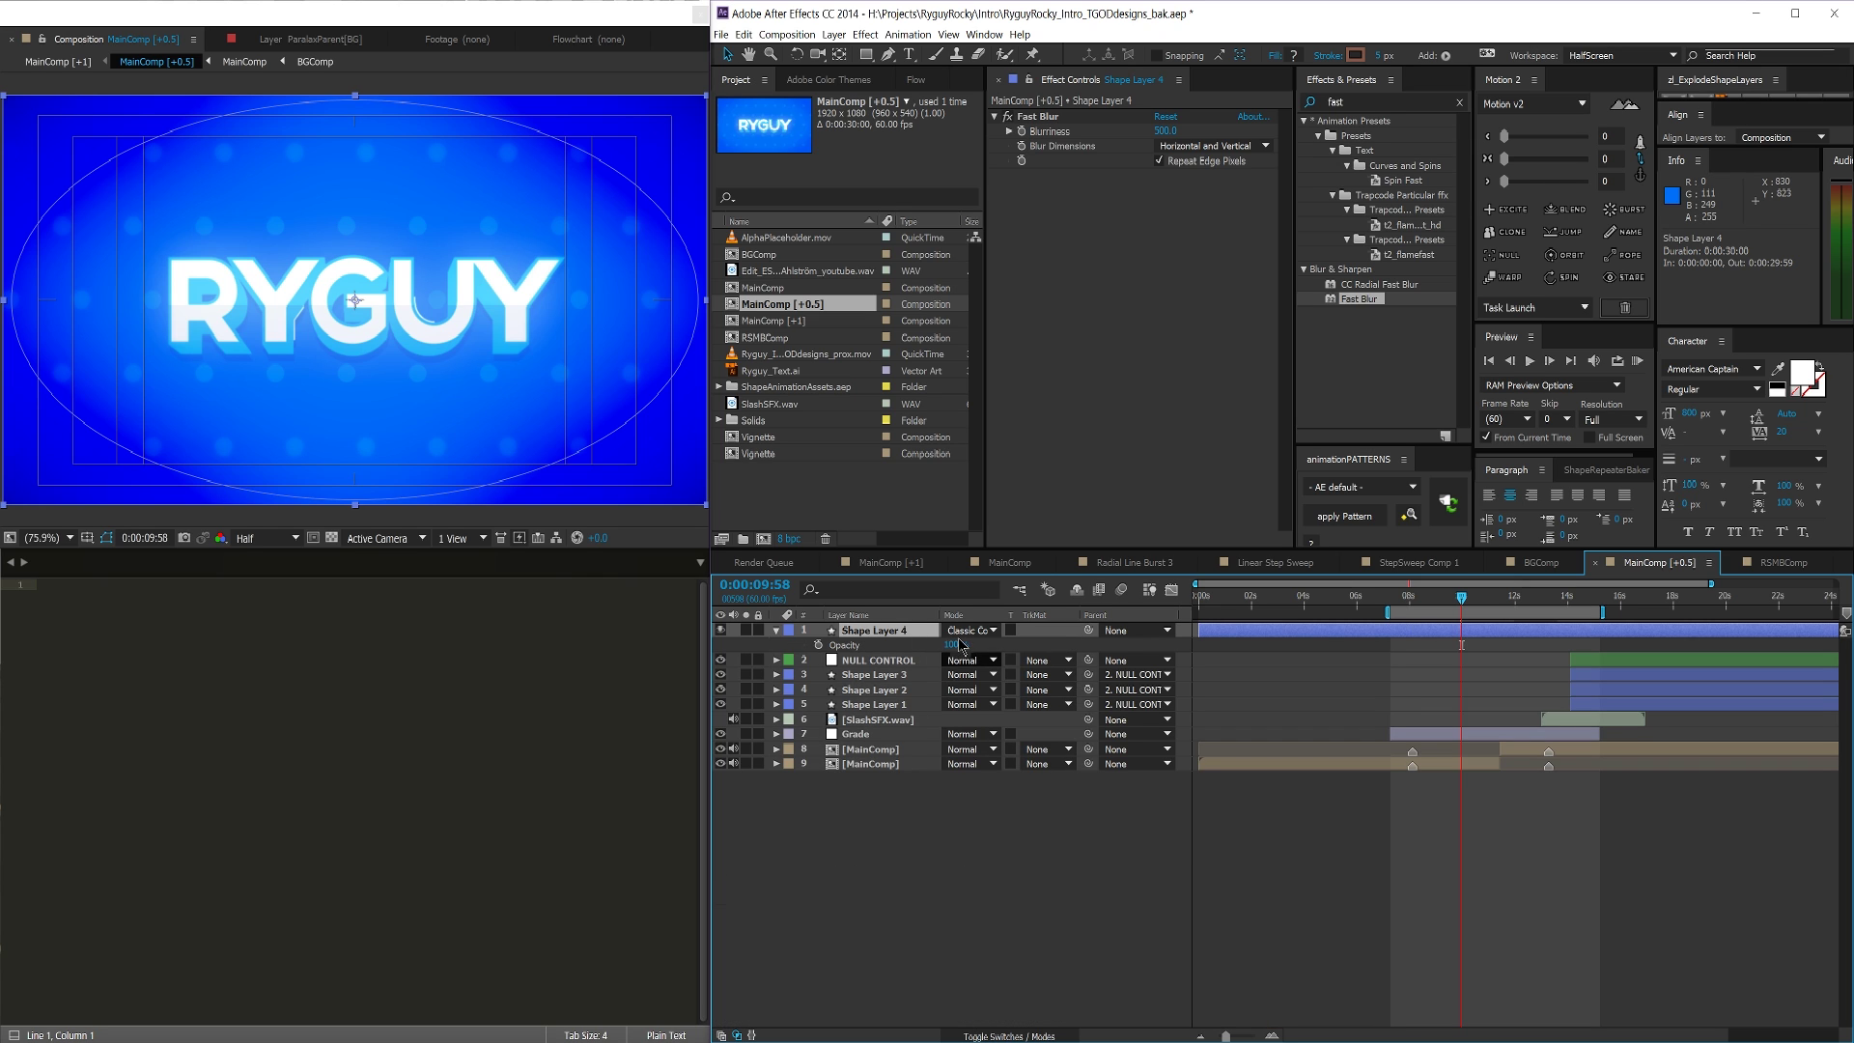
text(50)
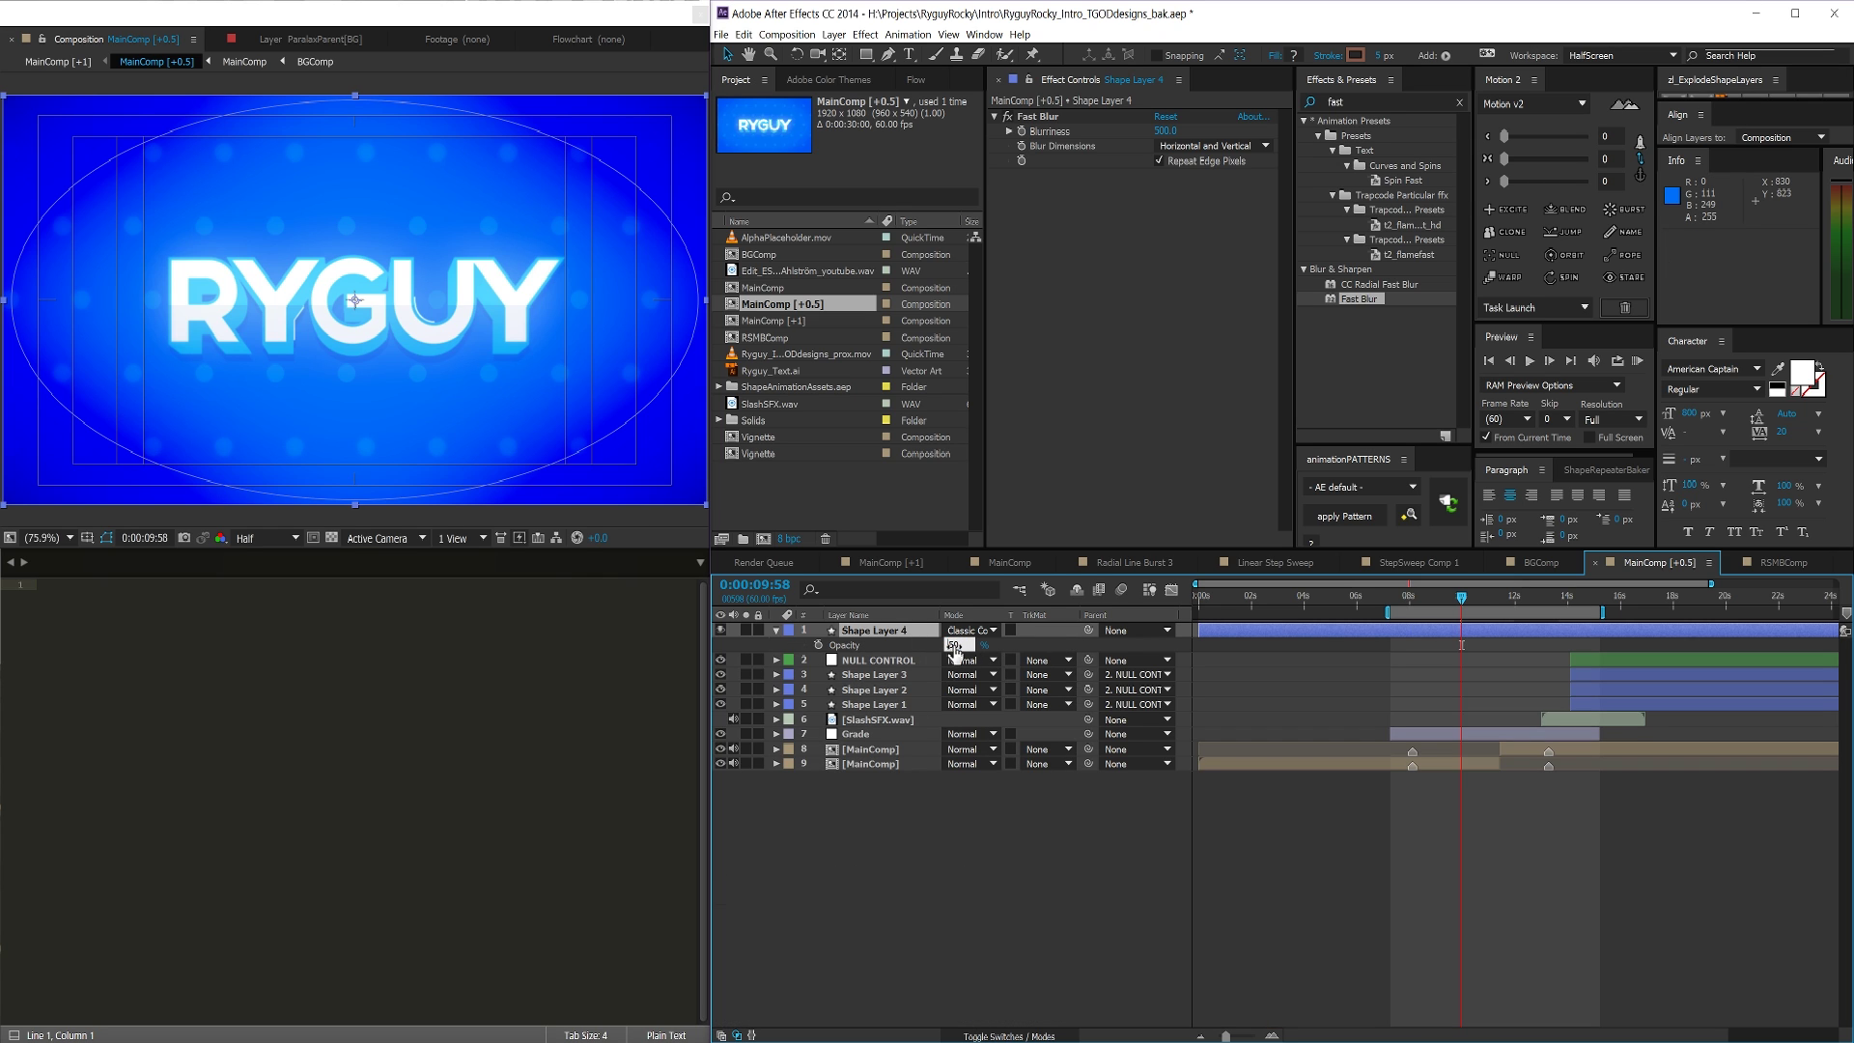
key(Return)
click(1017, 879)
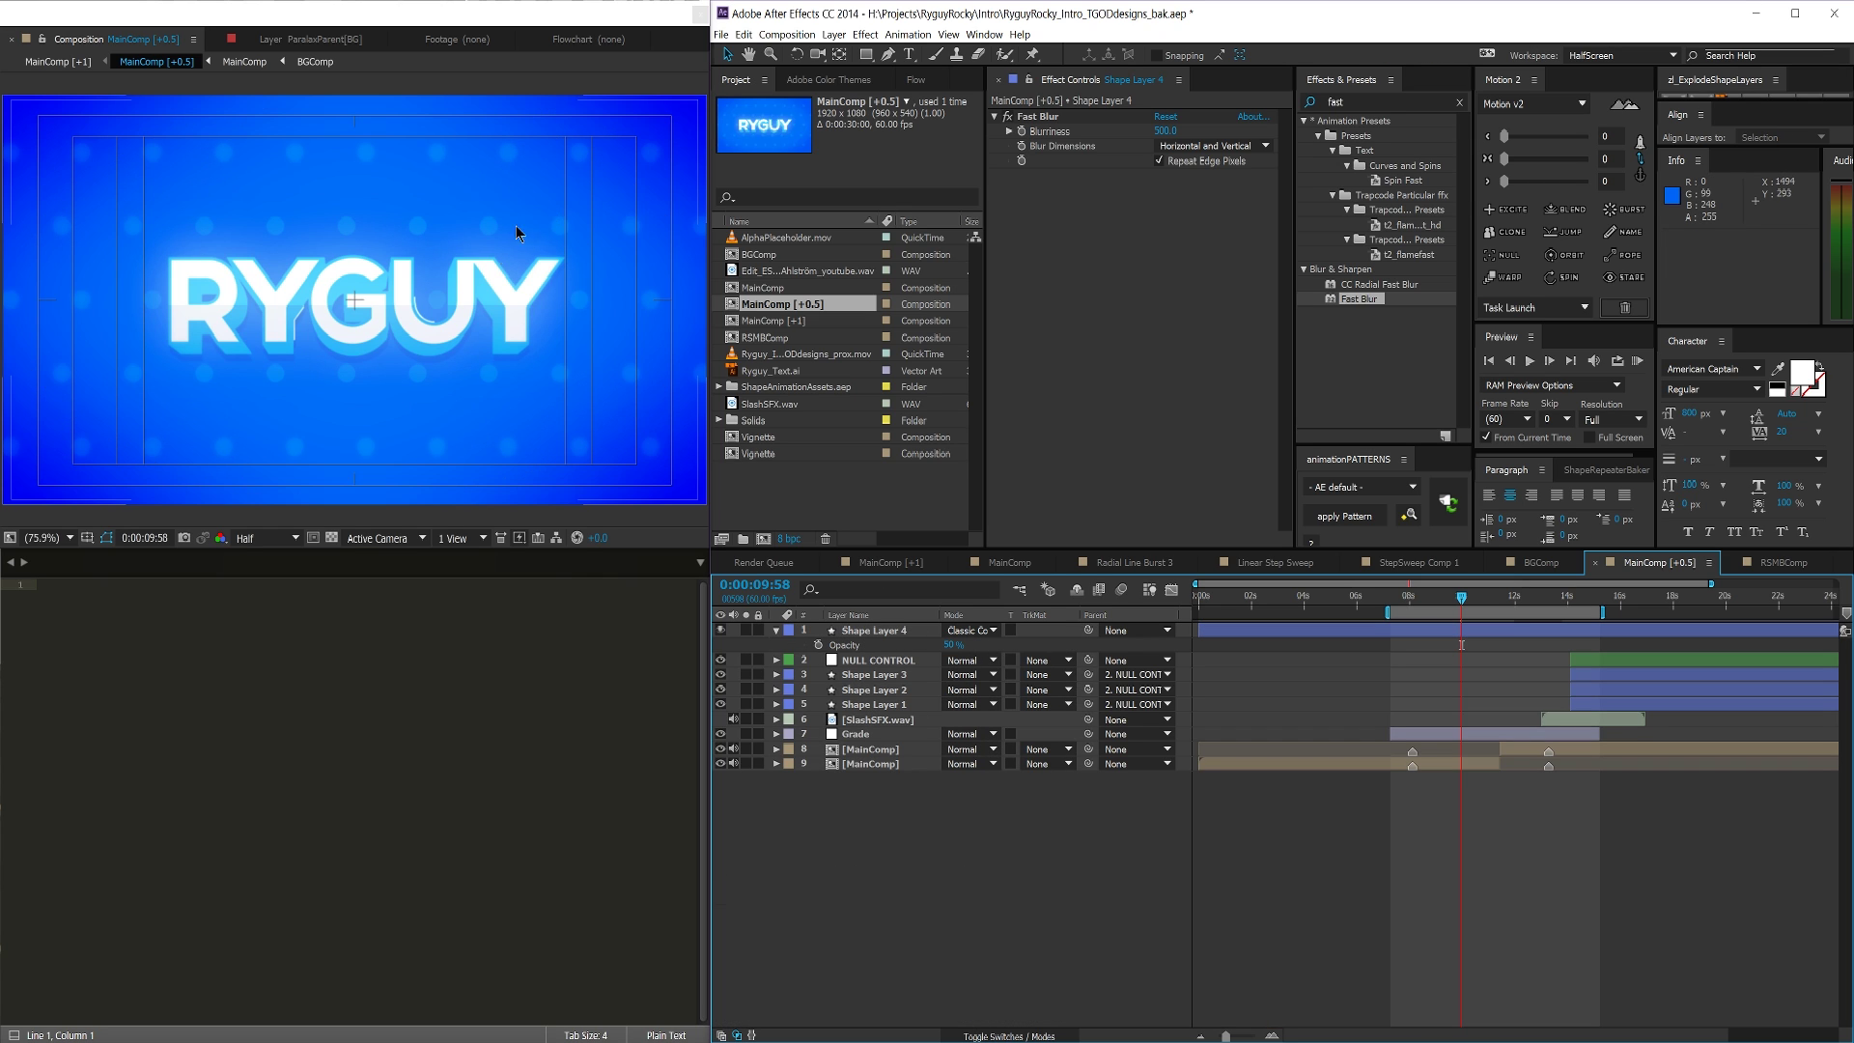
scroll(483, 283, down, 1)
scroll(470, 297, down, 2)
scroll(445, 301, up, 4)
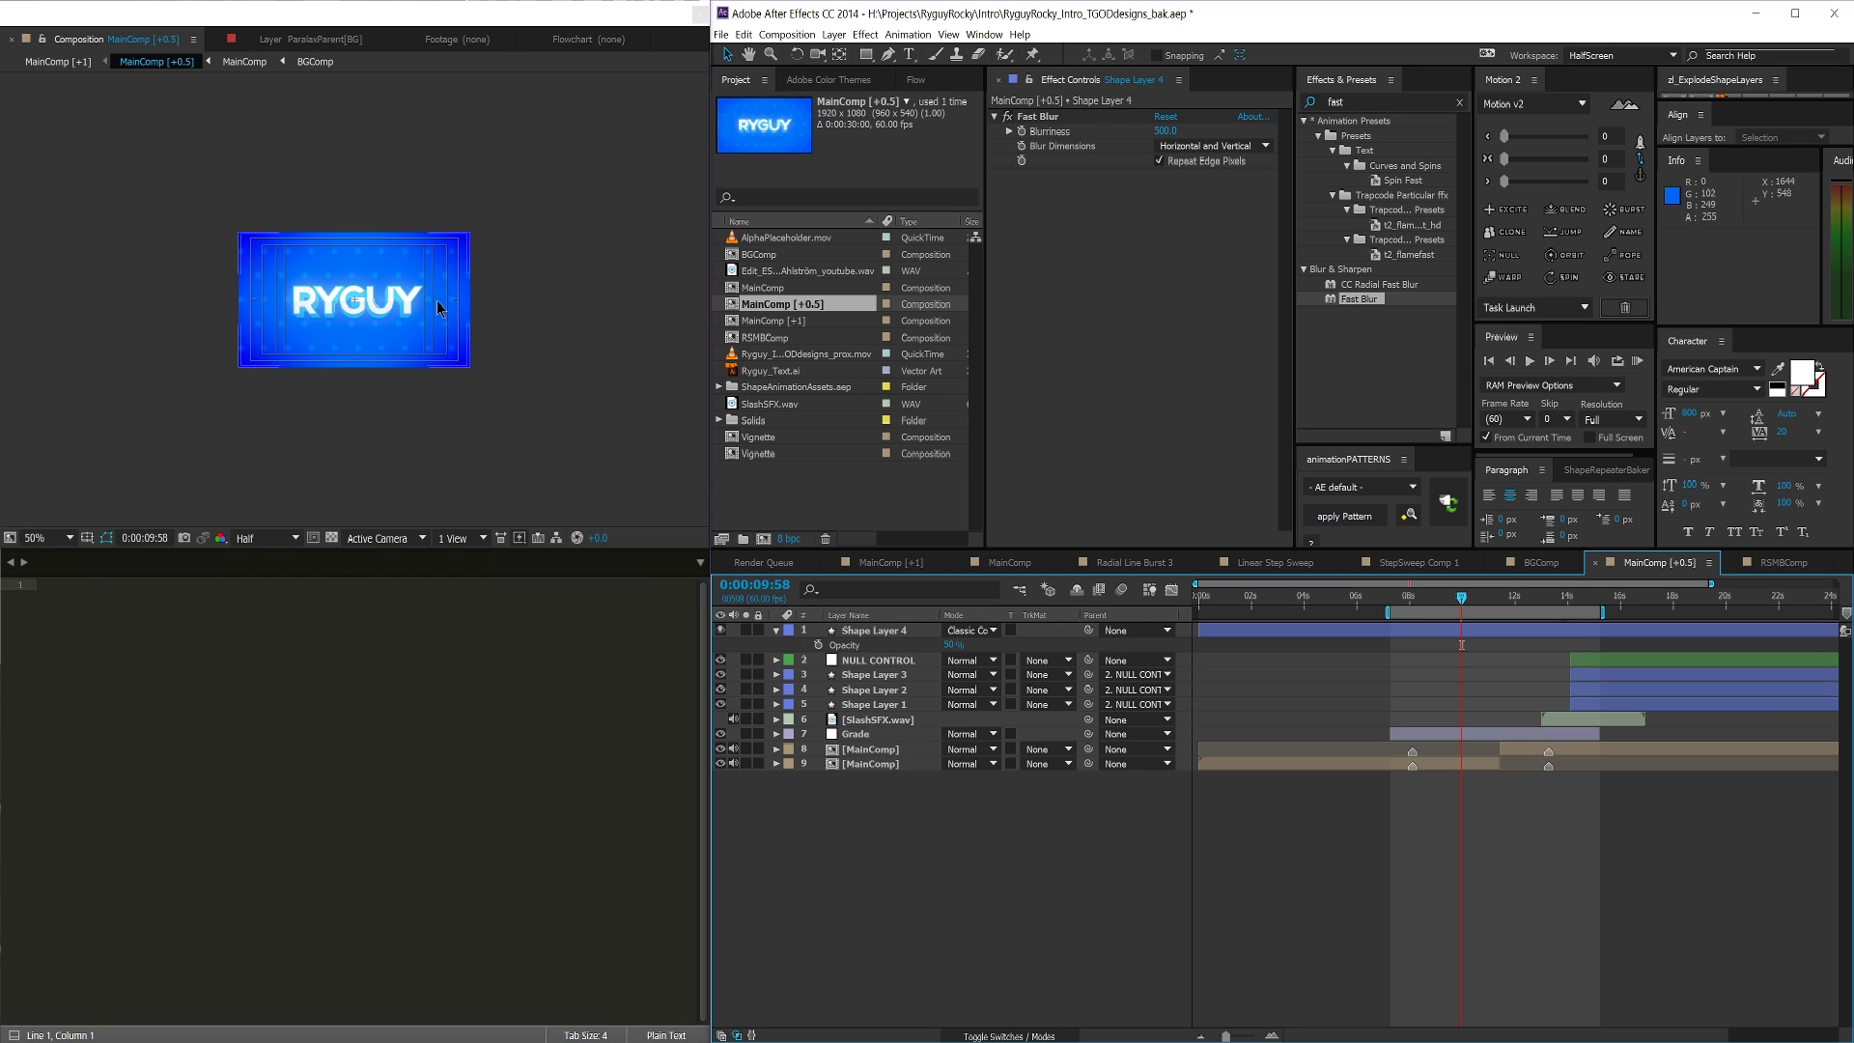
key(shift+slash)
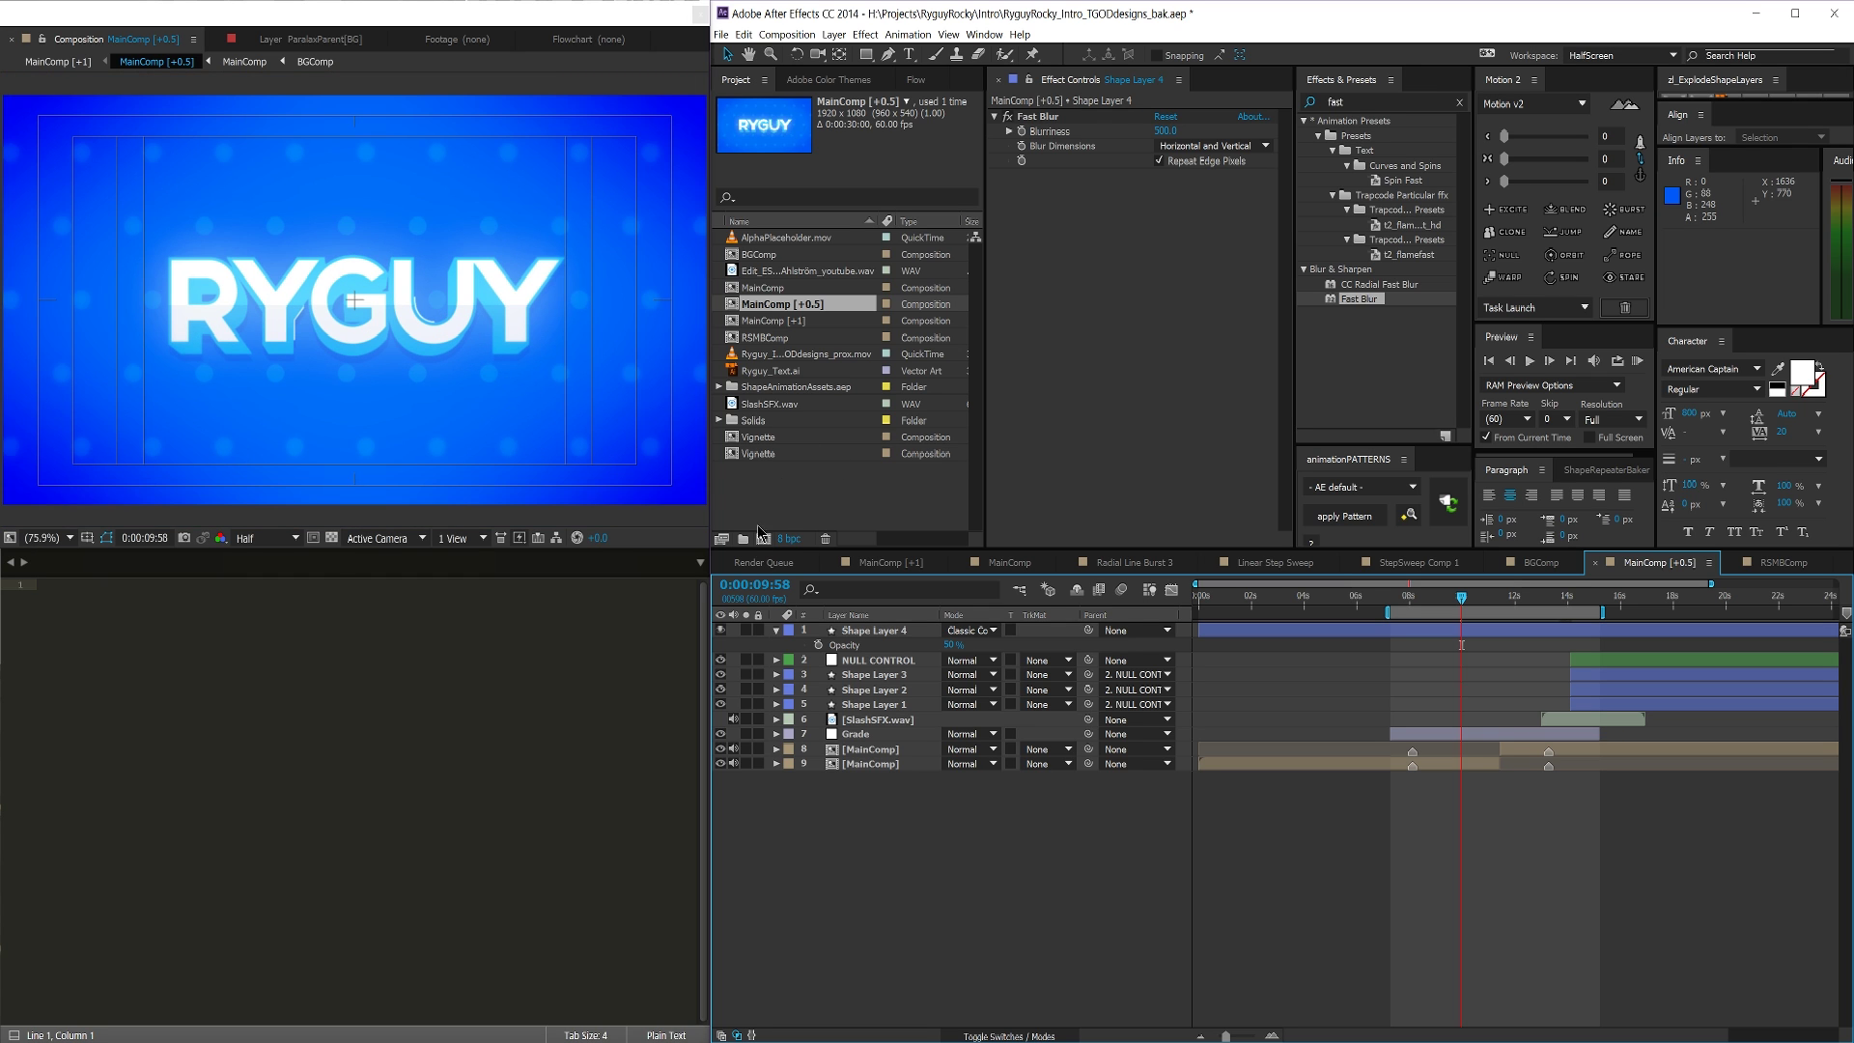
Toggle the first Magic Bullet Looks effect on the Grade layer on and off to compare the two grades
click(862, 736)
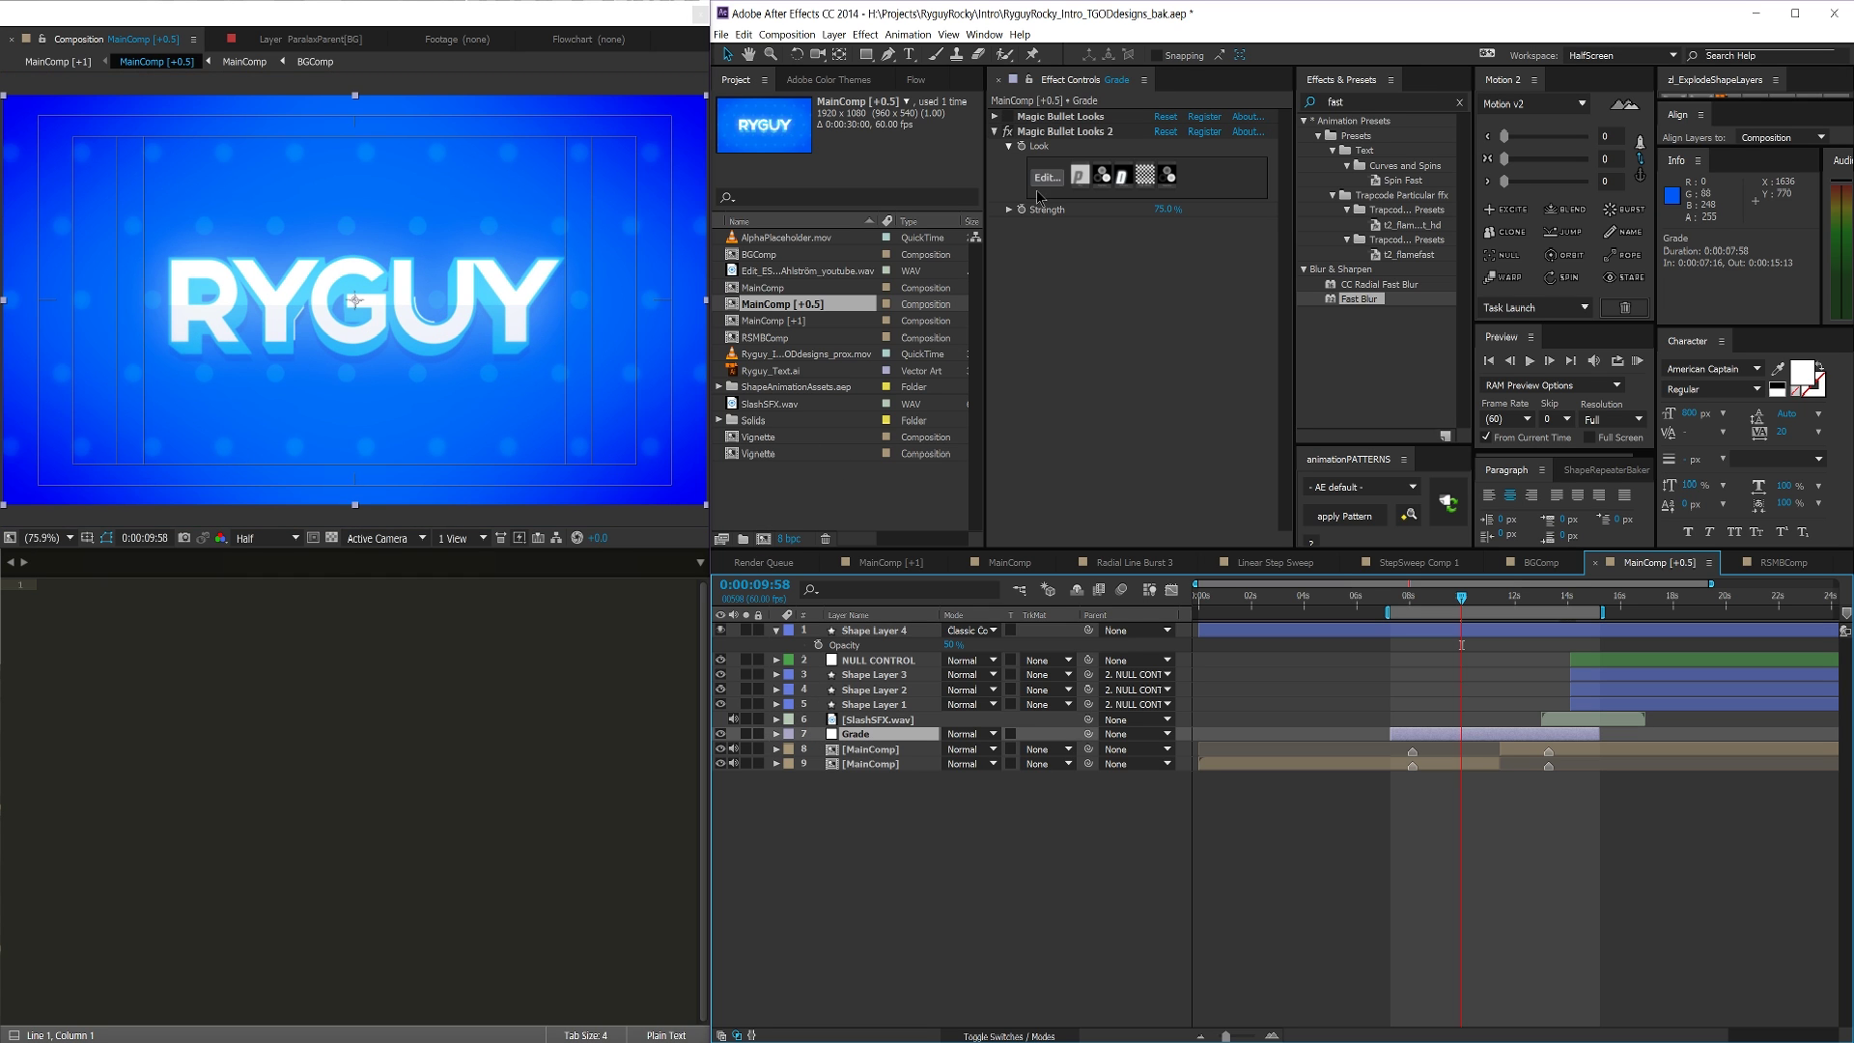
click(1008, 117)
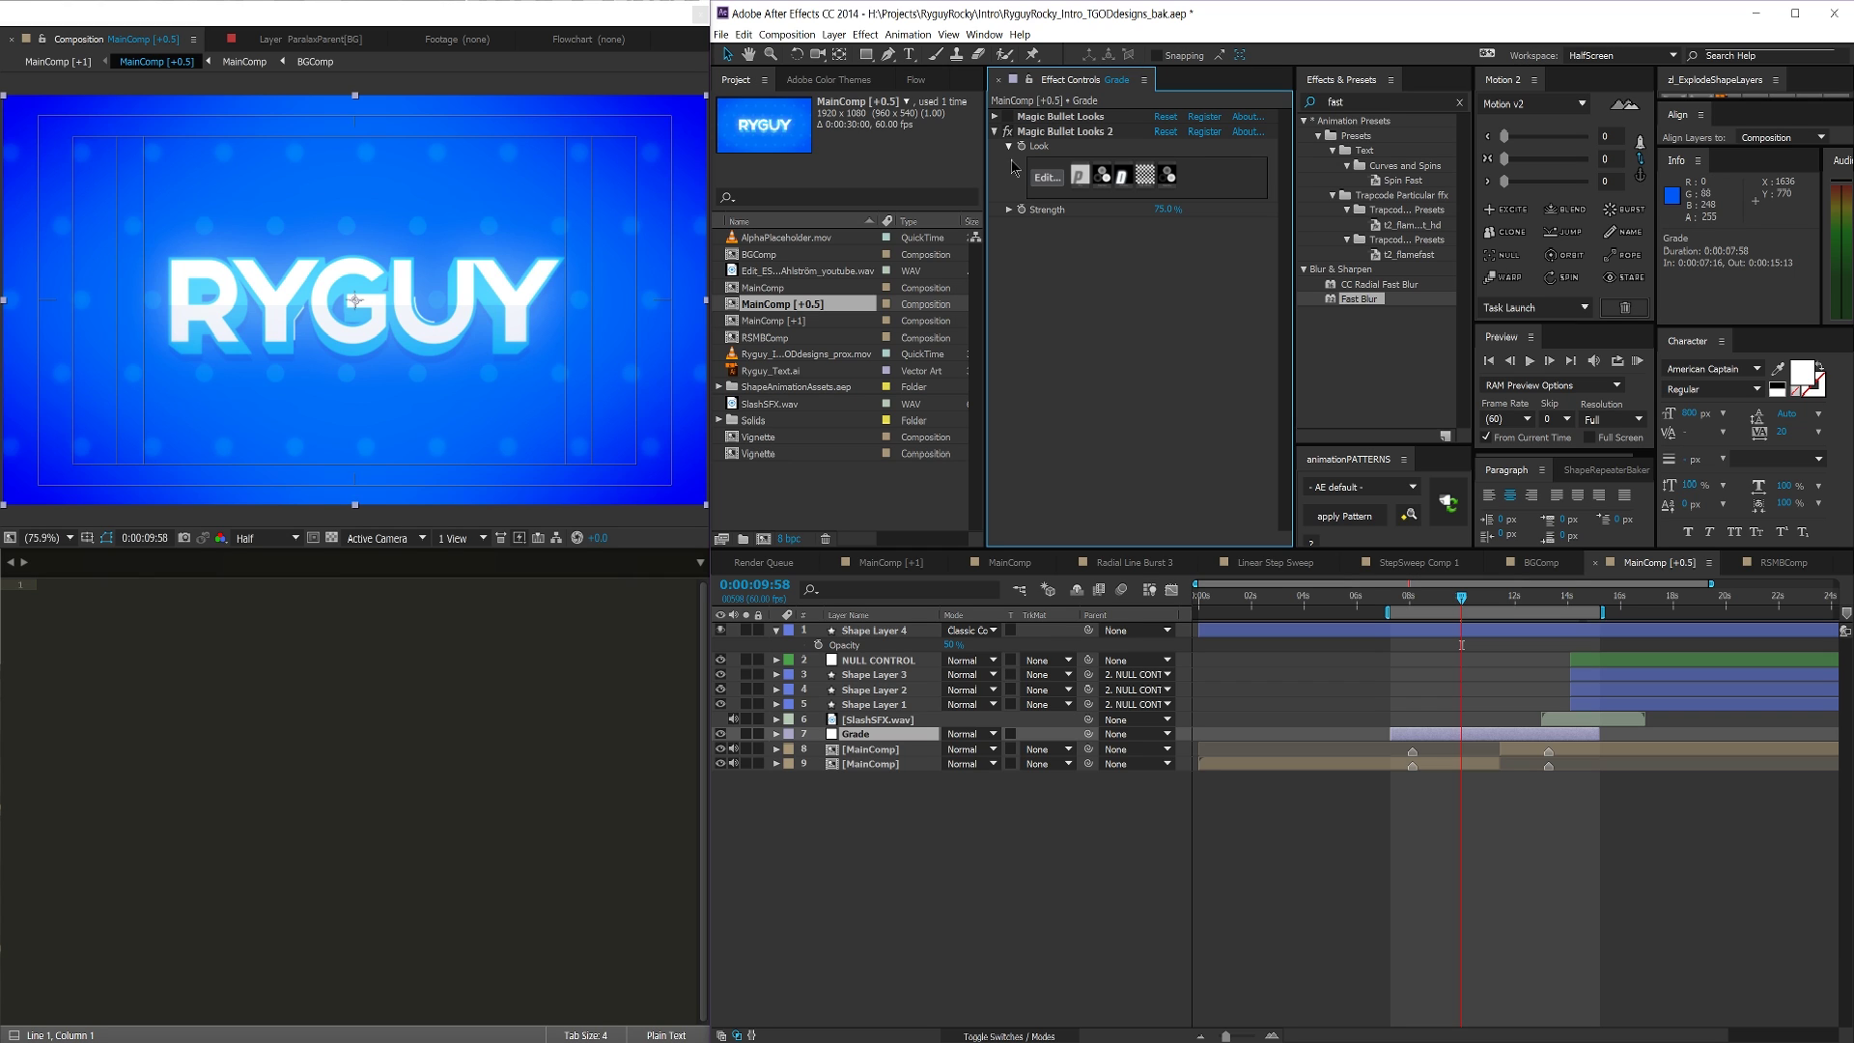
click(1008, 116)
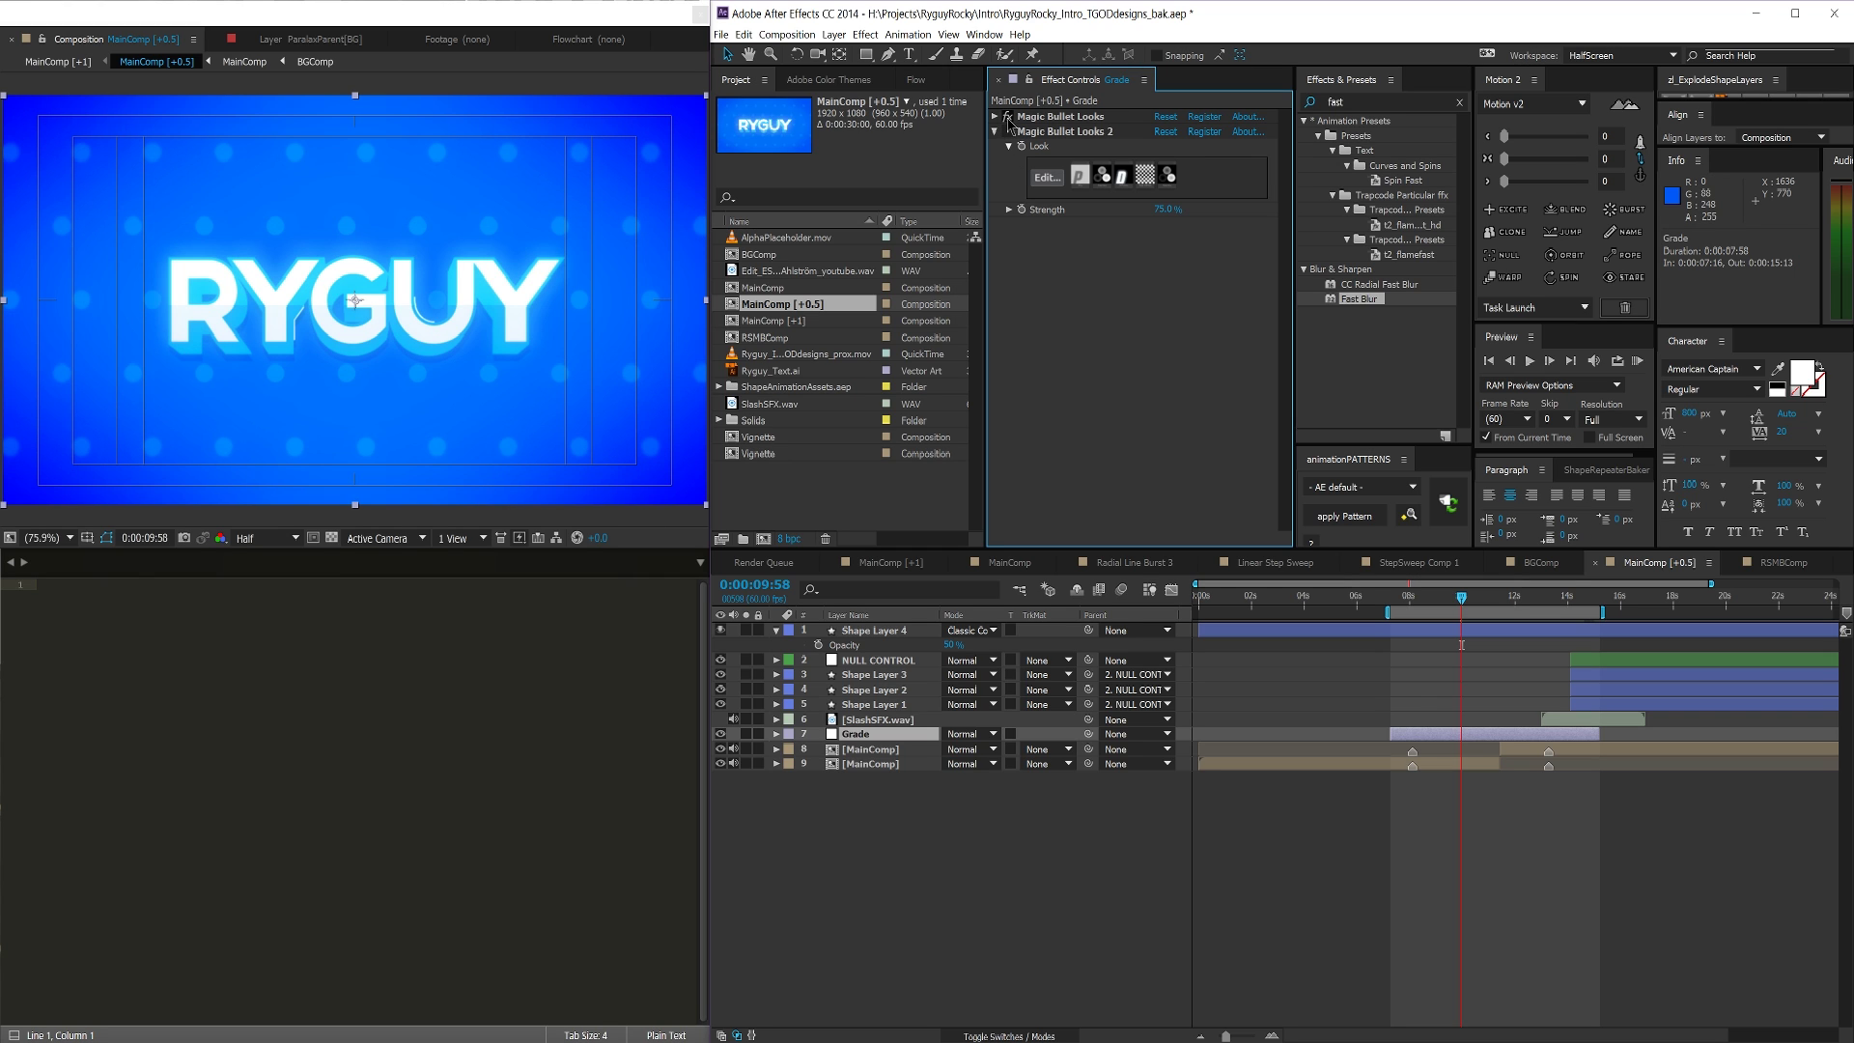
click(1008, 117)
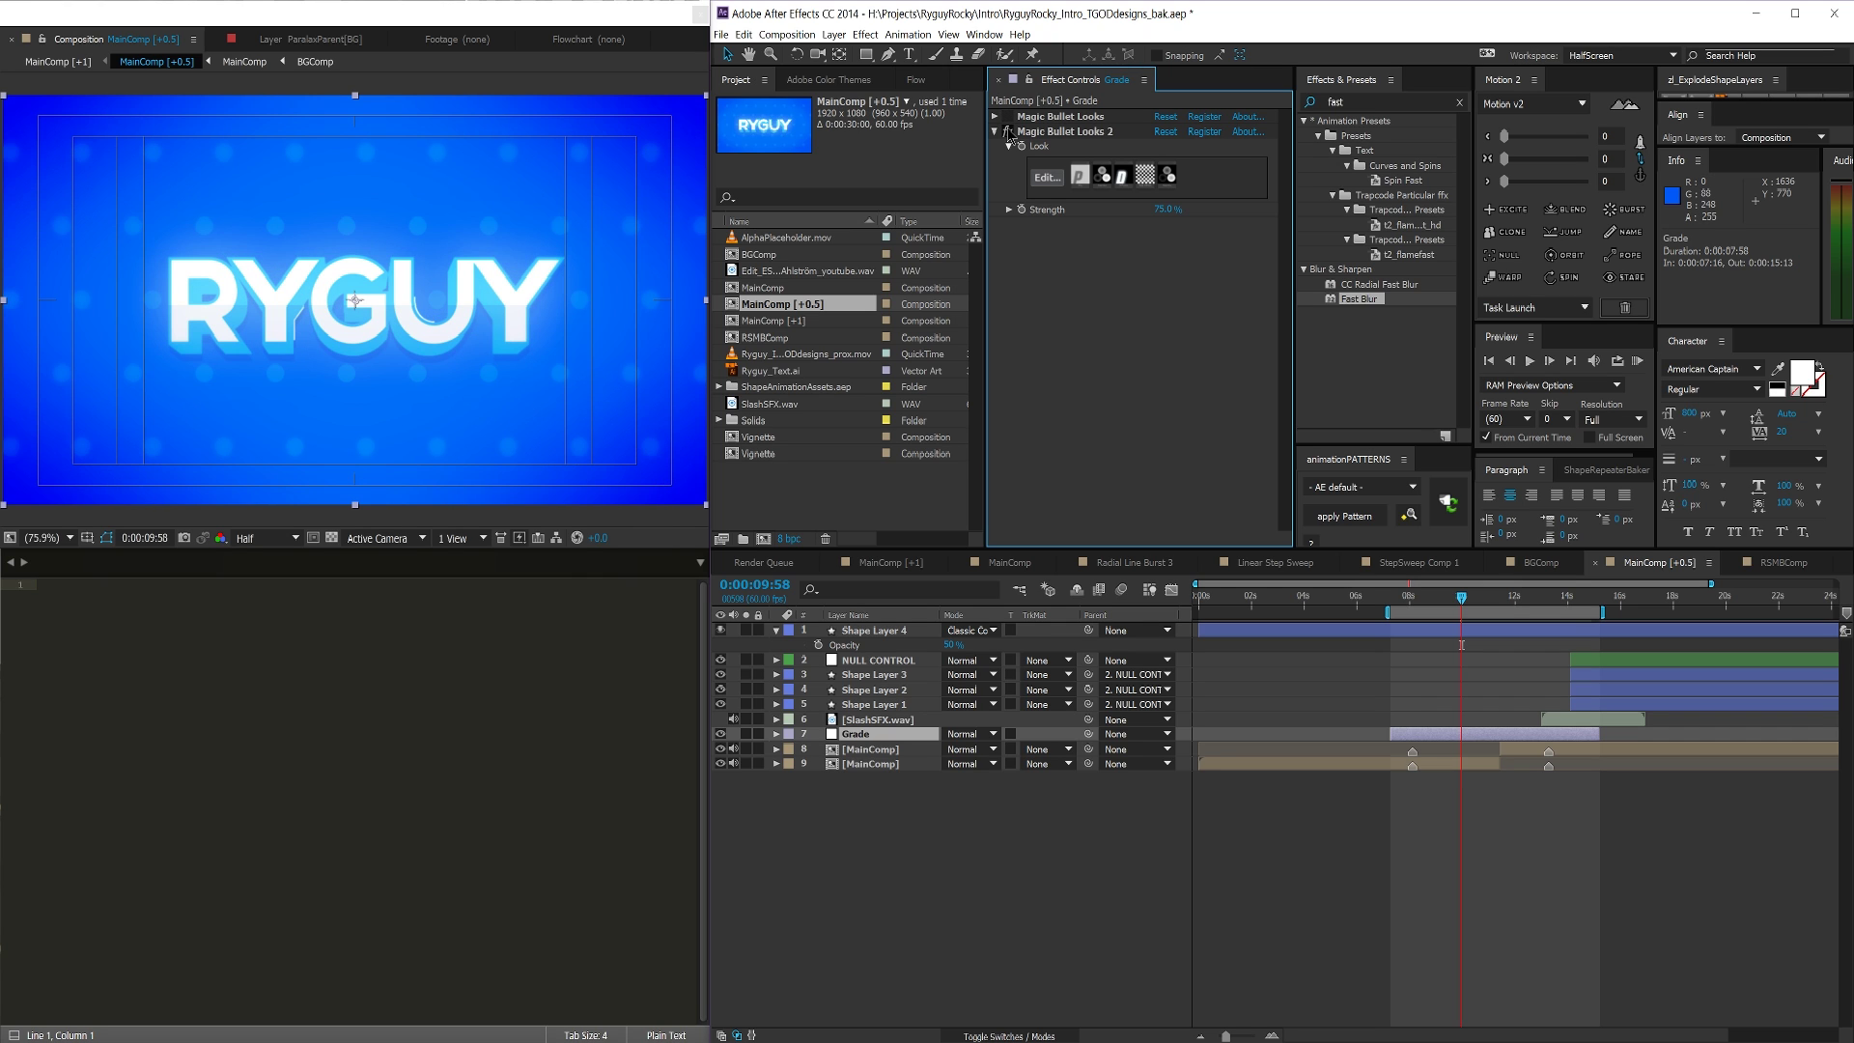
click(953, 859)
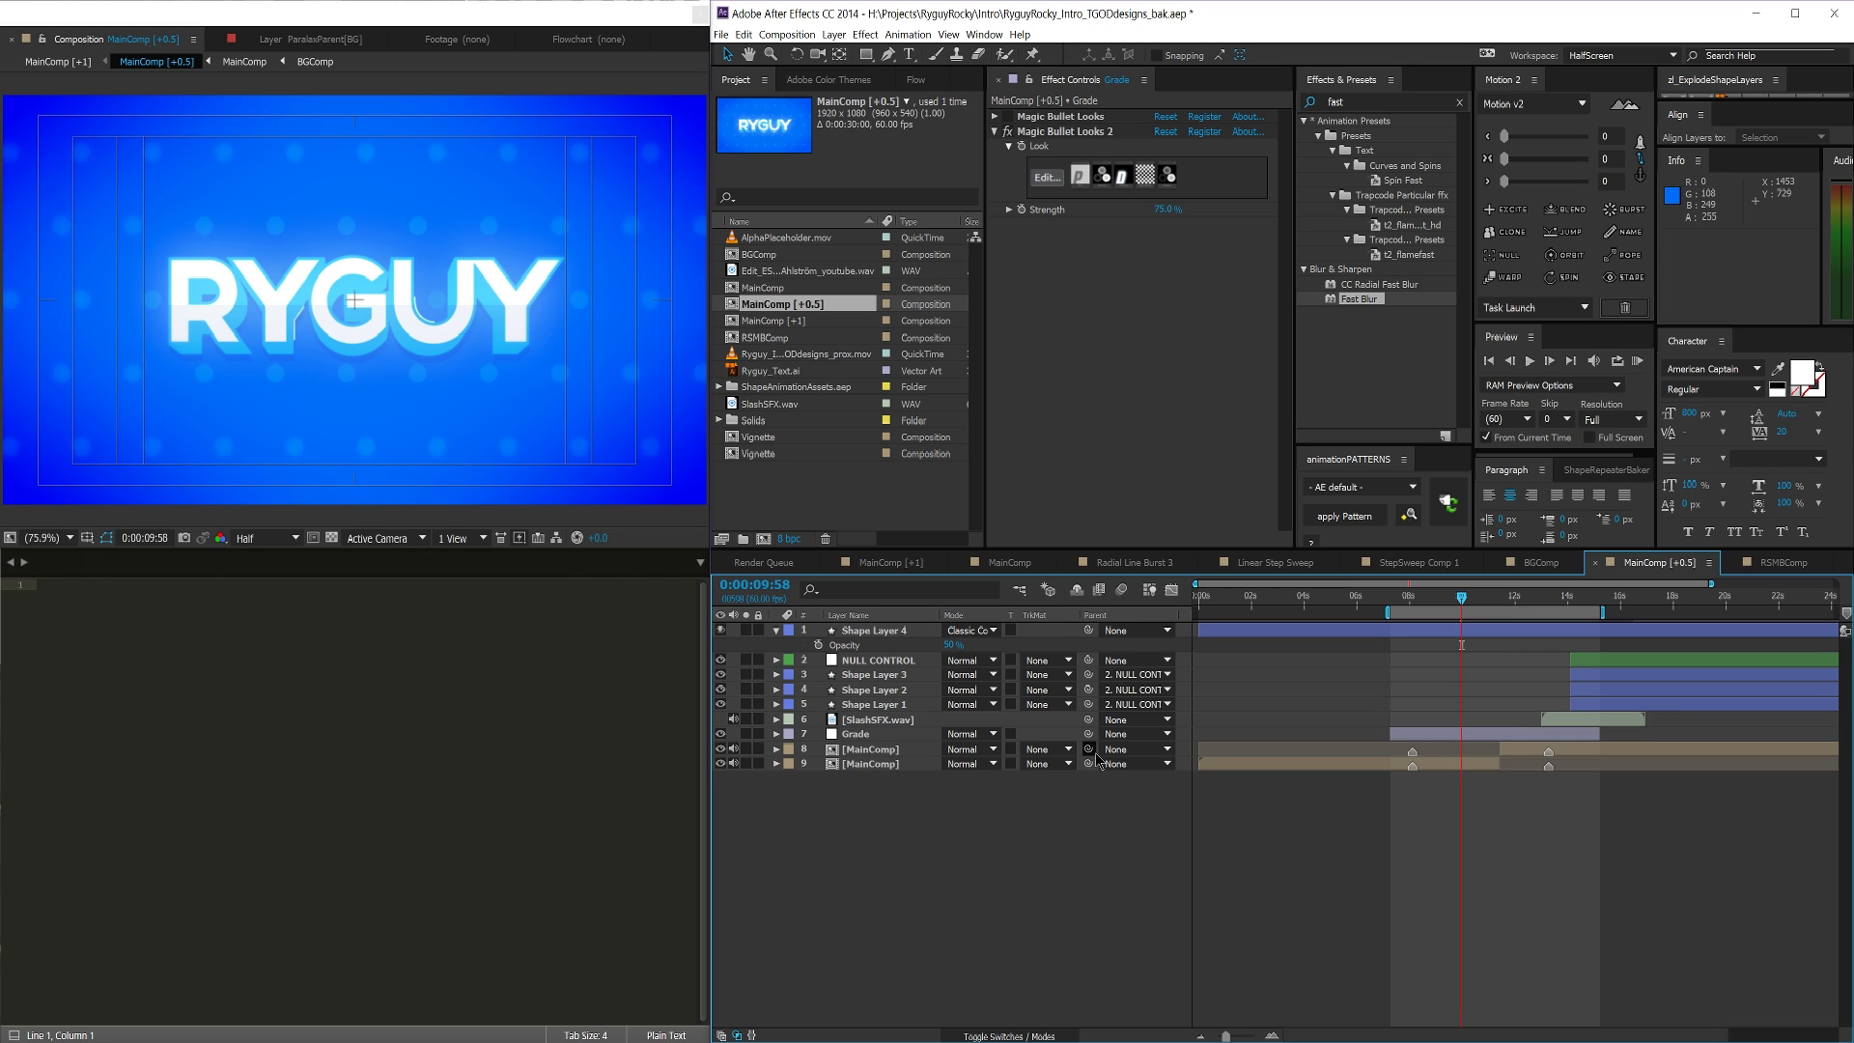
Select the Magic Bullet Looks 2 effect on the Grade layer
click(1128, 259)
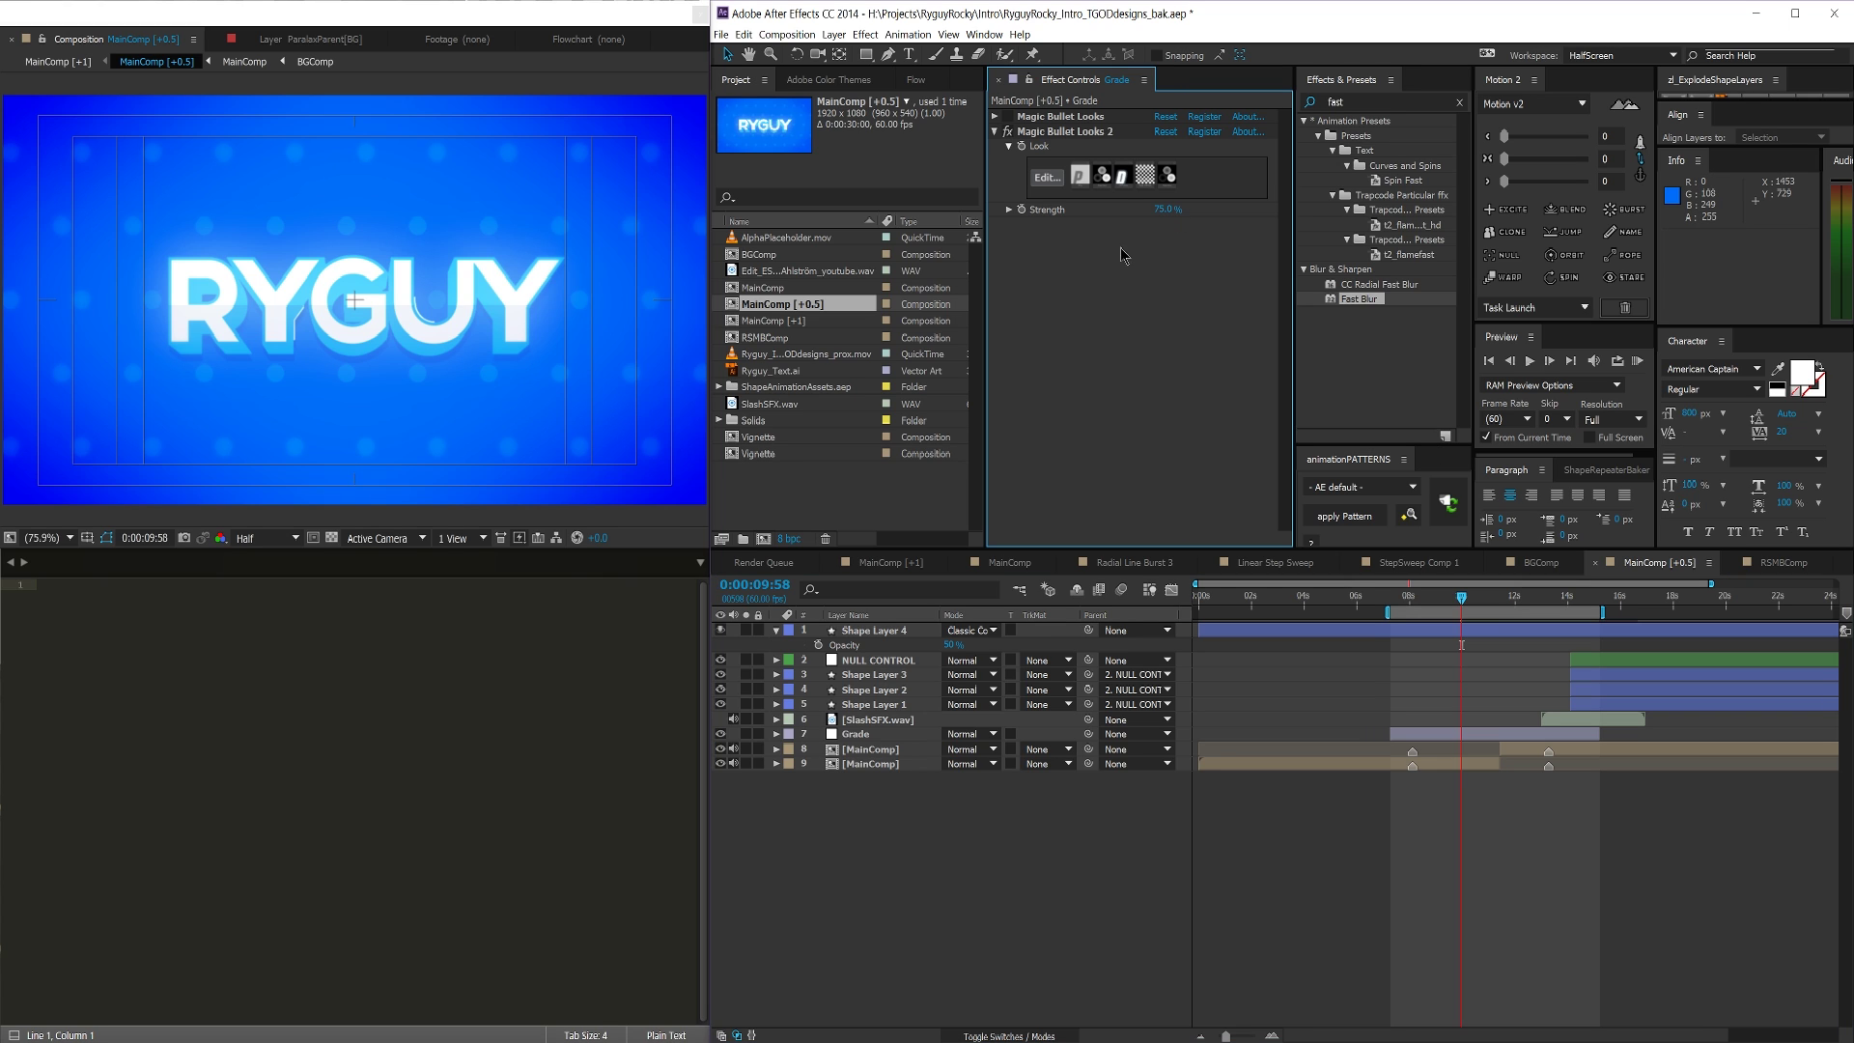
click(1065, 135)
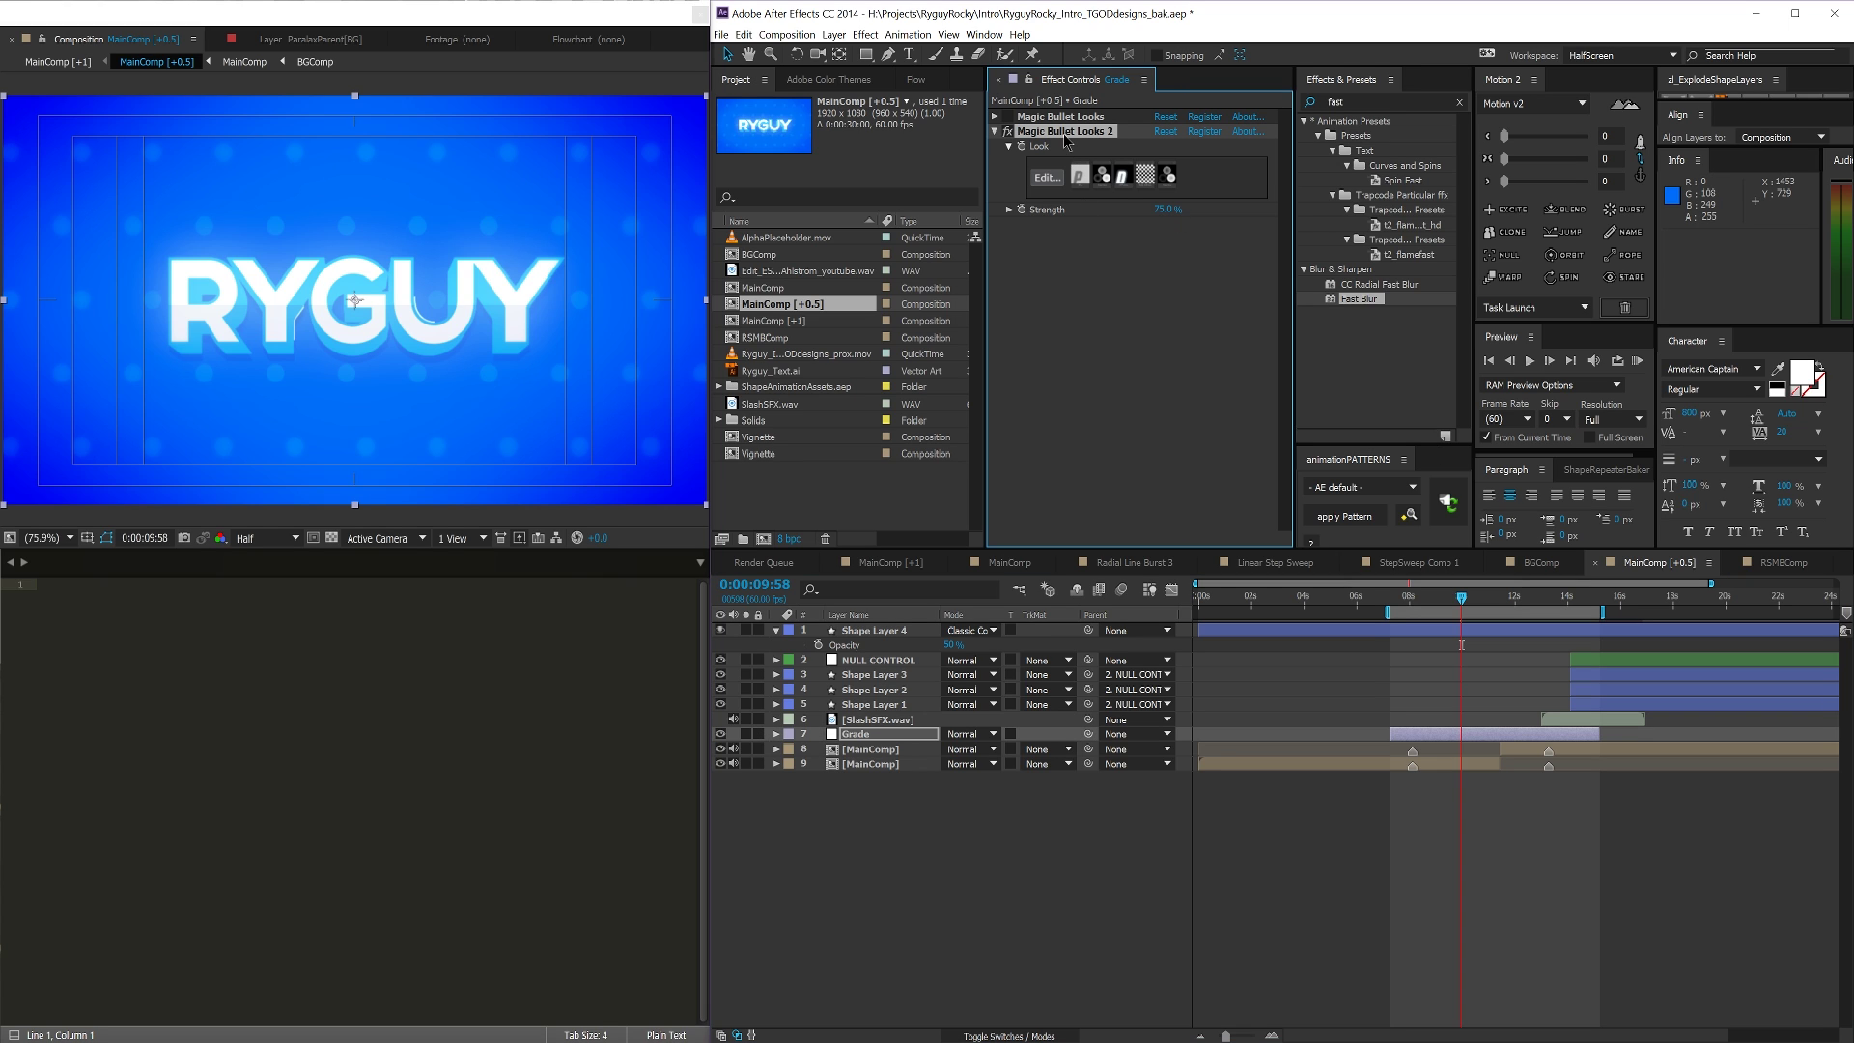